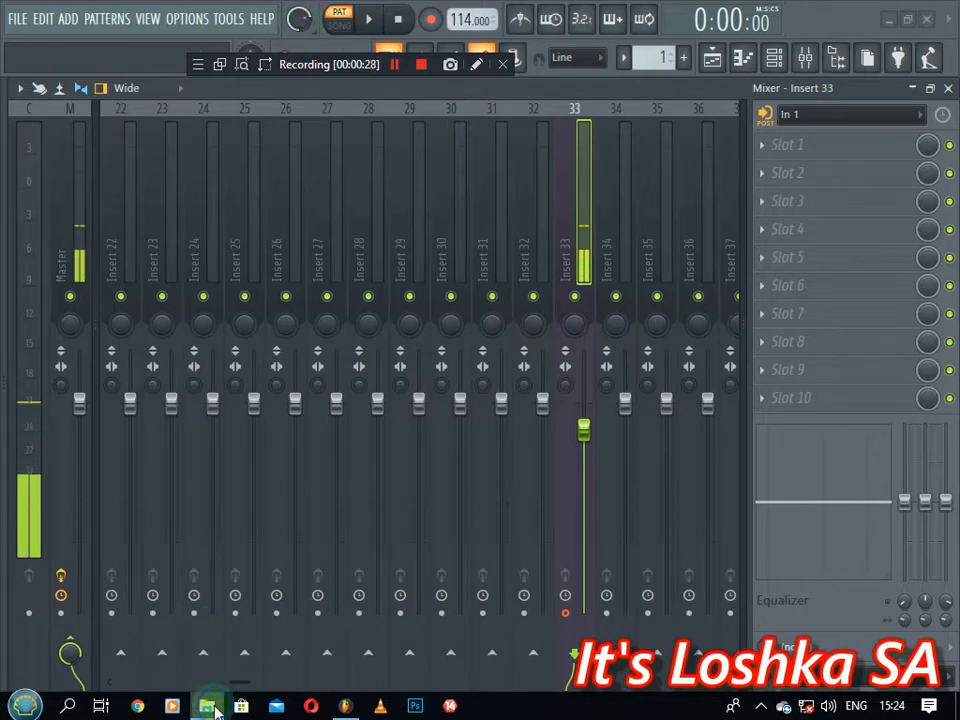
Dismiss the taskbar jump list and close the Mixer - Insert 33 window to show the Channel rack
{"action": "right_click", "coordinate": [207, 703]}
{"action": "left_click", "coordinate": [198, 678]}
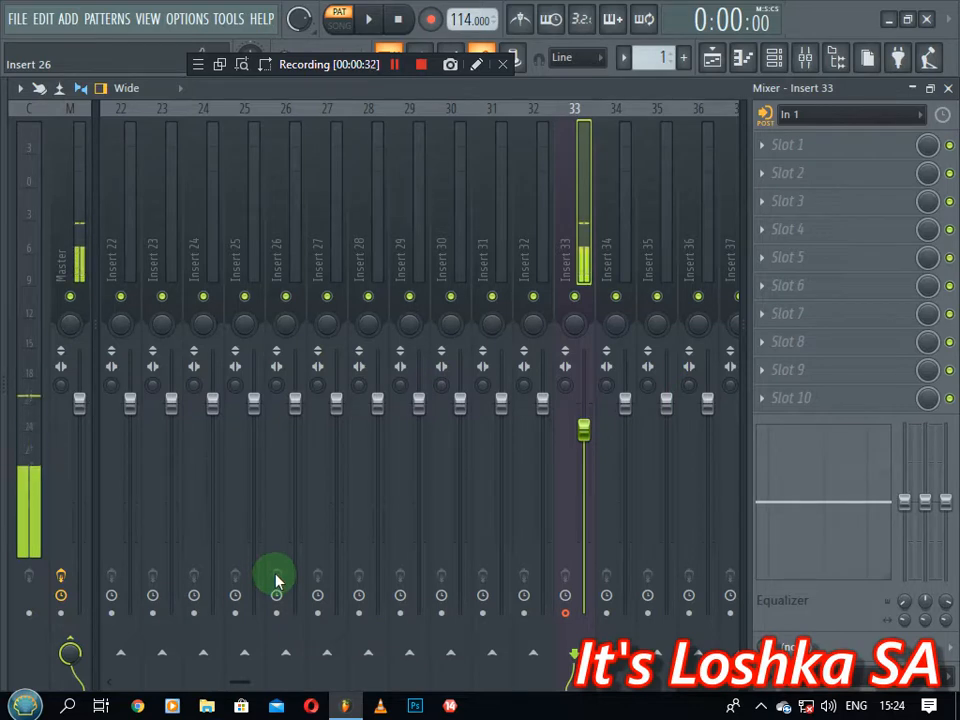
{"action": "left_click", "coordinate": [946, 88]}
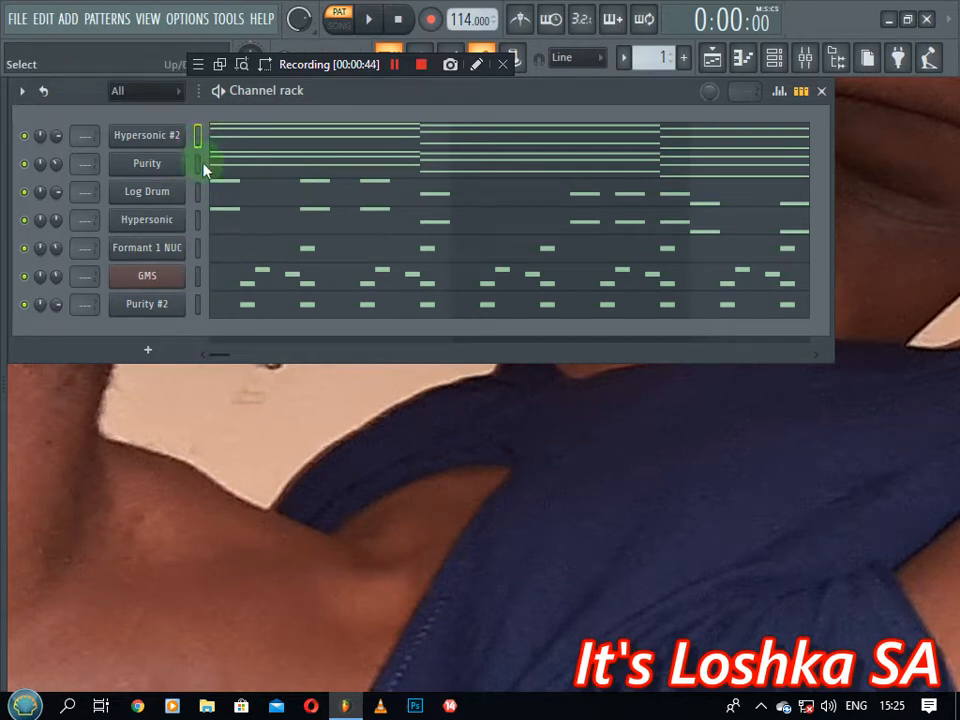
Solo the Hypersonic #2 channel from its mute light's right-click menu
{"action": "mouse_move", "coordinate": [53, 165]}
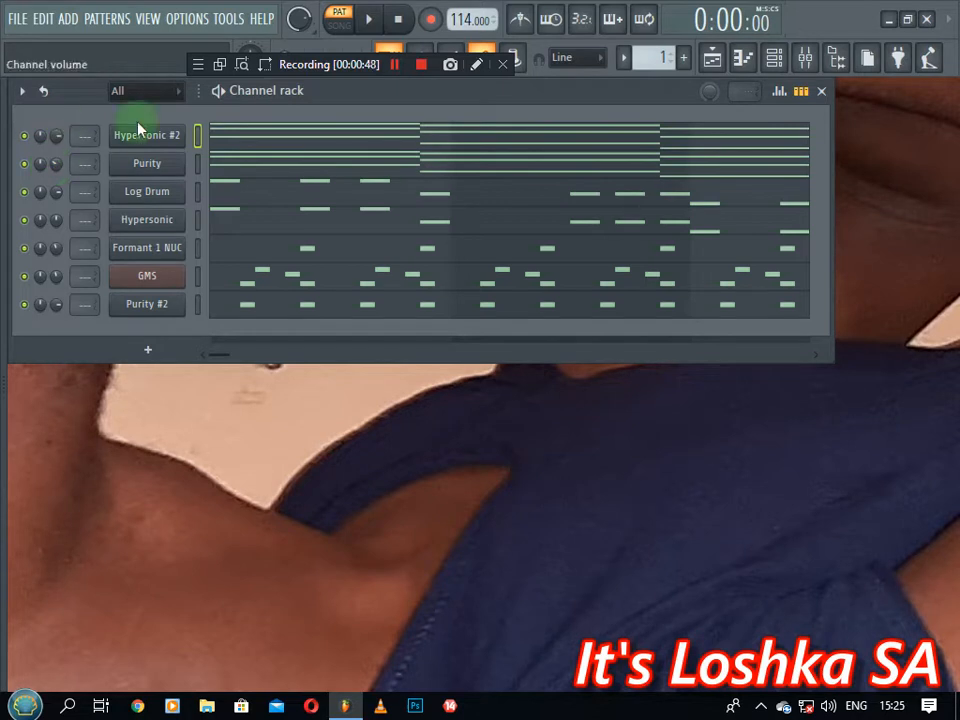
{"action": "mouse_move", "coordinate": [204, 167]}
{"action": "left_mouse_down"}
{"action": "mouse_move", "coordinate": [291, 137]}
{"action": "mouse_move", "coordinate": [280, 250]}
{"action": "left_mouse_up"}
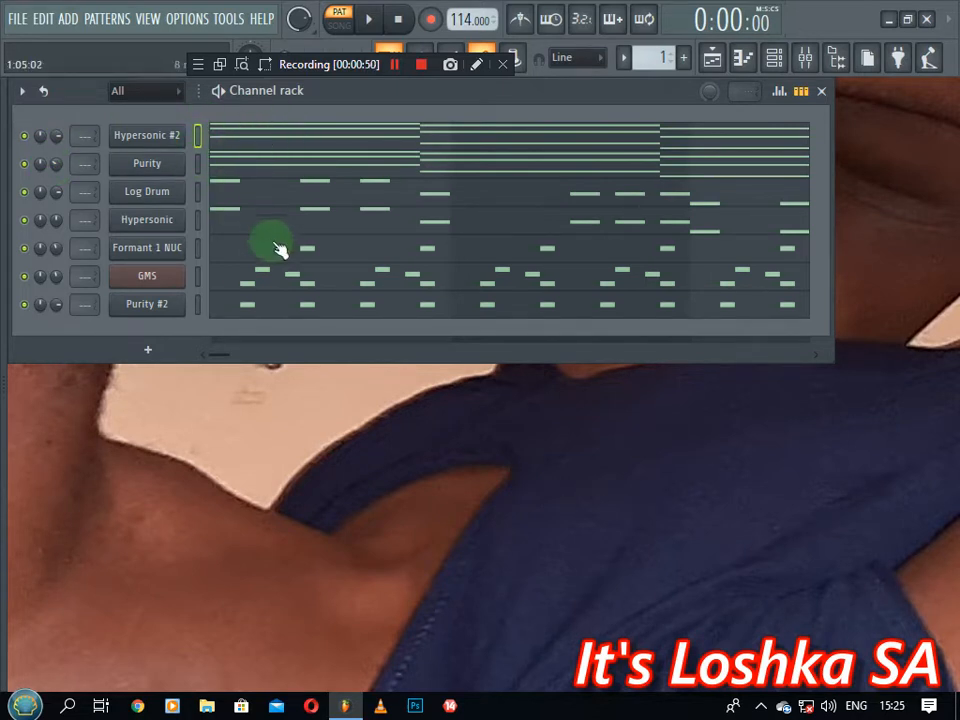
{"action": "right_click", "coordinate": [25, 138]}
{"action": "left_click", "coordinate": [36, 150]}
{"action": "left_click_drag", "start_coordinate": [79, 161], "coordinate": [265, 160]}
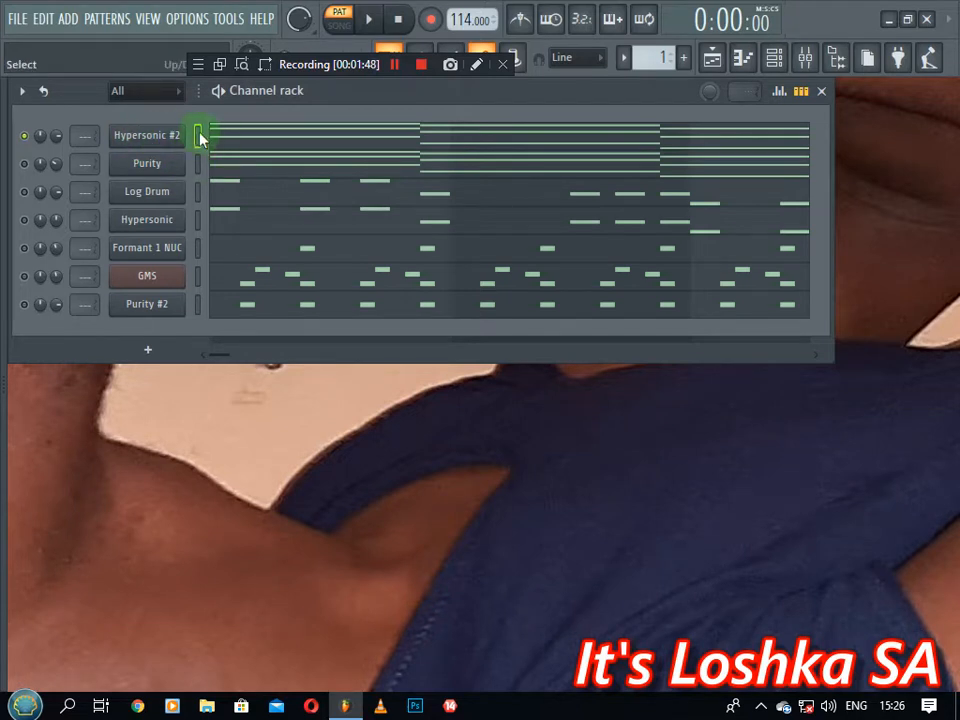
{"action": "left_click", "coordinate": [270, 148]}
{"action": "scroll", "coordinate": [328, 206], "scroll_direction": "down", "scroll_amount": 4}
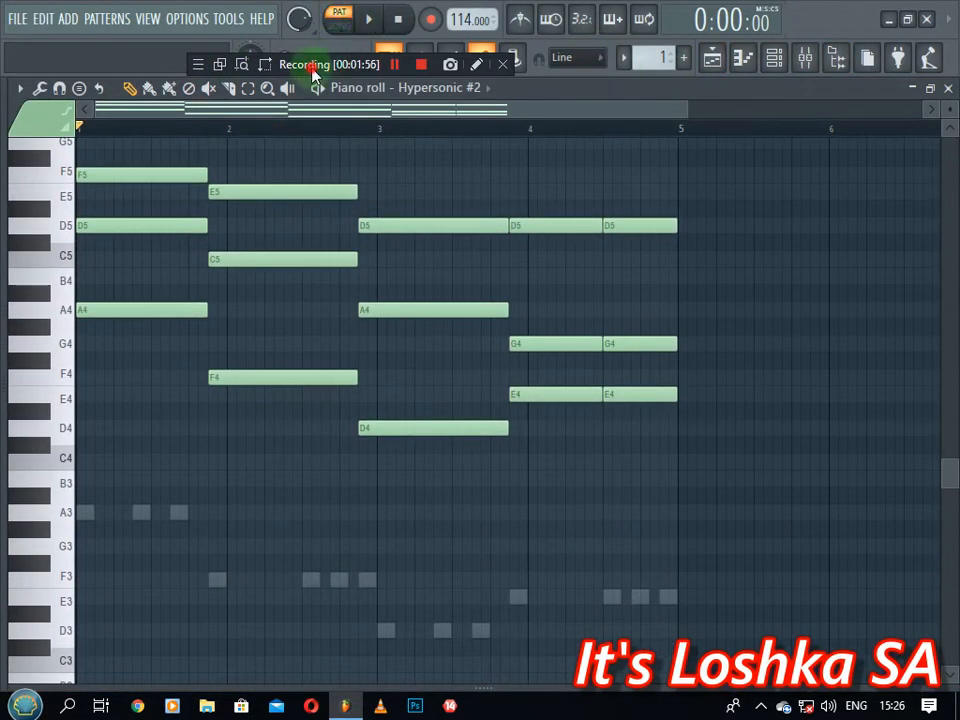
{"action": "left_click_drag", "start_coordinate": [313, 72], "coordinate": [527, 99]}
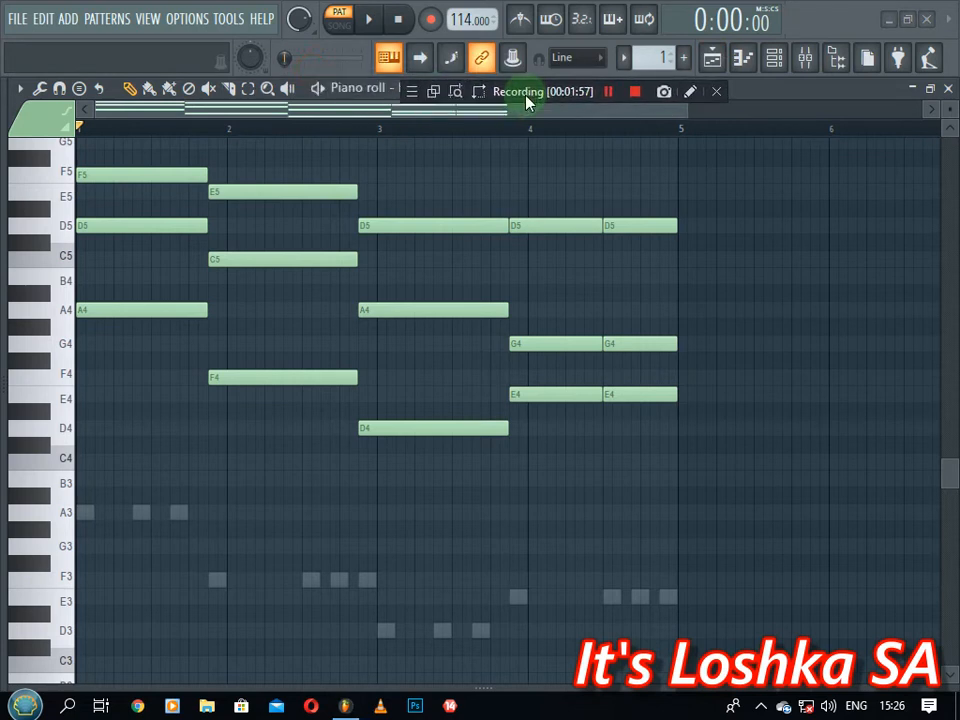
{"action": "left_click", "coordinate": [368, 20]}
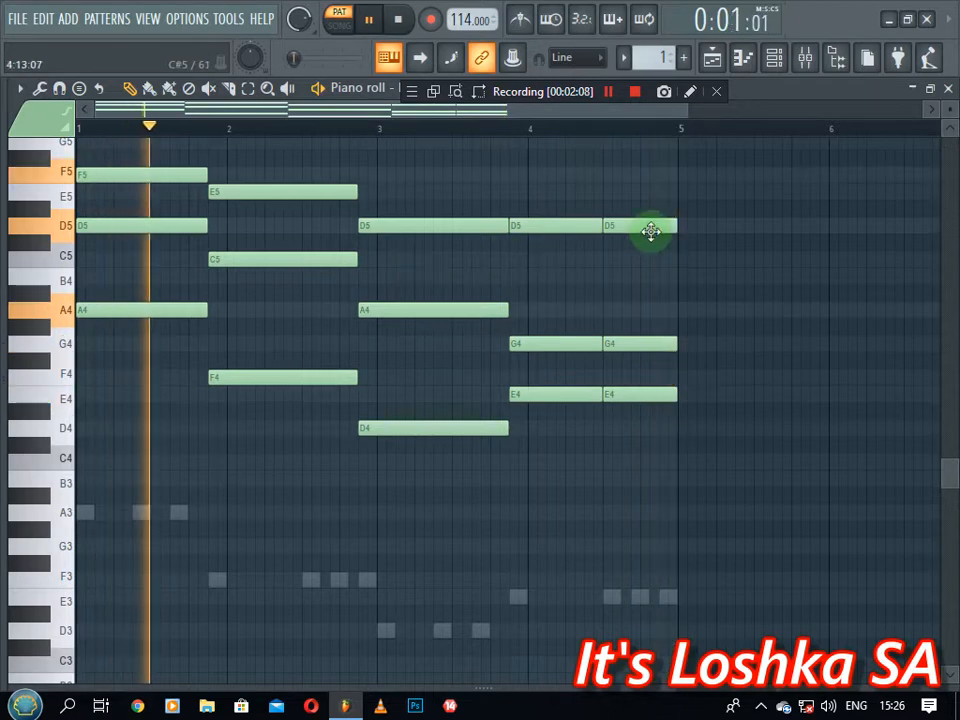
{"action": "key", "text": "space"}
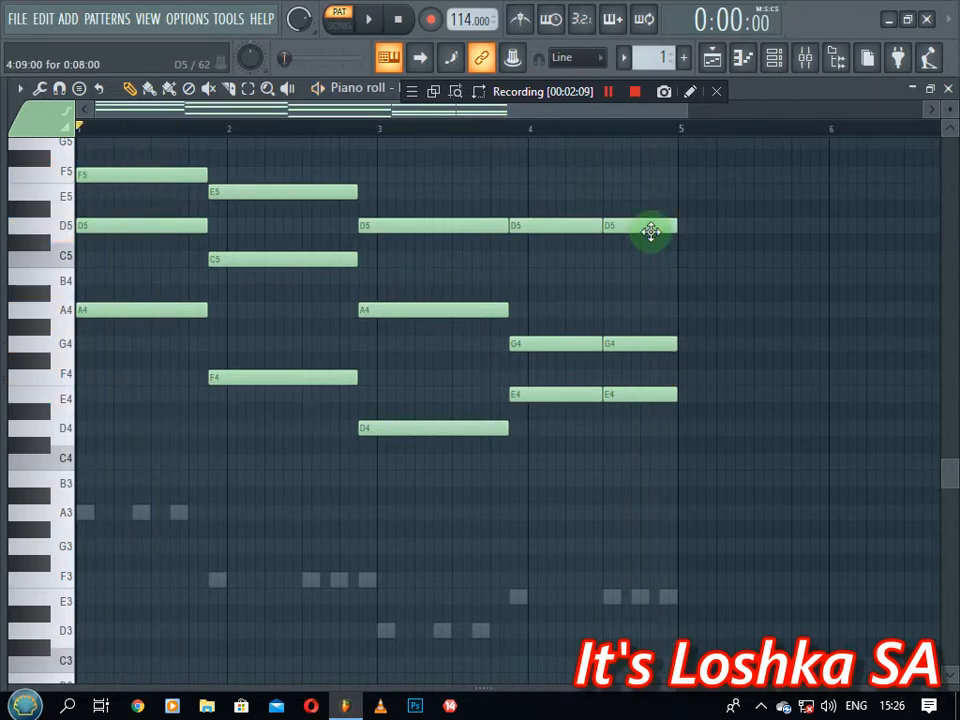
{"action": "left_click", "coordinate": [947, 91]}
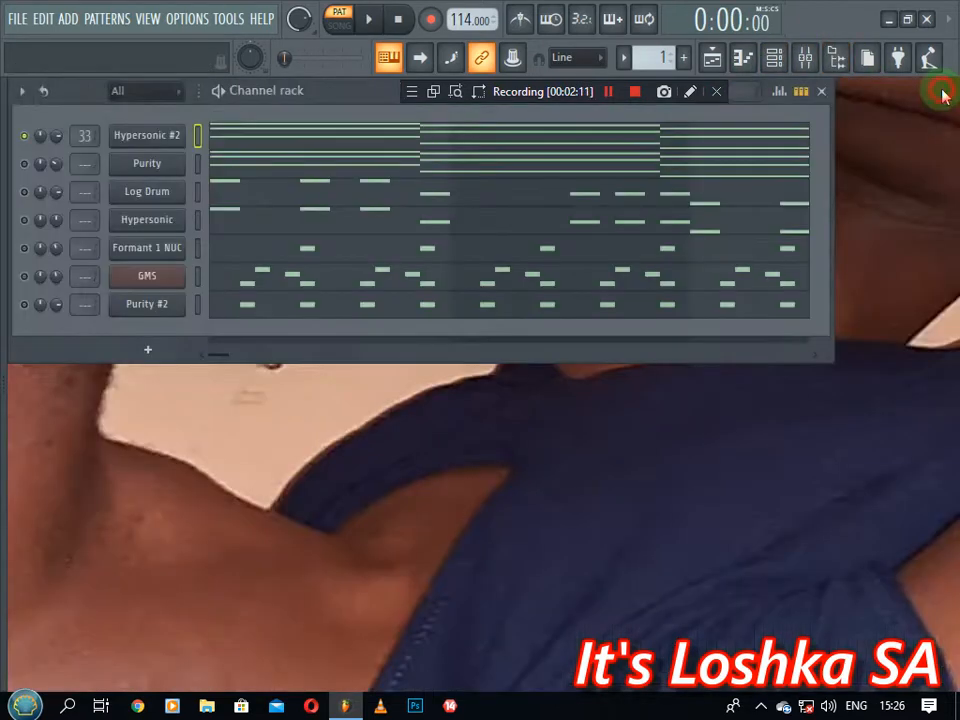
{"action": "left_click", "coordinate": [142, 137]}
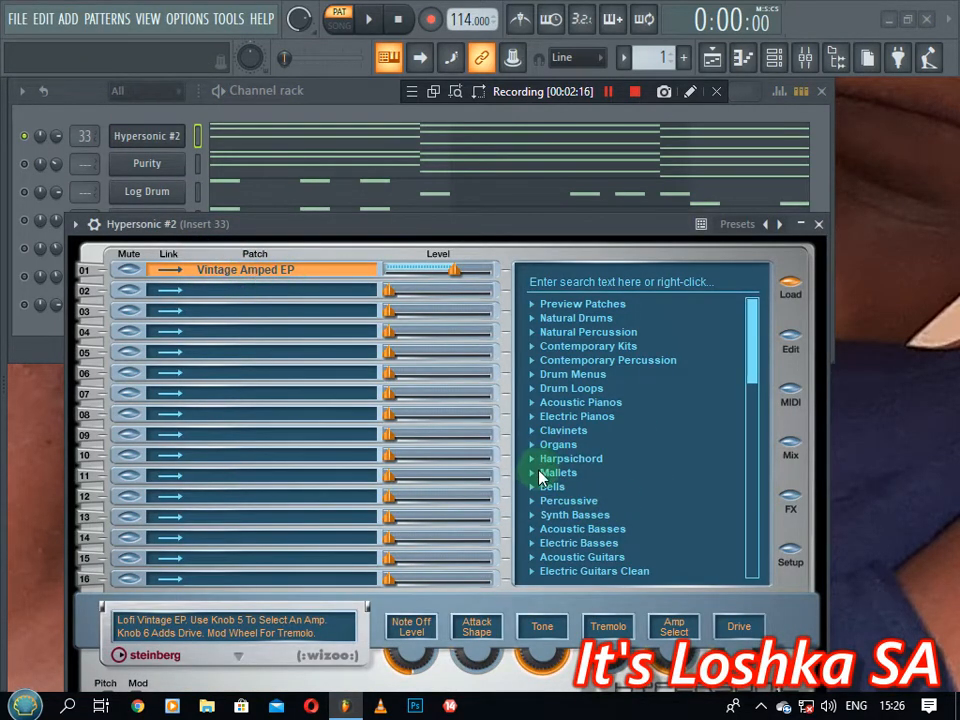
{"action": "left_click", "coordinate": [532, 418]}
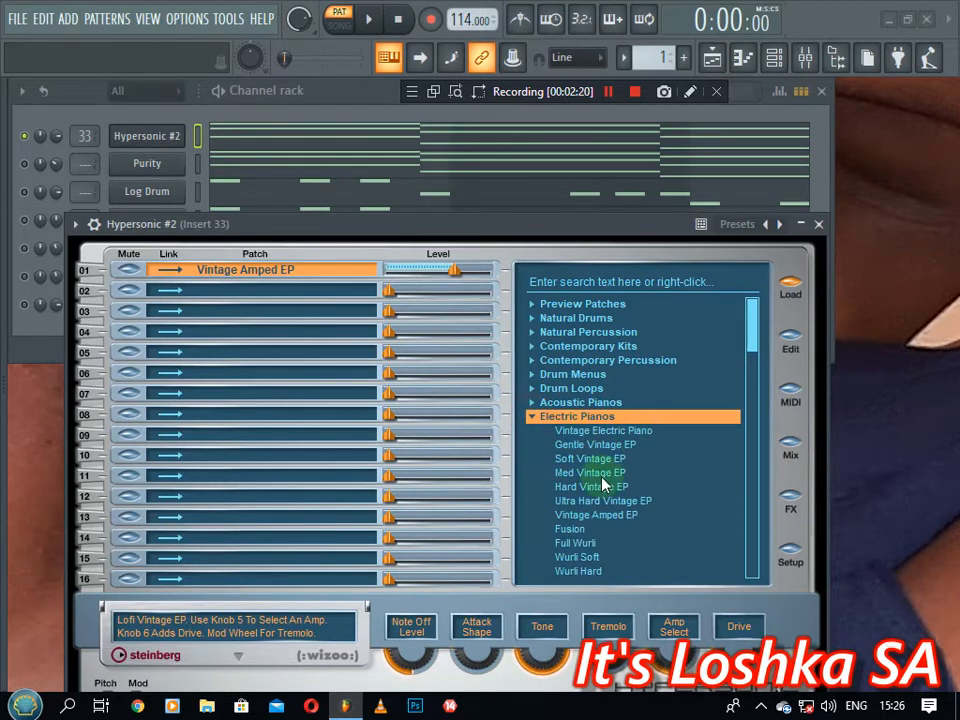
{"action": "left_click_drag", "start_coordinate": [754, 336], "coordinate": [754, 347]}
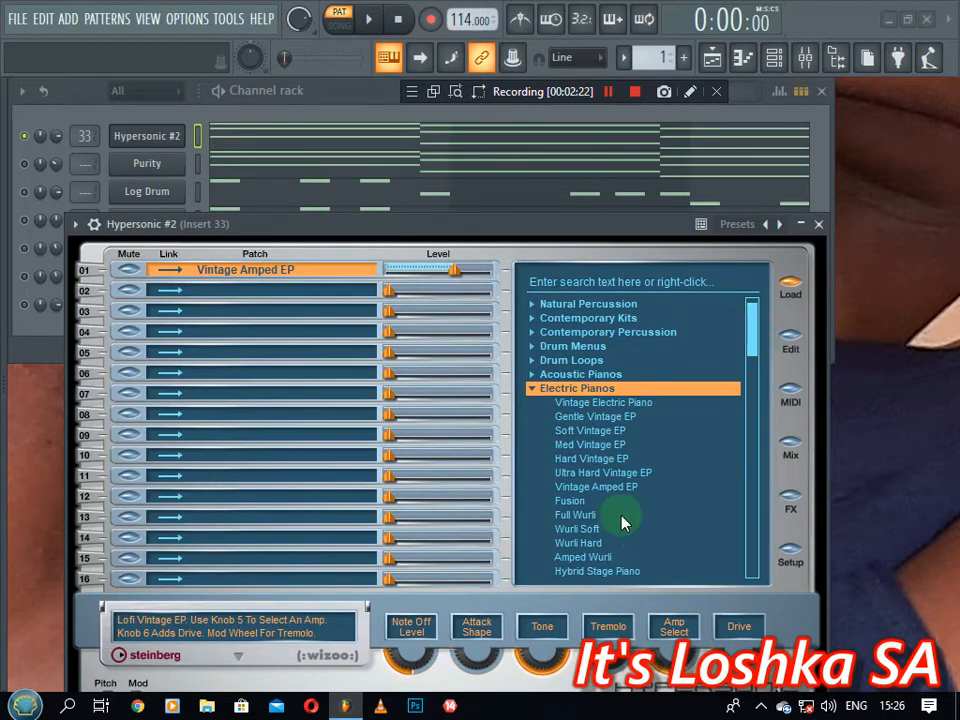
{"action": "left_click", "coordinate": [612, 488]}
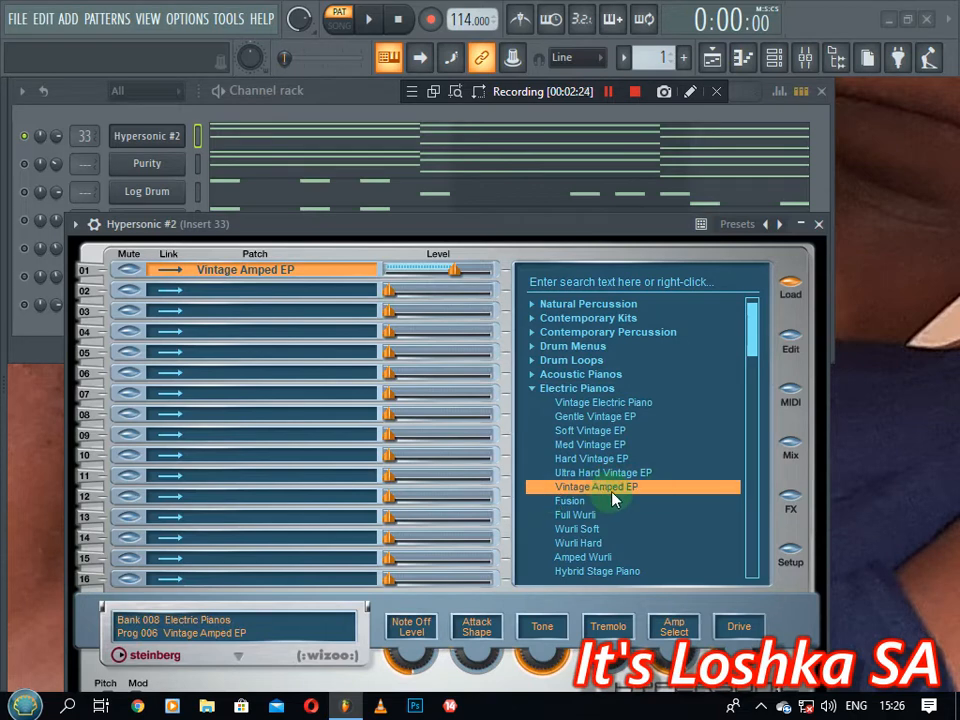
{"action": "left_click", "coordinate": [817, 224]}
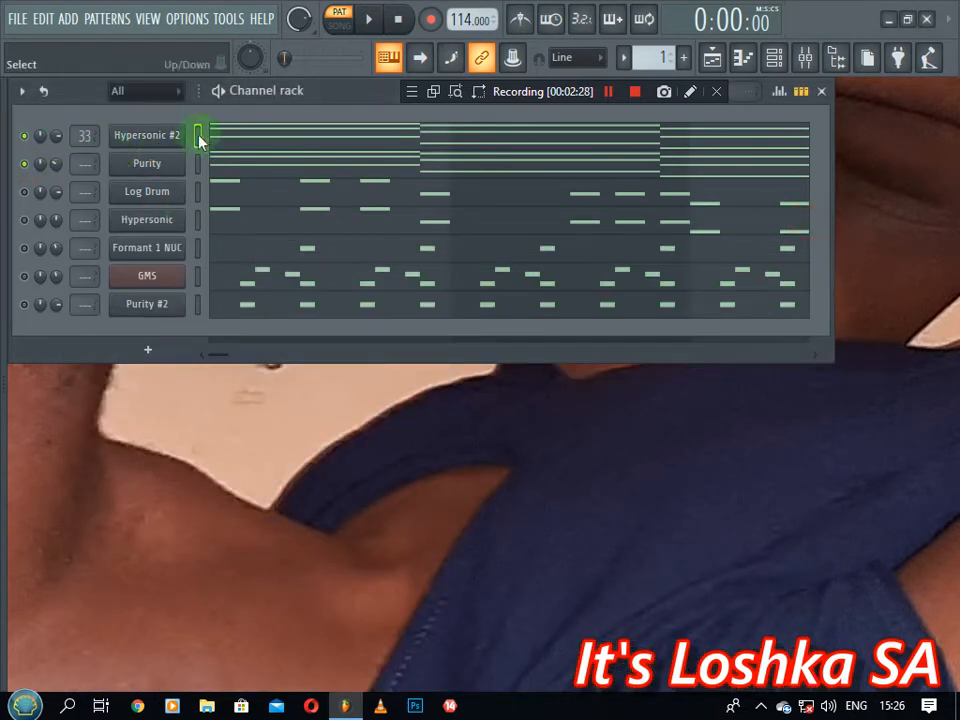
Reset Hypersonic #2's mixer track assignment and open, then close, the Purity instrument window
{"action": "right_click", "coordinate": [83, 135]}
{"action": "left_click", "coordinate": [95, 145]}
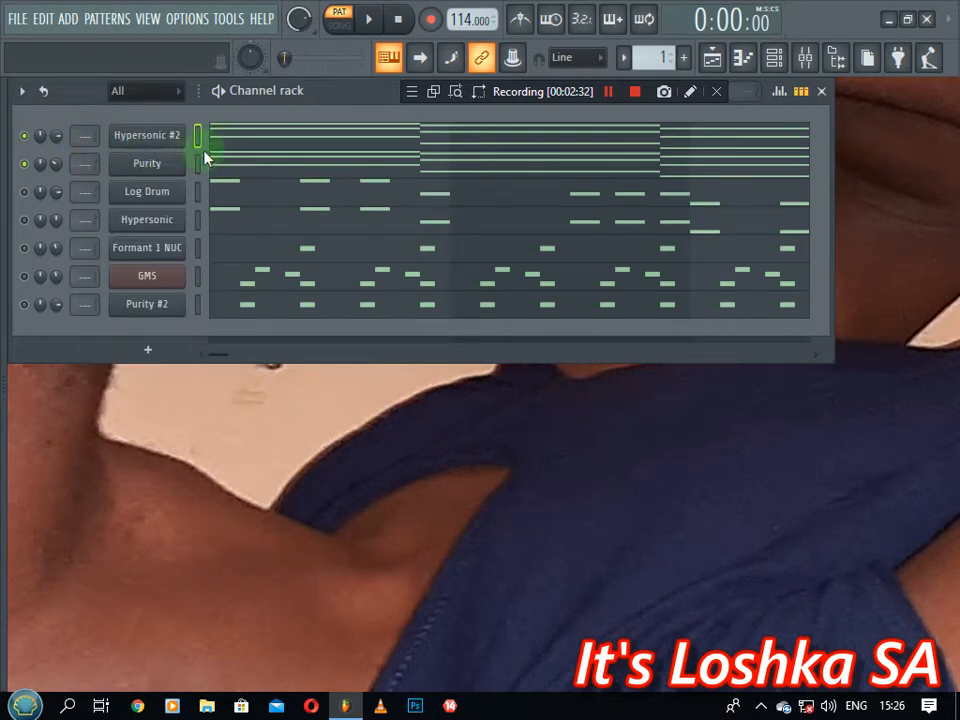
{"action": "left_click", "coordinate": [197, 163]}
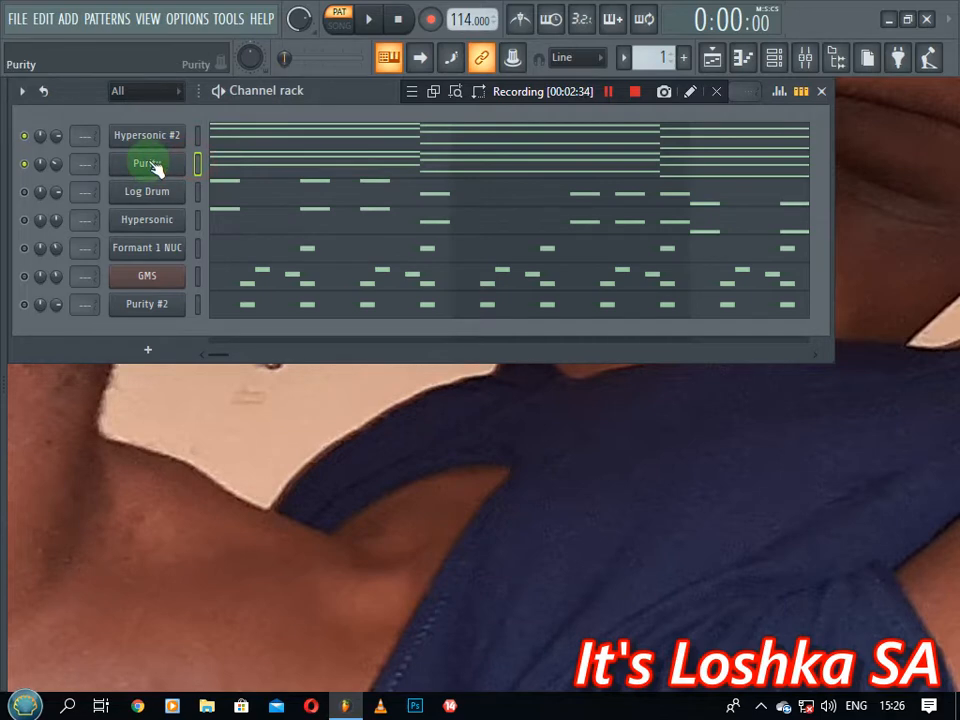
{"action": "left_click", "coordinate": [150, 163]}
{"action": "left_click_drag", "start_coordinate": [364, 156], "coordinate": [343, 81]}
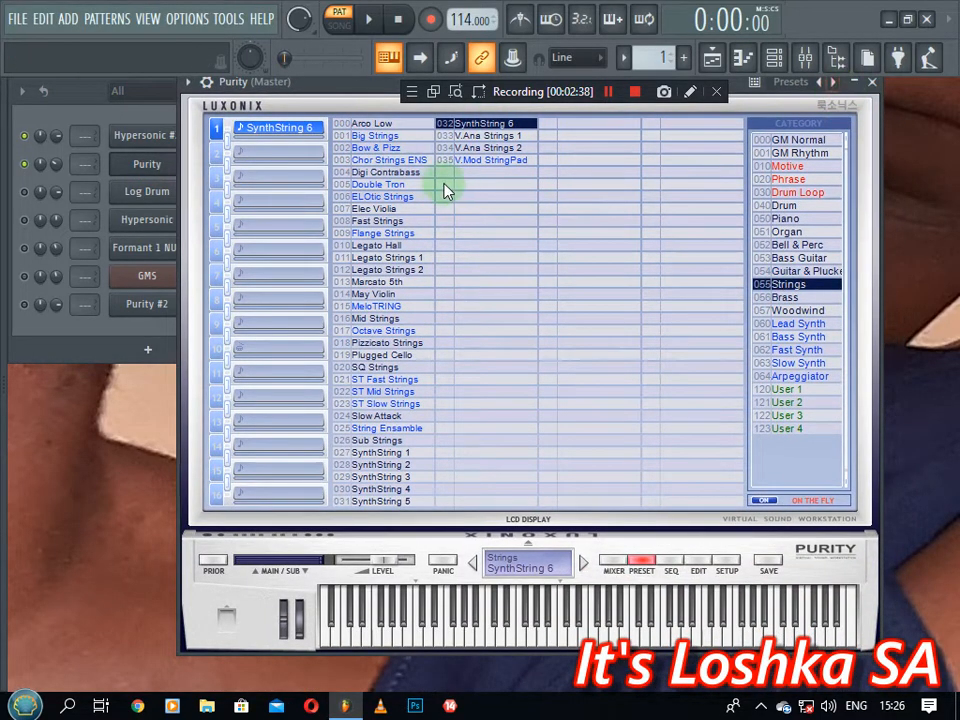
{"action": "left_click", "coordinate": [871, 83]}
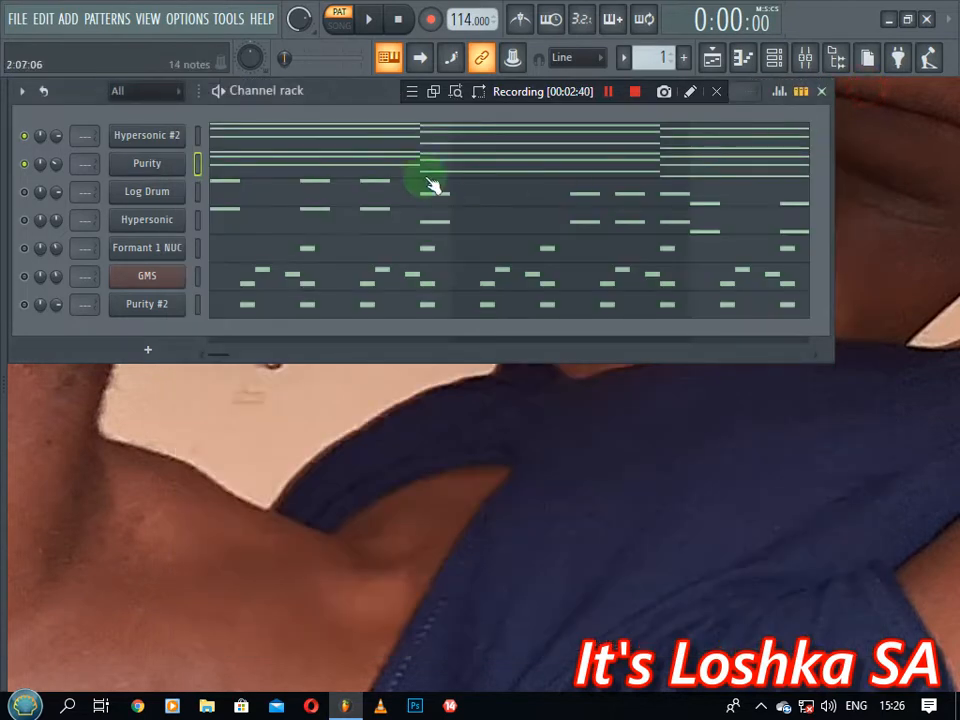
Let Purity play with Hypersonic #2, preview the pattern, then show Hypersonic #2's chords in the piano roll
{"action": "left_click", "coordinate": [200, 164]}
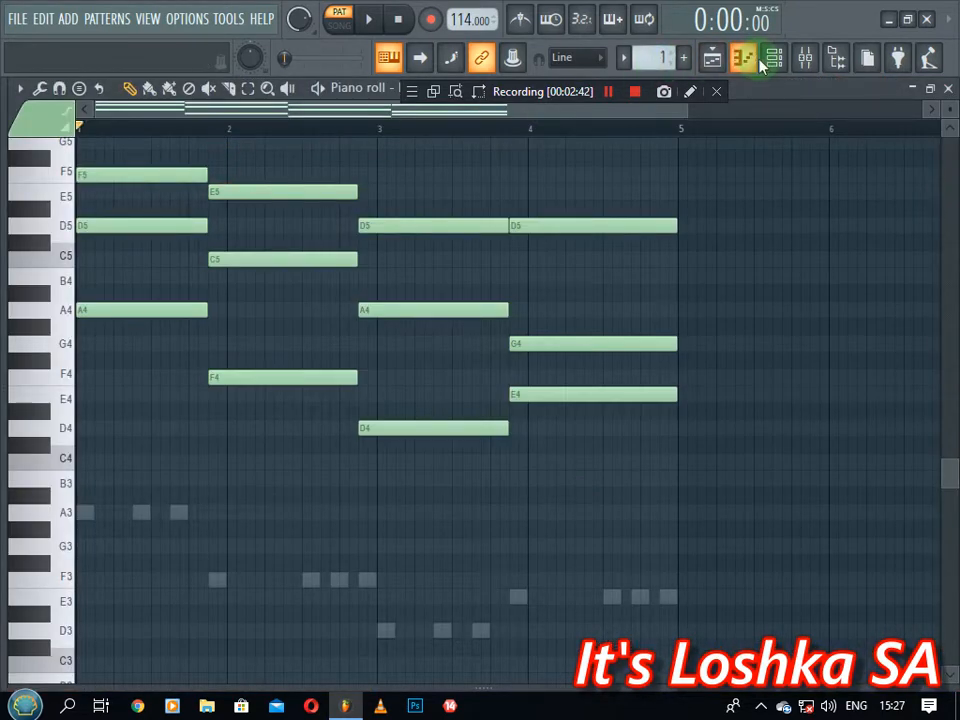
{"action": "left_click", "coordinate": [773, 58]}
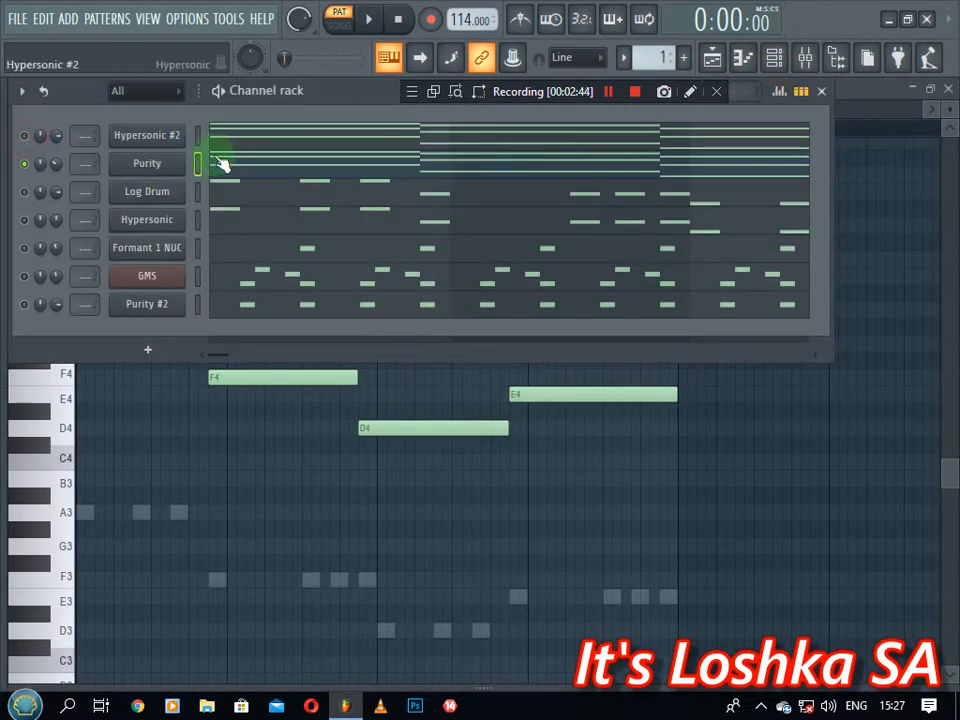
{"action": "key", "text": "space"}
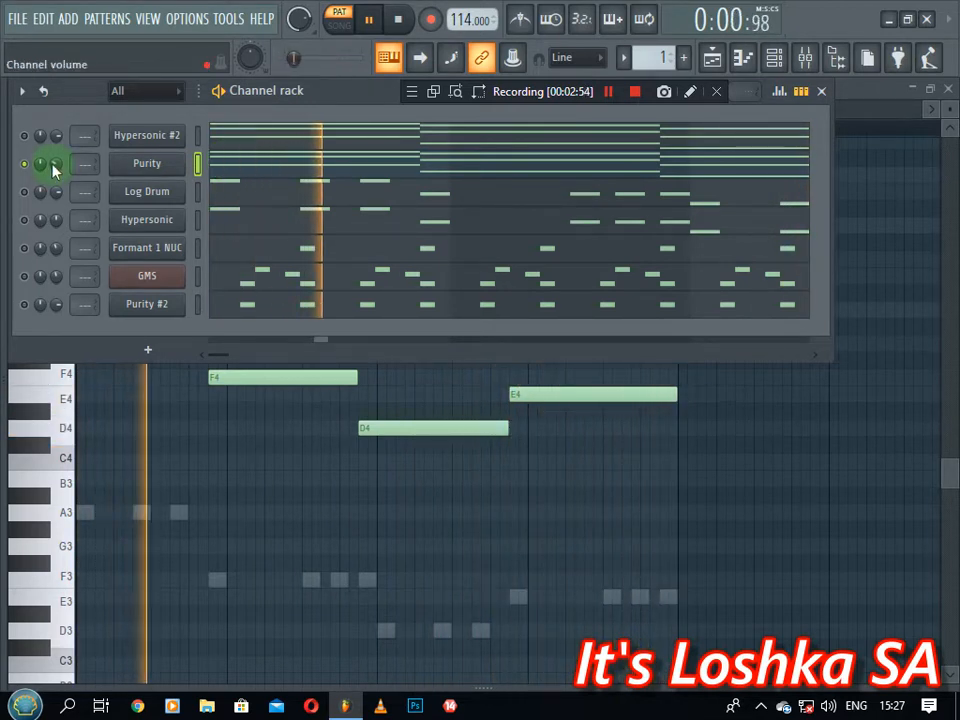
{"action": "key", "text": "space"}
{"action": "right_click", "coordinate": [27, 139]}
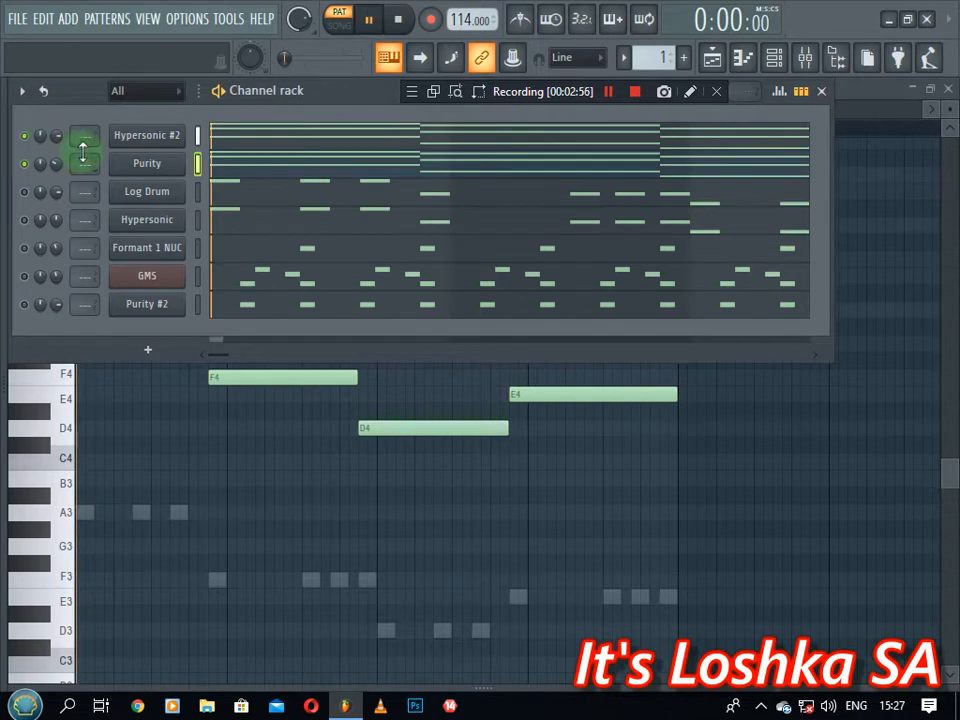
{"action": "key", "text": "space"}
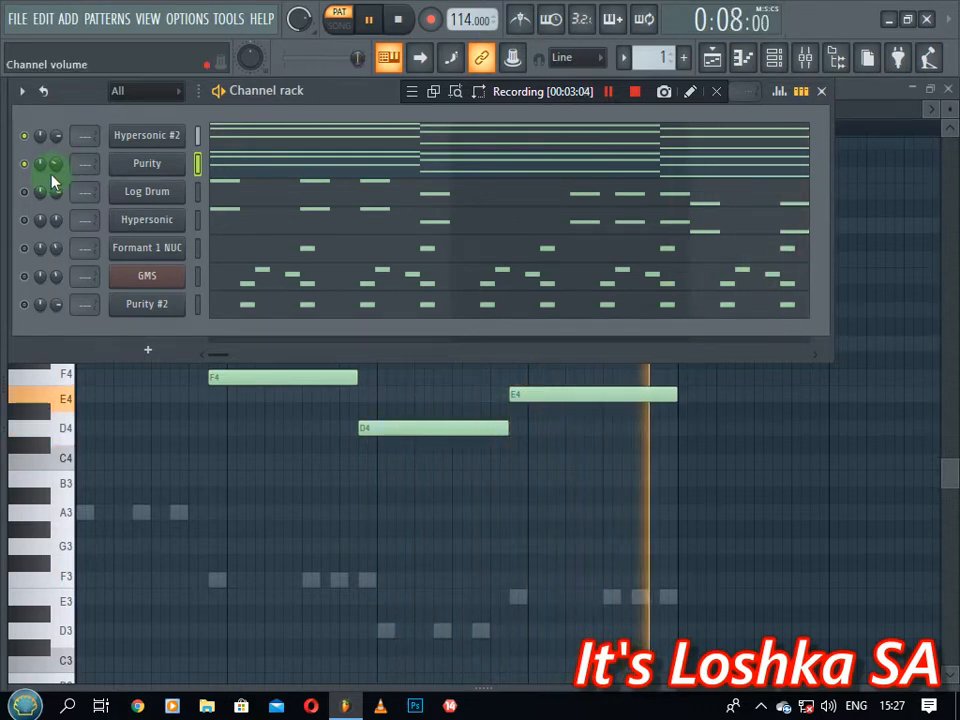
{"action": "key", "text": "space"}
{"action": "left_click", "coordinate": [225, 165]}
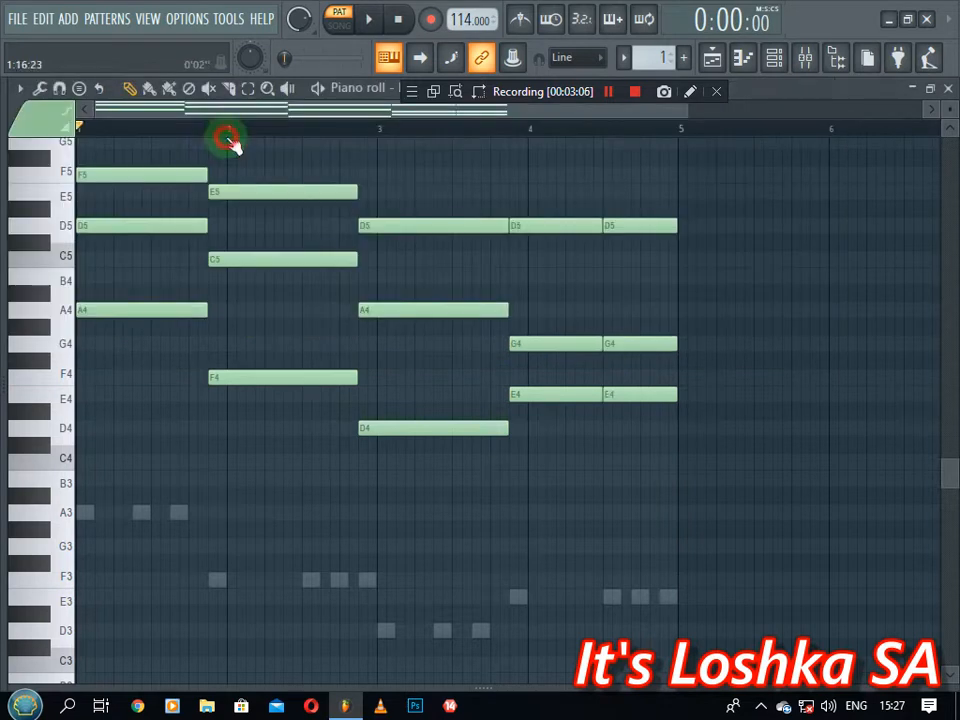
Slice the last D5, G4 and E4 notes before bar 5, play them back, and close the piano roll
{"action": "left_click", "coordinate": [230, 88]}
{"action": "left_click_drag", "start_coordinate": [648, 214], "coordinate": [648, 425]}
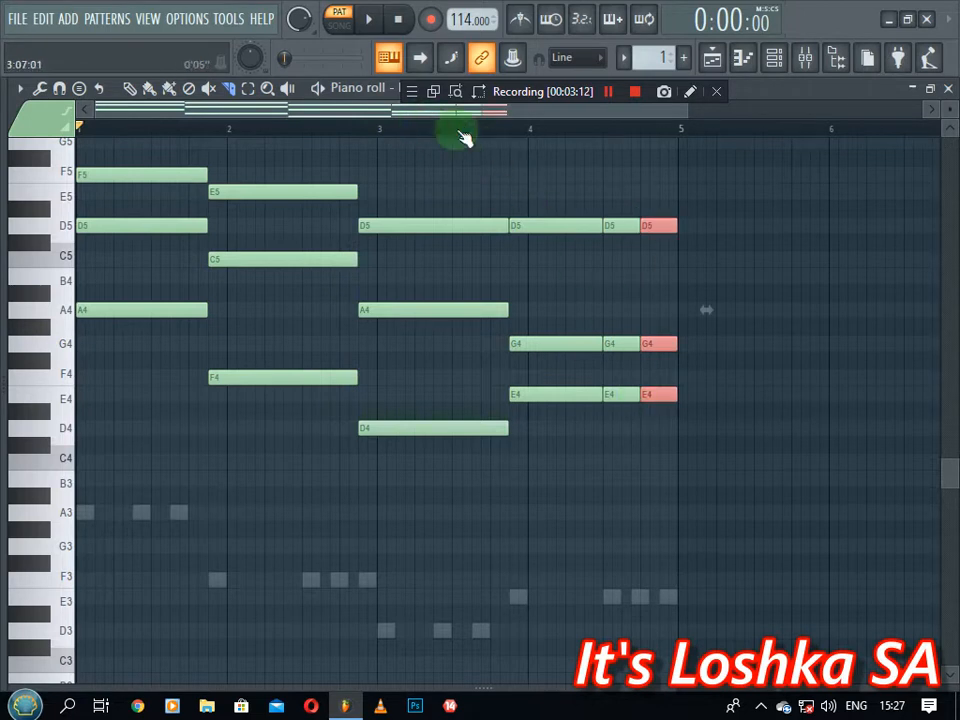
{"action": "left_click", "coordinate": [529, 132]}
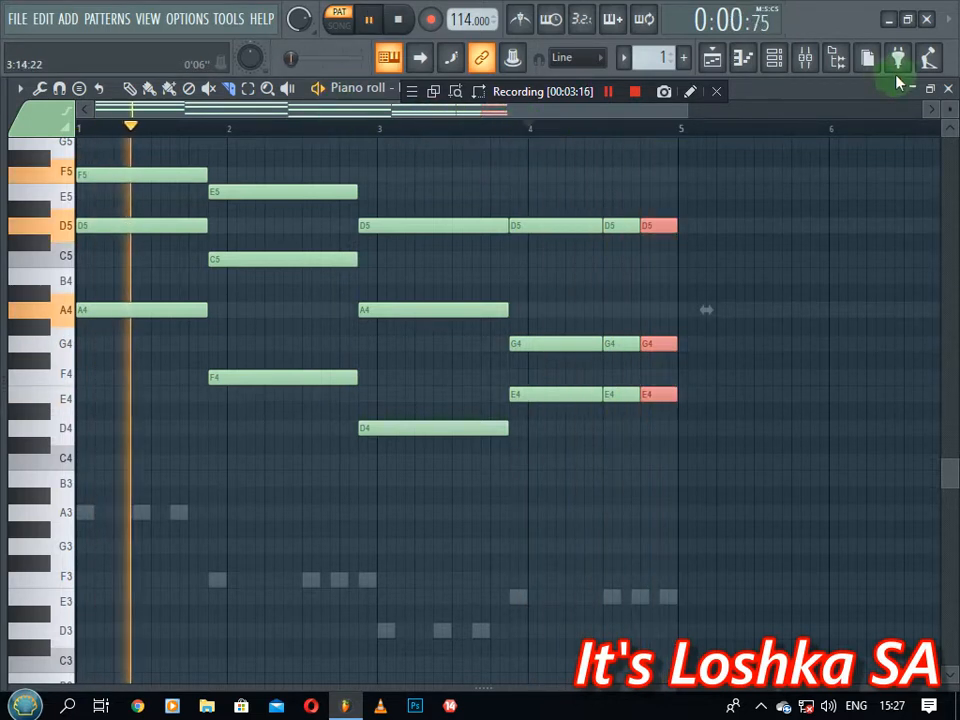
{"action": "left_click", "coordinate": [930, 89]}
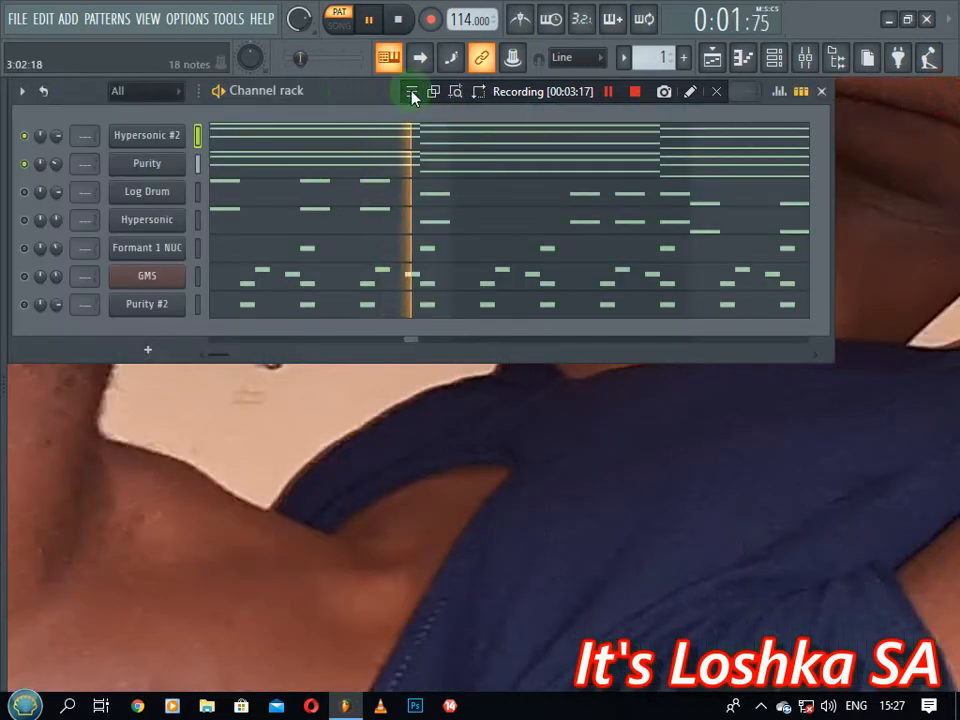
{"action": "left_click", "coordinate": [398, 19]}
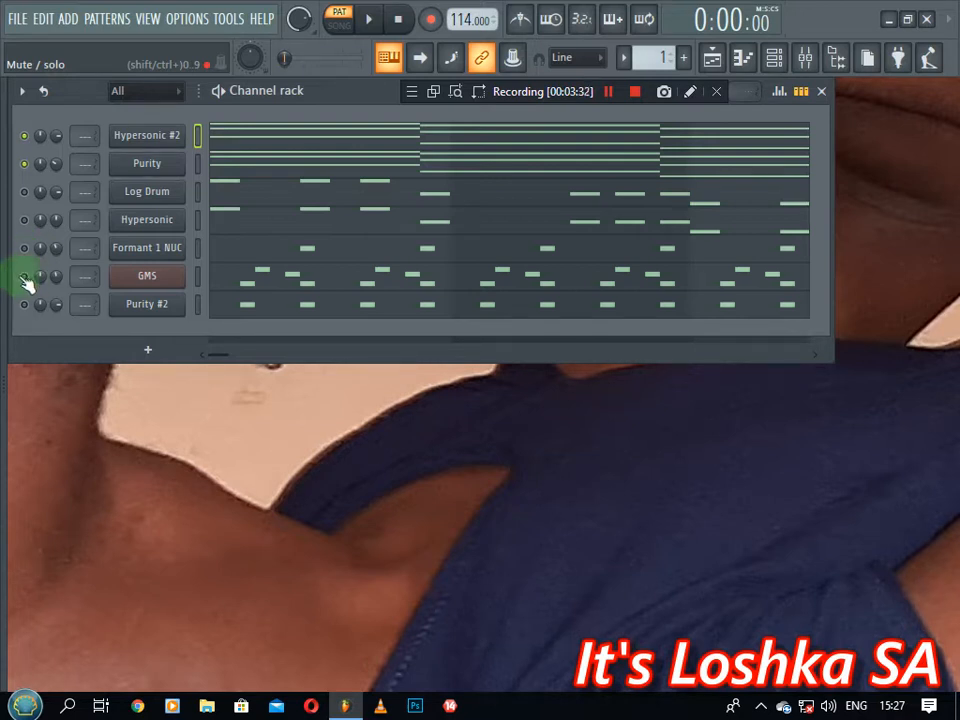
Browse GMS presets, adjust its Unisono STEREO spread knob, and close the synth
{"action": "left_click", "coordinate": [146, 277]}
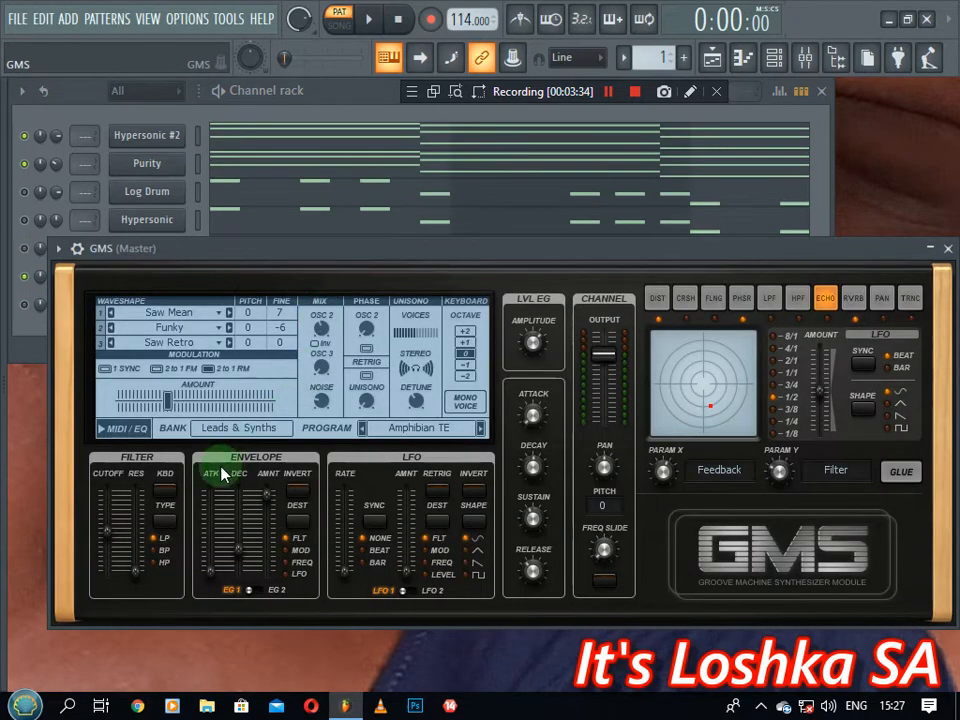
{"action": "left_click", "coordinate": [238, 432]}
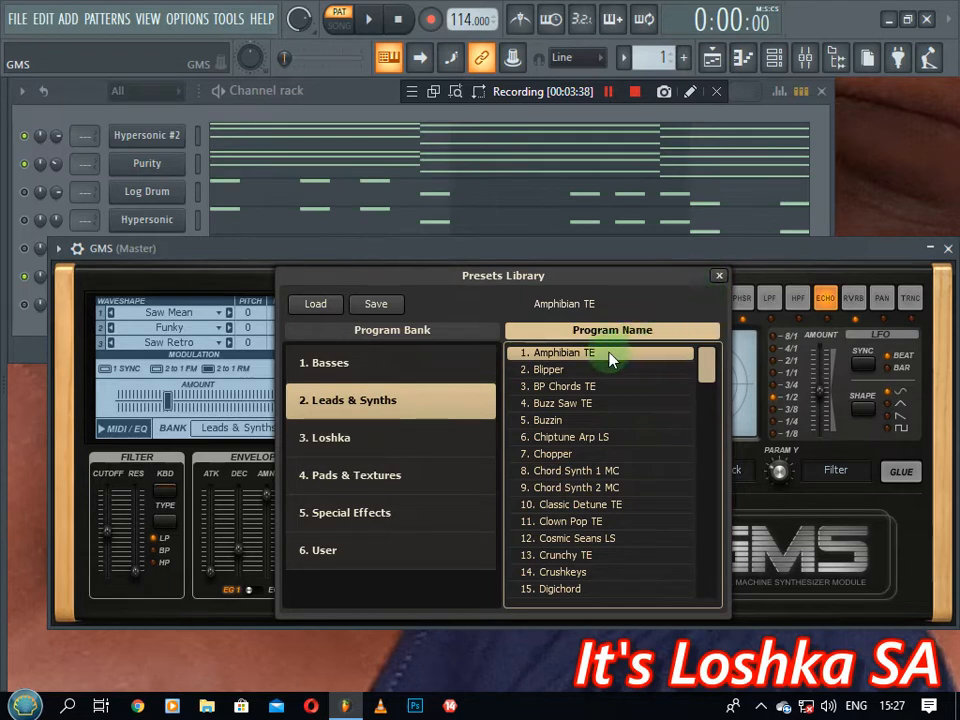
{"action": "left_click", "coordinate": [719, 277]}
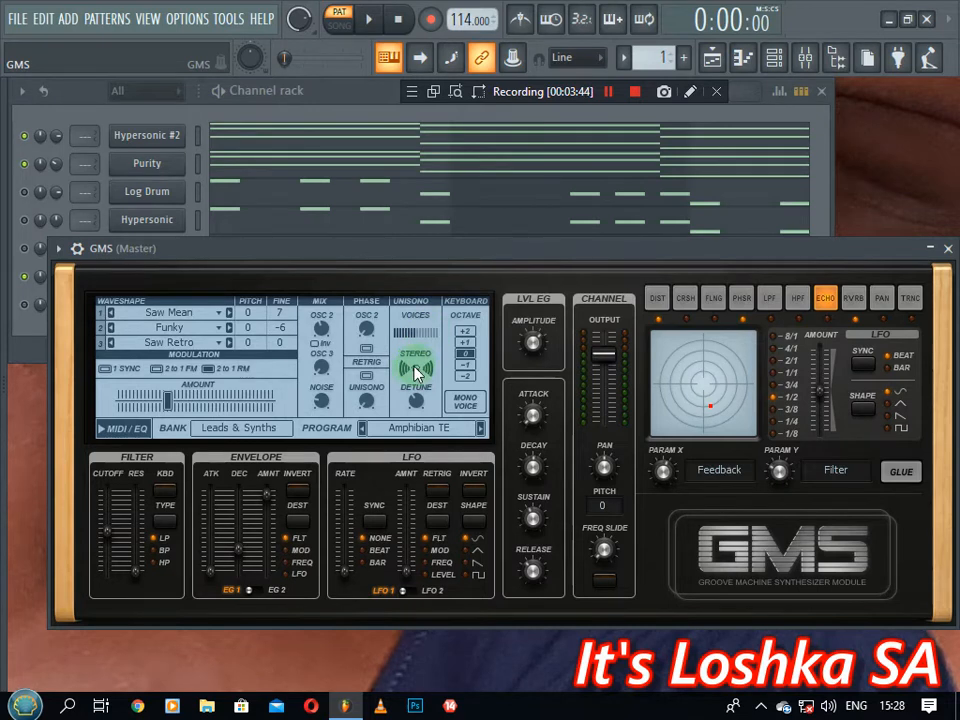
{"action": "left_click_drag", "start_coordinate": [415, 369], "coordinate": [415, 364]}
{"action": "left_click_drag", "start_coordinate": [415, 364], "coordinate": [415, 364]}
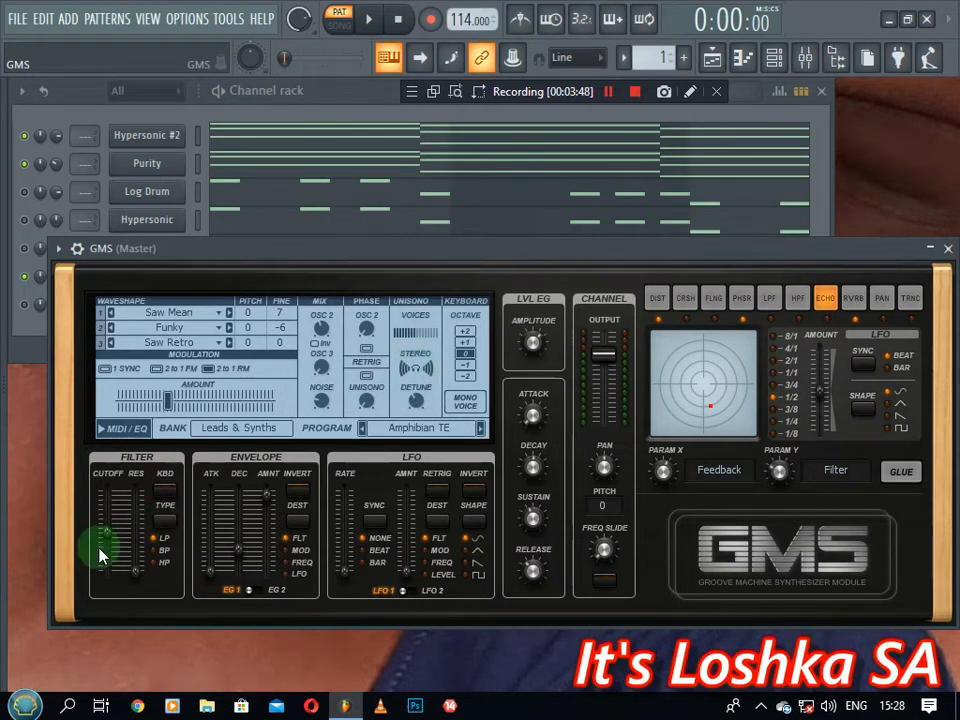
{"action": "left_click", "coordinate": [948, 249]}
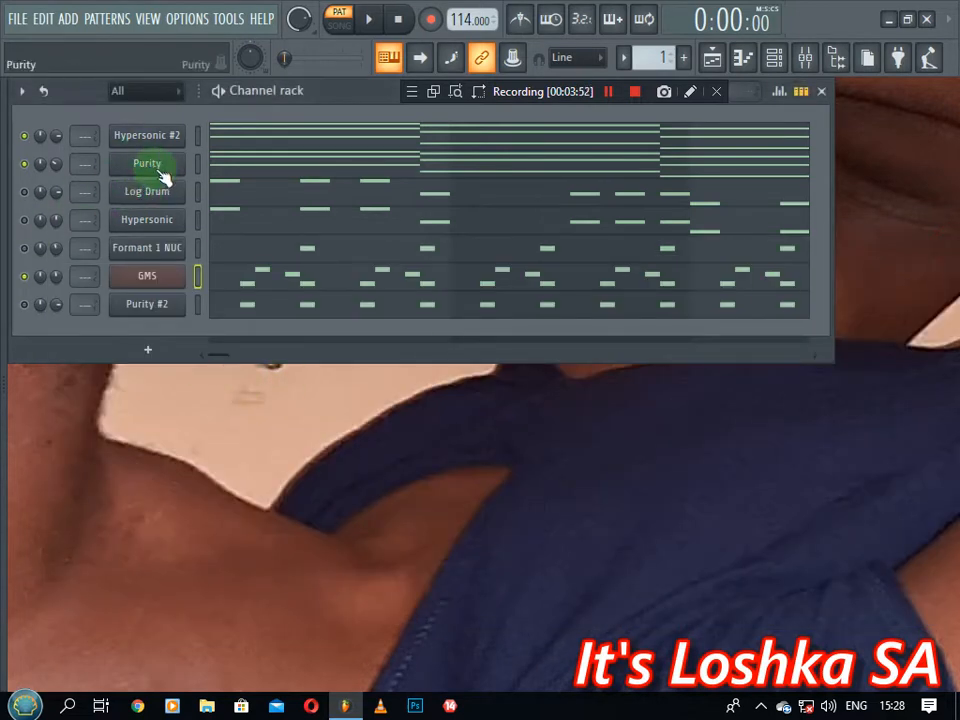
Unmute Formant 1 NUC, check its synth window, solo it, and start playback
{"action": "left_click", "coordinate": [24, 248]}
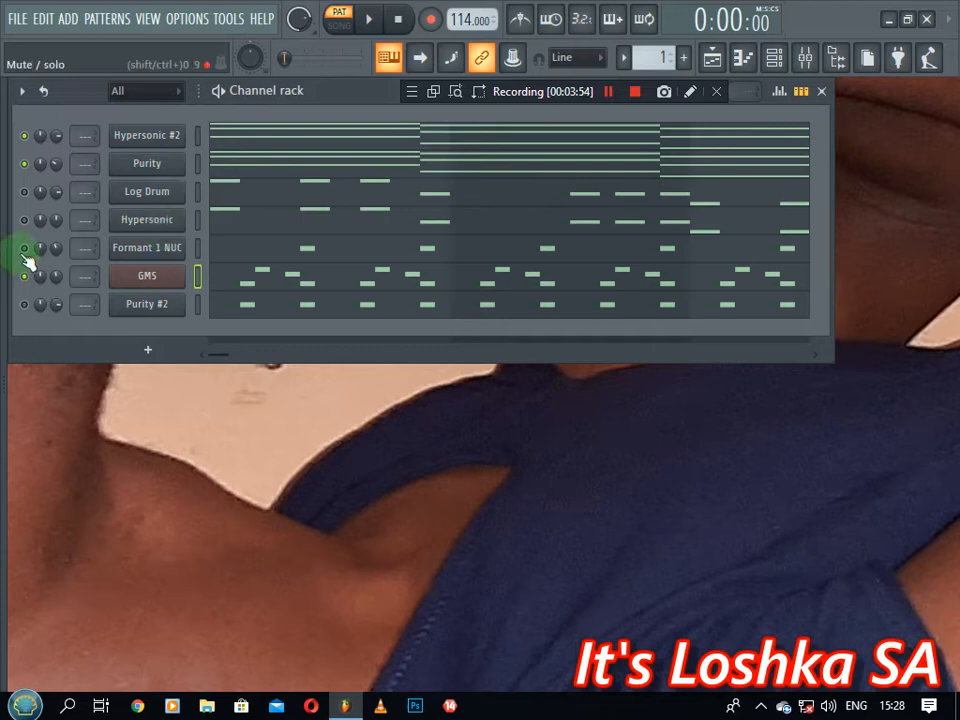
{"action": "left_click", "coordinate": [142, 250]}
{"action": "left_click_drag", "start_coordinate": [668, 205], "coordinate": [649, 236]}
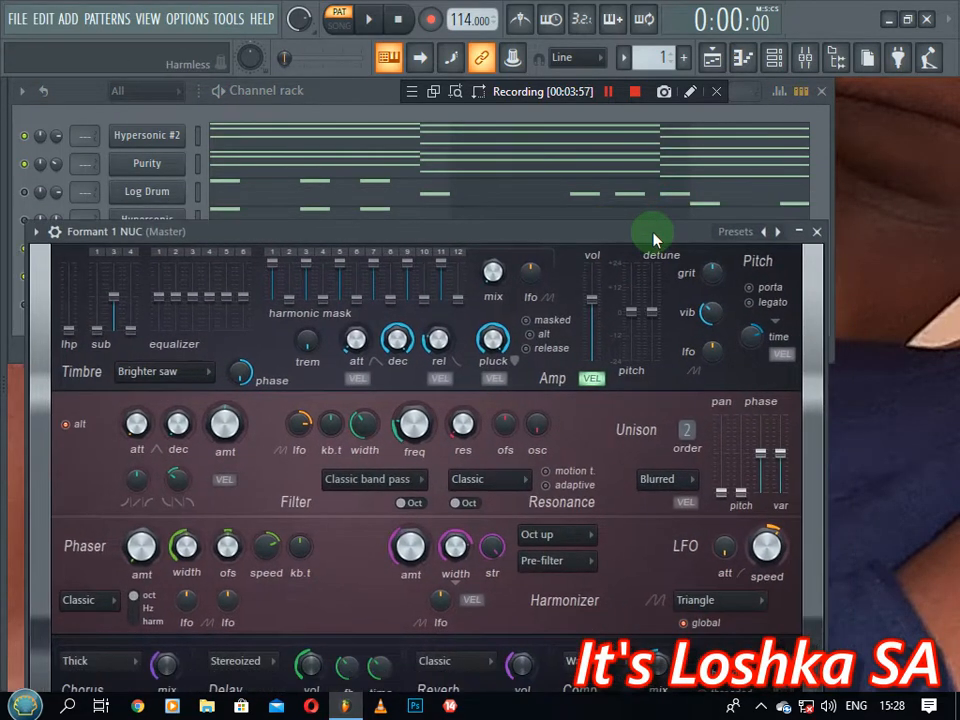
{"action": "left_click", "coordinate": [815, 233]}
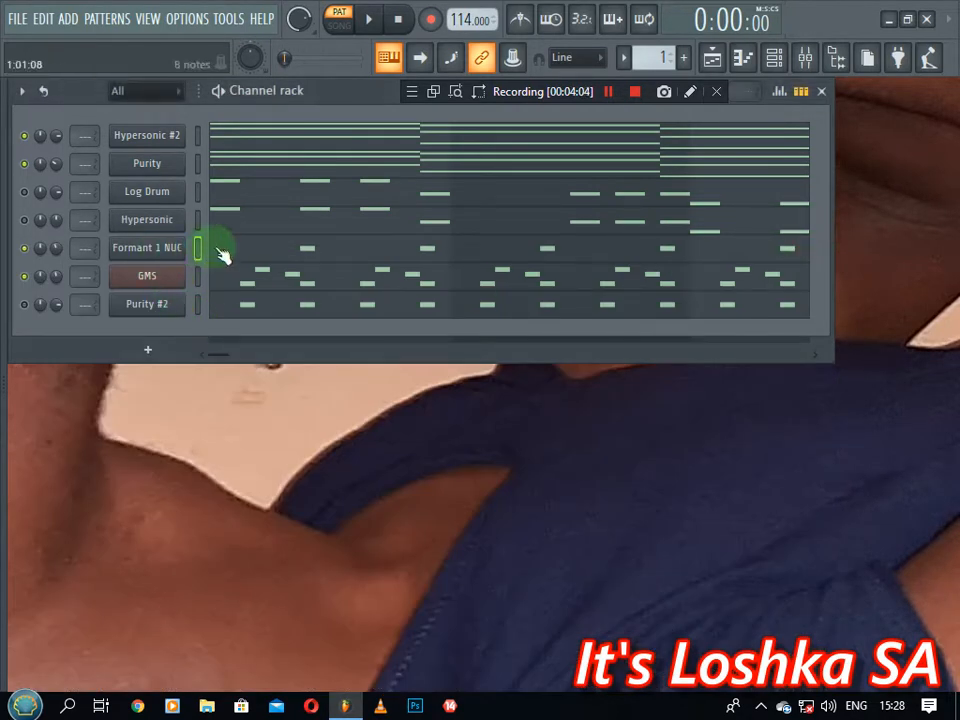
{"action": "right_click", "coordinate": [25, 248]}
{"action": "key", "text": "space"}
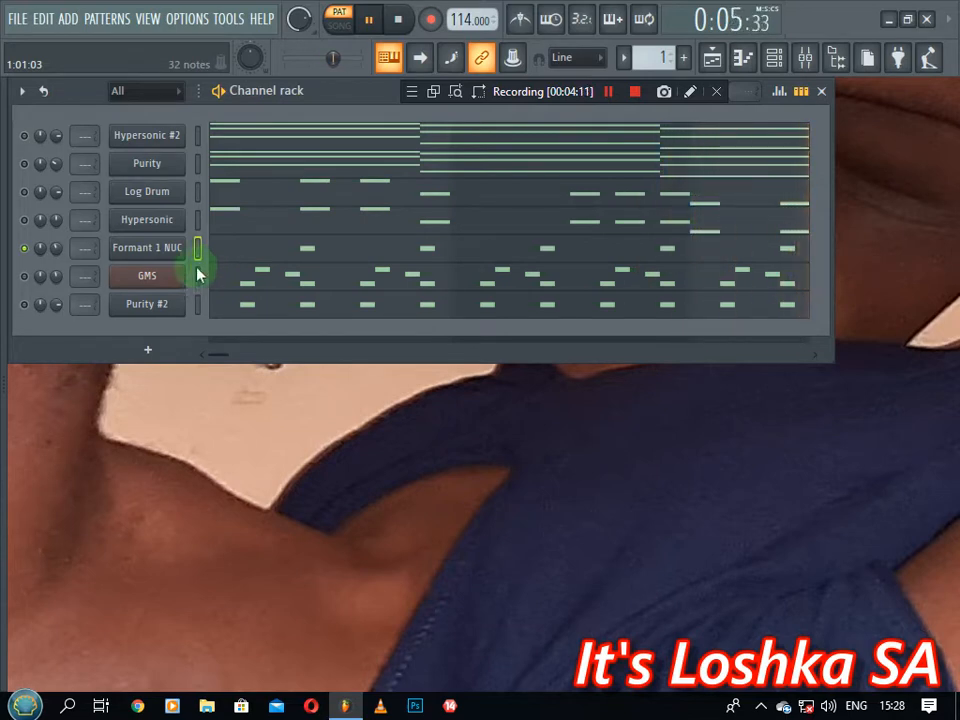
Unmute GMS alongside Formant 1 NUC and play its notes in the piano roll
{"action": "left_click", "coordinate": [25, 276]}
{"action": "key", "text": "space"}
{"action": "left_click", "coordinate": [258, 286]}
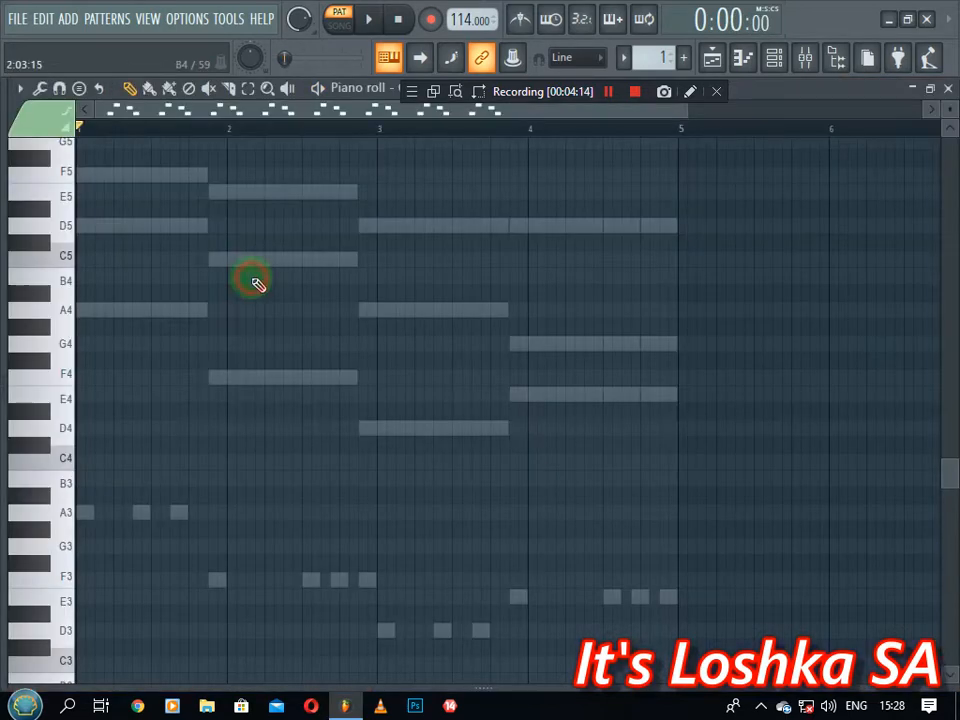
{"action": "scroll", "coordinate": [465, 350], "scroll_direction": "up", "scroll_amount": 4}
{"action": "scroll", "coordinate": [493, 133], "scroll_direction": "up", "scroll_amount": 2}
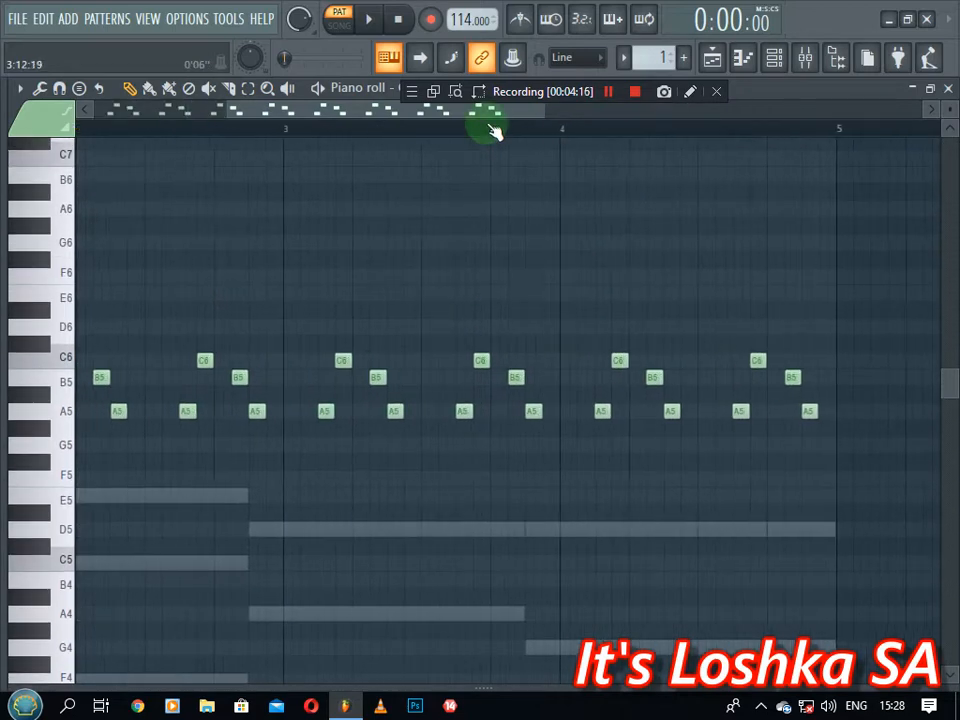
{"action": "scroll", "coordinate": [488, 120], "scroll_direction": "up", "scroll_amount": 2}
{"action": "key", "text": "space"}
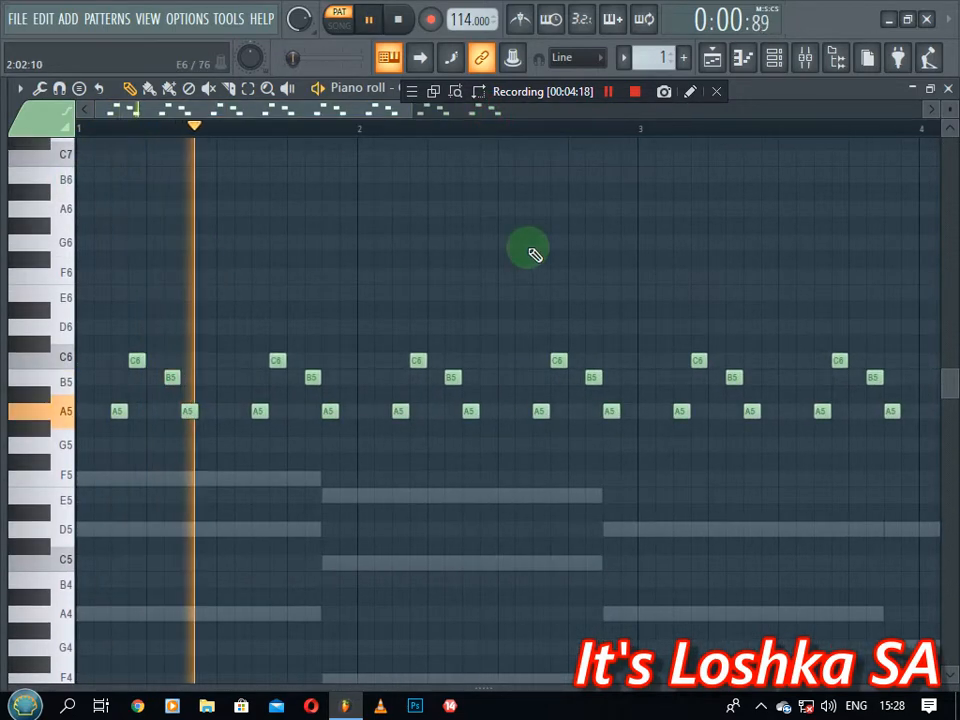
Close the GMS piano roll, stop playback, and check the Purity #2 synth settings
{"action": "left_click", "coordinate": [948, 89]}
{"action": "key", "text": "space"}
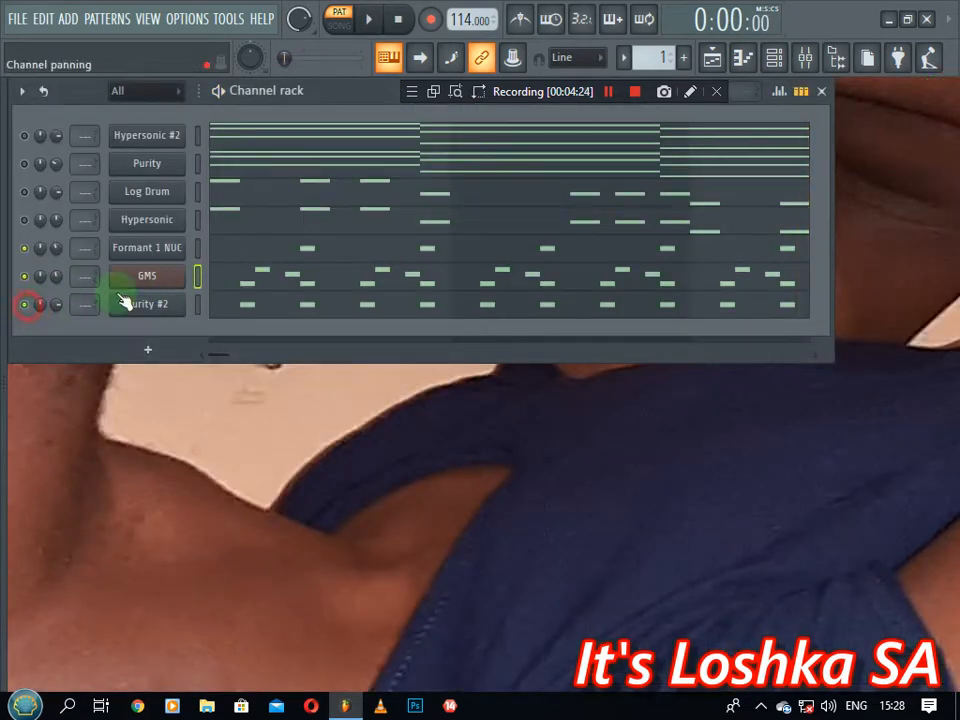
{"action": "left_click", "coordinate": [148, 305]}
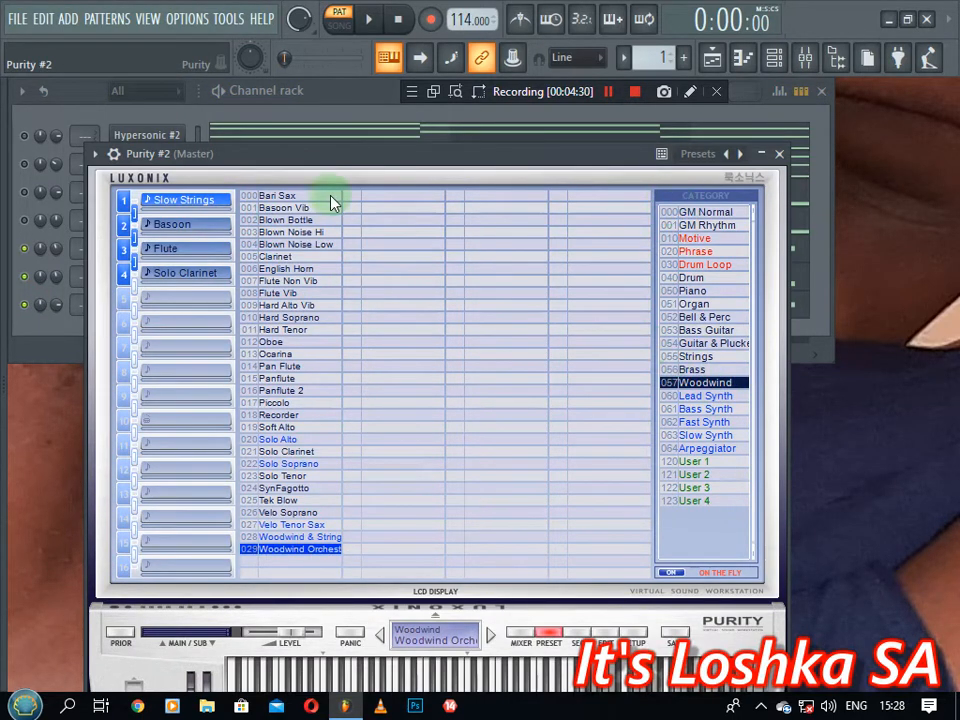
{"action": "left_click", "coordinate": [779, 154]}
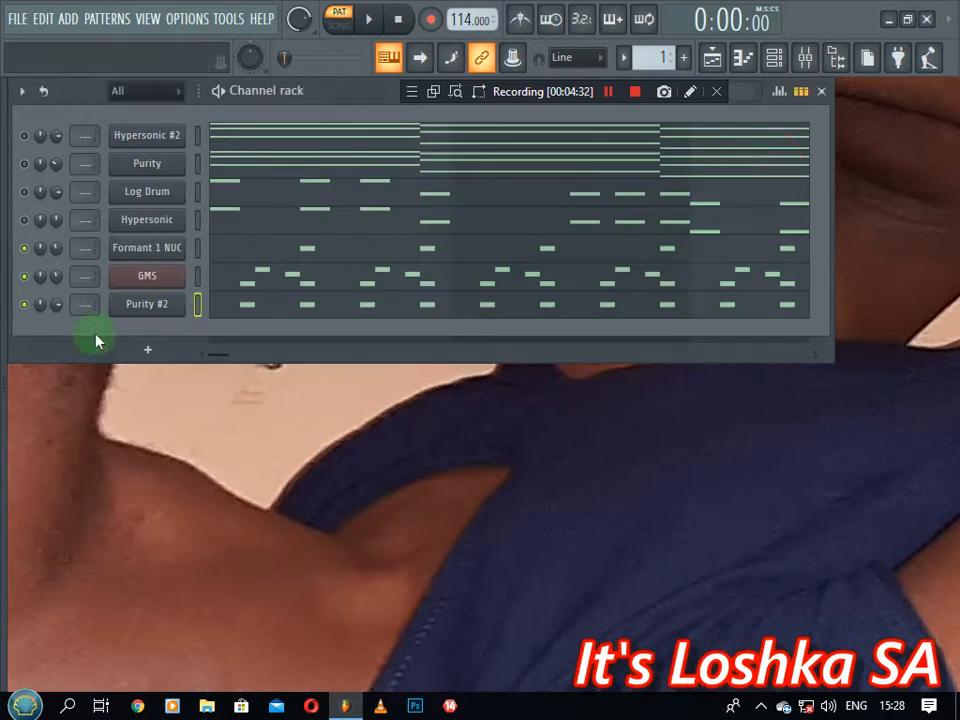
Add a Morphine synth channel, initially loading the BRS Trombone MC preset
{"action": "left_click", "coordinate": [155, 348]}
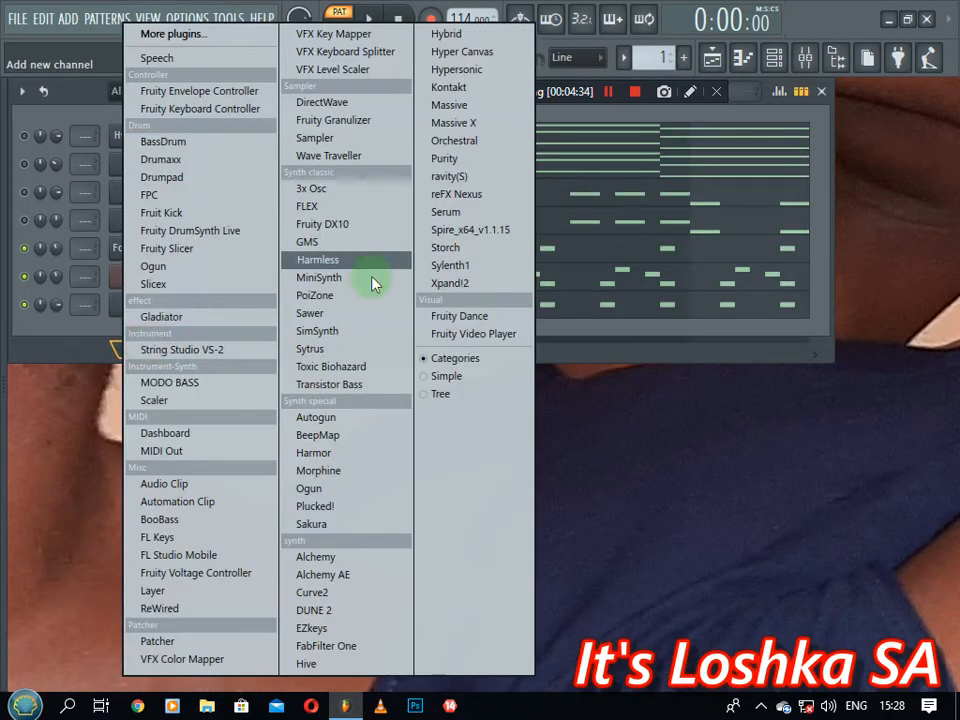
{"action": "left_click", "coordinate": [331, 478]}
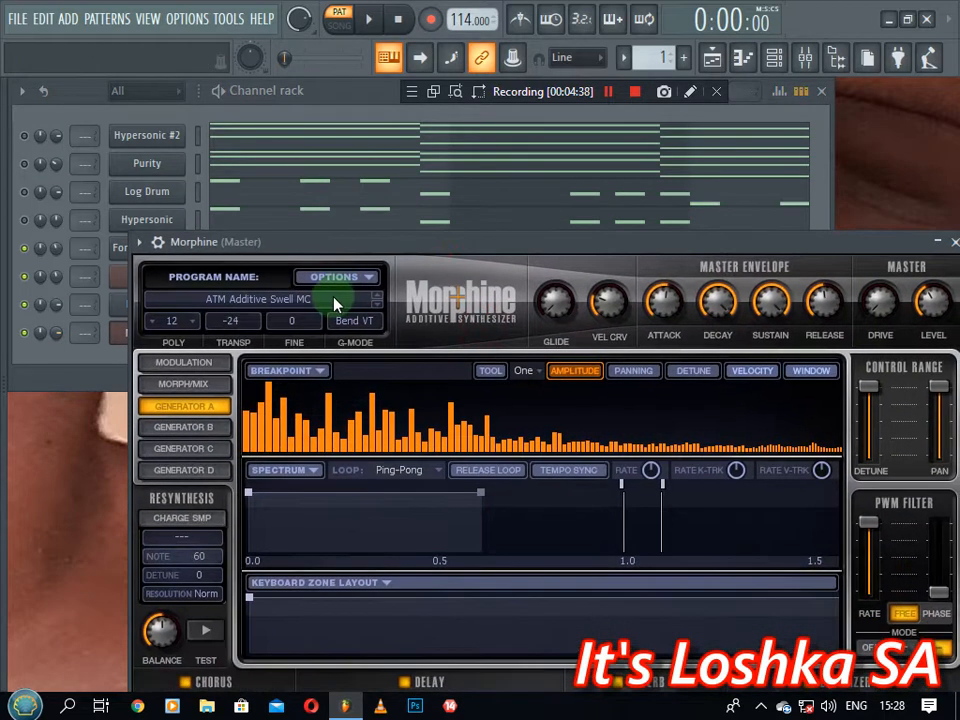
{"action": "left_click", "coordinate": [258, 298]}
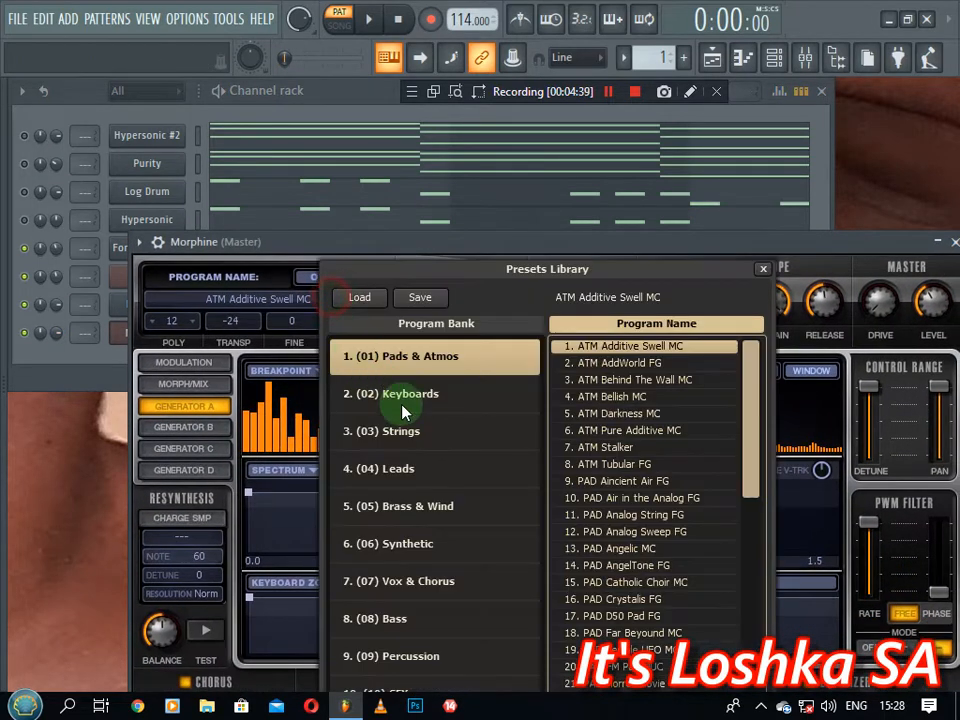
{"action": "left_click", "coordinate": [432, 510]}
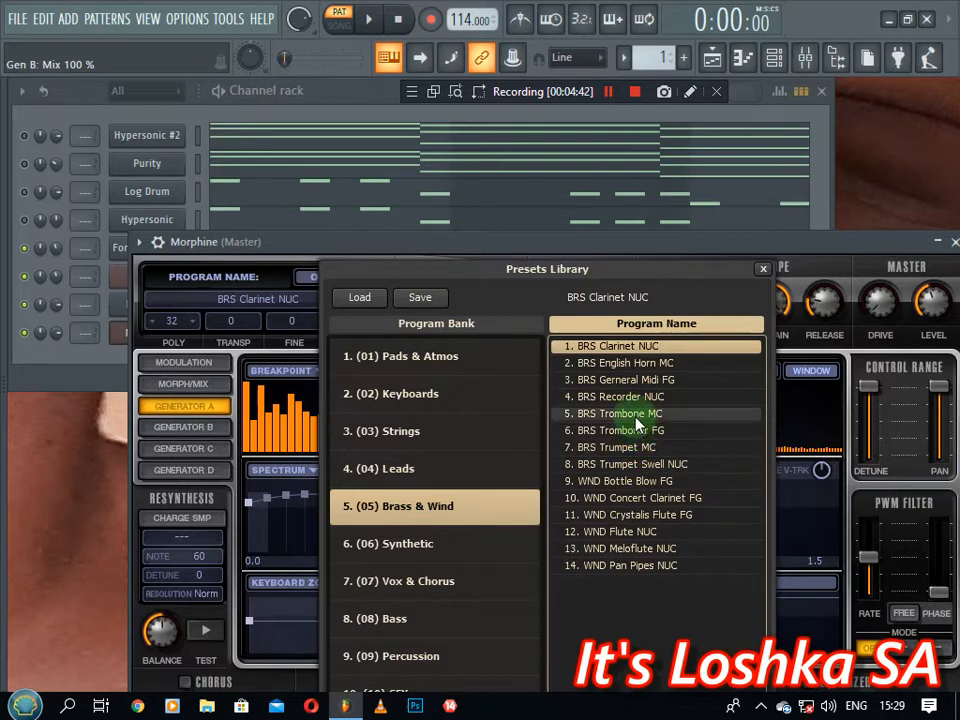
{"action": "left_click", "coordinate": [636, 413]}
{"action": "left_click", "coordinate": [763, 268]}
{"action": "left_click_drag", "start_coordinate": [735, 247], "coordinate": [621, 214]}
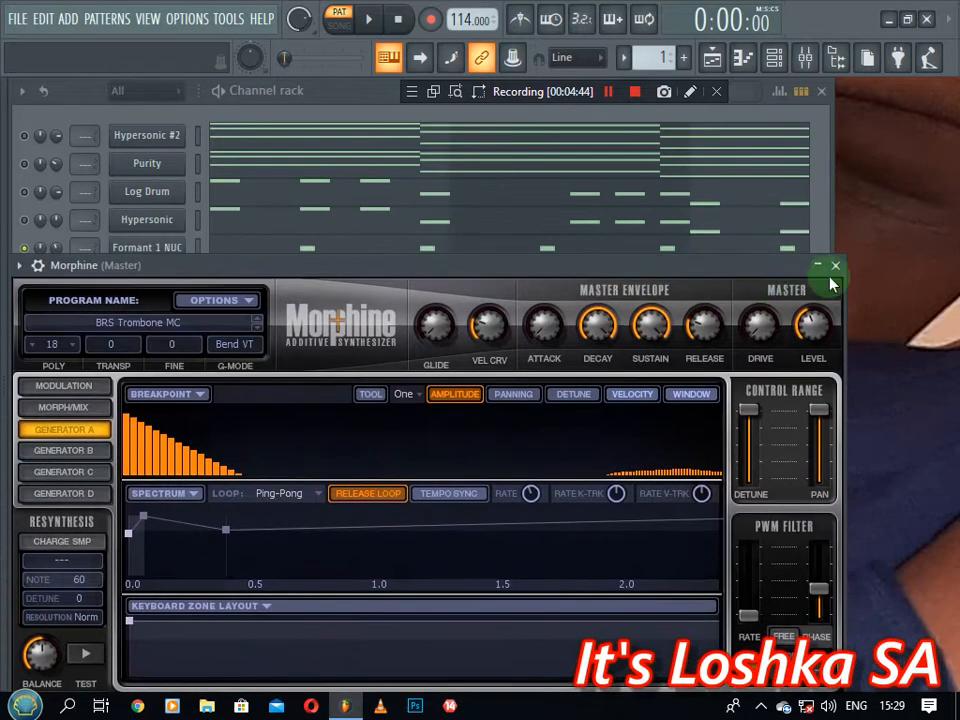
{"action": "left_click", "coordinate": [836, 268]}
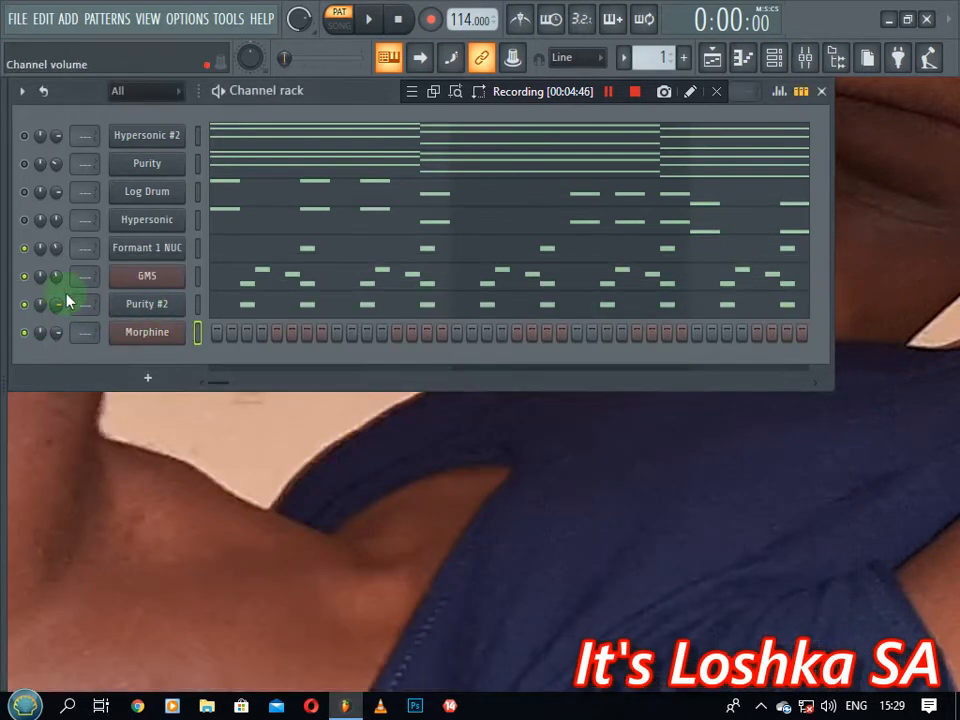
Switch Morphine to the PAD Angelic MC preset from the Pads & Atmos bank
{"action": "left_click", "coordinate": [149, 336]}
{"action": "left_click", "coordinate": [108, 325]}
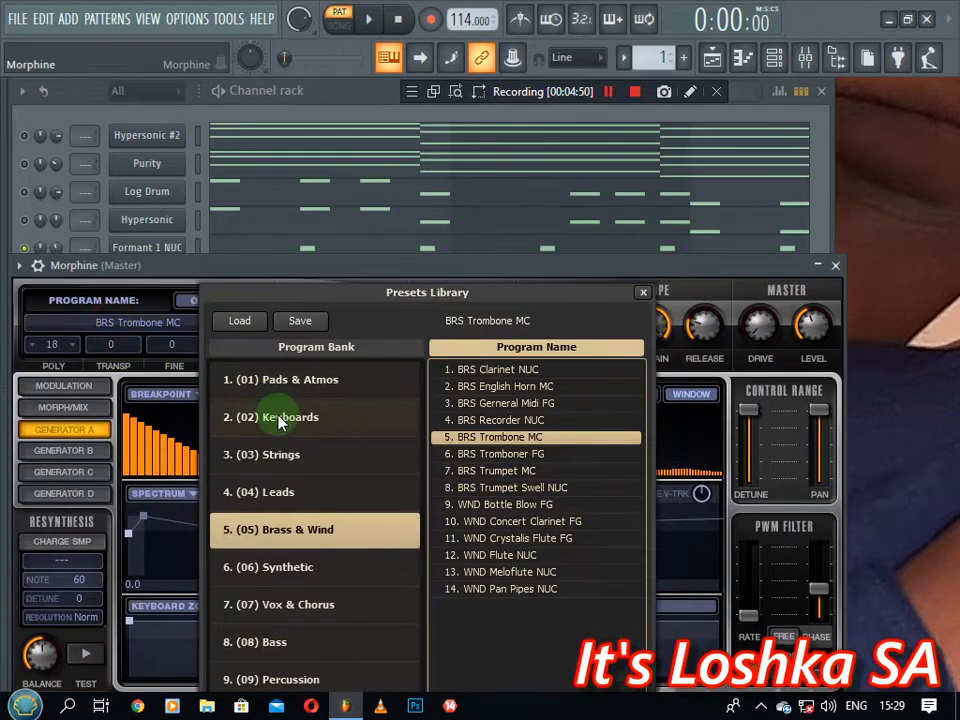
{"action": "left_click", "coordinate": [283, 380]}
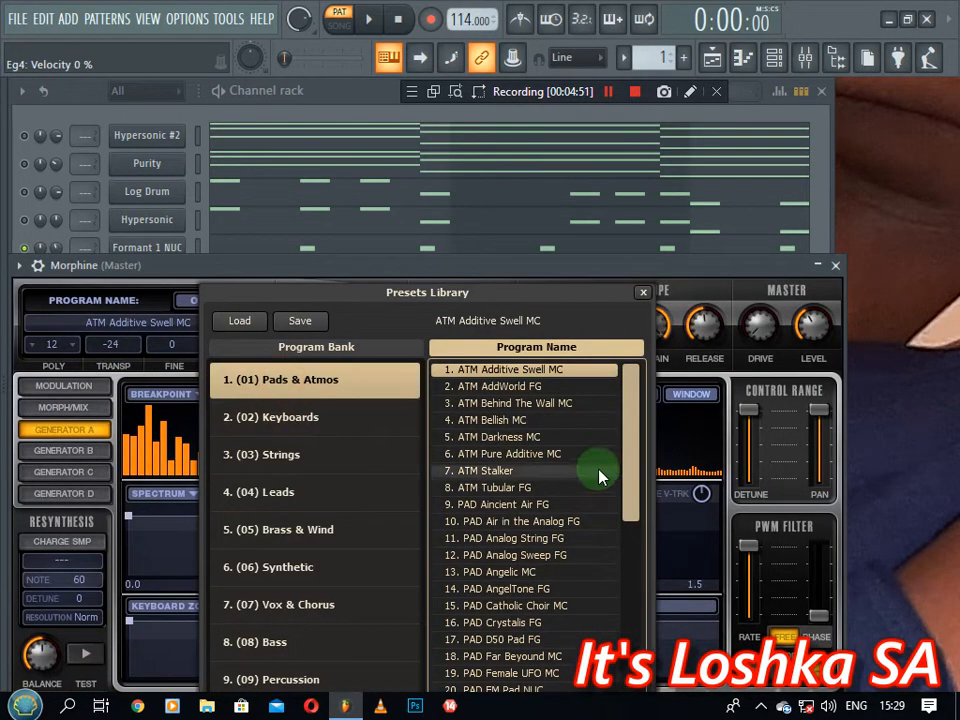
{"action": "double_click", "coordinate": [516, 572]}
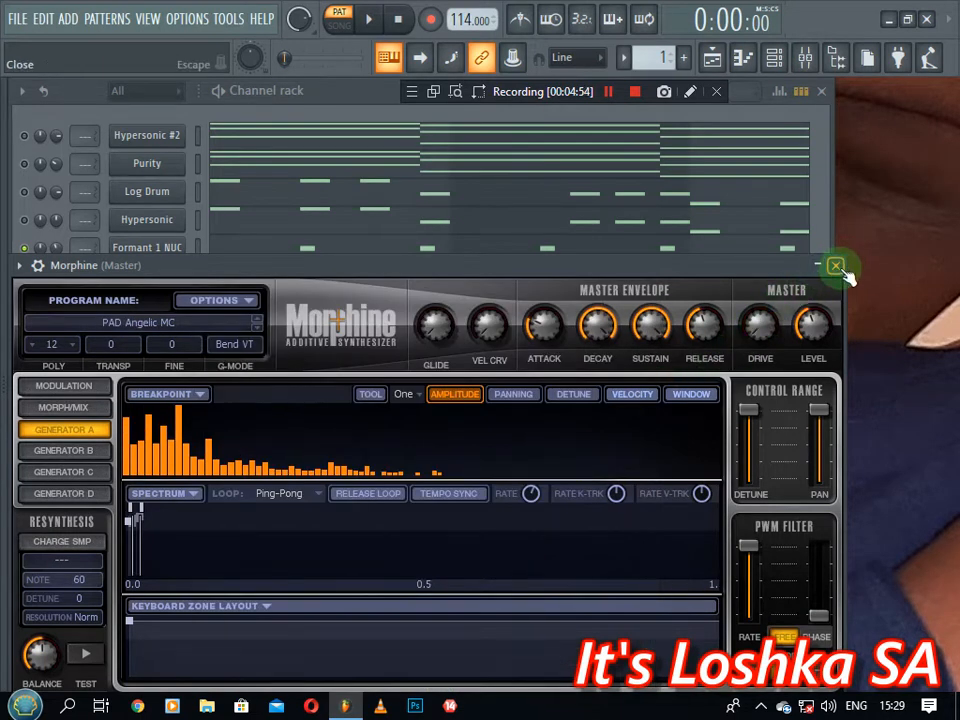
{"action": "left_click", "coordinate": [835, 266]}
Copy the Purity channel's notes and paste them into the Morphine channel
{"action": "right_click", "coordinate": [135, 165]}
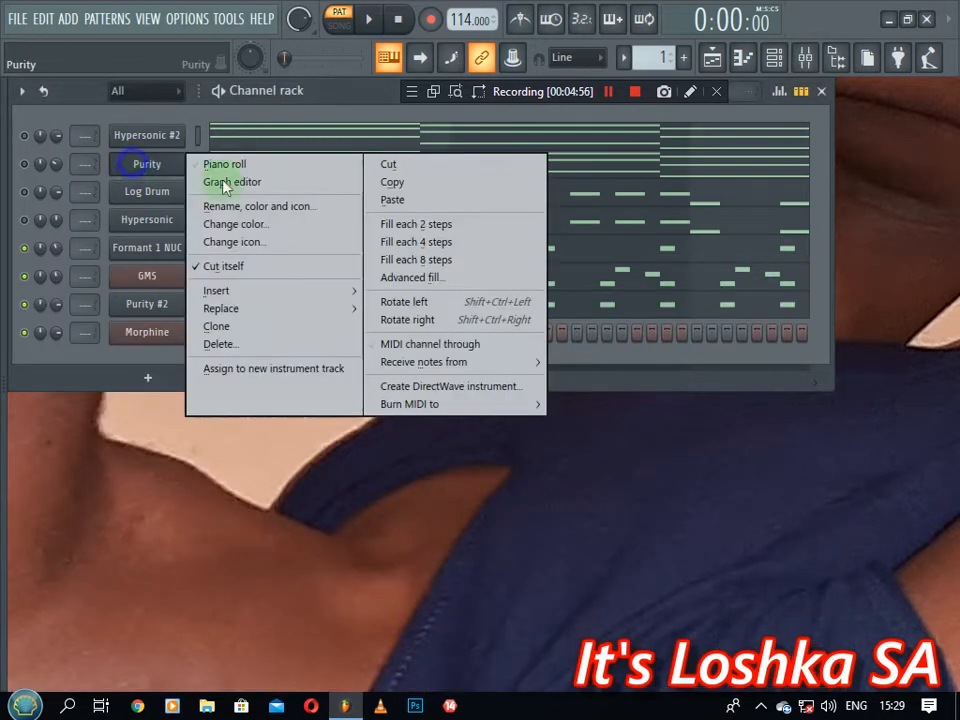
{"action": "left_click", "coordinate": [392, 182]}
{"action": "right_click", "coordinate": [150, 332]}
{"action": "left_click", "coordinate": [390, 369]}
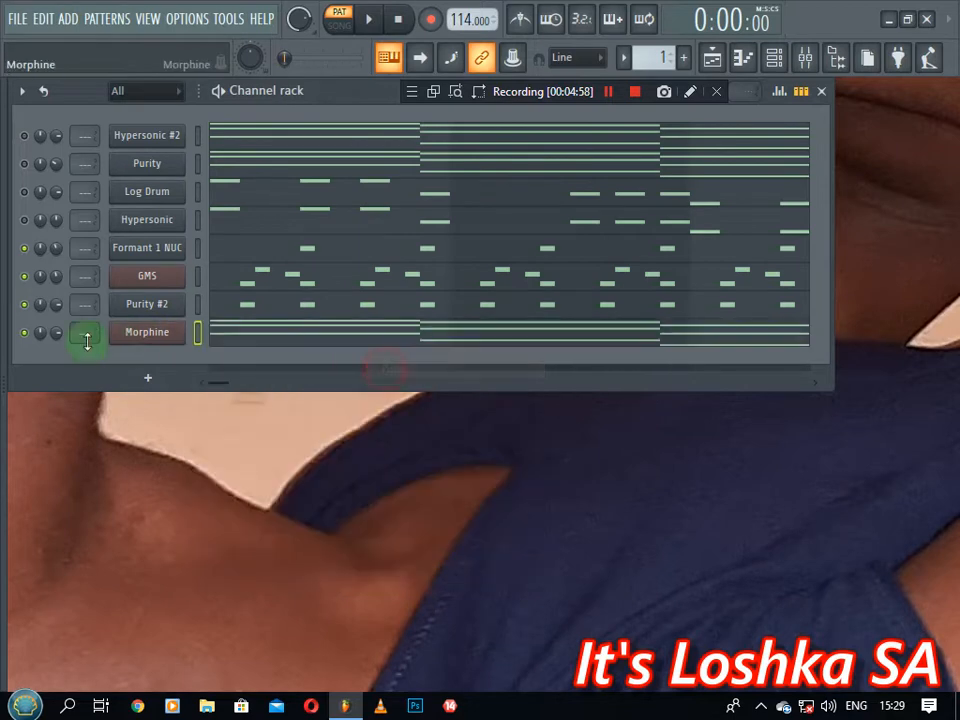
Transpose Morphine's chords down one octave, starting F4-D4-A3, and reopen its synth settings
{"action": "key", "text": "space"}
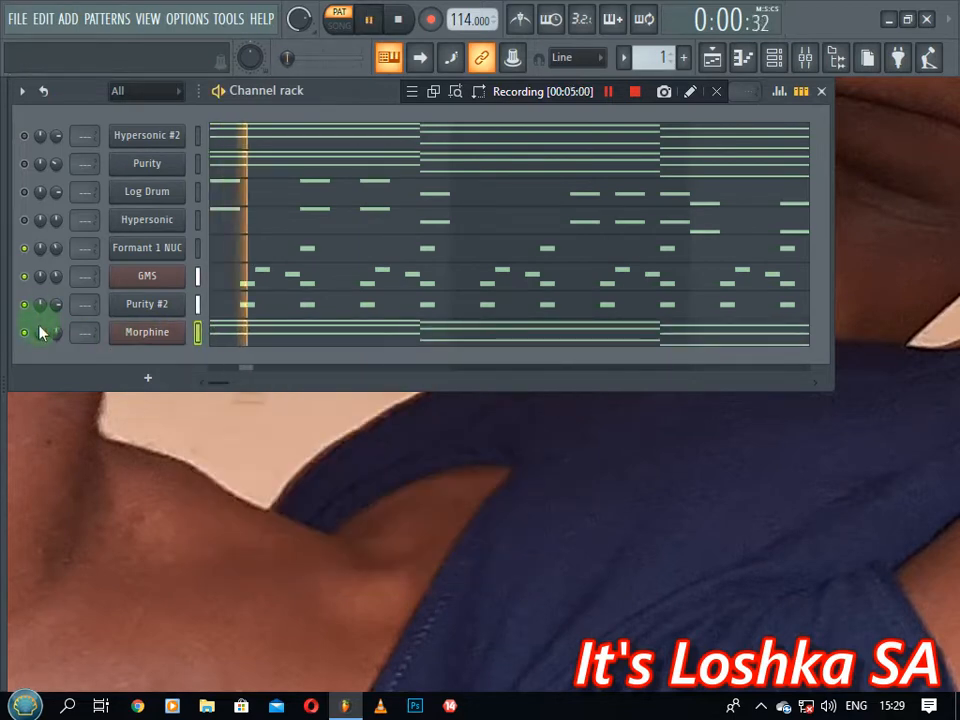
{"action": "left_click", "coordinate": [225, 341]}
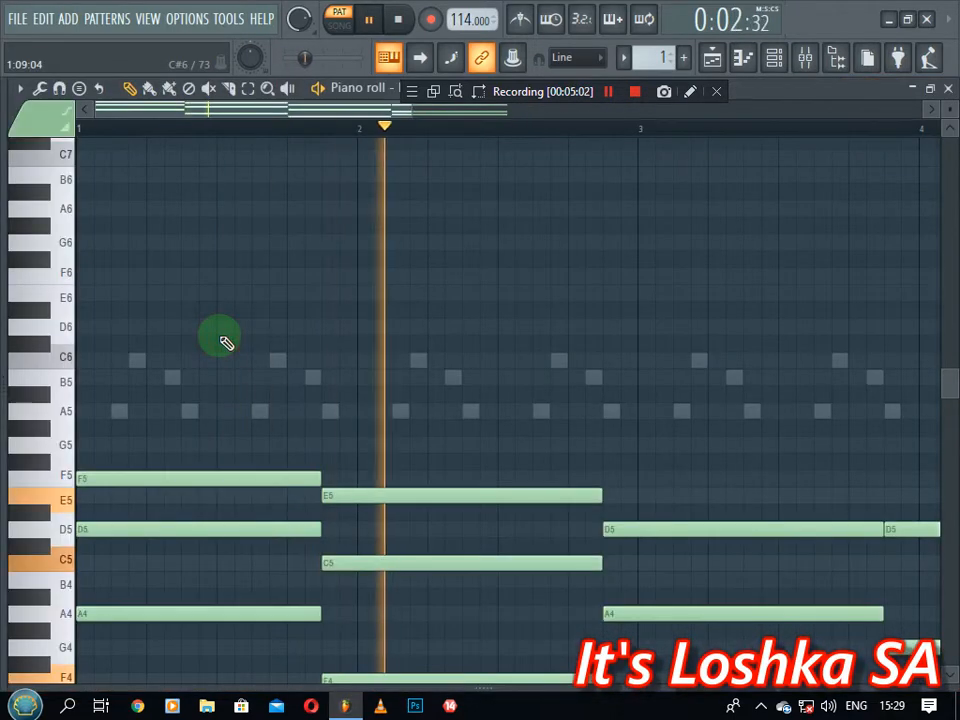
{"action": "key", "text": "Up"}
{"action": "scroll", "coordinate": [222, 338], "scroll_direction": "down", "scroll_amount": 6}
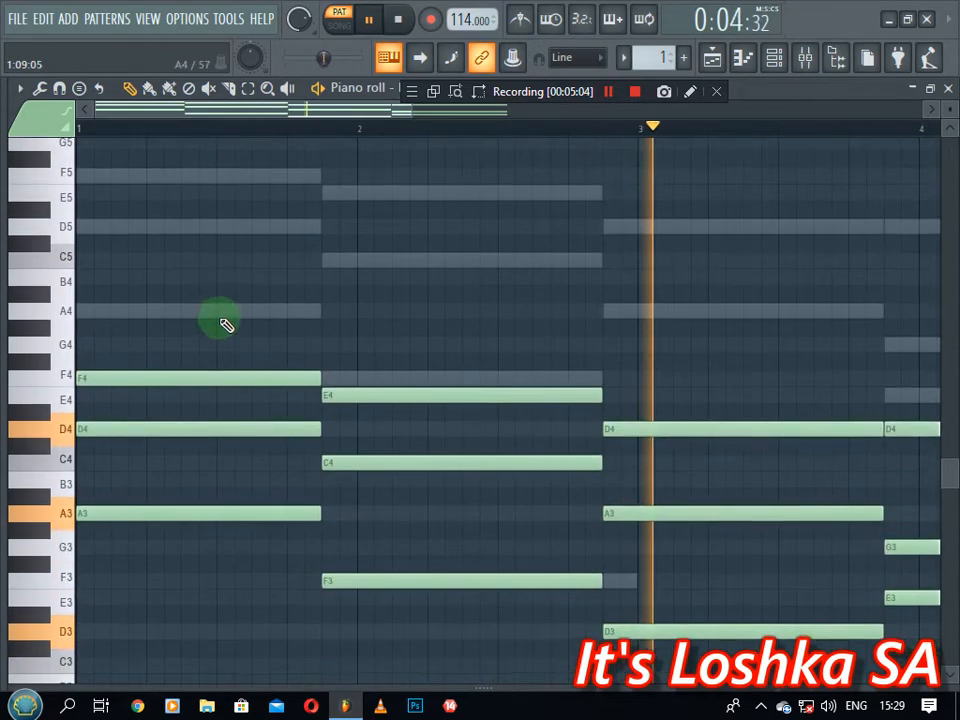
{"action": "key", "text": "space"}
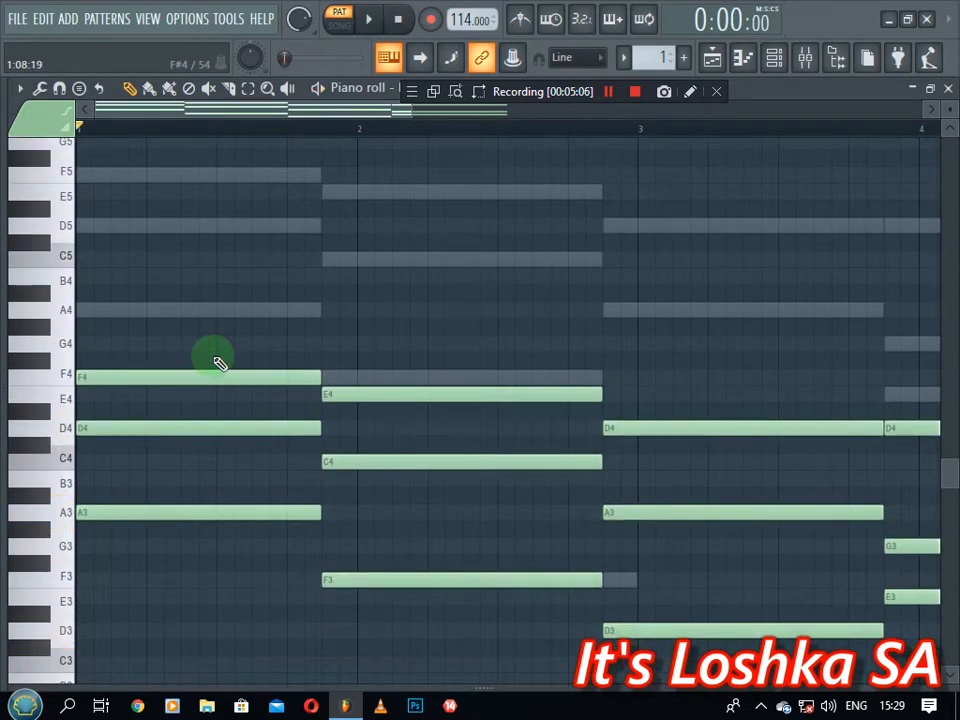
{"action": "scroll", "coordinate": [257, 130], "scroll_direction": "down", "scroll_amount": 3}
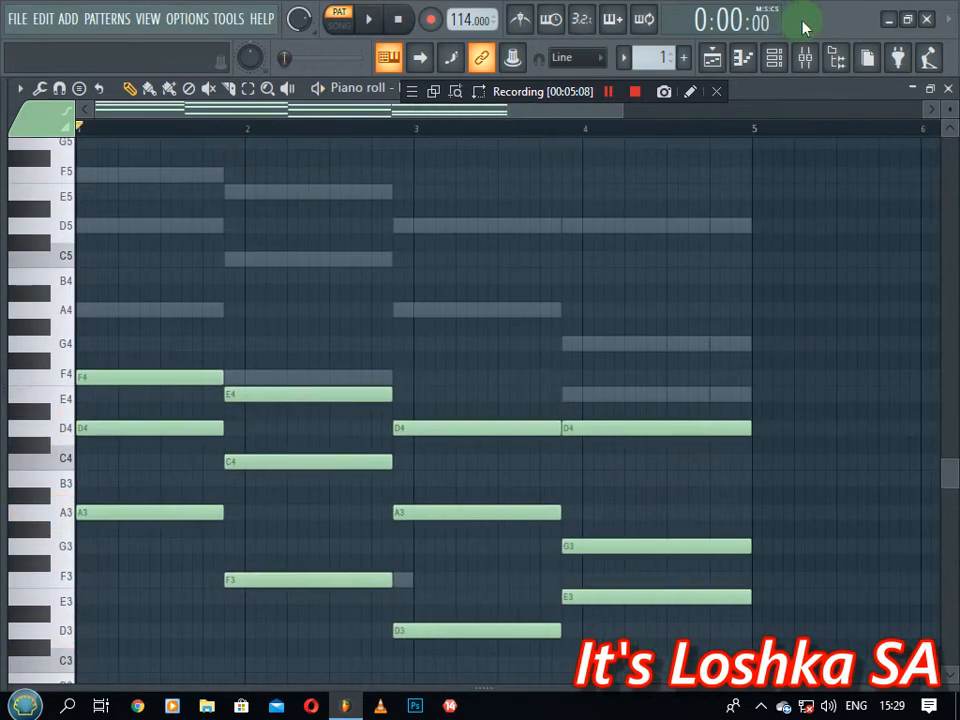
{"action": "left_click", "coordinate": [774, 57]}
{"action": "left_click", "coordinate": [163, 340]}
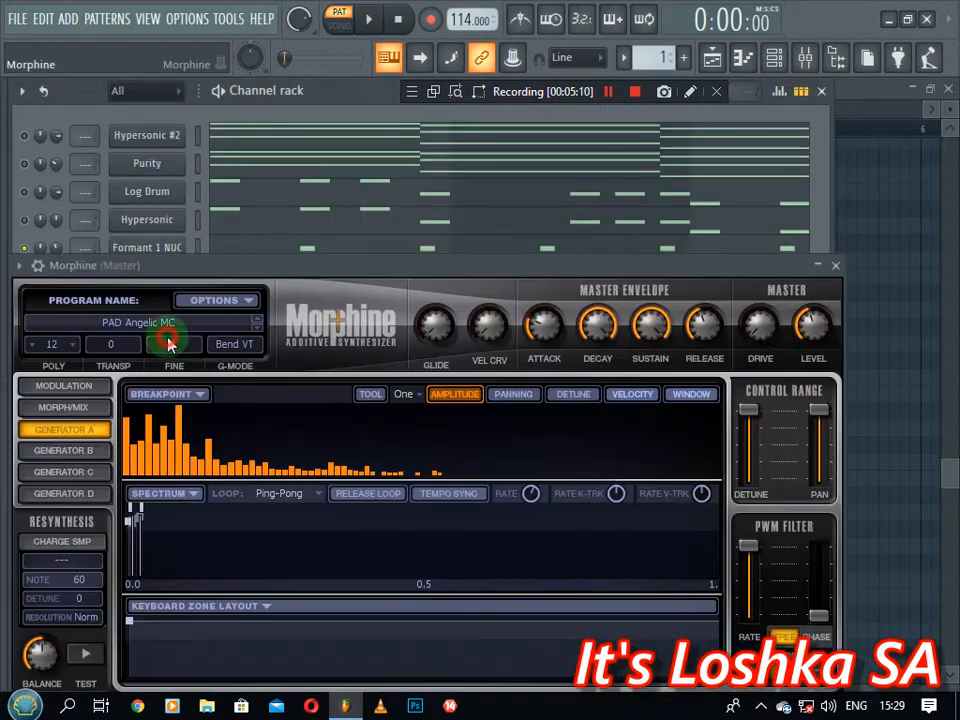
Route Morphine to free mixer insert 1 and add Fruity Parametric EQ 2 there
{"action": "left_click", "coordinate": [37, 266]}
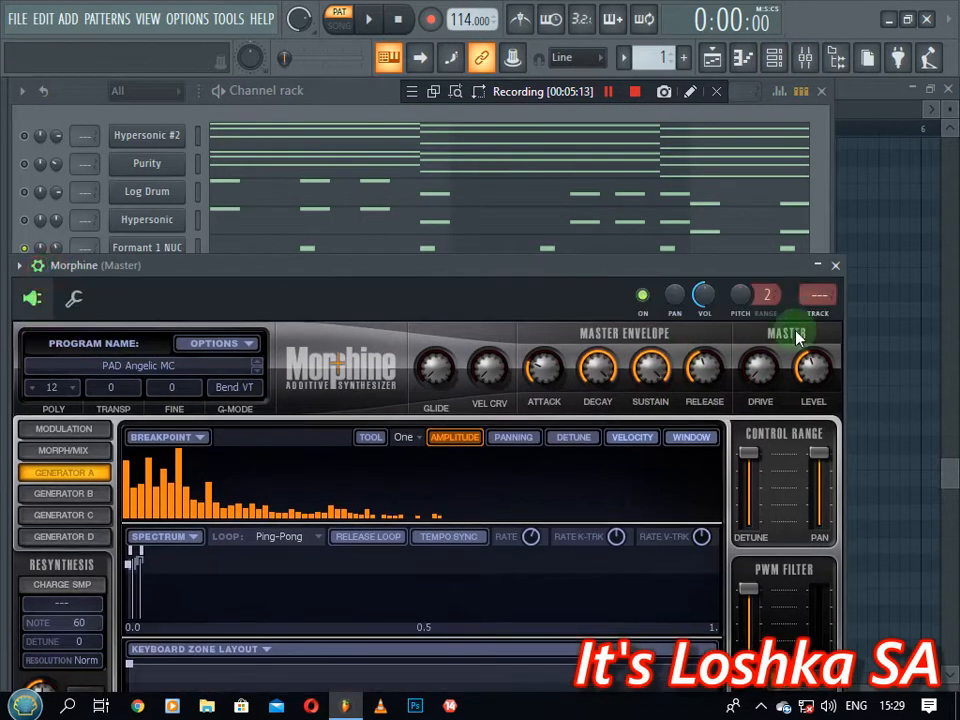
{"action": "left_click", "coordinate": [820, 305]}
{"action": "left_click", "coordinate": [812, 163]}
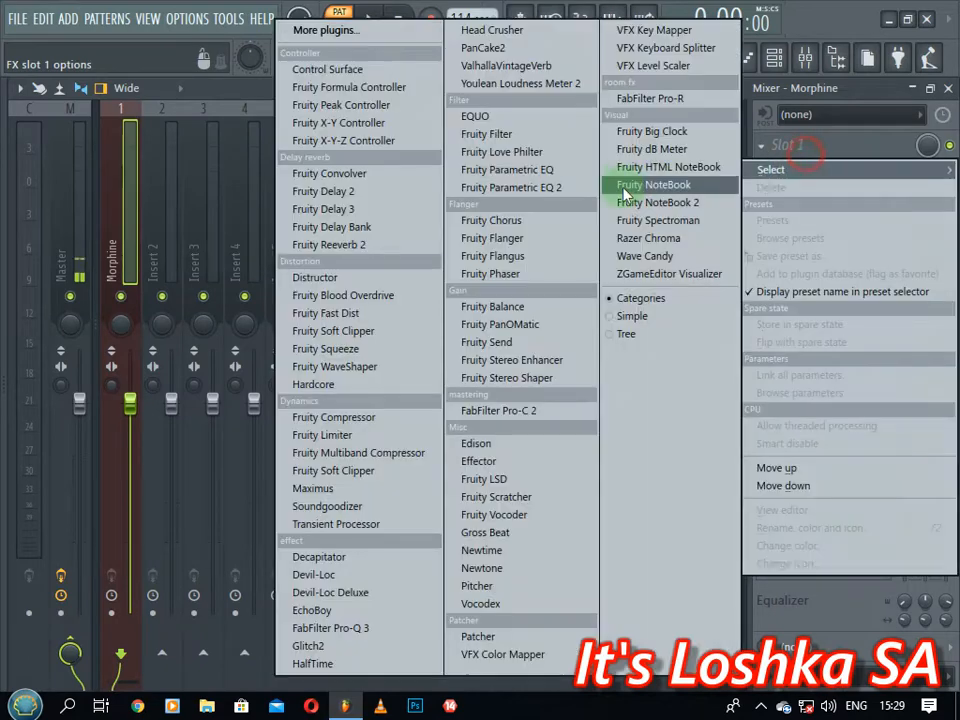
{"action": "left_click", "coordinate": [545, 187]}
Shape the EQ with a low boost around 137 Hz and a lowered high-shelf cut, then close the windows
{"action": "key", "text": "space"}
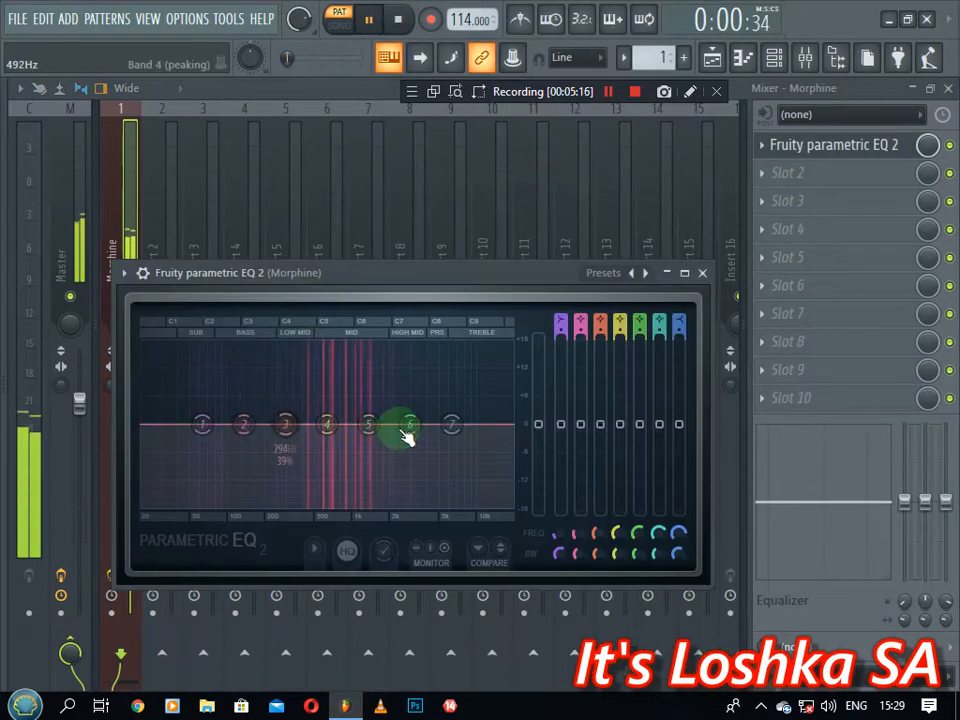
{"action": "left_click_drag", "start_coordinate": [452, 425], "coordinate": [401, 471]}
{"action": "mouse_move", "coordinate": [243, 424]}
{"action": "left_mouse_down"}
{"action": "mouse_move", "coordinate": [266, 410]}
{"action": "mouse_move", "coordinate": [236, 396]}
{"action": "mouse_move", "coordinate": [228, 414]}
{"action": "left_mouse_up"}
{"action": "left_click_drag", "start_coordinate": [390, 472], "coordinate": [354, 484]}
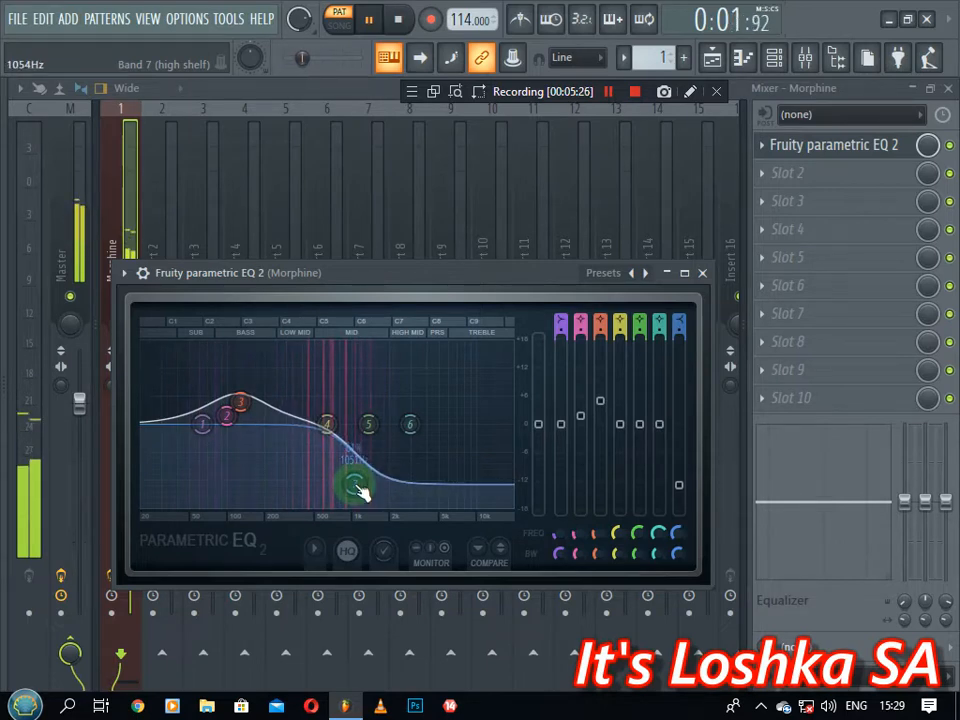
{"action": "left_click", "coordinate": [704, 274]}
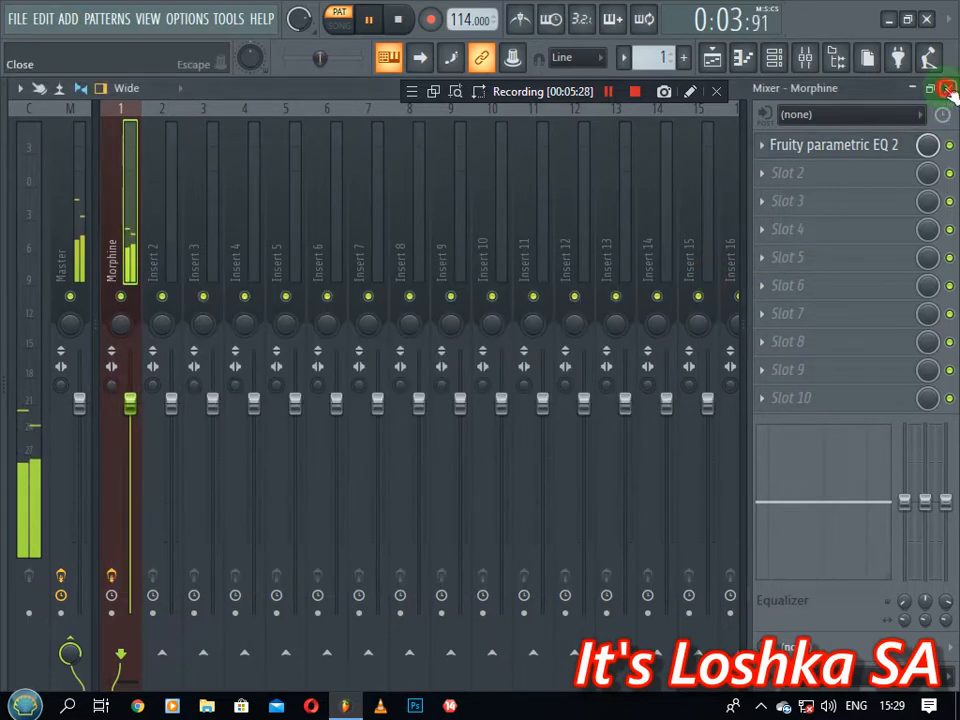
{"action": "left_click", "coordinate": [948, 89]}
{"action": "key", "text": "space"}
{"action": "left_click", "coordinate": [835, 265]}
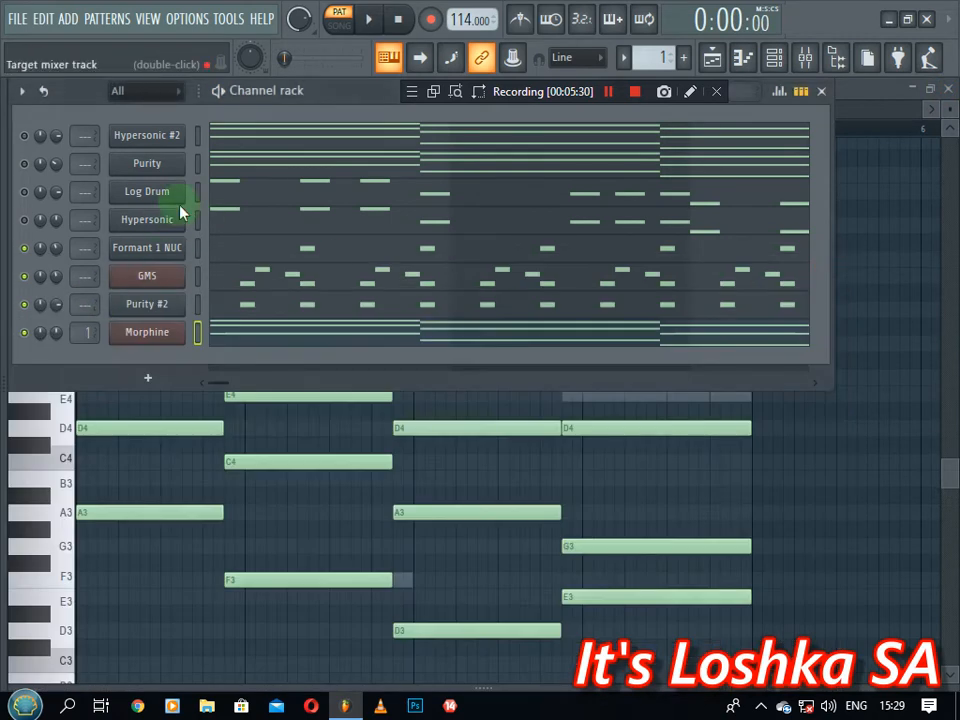
Remove the Morphine channel from the Channel rack and unmute Hypersonic #2
{"action": "left_click", "coordinate": [148, 377]}
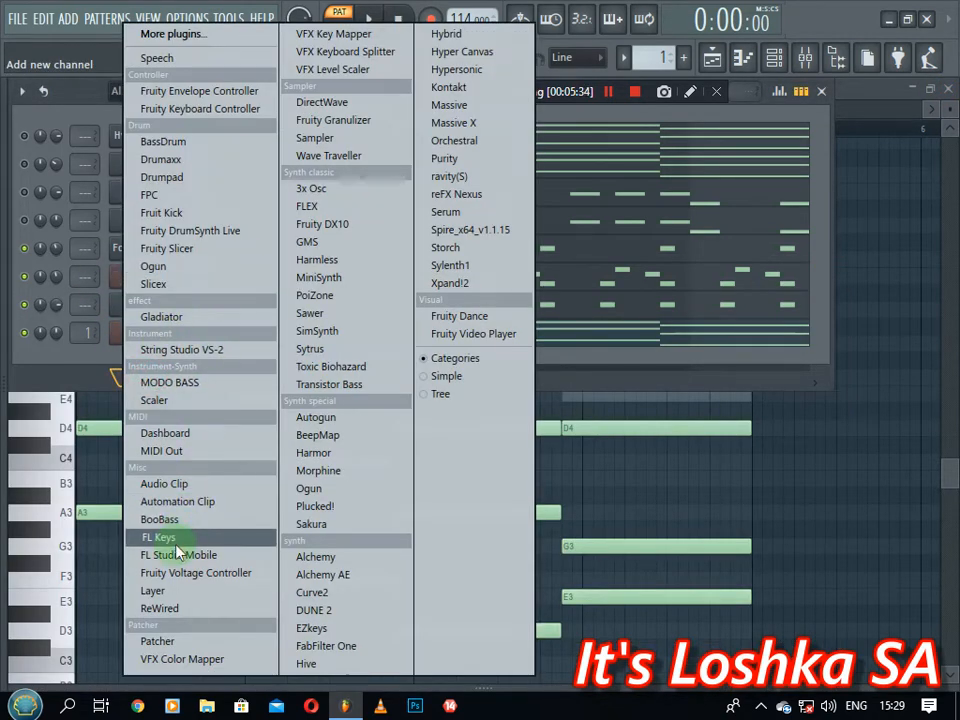
{"action": "left_click", "coordinate": [672, 120]}
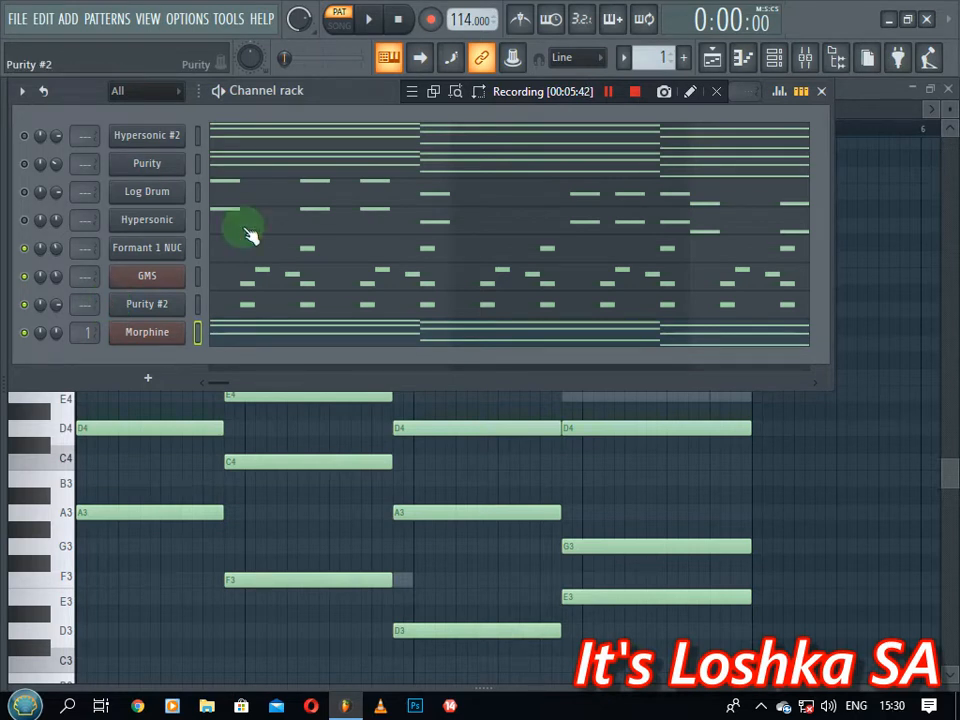
{"action": "right_click", "coordinate": [136, 340]}
{"action": "left_click", "coordinate": [229, 512]}
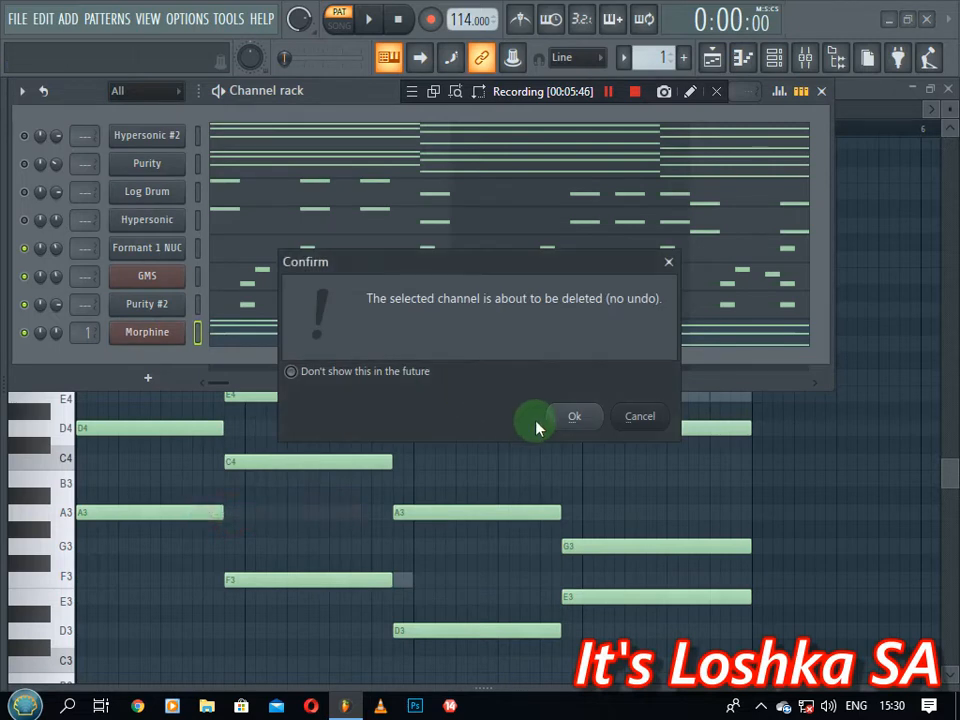
{"action": "left_click", "coordinate": [538, 422]}
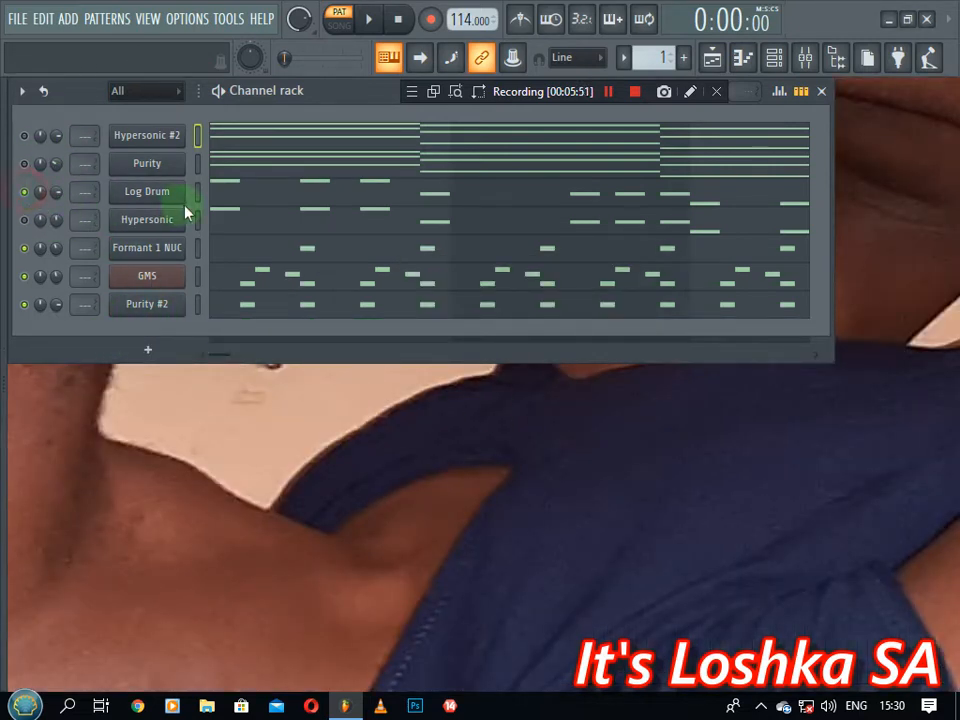
{"action": "left_click", "coordinate": [24, 135]}
Unmute the Purity channel and briefly check, then close, Log Drum's DX10 synth
{"action": "left_click", "coordinate": [24, 163]}
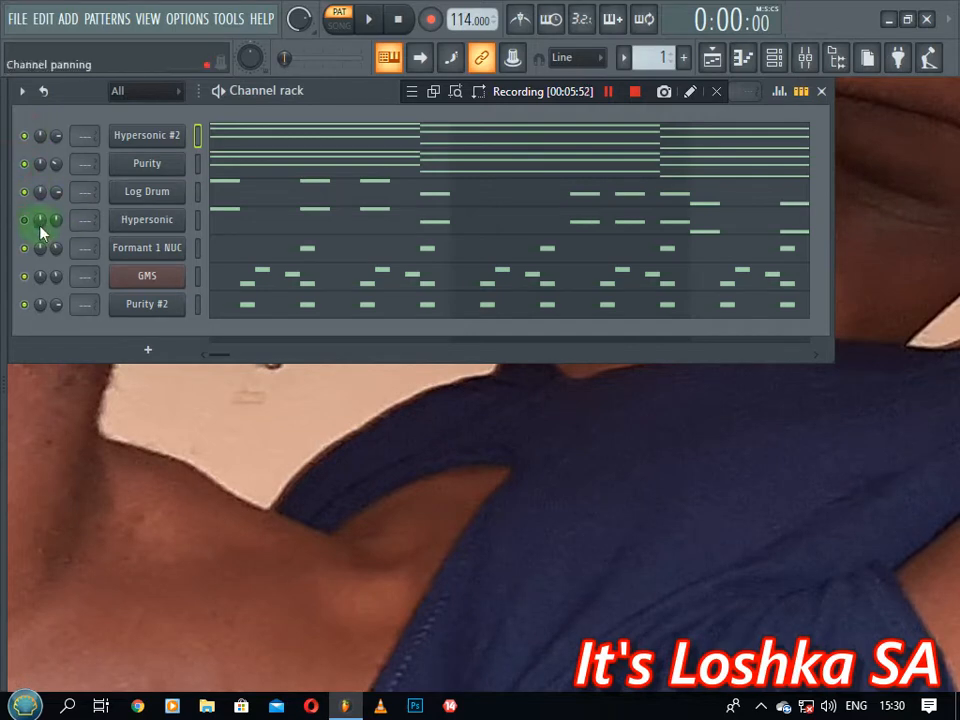
{"action": "left_click", "coordinate": [155, 194]}
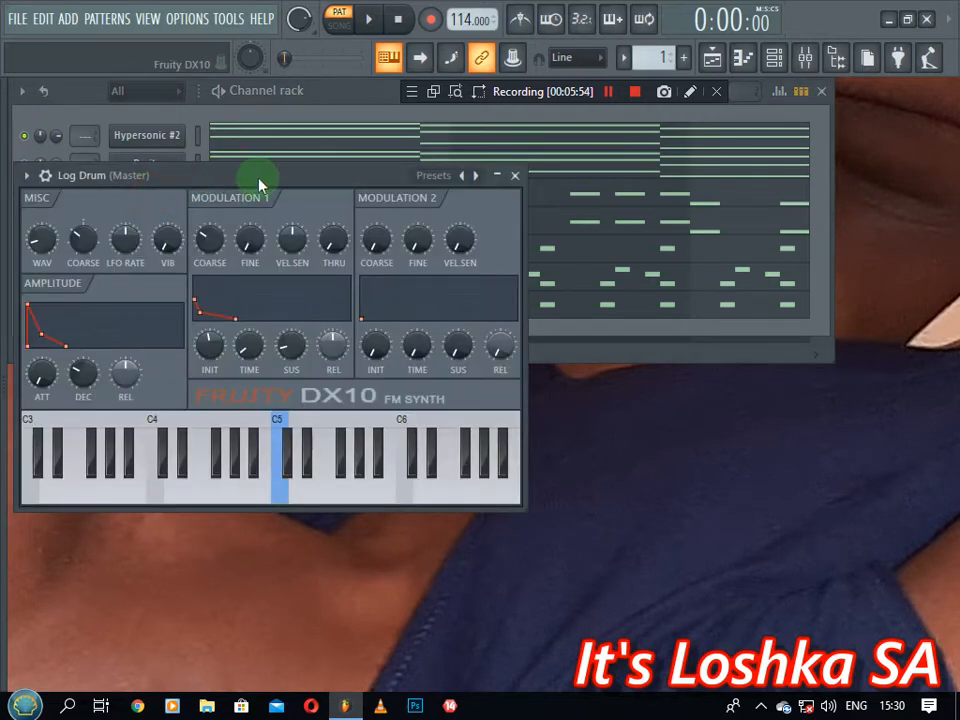
{"action": "left_click_drag", "start_coordinate": [257, 188], "coordinate": [361, 240]}
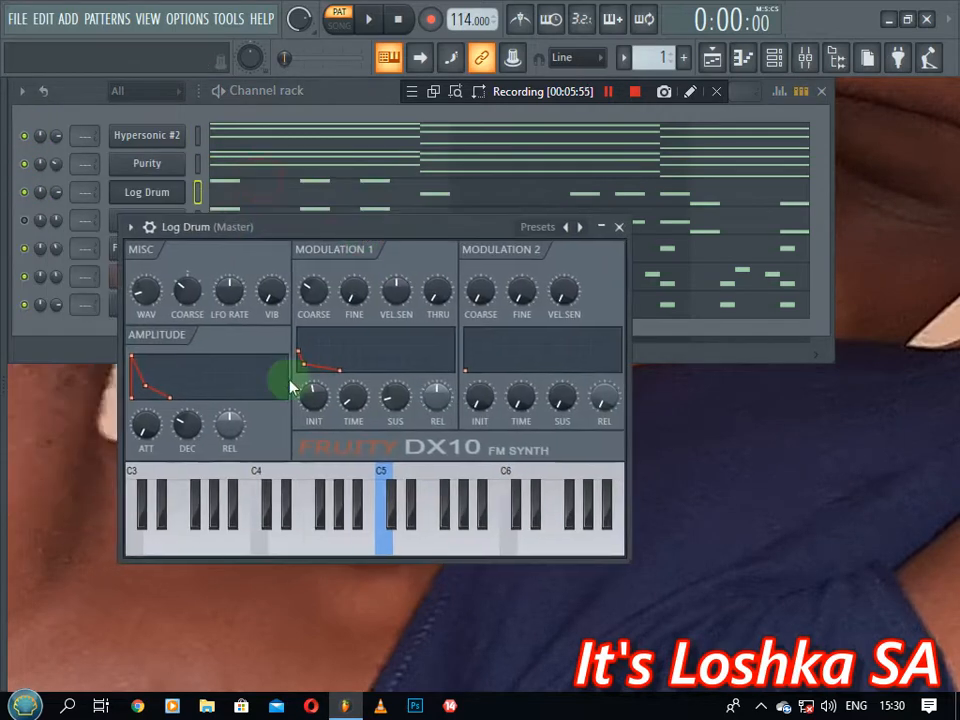
{"action": "left_click", "coordinate": [619, 228]}
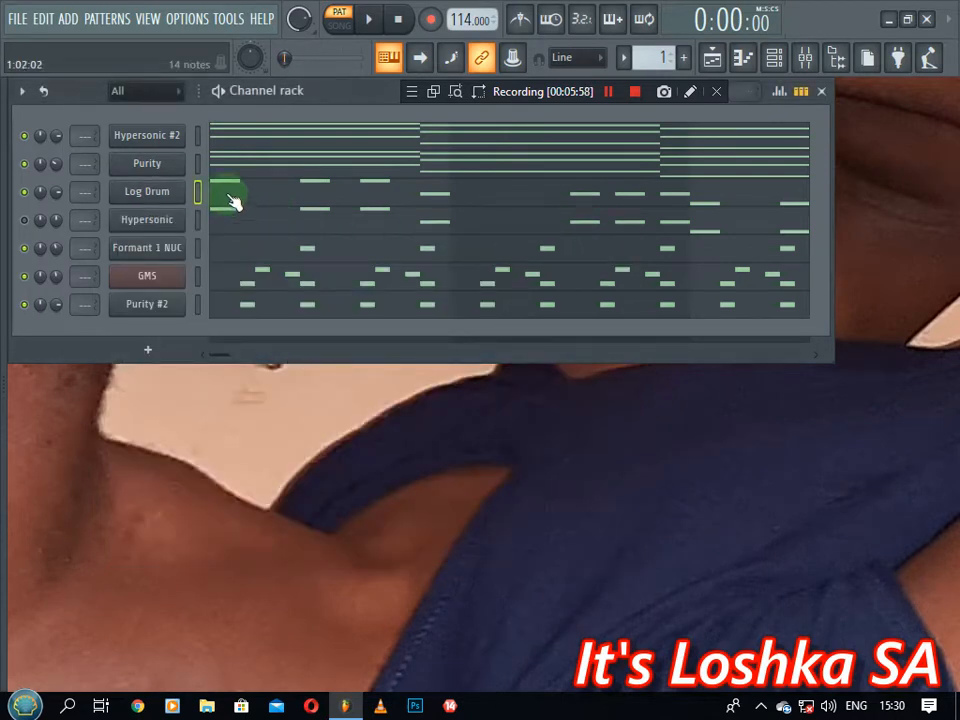
Play back the Log Drum's 14 notes in the piano roll, then stop and close it
{"action": "left_click", "coordinate": [230, 201]}
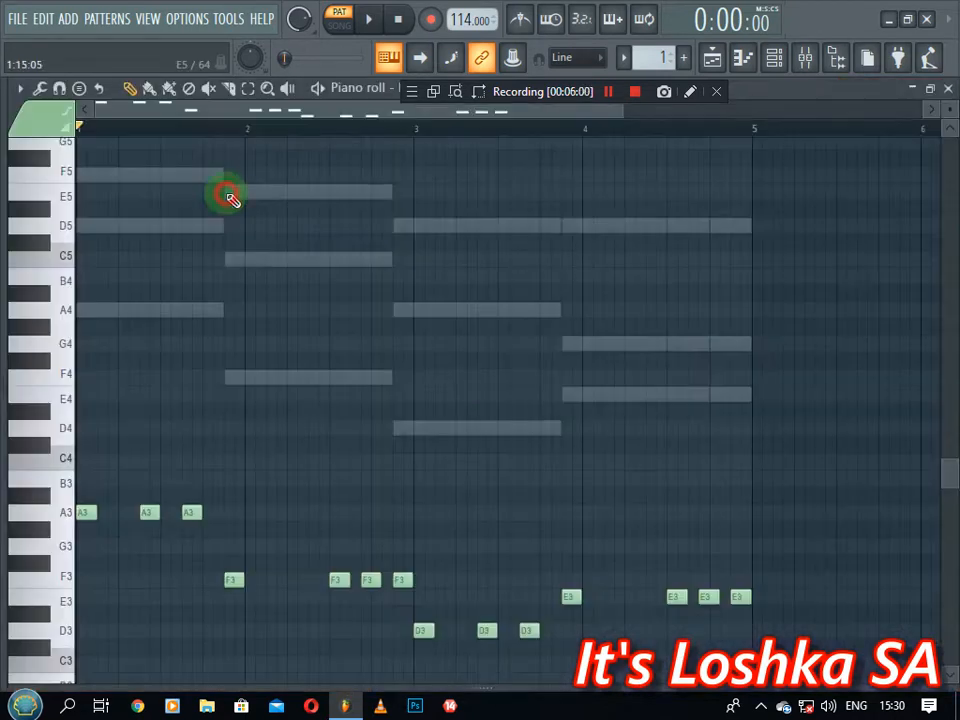
{"action": "key", "text": "space"}
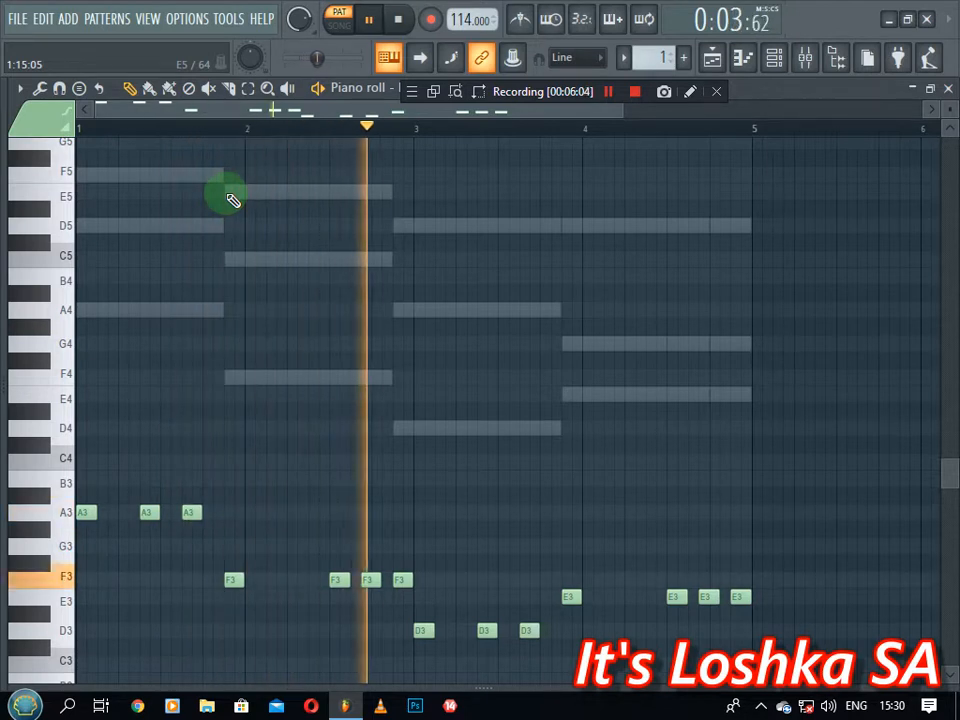
{"action": "scroll", "coordinate": [562, 347], "scroll_direction": "down", "scroll_amount": 3}
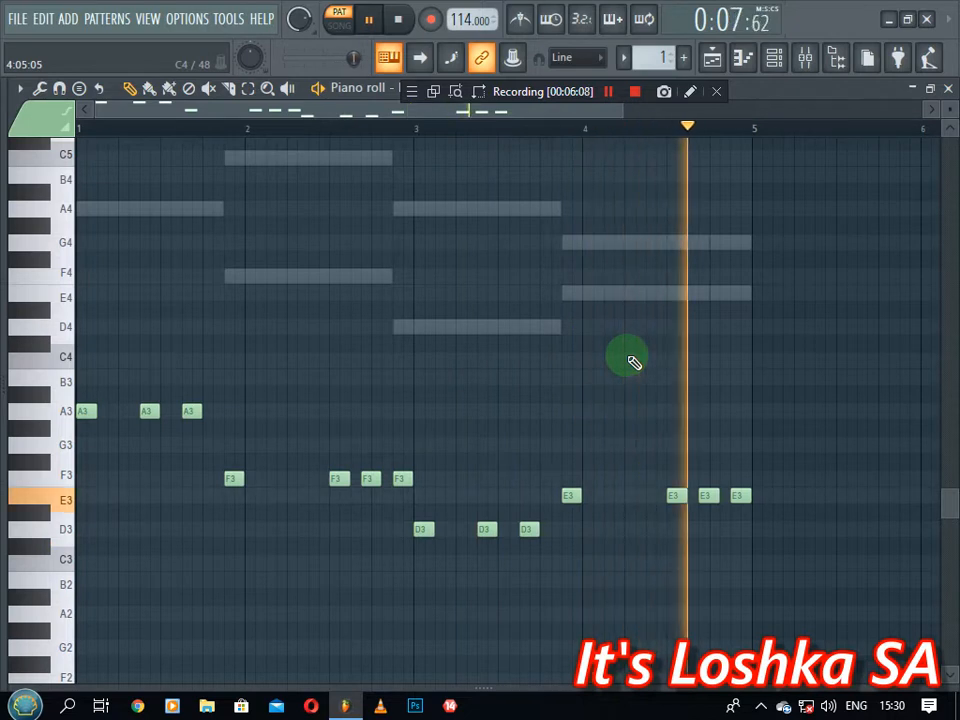
{"action": "key", "text": "space"}
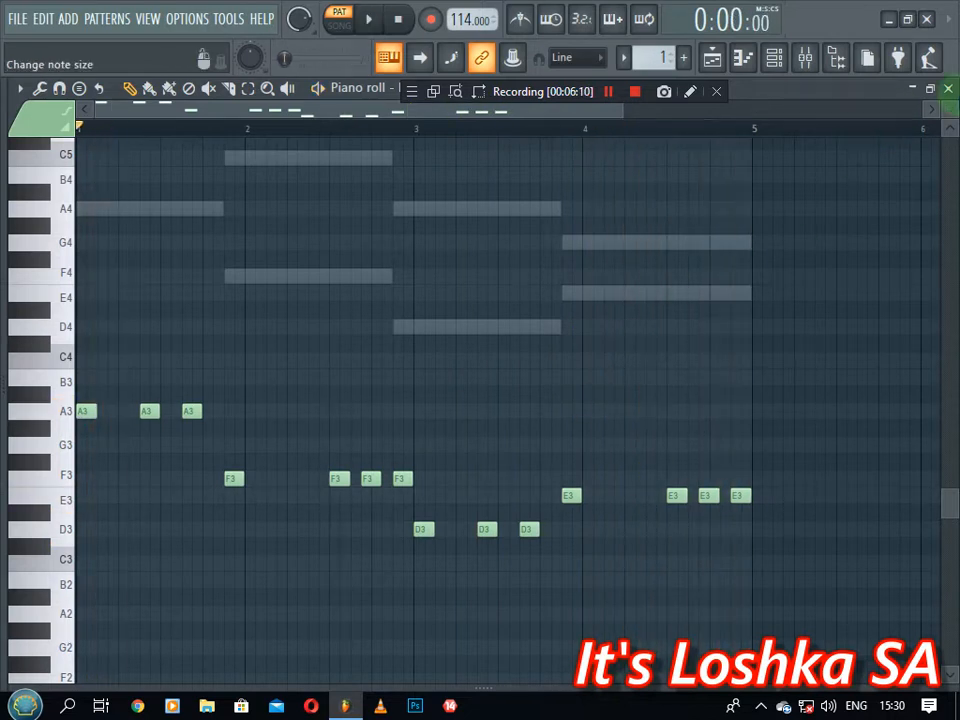
{"action": "left_click", "coordinate": [948, 89]}
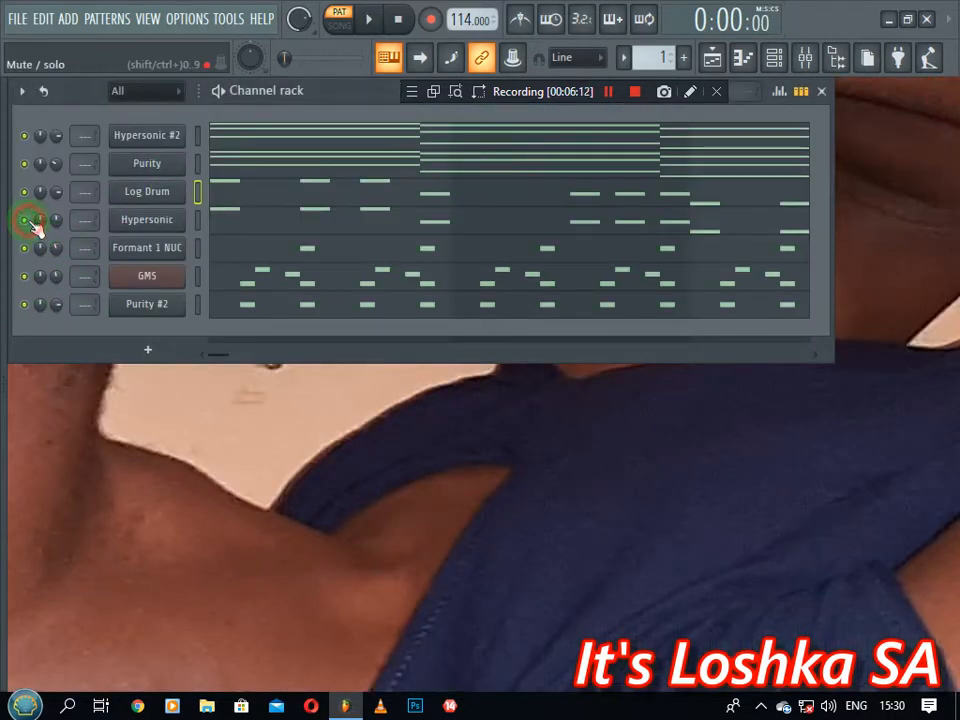
Drag Hypersonic's Tube Bass Thump knob down to 0% and close the plugin
{"action": "left_click", "coordinate": [154, 224]}
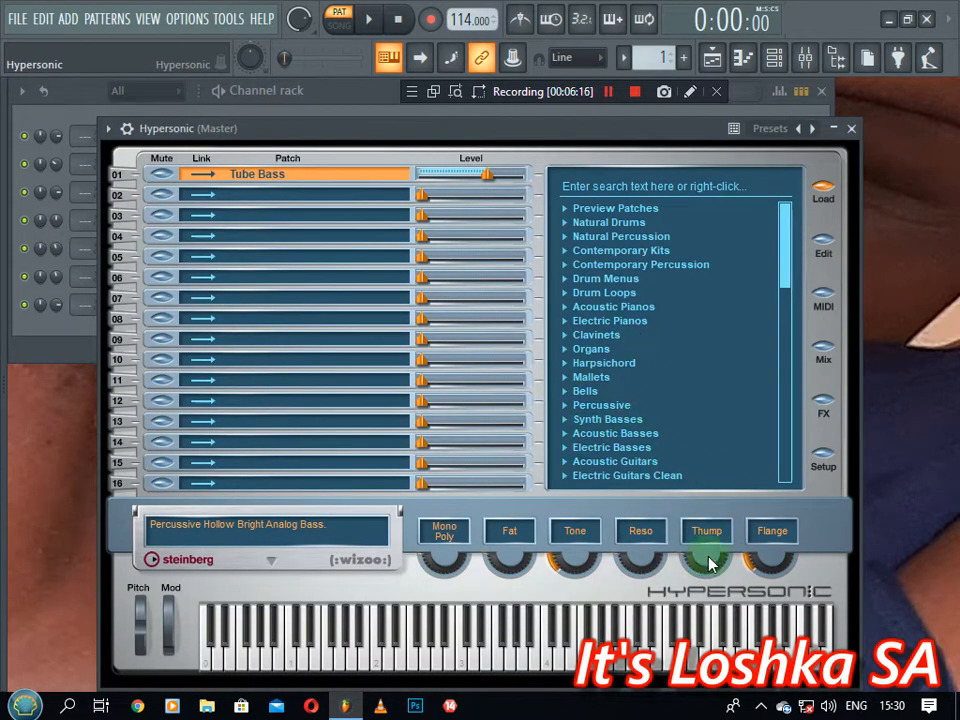
{"action": "left_click_drag", "start_coordinate": [714, 569], "coordinate": [733, 560]}
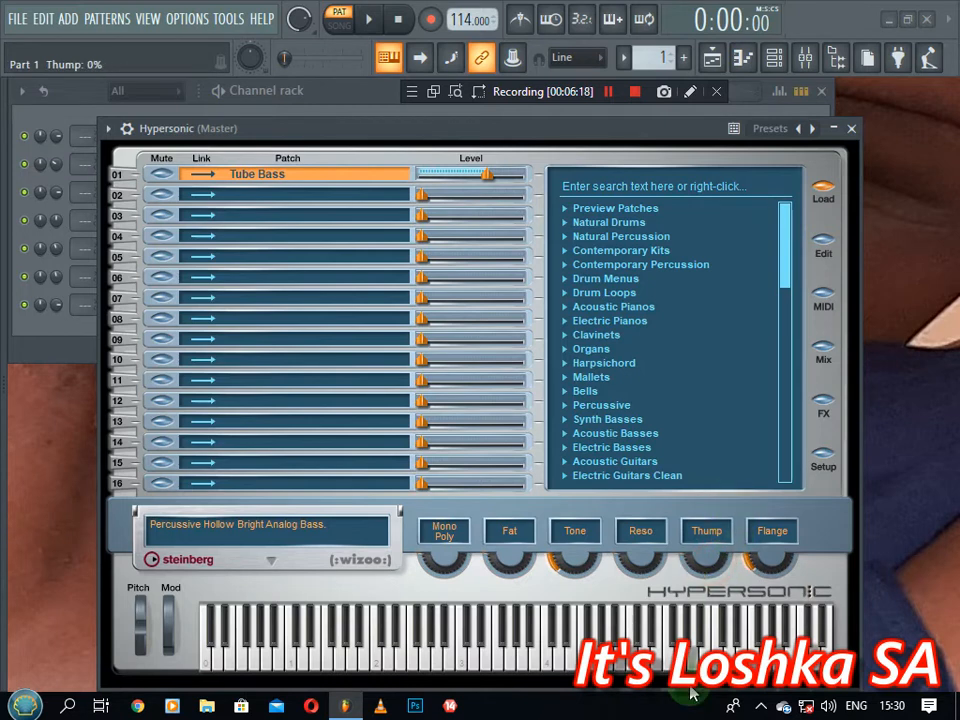
{"action": "left_click_drag", "start_coordinate": [722, 619], "coordinate": [643, 693]}
{"action": "left_click", "coordinate": [855, 130]}
Insert a Hypersonic #3 channel below Hypersonic, loaded with the Synth Basses Tube Bass preset
{"action": "right_click", "coordinate": [143, 249]}
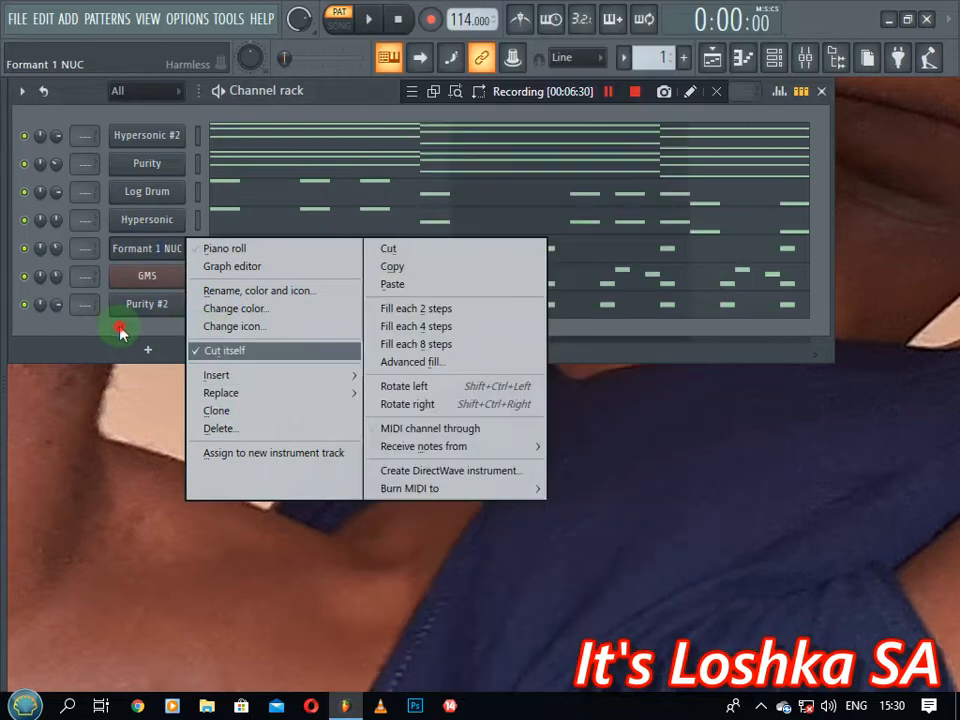
{"action": "left_click", "coordinate": [122, 328]}
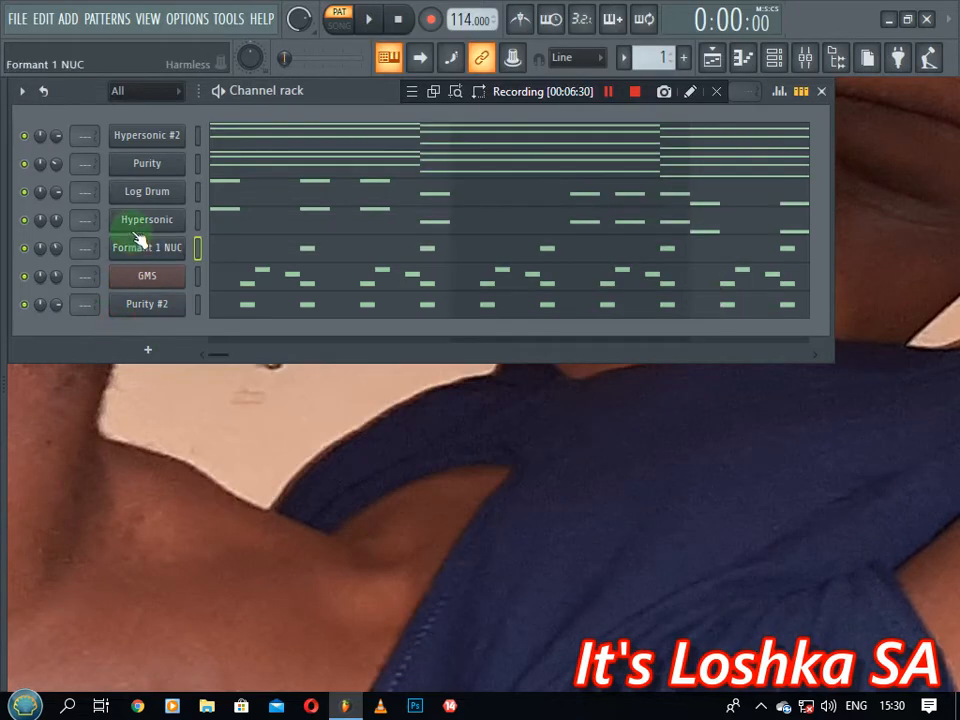
{"action": "right_click", "coordinate": [135, 222]}
{"action": "left_click", "coordinate": [221, 364]}
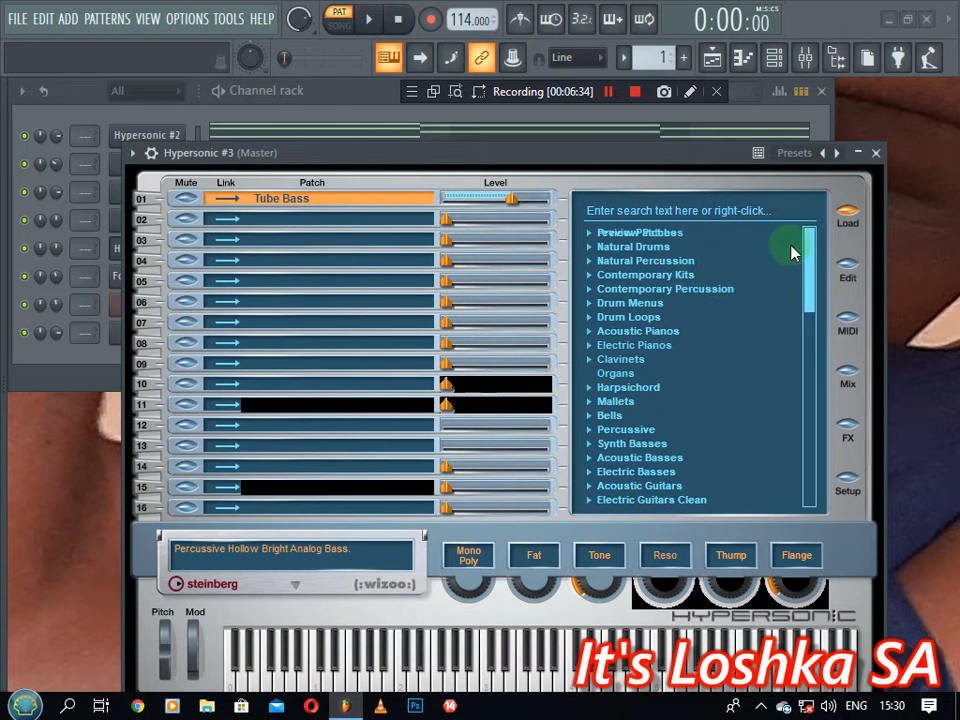
{"action": "left_click", "coordinate": [597, 444]}
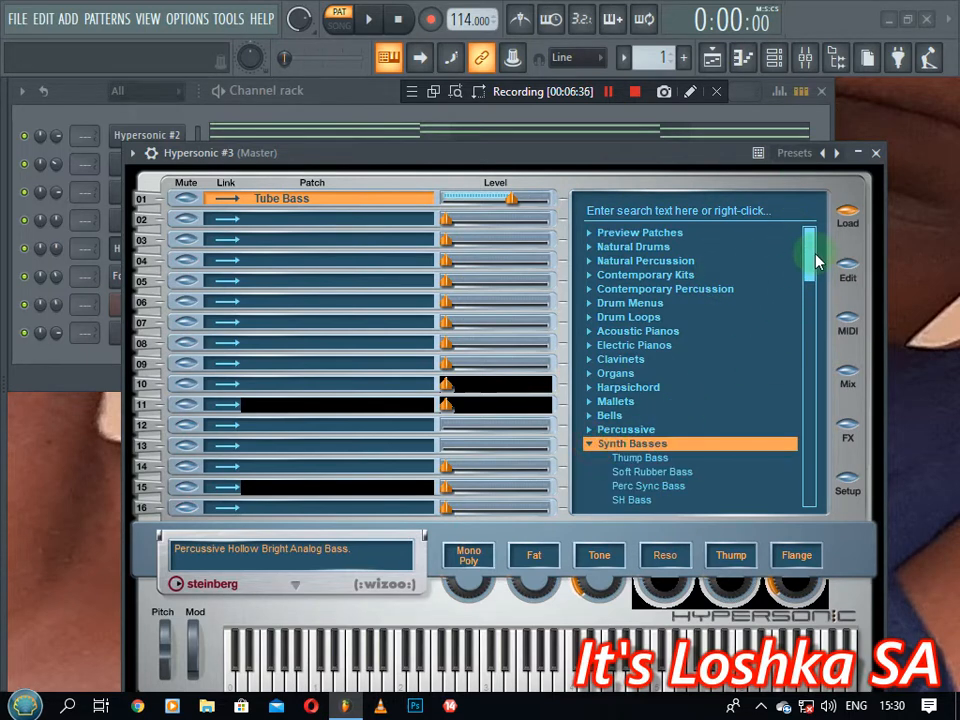
{"action": "left_click_drag", "start_coordinate": [816, 260], "coordinate": [647, 300]}
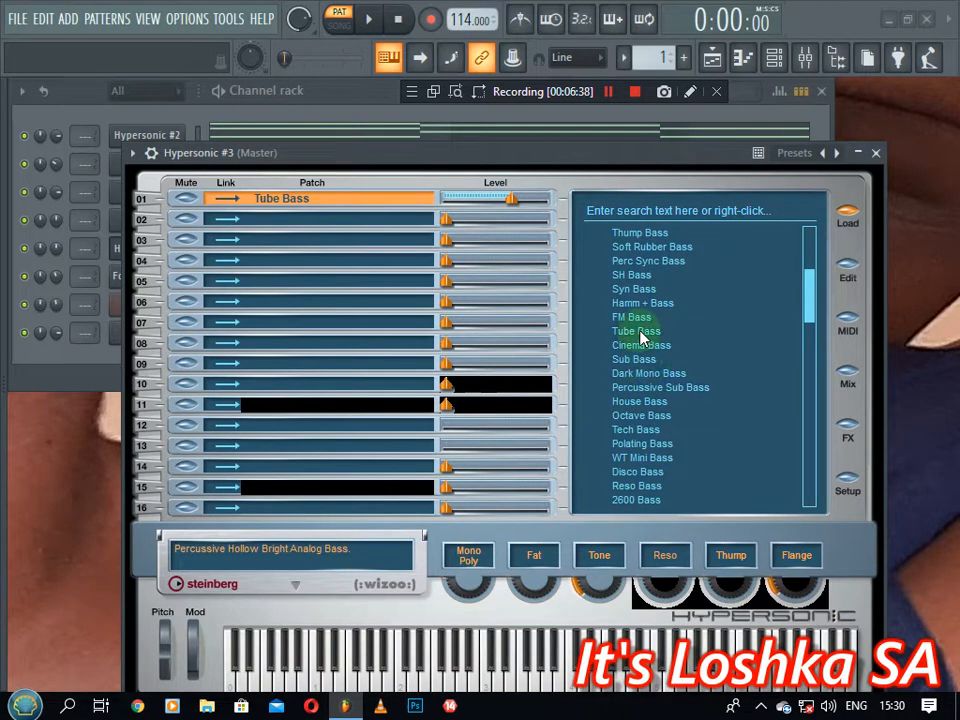
{"action": "left_click", "coordinate": [641, 336]}
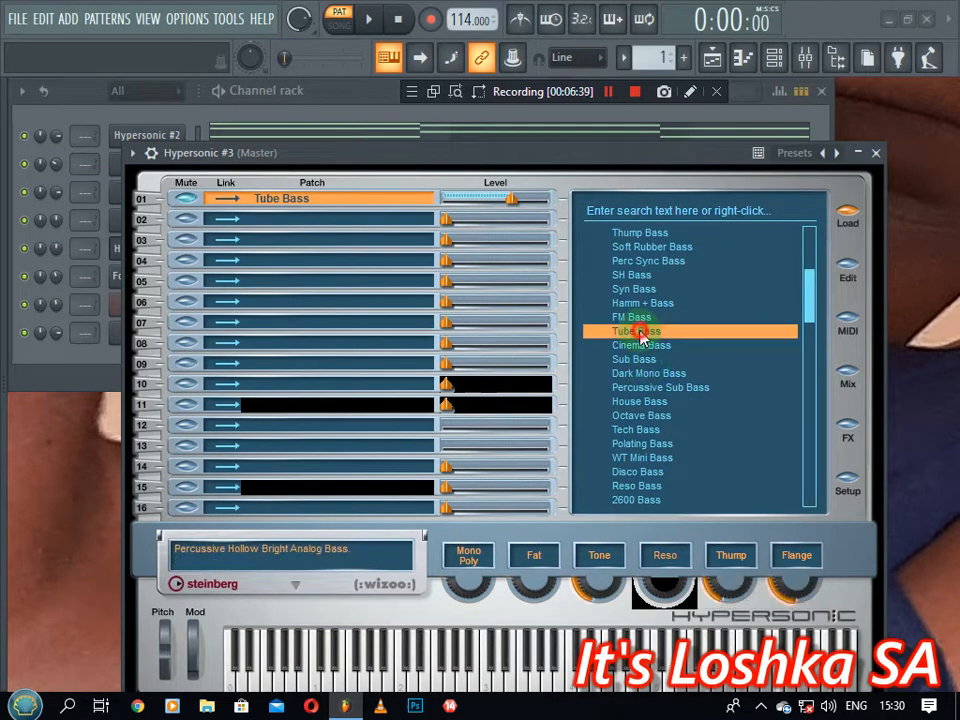
{"action": "left_click", "coordinate": [314, 100]}
{"action": "right_click", "coordinate": [150, 220]}
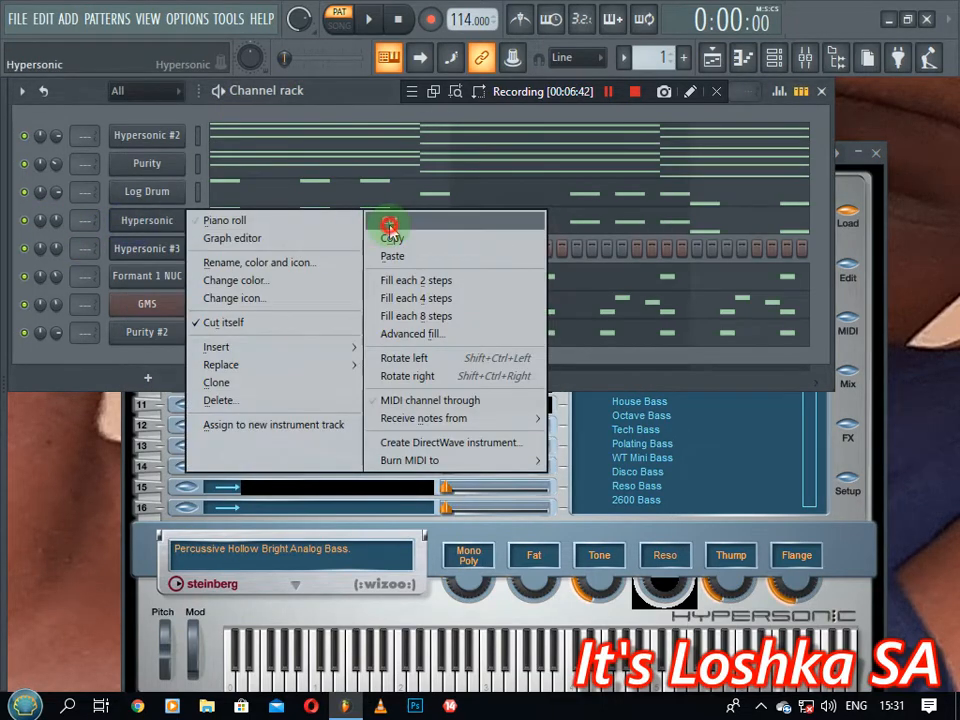
Copy the bass notes from Hypersonic into the Hypersonic #3 channel
{"action": "left_click", "coordinate": [388, 226]}
{"action": "right_click", "coordinate": [154, 220]}
{"action": "left_click", "coordinate": [390, 254]}
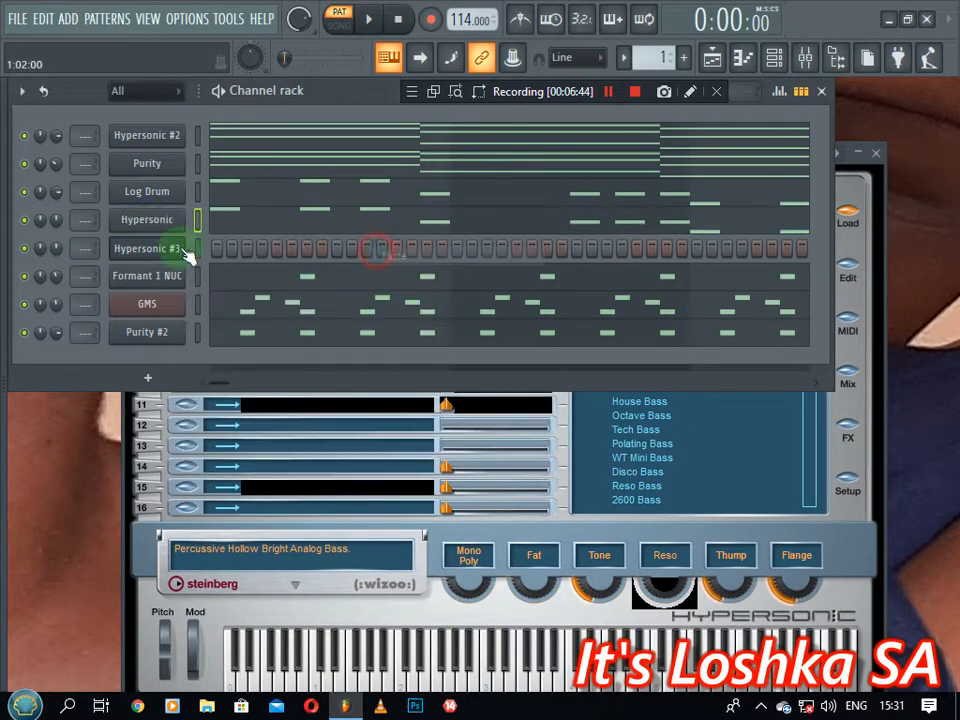
{"action": "right_click", "coordinate": [186, 250]}
{"action": "left_click", "coordinate": [407, 281]}
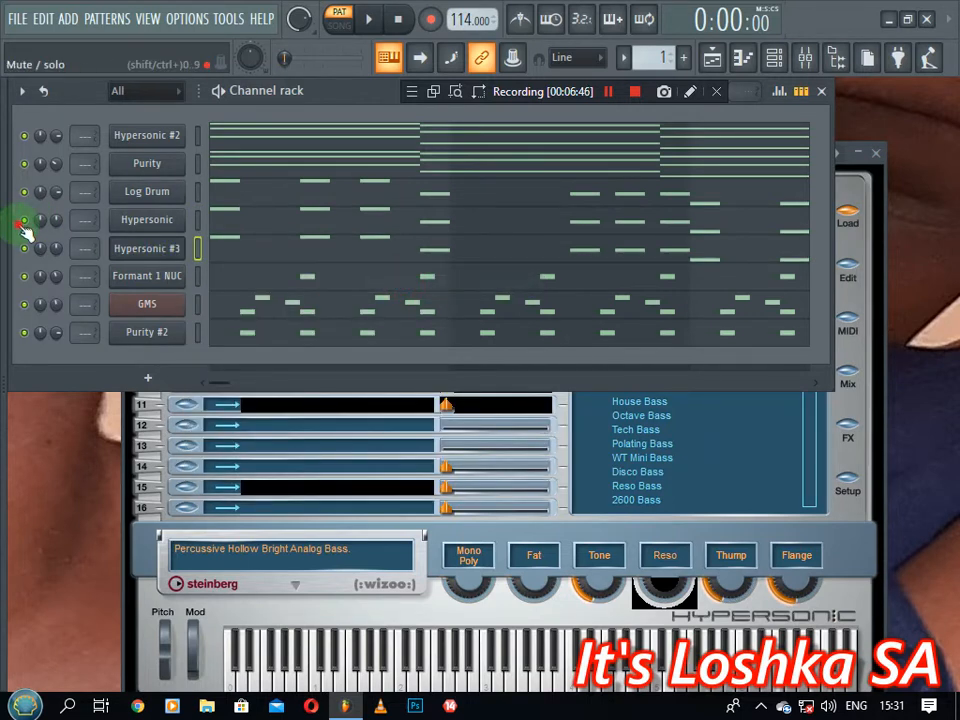
Mute Hypersonic and audition Hypersonic #3 solo, then together with Log Drum
{"action": "left_click", "coordinate": [24, 219]}
{"action": "right_click", "coordinate": [32, 258]}
{"action": "left_click", "coordinate": [59, 259]}
{"action": "key", "text": "space"}
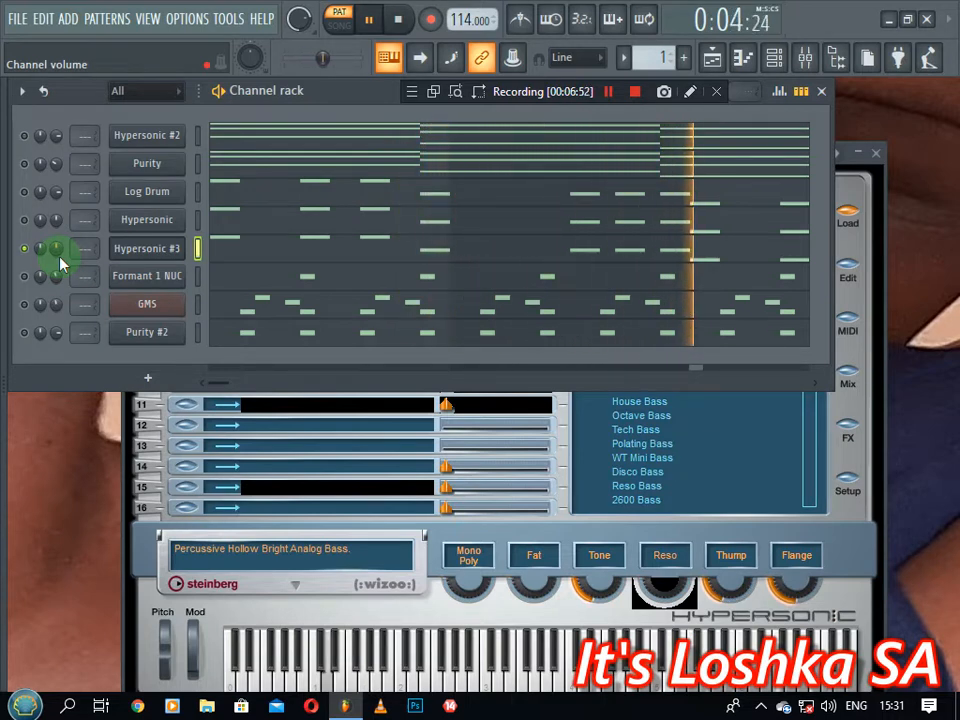
{"action": "key", "text": "space"}
{"action": "left_click", "coordinate": [24, 191]}
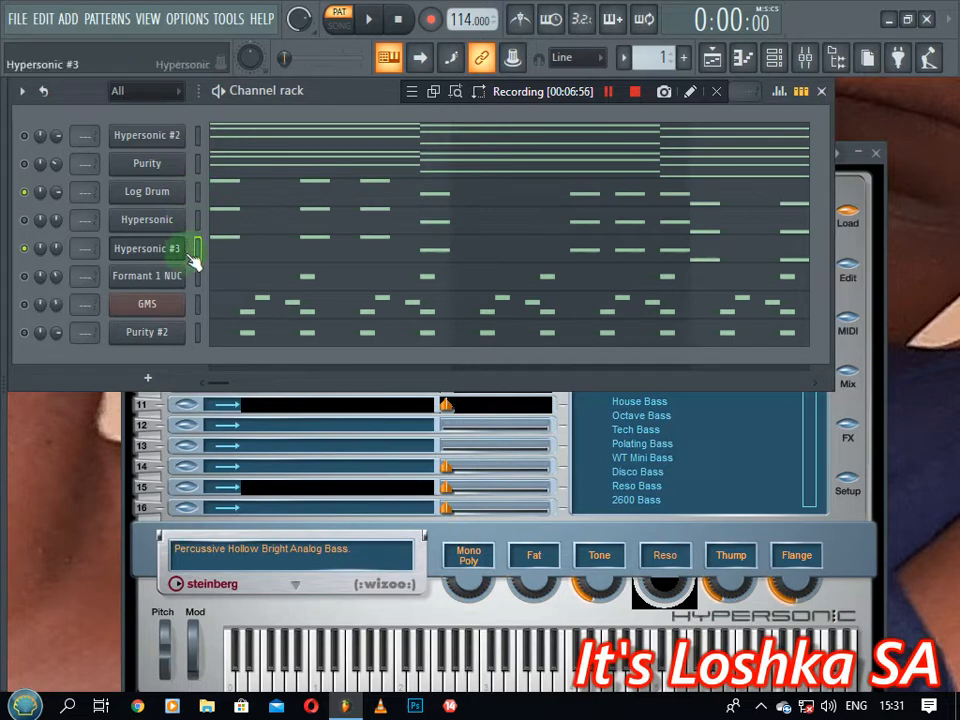
{"action": "key", "text": "space"}
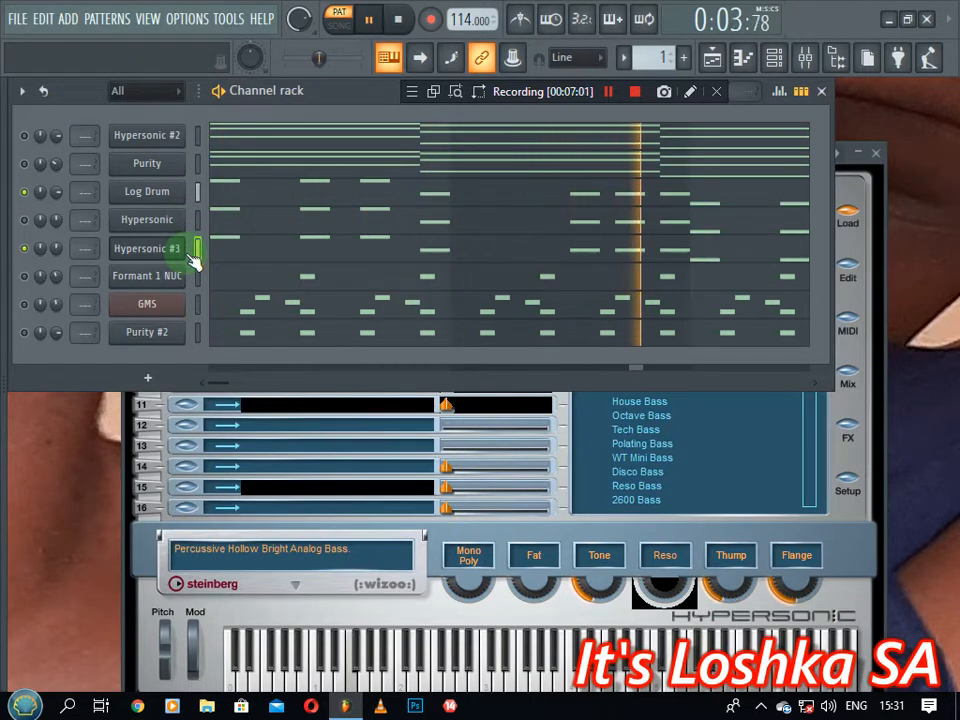
{"action": "key", "text": "space"}
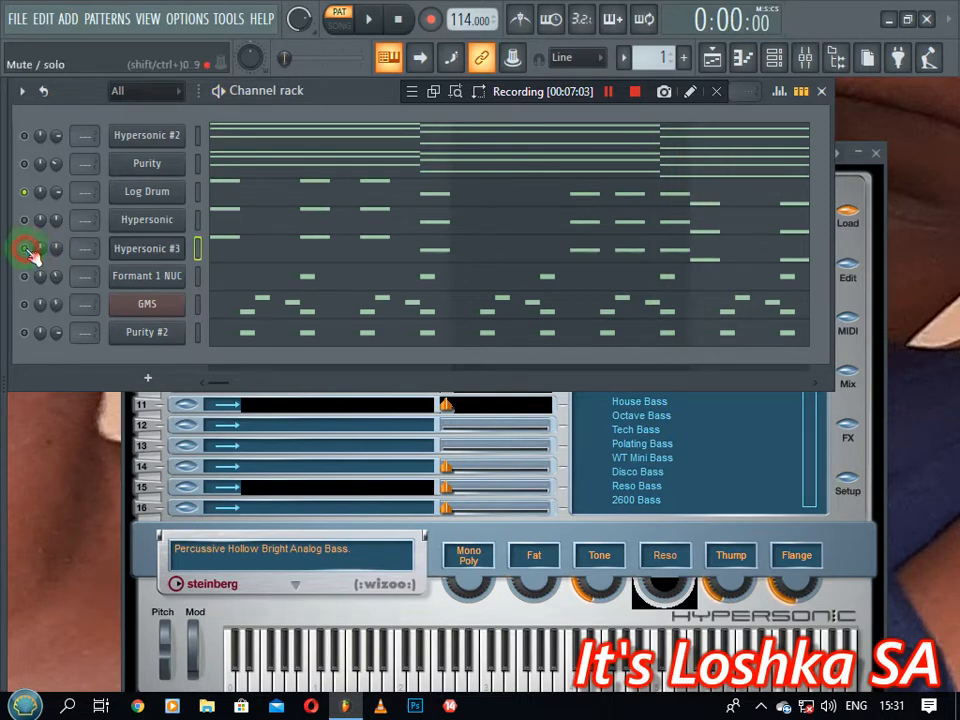
Delete Hypersonic #3, returning the Channel rack to seven channels
{"action": "right_click", "coordinate": [147, 258]}
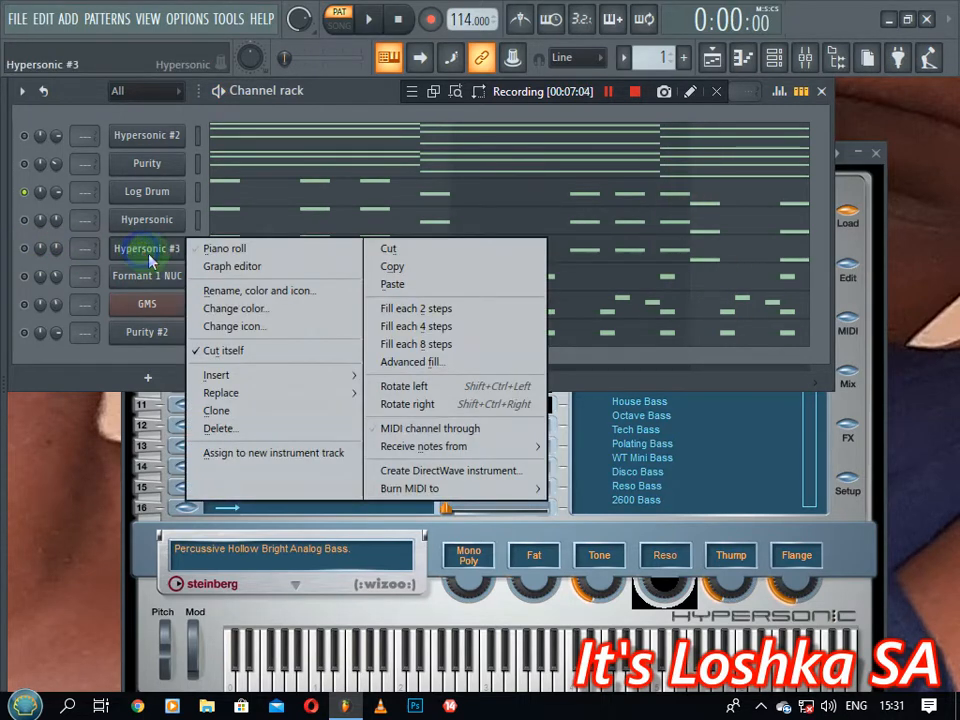
{"action": "left_click", "coordinate": [225, 426]}
{"action": "left_click", "coordinate": [572, 418]}
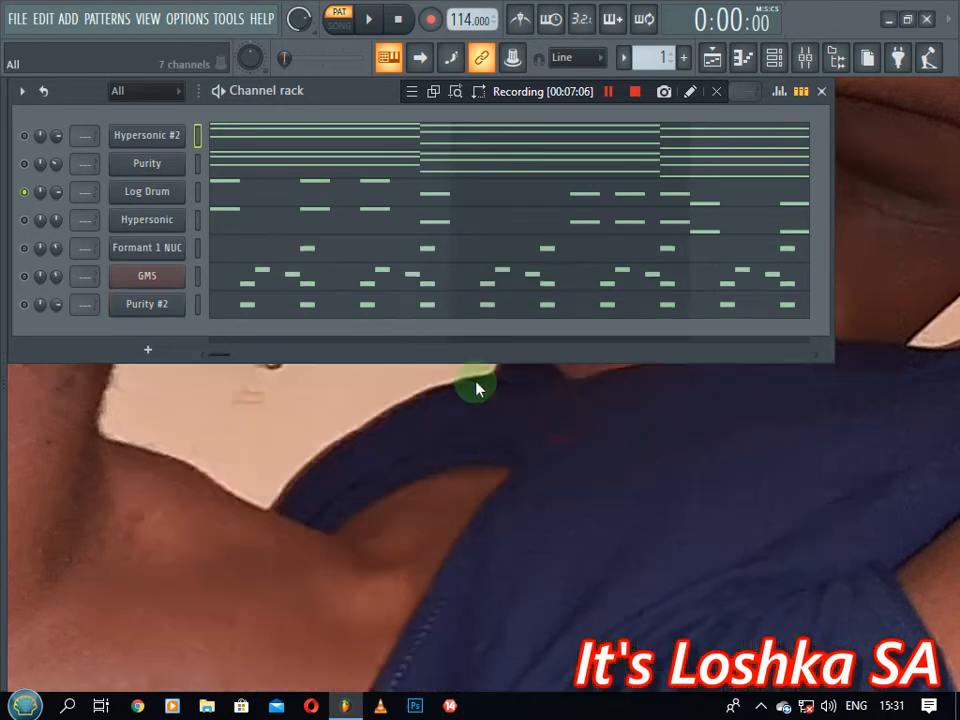
{"action": "left_click", "coordinate": [149, 222]}
{"action": "left_click", "coordinate": [28, 200]}
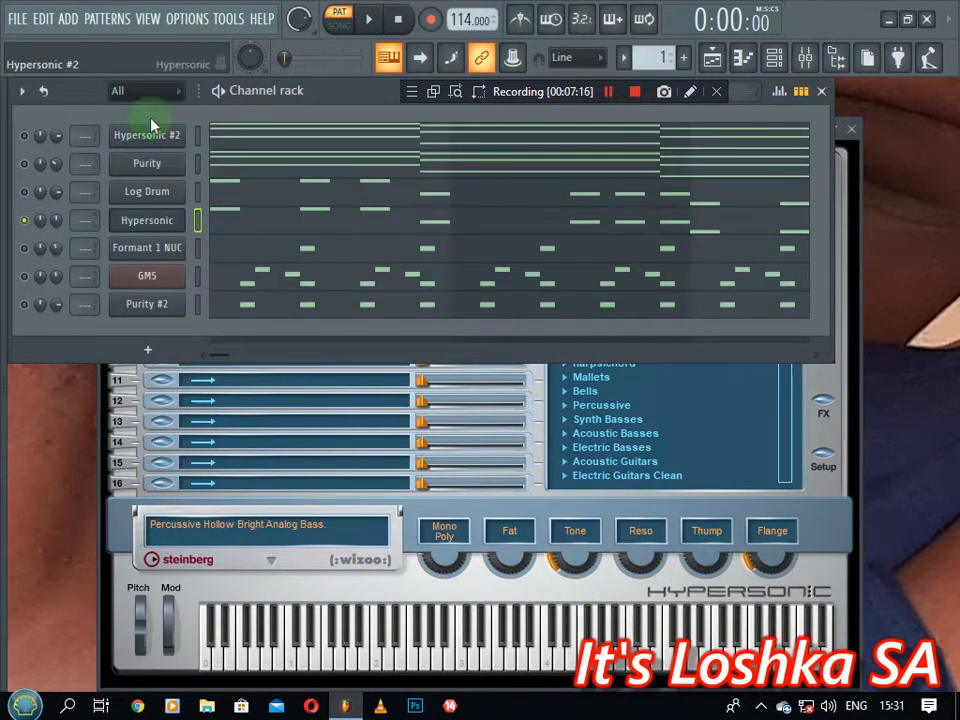
{"action": "key", "text": "space"}
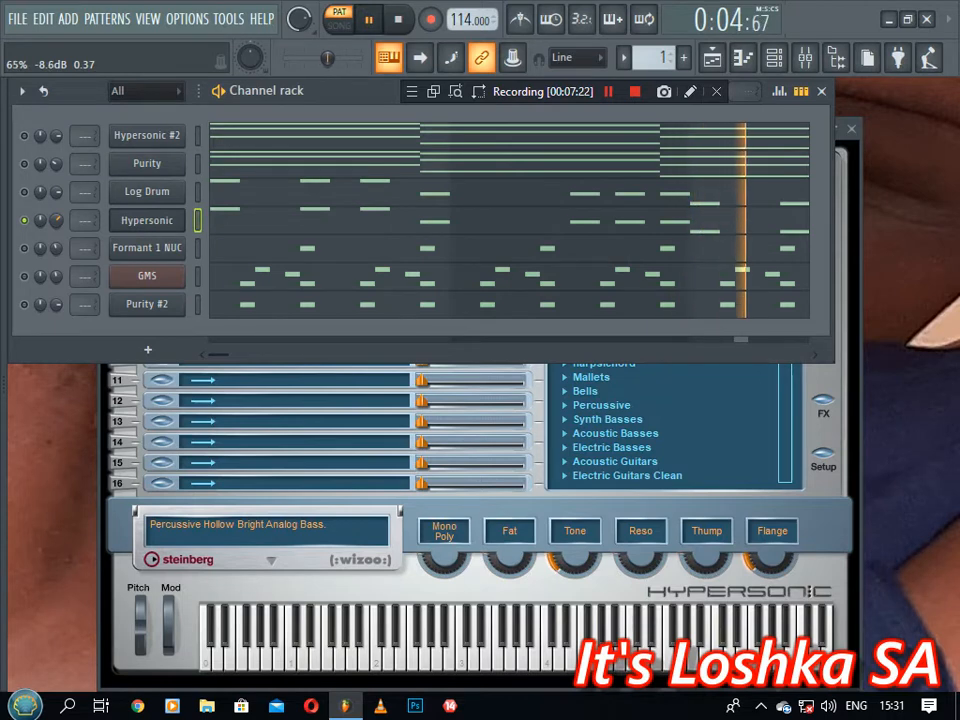
{"action": "right_click", "coordinate": [56, 229]}
{"action": "left_click", "coordinate": [64, 237]}
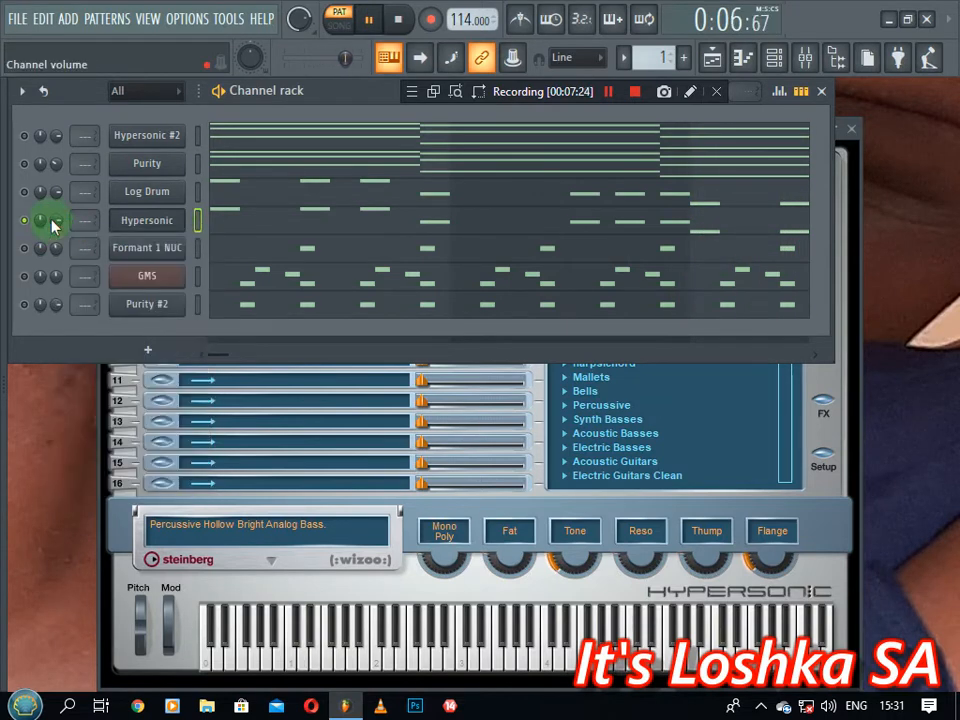
{"action": "key", "text": "space"}
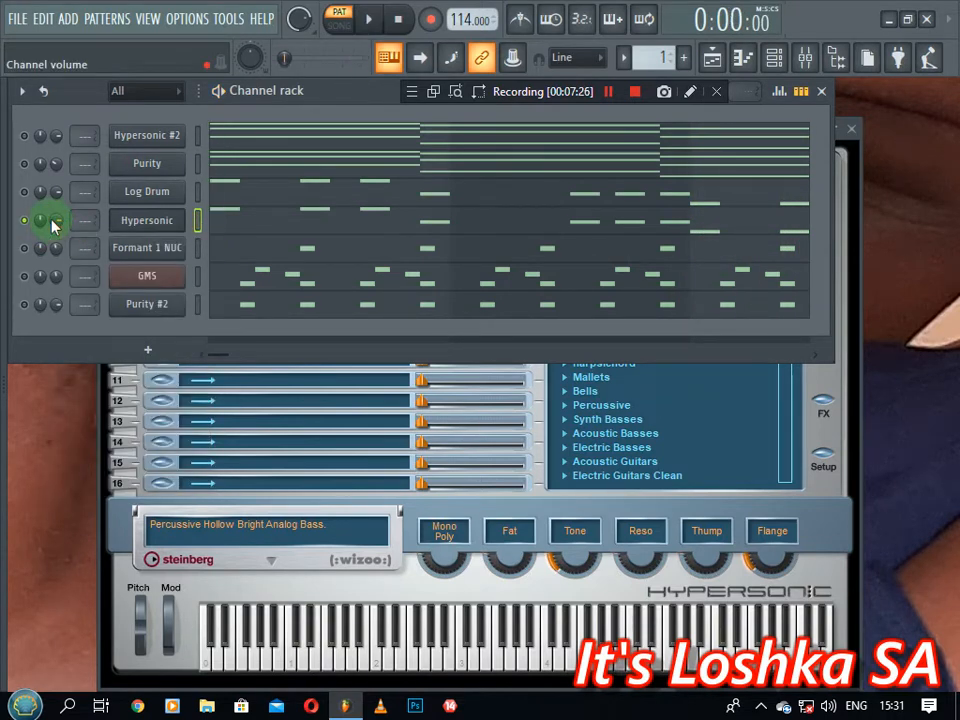
{"action": "left_click", "coordinate": [258, 216]}
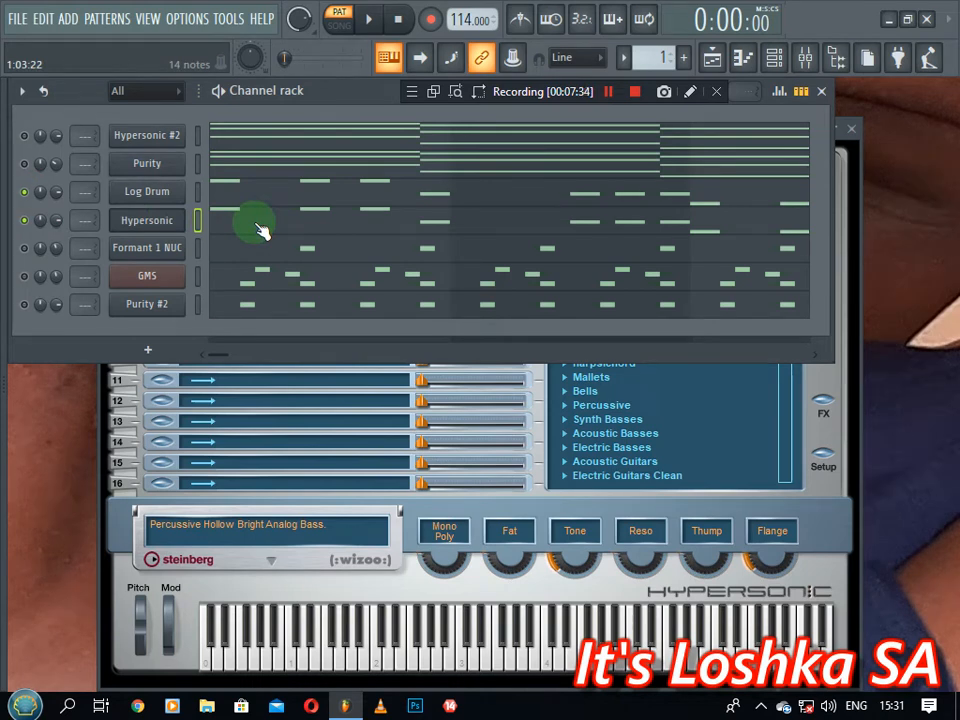
{"action": "key", "text": "space"}
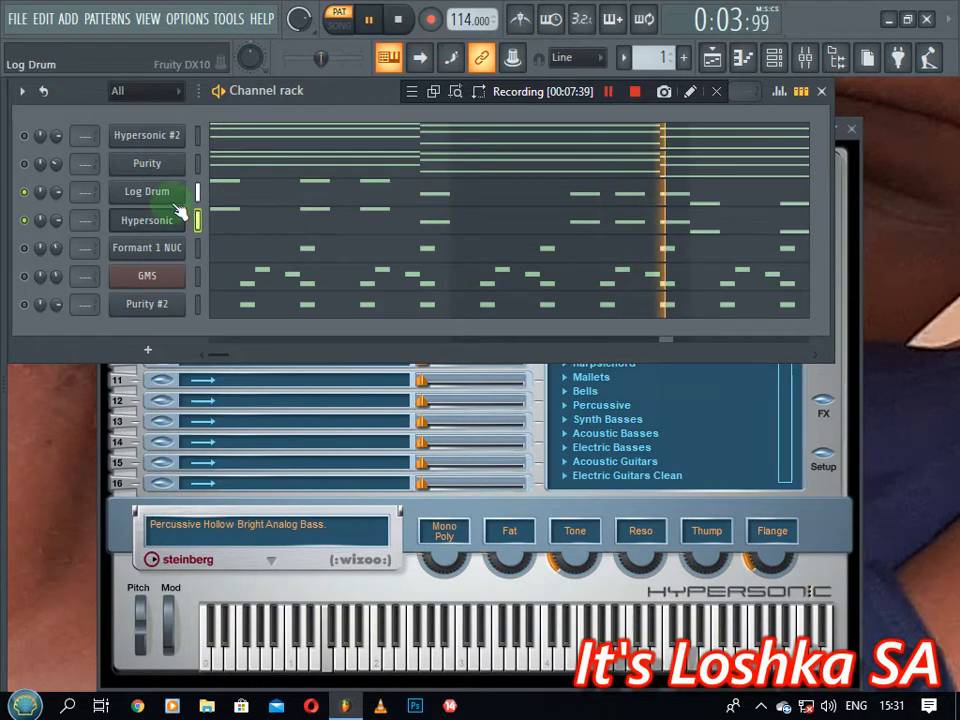
Route Log Drum to a free mixer insert with Fruity Parametric EQ 2 cutting highs in slot 1
{"action": "left_click", "coordinate": [146, 192]}
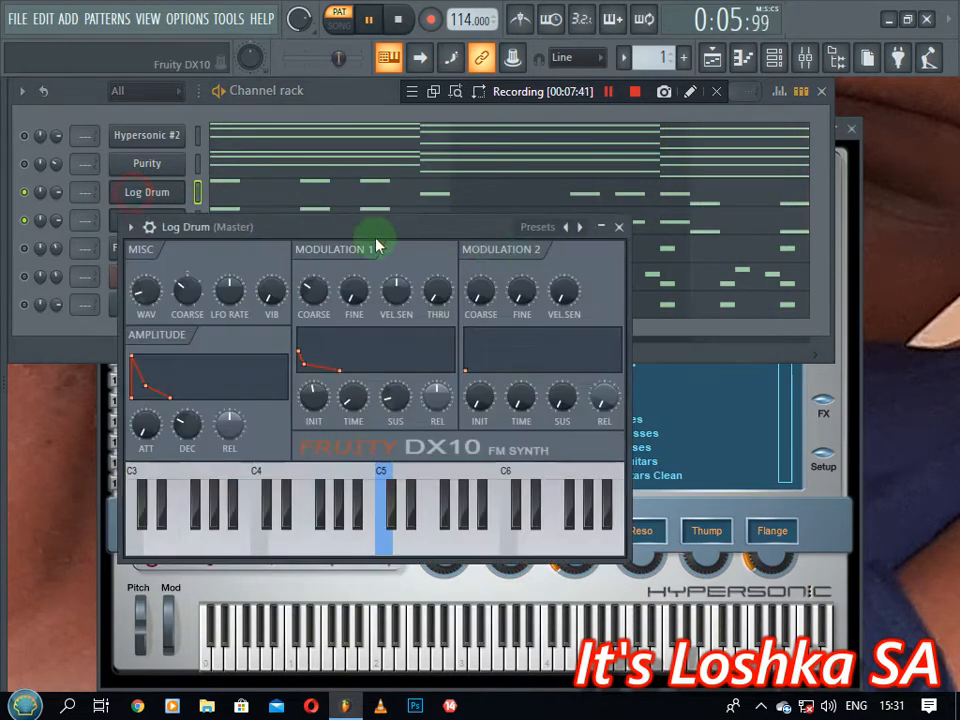
{"action": "left_click", "coordinate": [149, 226]}
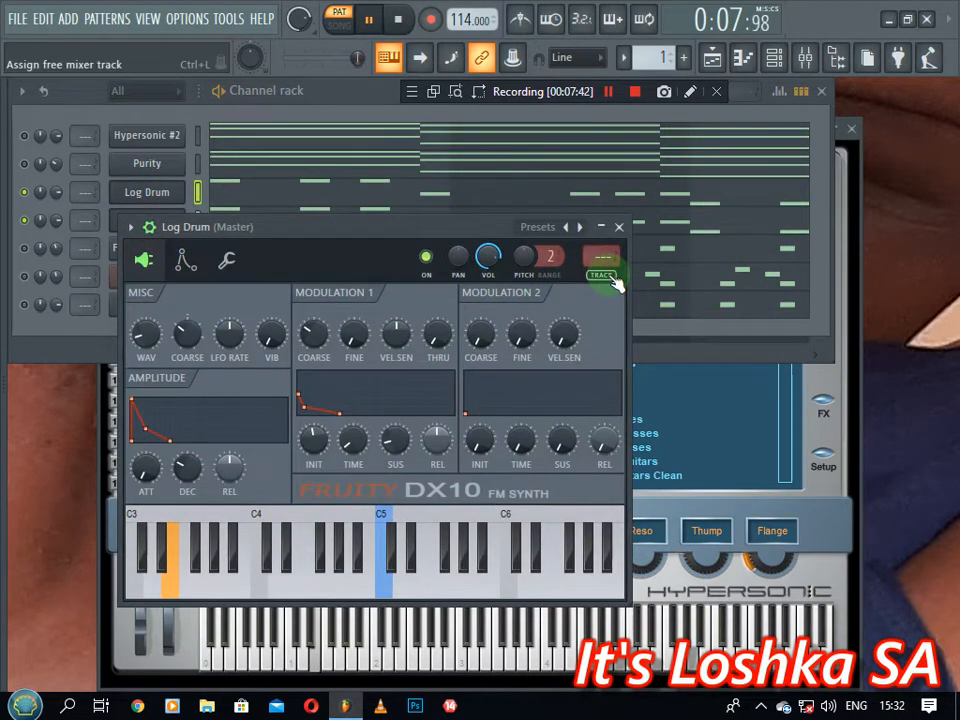
{"action": "left_click", "coordinate": [605, 270]}
{"action": "left_click", "coordinate": [763, 147]}
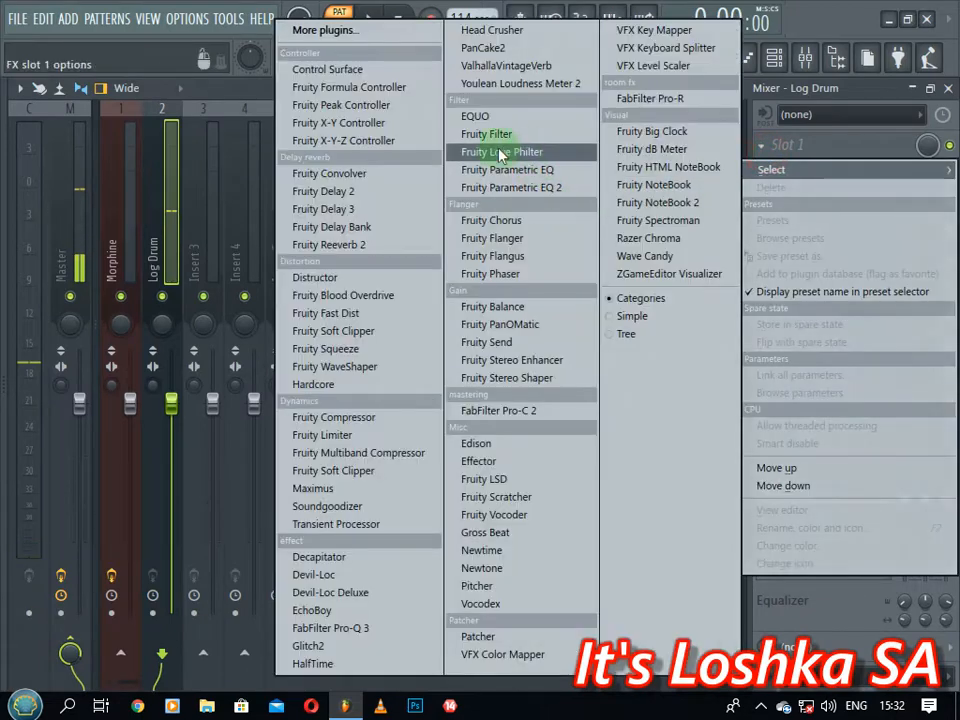
{"action": "left_click", "coordinate": [533, 187]}
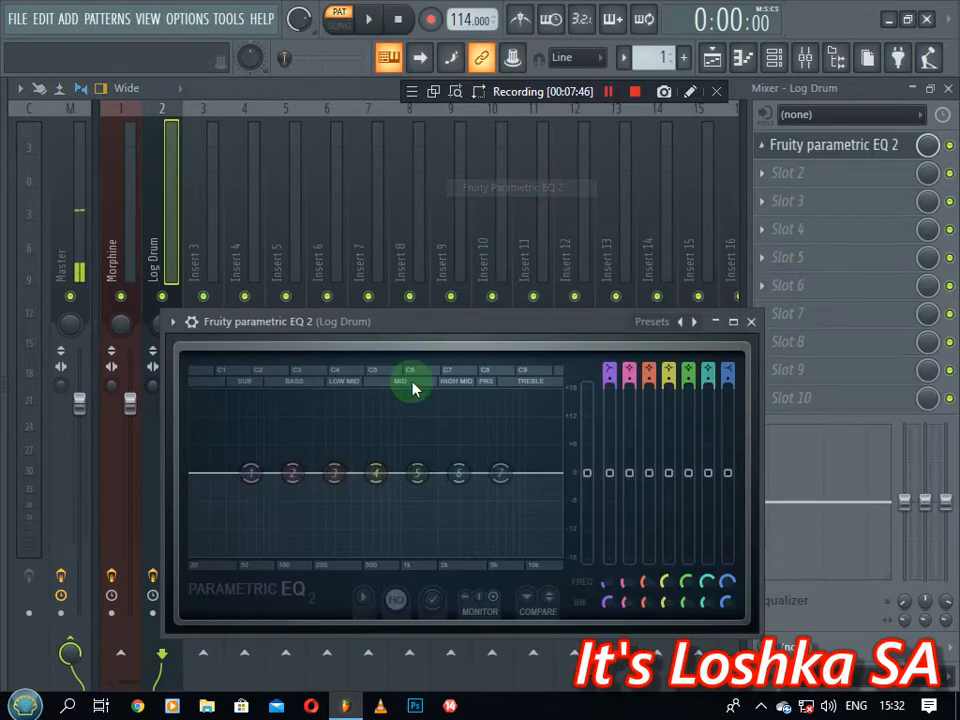
{"action": "left_click_drag", "start_coordinate": [500, 472], "coordinate": [446, 519]}
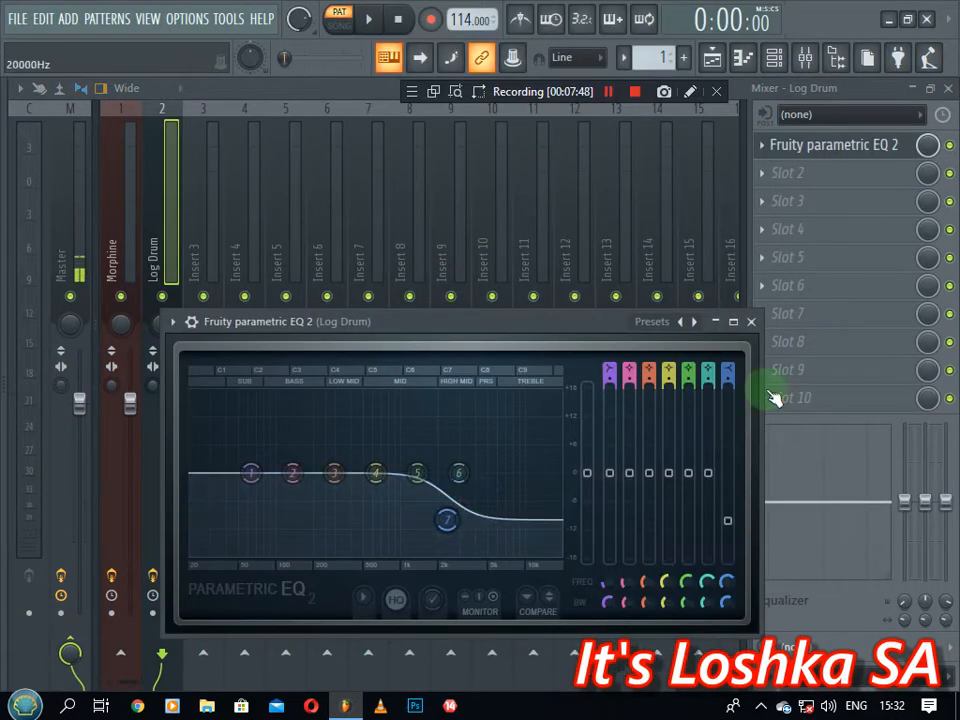
{"action": "left_click", "coordinate": [751, 322]}
Add Maximus with the Punchy drums preset in slot 2 and lower the insert volume slightly
{"action": "left_click", "coordinate": [773, 178]}
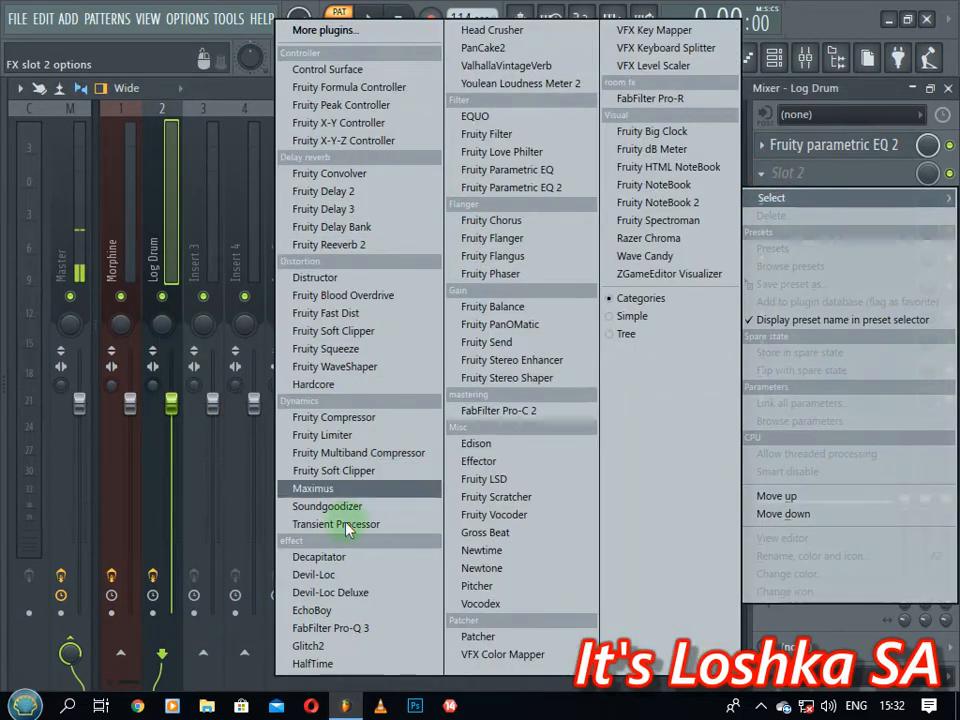
{"action": "left_click", "coordinate": [330, 490]}
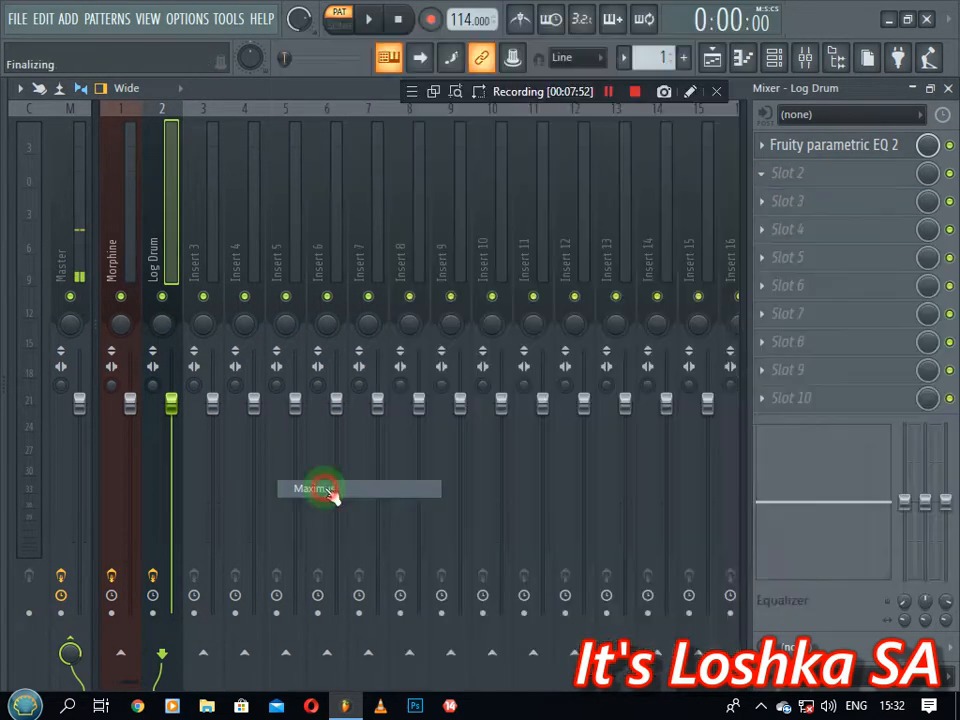
{"action": "left_click_drag", "start_coordinate": [579, 340], "coordinate": [571, 210]}
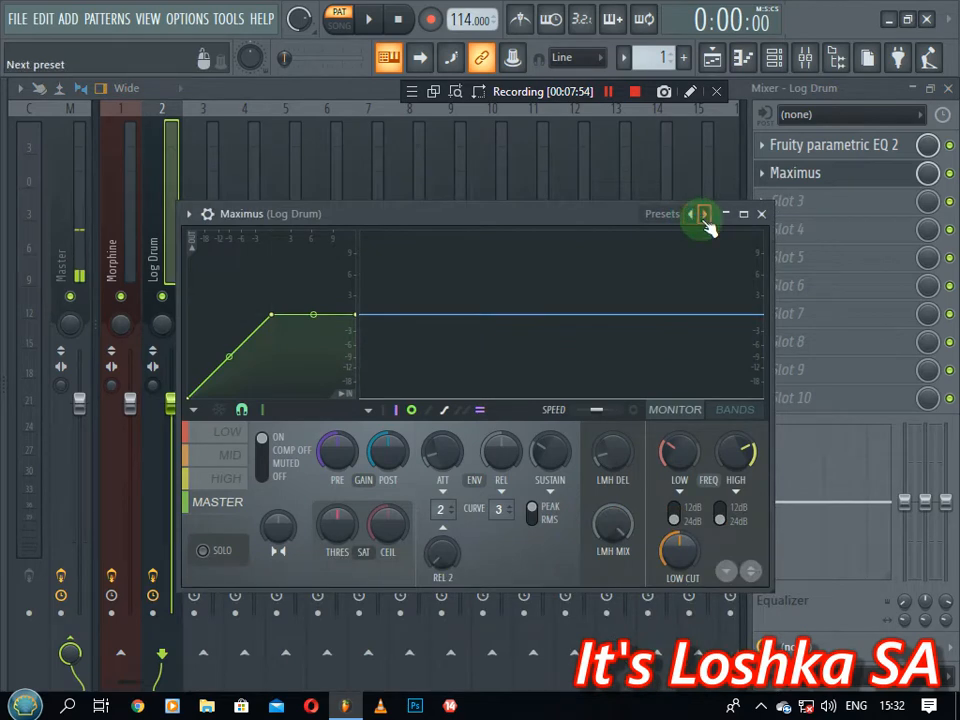
{"action": "right_click", "coordinate": [705, 218]}
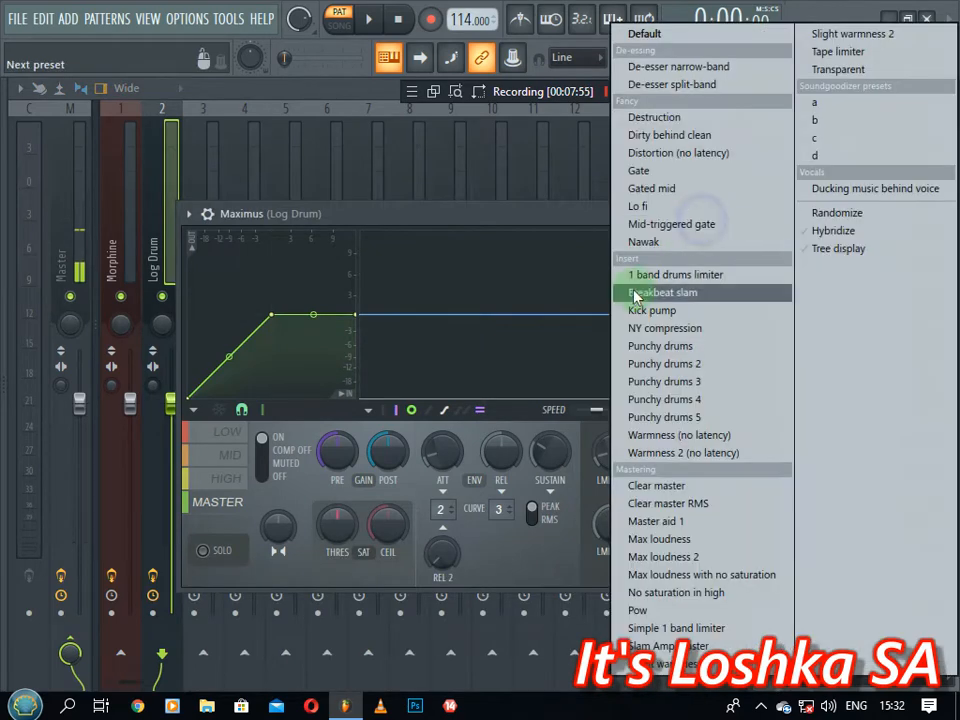
{"action": "left_click", "coordinate": [662, 346]}
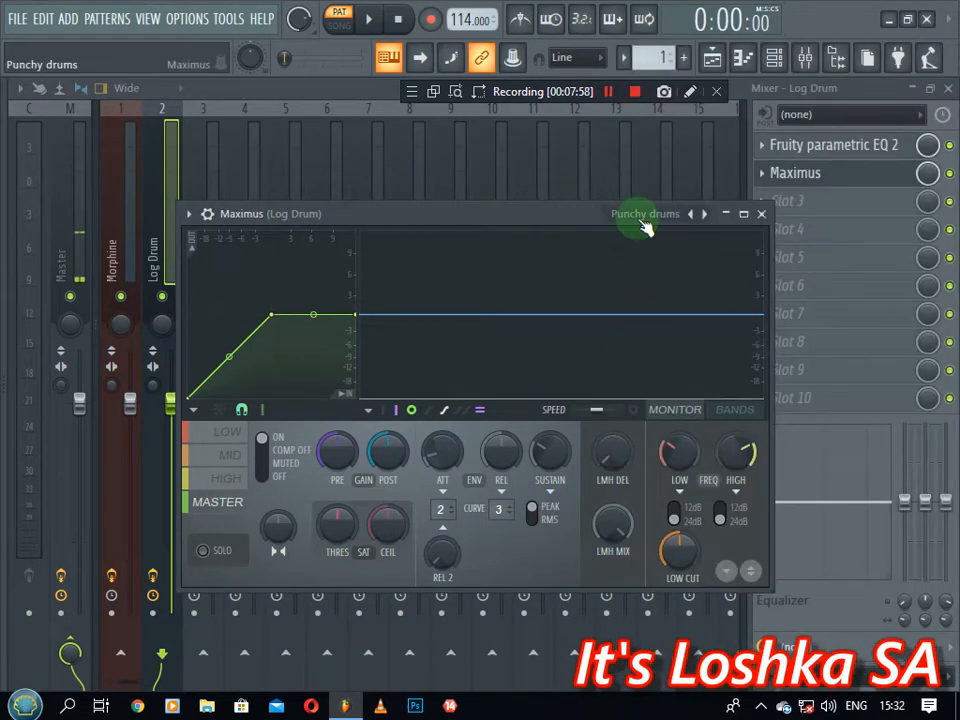
{"action": "left_click", "coordinate": [760, 217]}
{"action": "key", "text": "space"}
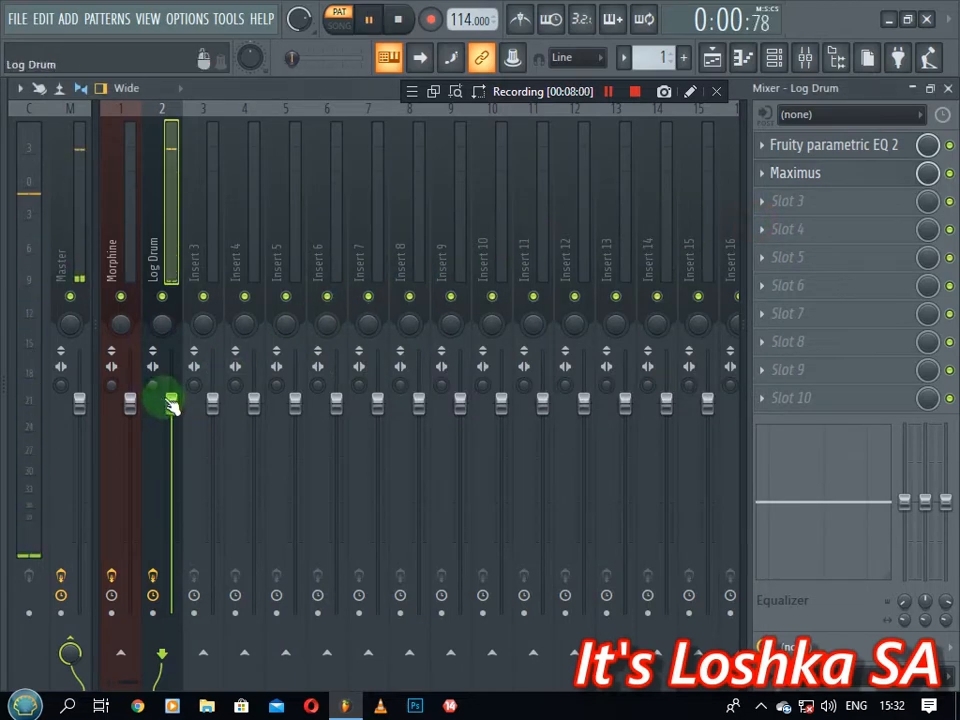
{"action": "left_click_drag", "start_coordinate": [171, 398], "coordinate": [171, 431]}
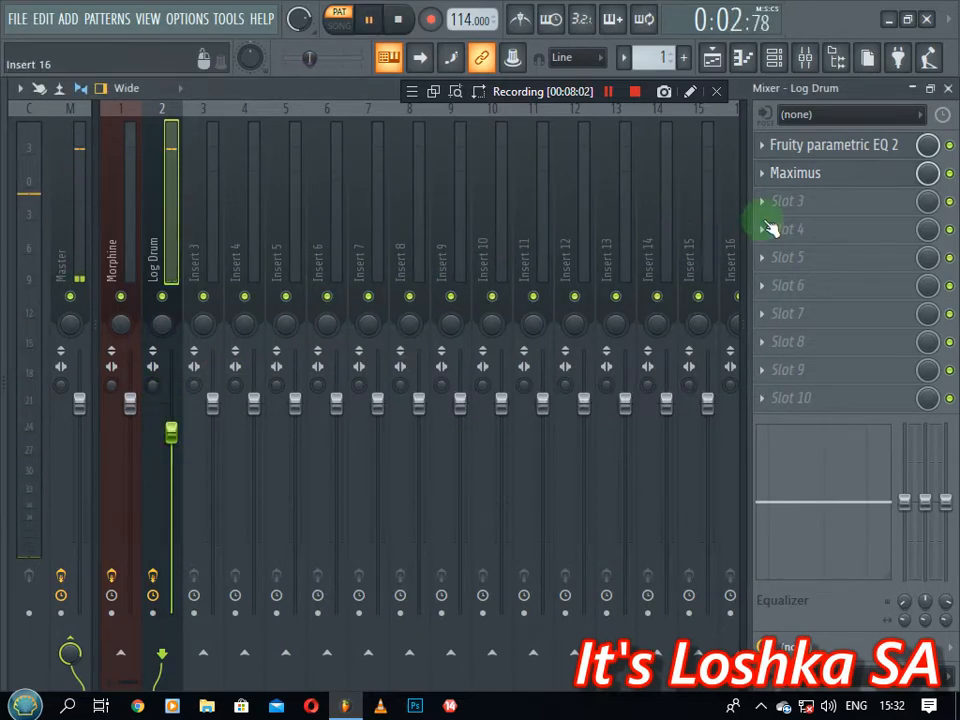
Load Fruity Fast Dist into slot 3 with output at 52%, then bypass it
{"action": "key", "text": "space"}
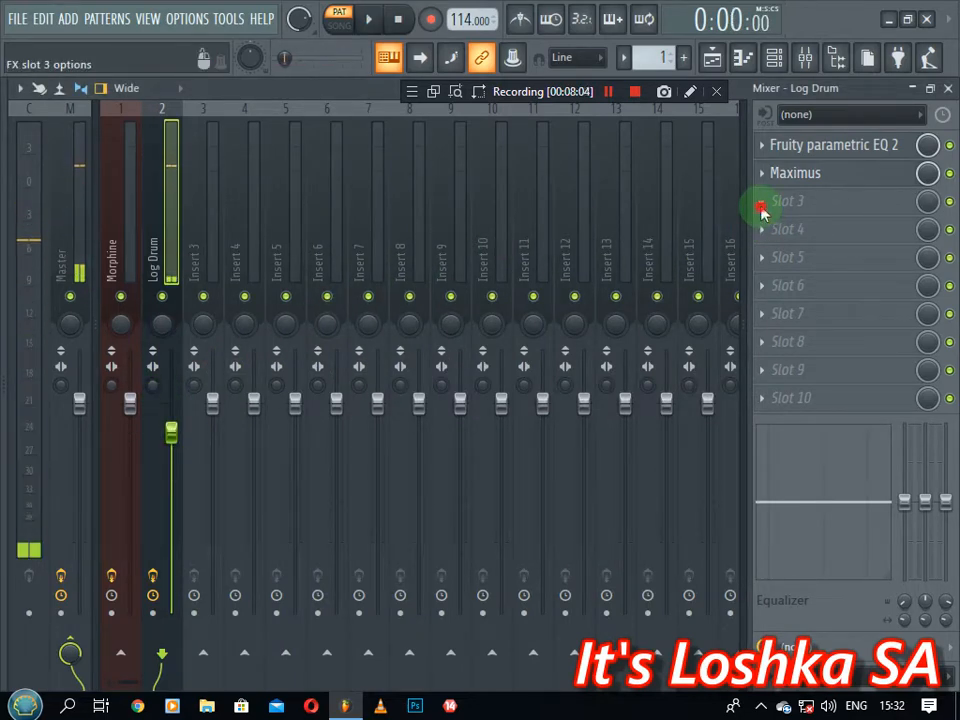
{"action": "left_click", "coordinate": [762, 205]}
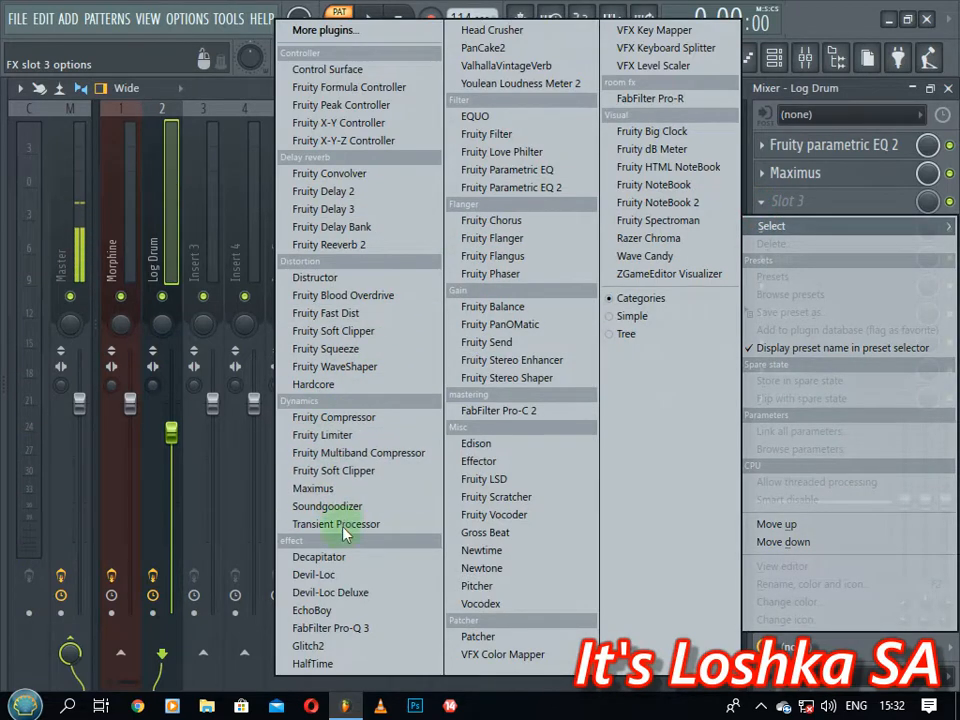
{"action": "left_click", "coordinate": [357, 314]}
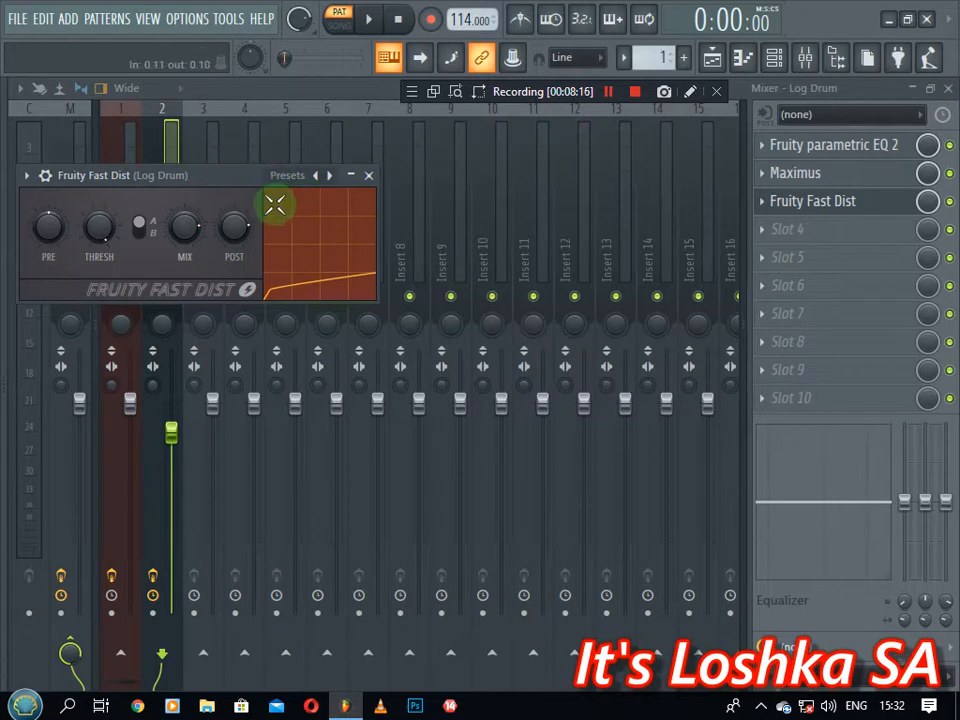
{"action": "key", "text": "space"}
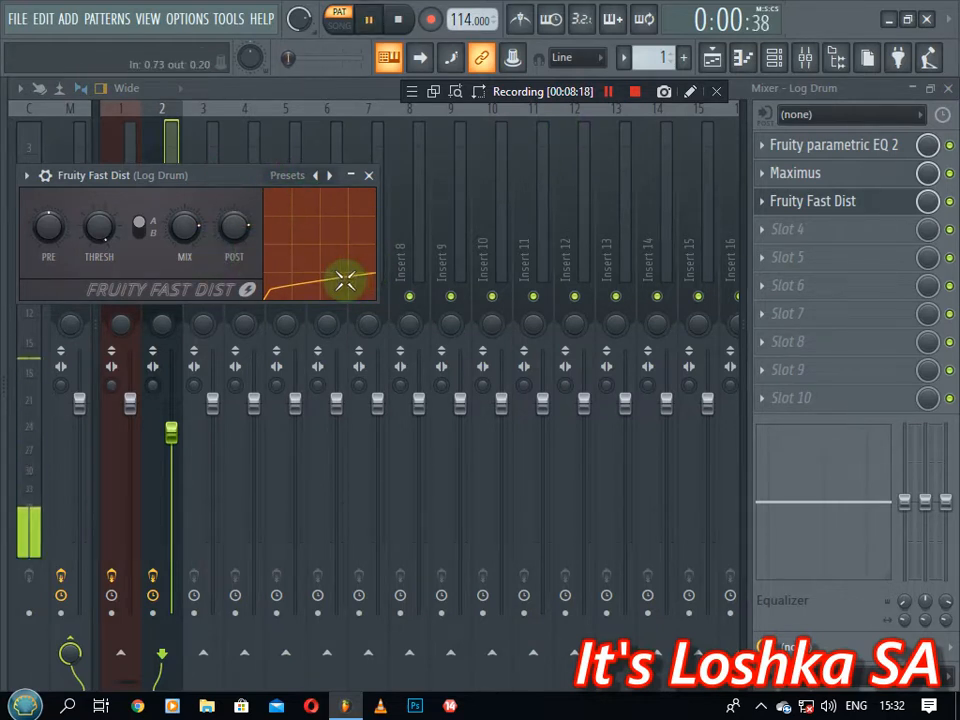
{"action": "left_click_drag", "start_coordinate": [243, 230], "coordinate": [243, 273]}
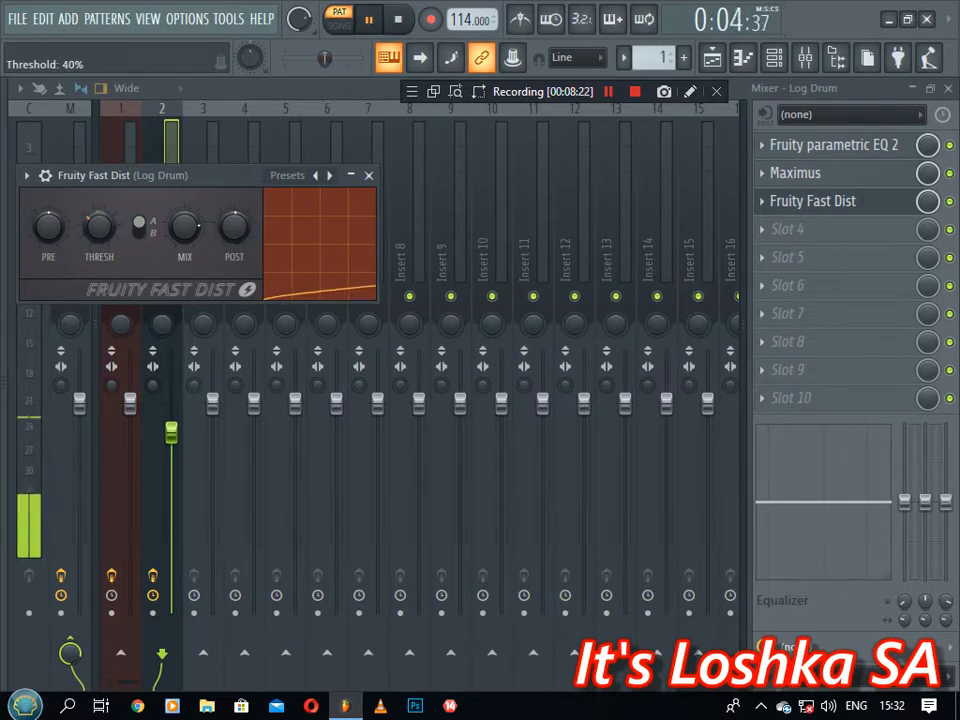
{"action": "left_click", "coordinate": [368, 175]}
{"action": "key", "text": "space"}
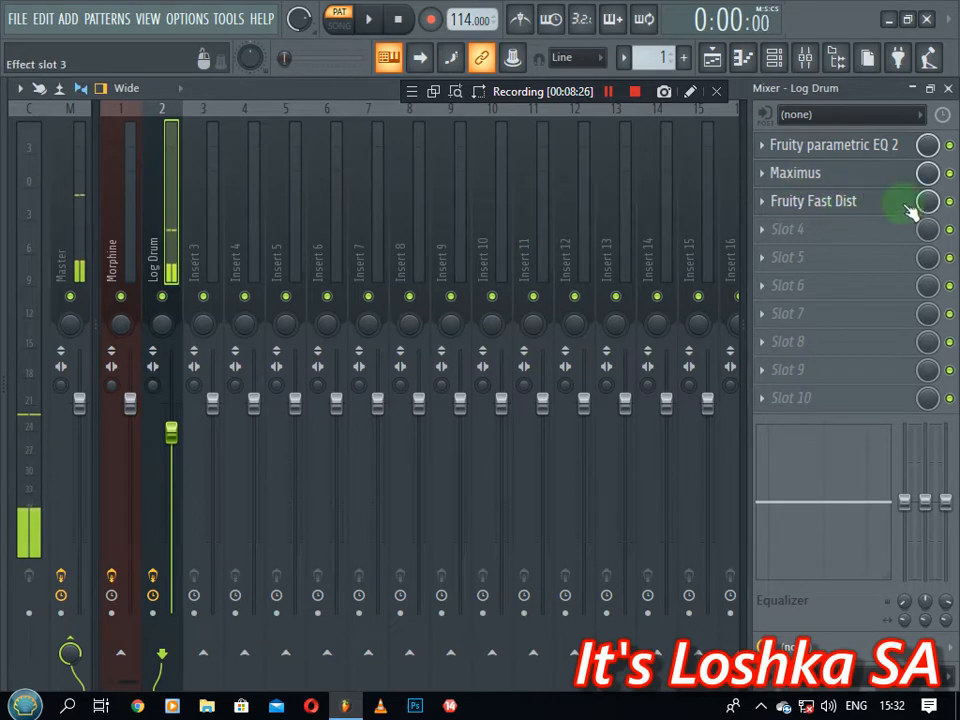
{"action": "left_click", "coordinate": [948, 201]}
{"action": "left_click", "coordinate": [764, 202]}
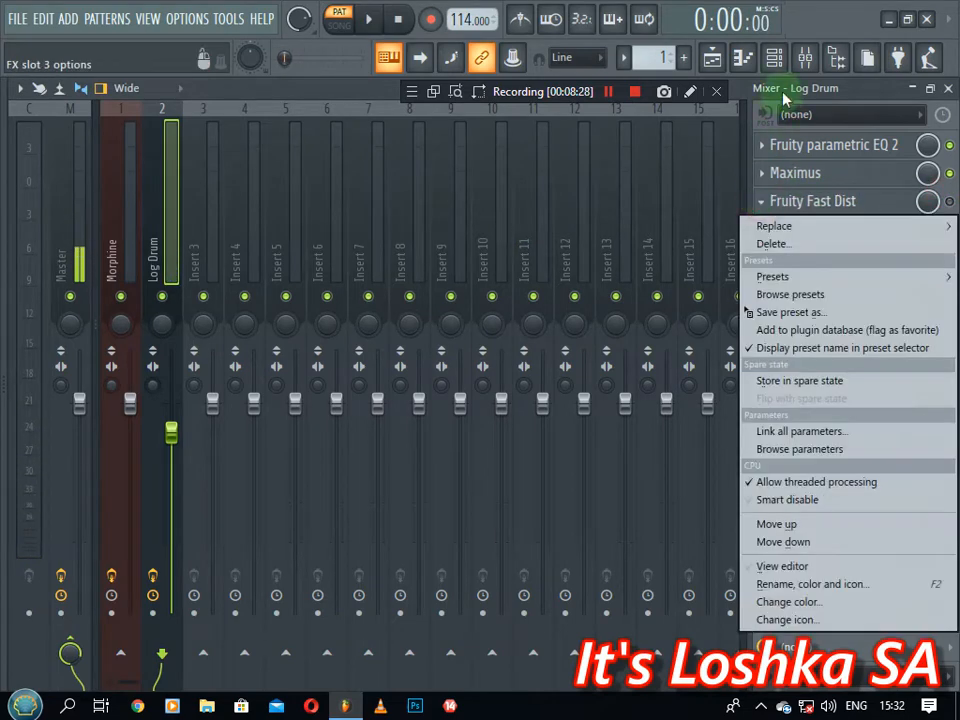
{"action": "left_click", "coordinate": [775, 58]}
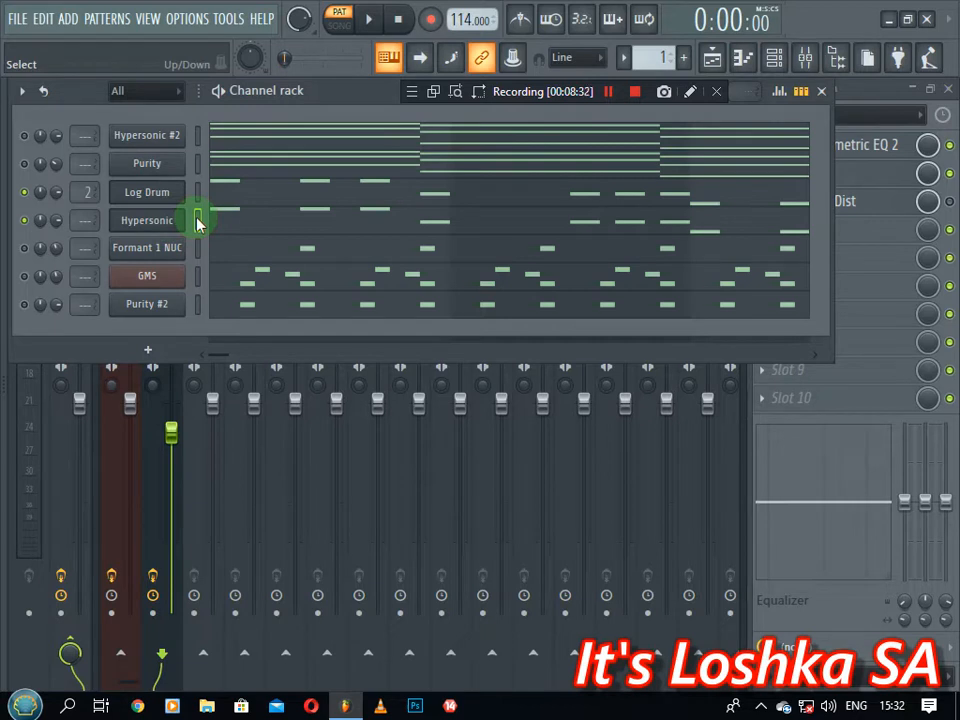
Send Hypersonic to mixer insert 3 with Ctrl+L, then select the Log Drum insert
{"action": "key", "text": "ctrl+l"}
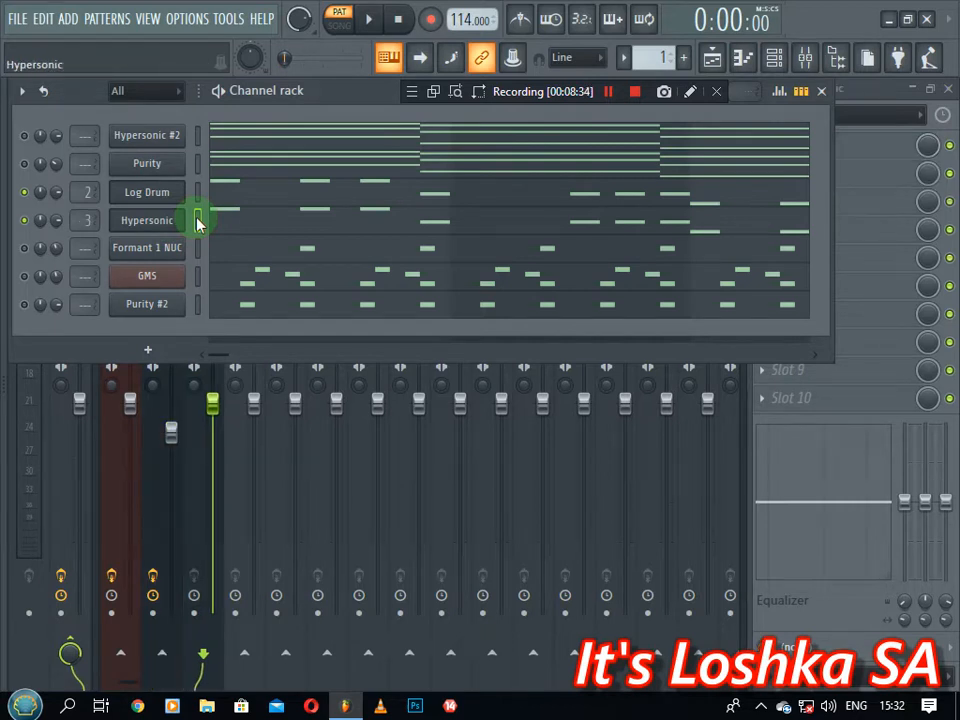
{"action": "left_click", "coordinate": [857, 93]}
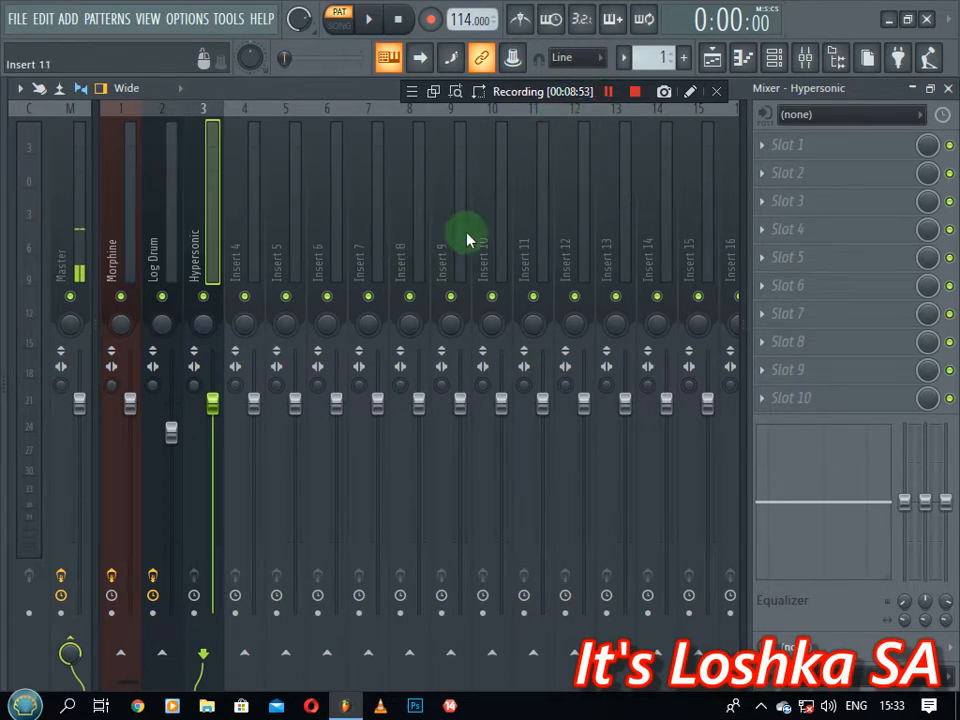
{"action": "left_click", "coordinate": [160, 242]}
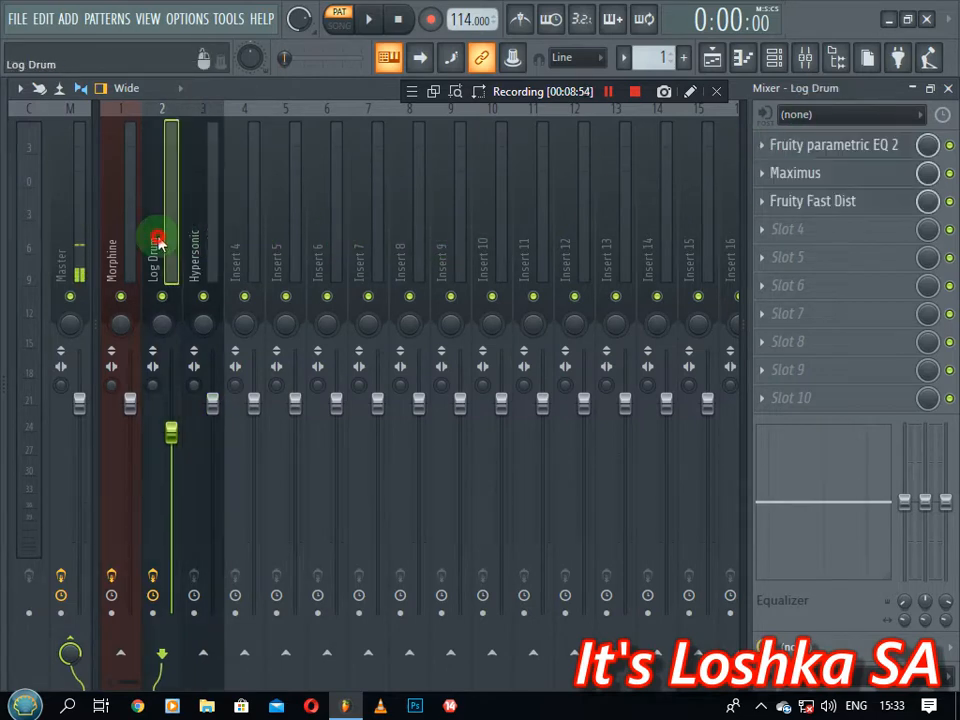
Copy Log Drum's Fast Dist preset onto the Hypersonic track and move it to slot 3
{"action": "left_click", "coordinate": [818, 205]}
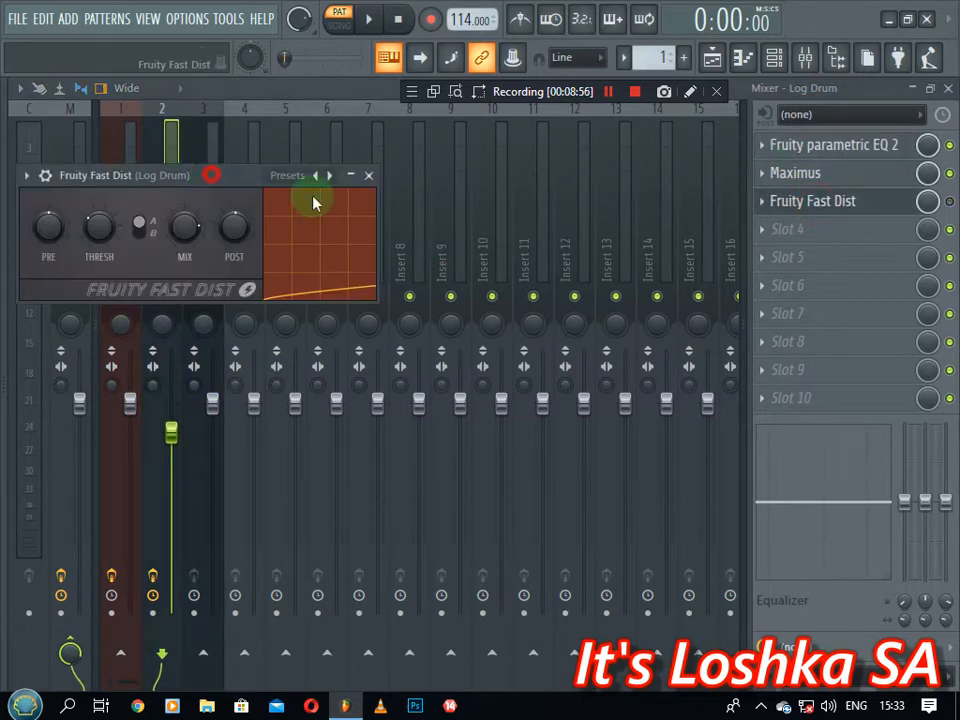
{"action": "left_click_drag", "start_coordinate": [212, 176], "coordinate": [643, 240]}
{"action": "left_click", "coordinate": [590, 238]}
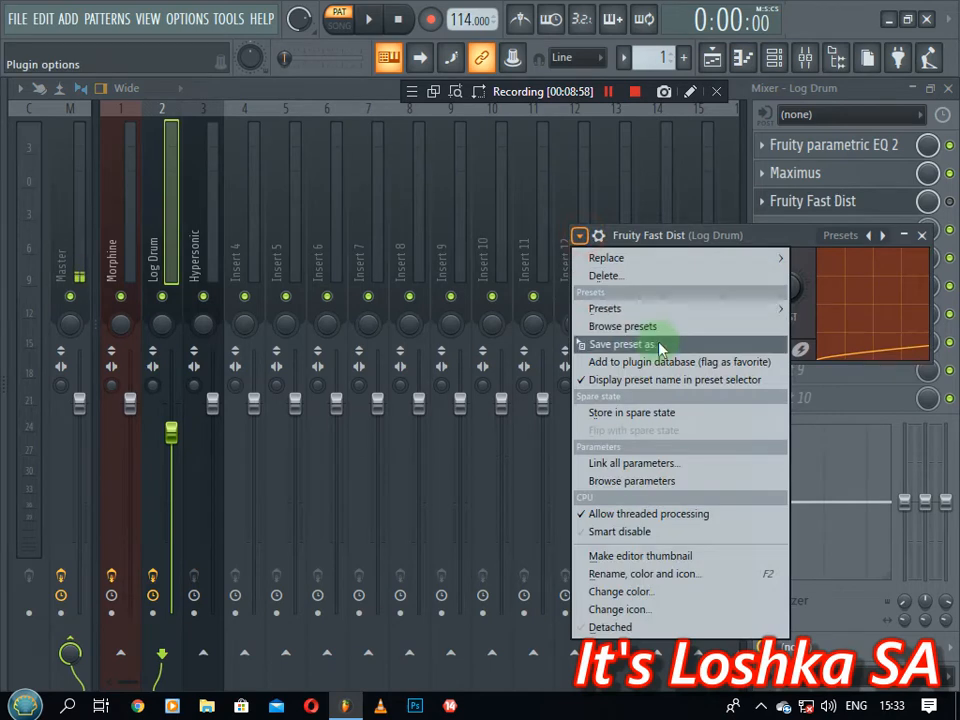
{"action": "left_click_drag", "start_coordinate": [658, 343], "coordinate": [195, 225]}
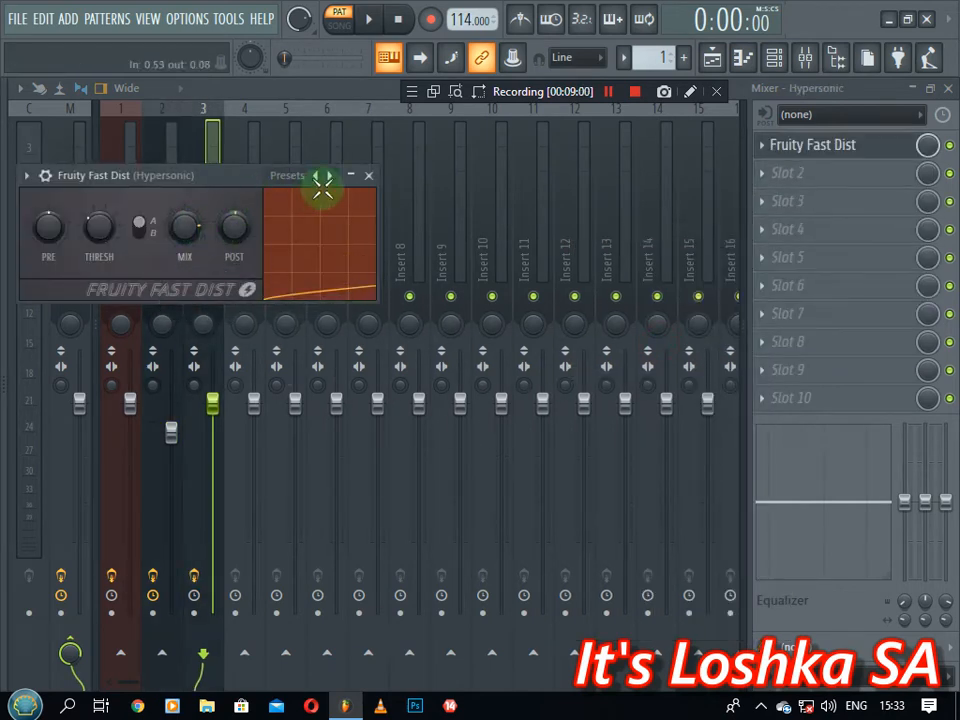
{"action": "left_click", "coordinate": [369, 176]}
{"action": "left_click", "coordinate": [155, 205]}
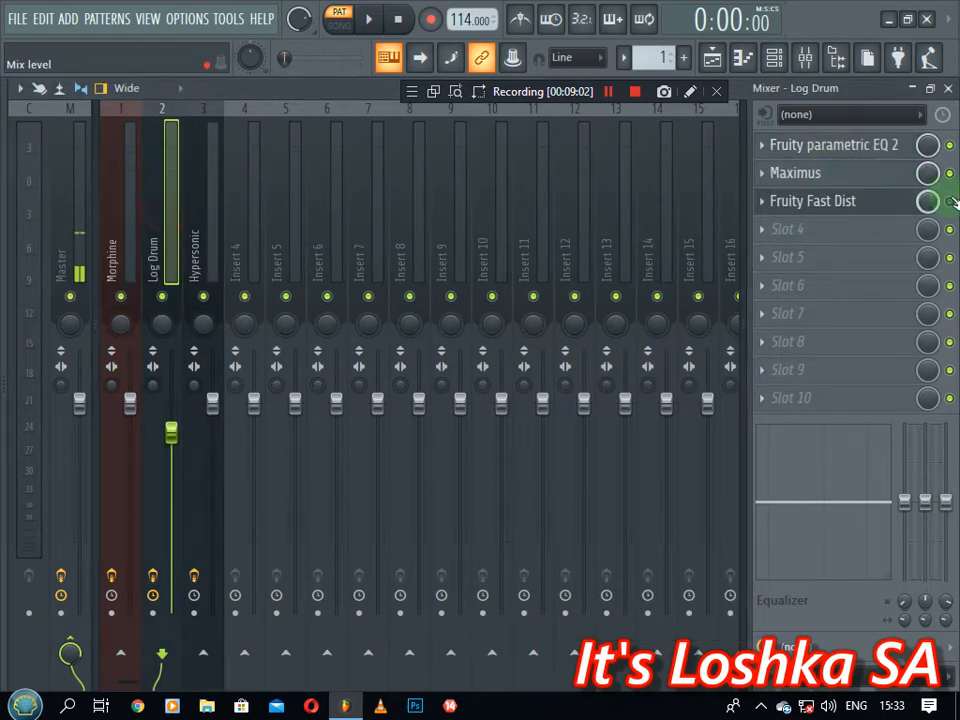
{"action": "left_click", "coordinate": [213, 197]}
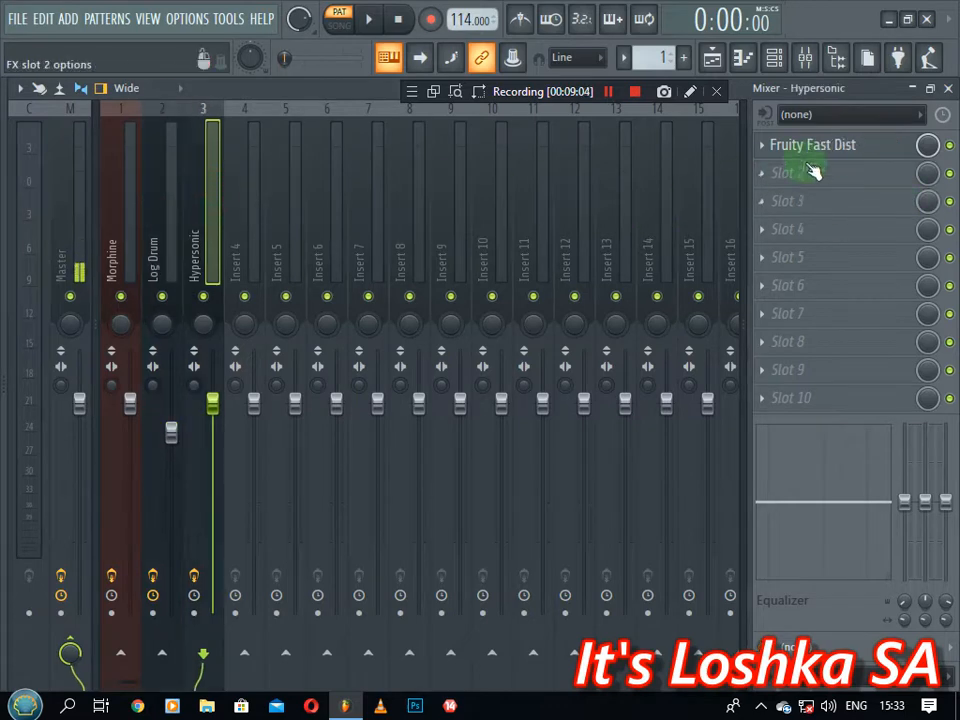
{"action": "left_click_drag", "start_coordinate": [822, 178], "coordinate": [822, 206]}
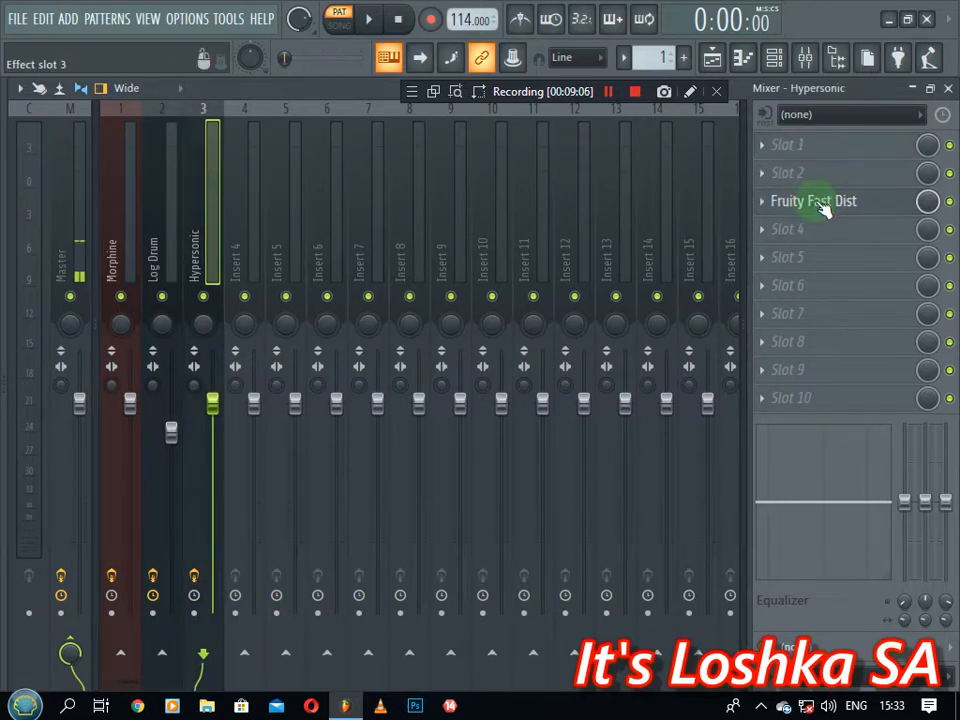
Load Fruity parametric EQ 2 in slot 1 with the high shelf pulled down, then play
{"action": "left_click", "coordinate": [770, 150]}
{"action": "left_click", "coordinate": [504, 186]}
{"action": "left_click", "coordinate": [378, 362]}
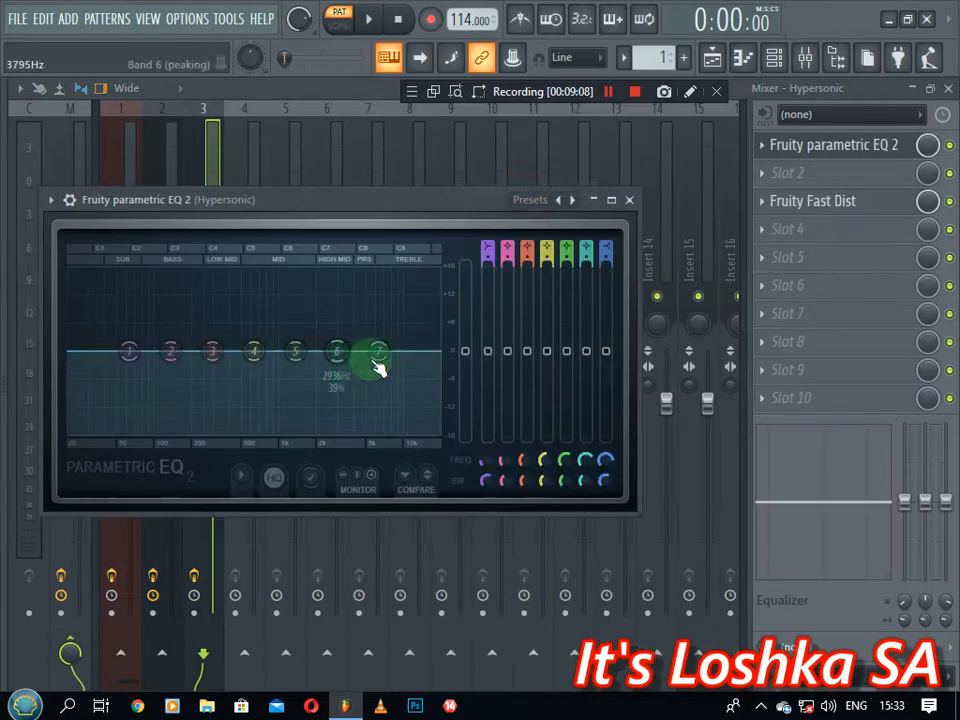
{"action": "left_click_drag", "start_coordinate": [380, 367], "coordinate": [304, 421]}
{"action": "left_click", "coordinate": [629, 199]}
{"action": "key", "text": "space"}
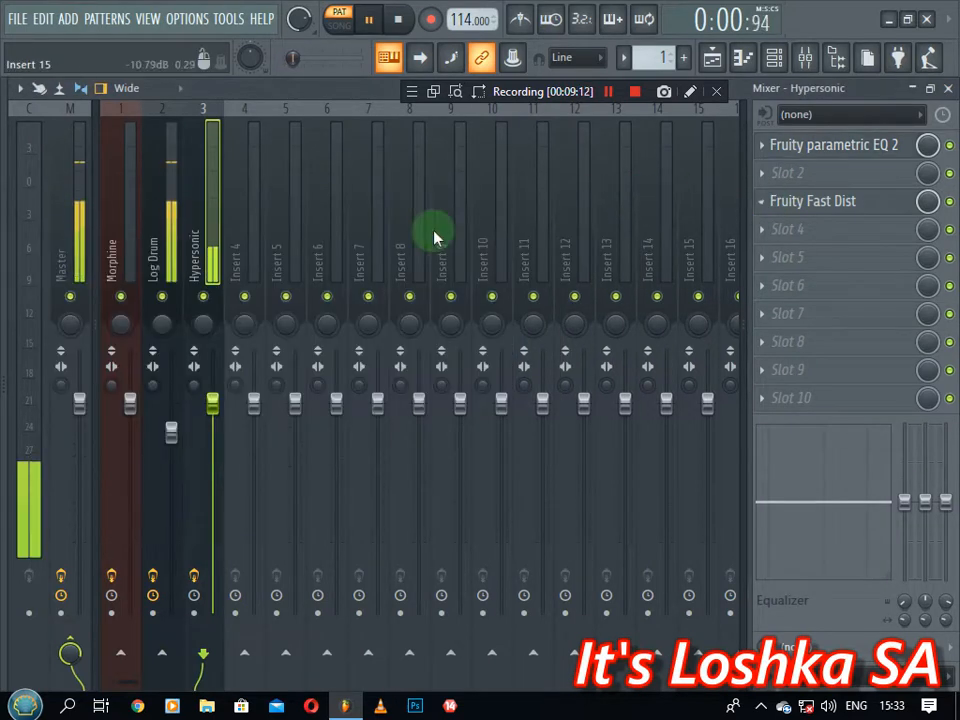
Solo the Hypersonic chop, then restore Log Drum so only Morphine stays muted
{"action": "left_click", "coordinate": [218, 297]}
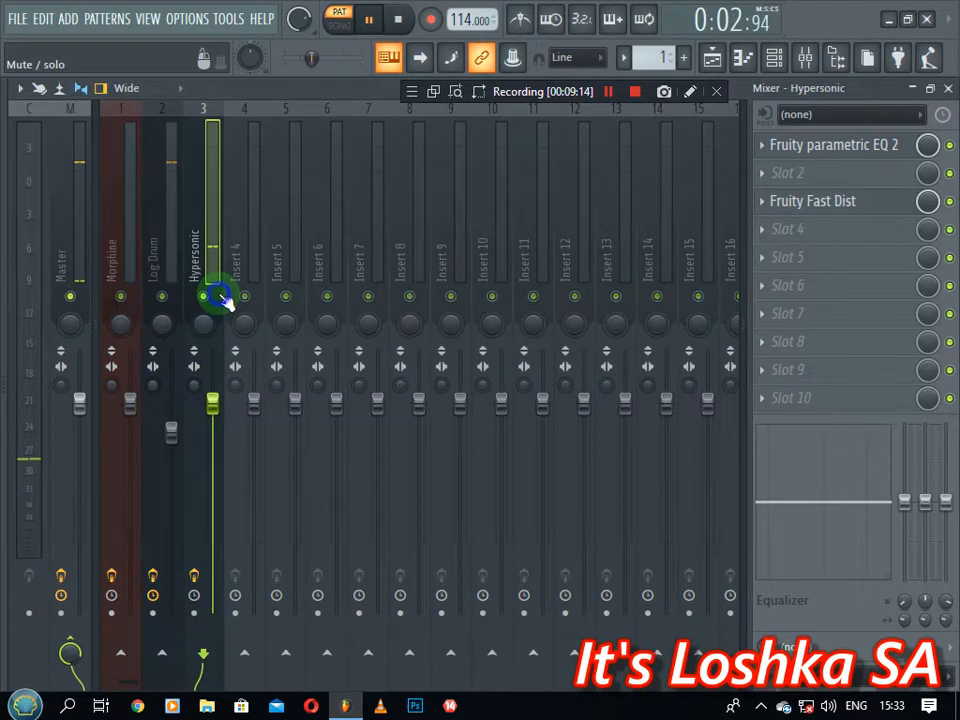
{"action": "right_click", "coordinate": [222, 300]}
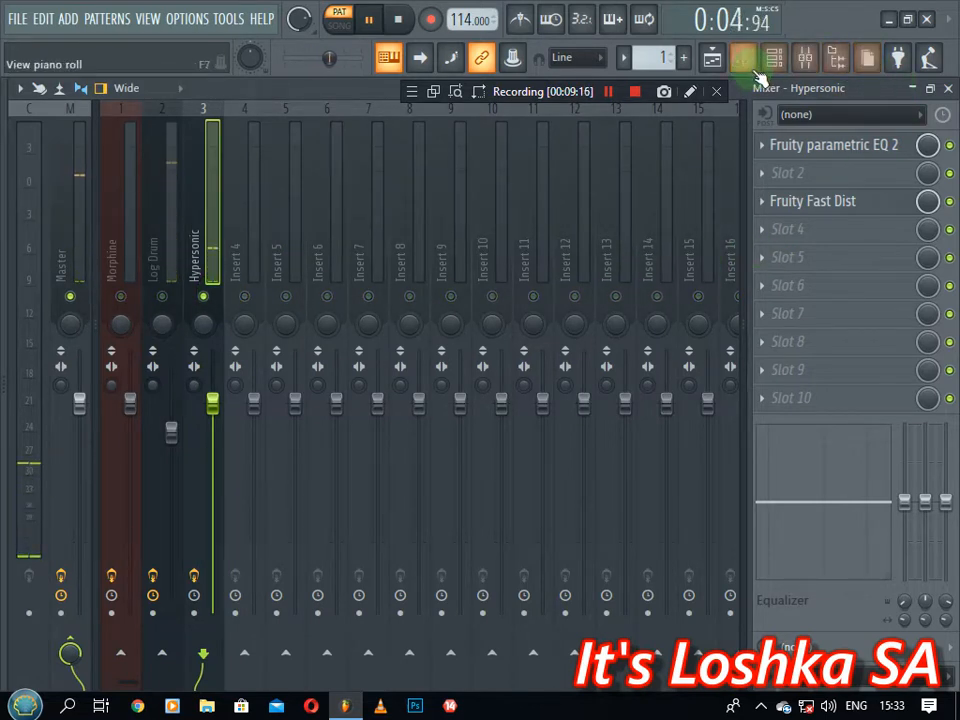
{"action": "left_click", "coordinate": [161, 300]}
{"action": "right_click", "coordinate": [161, 300]}
{"action": "left_click", "coordinate": [161, 300]}
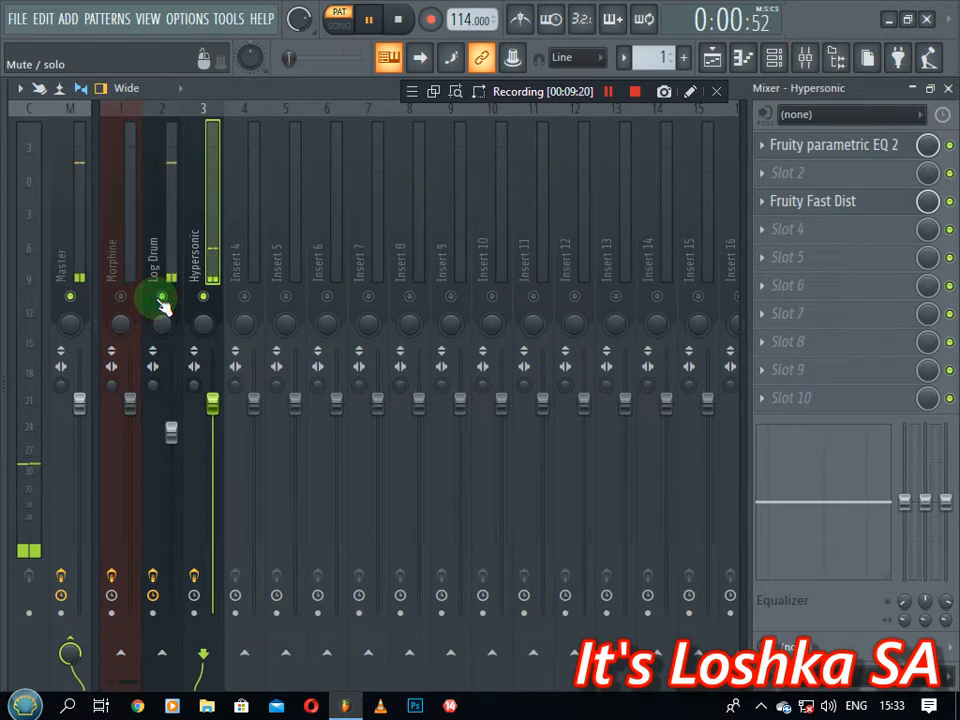
Select the Master track to show its Fruity Limiter effect chain
{"action": "scroll", "coordinate": [320, 213], "scroll_direction": "down", "scroll_amount": 5}
{"action": "scroll", "coordinate": [320, 213], "scroll_direction": "up", "scroll_amount": 5}
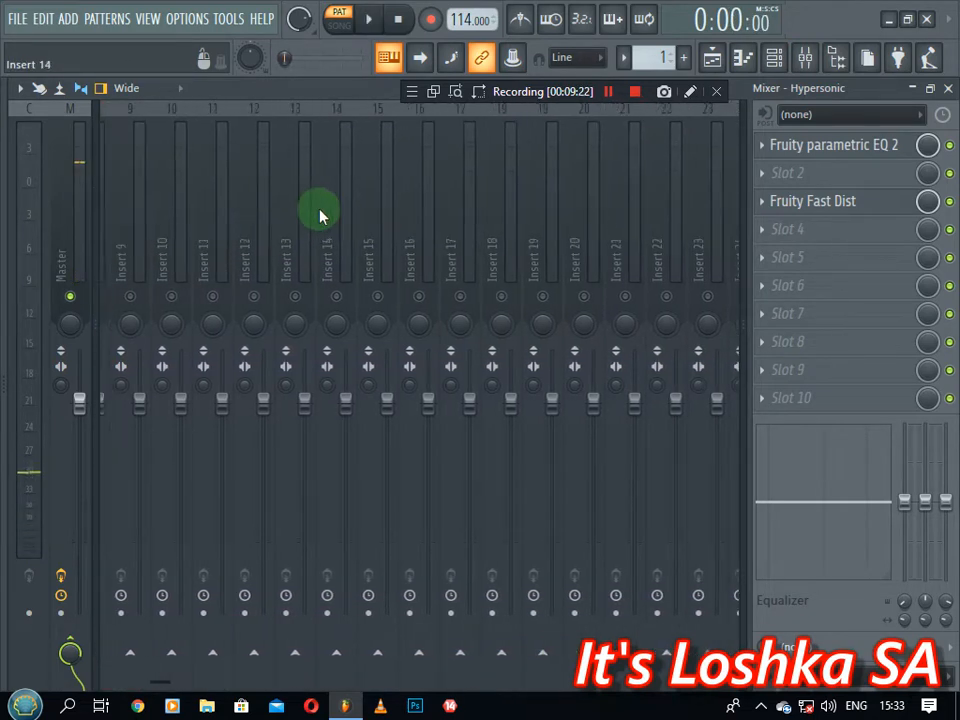
{"action": "scroll", "coordinate": [320, 214], "scroll_direction": "down", "scroll_amount": 6}
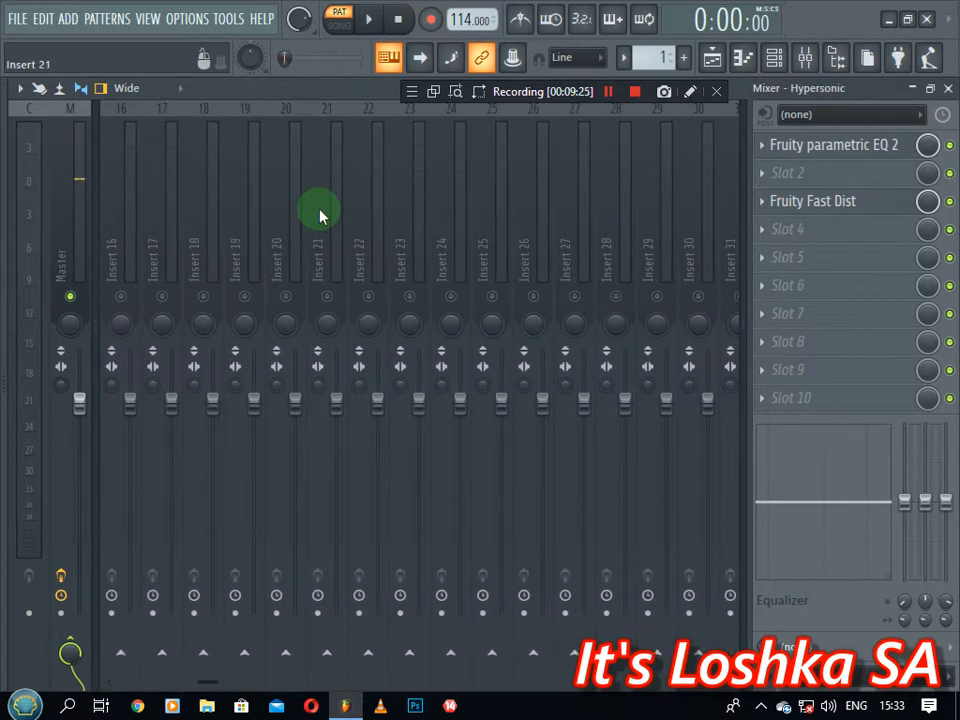
{"action": "scroll", "coordinate": [300, 218], "scroll_direction": "up", "scroll_amount": 6}
{"action": "left_click", "coordinate": [62, 240]}
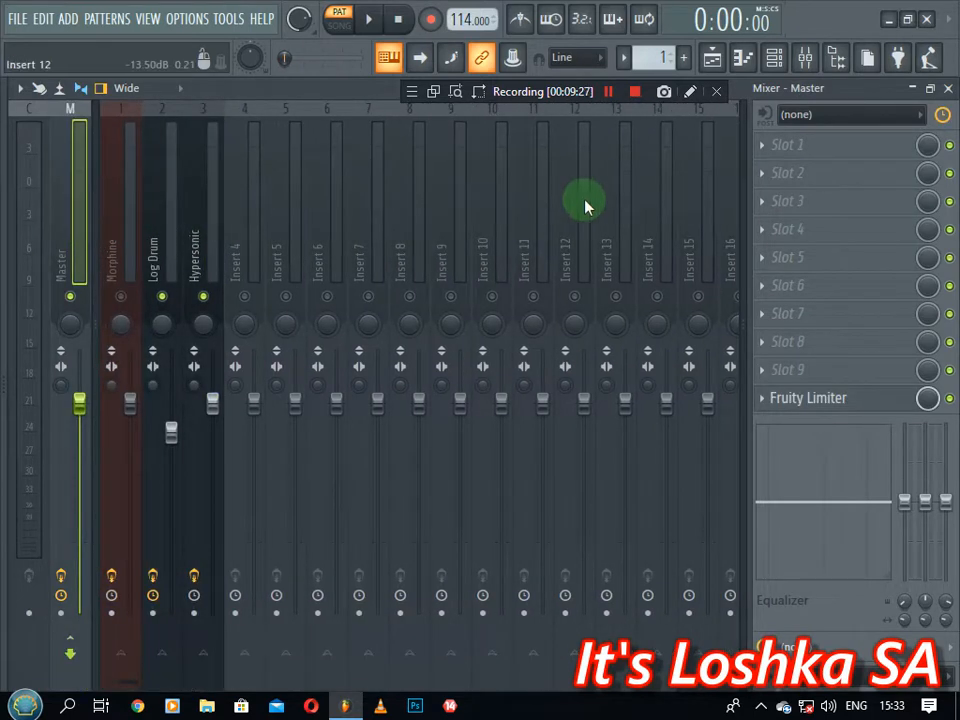
Route audio input In 1 into mixer Insert 11, armed for recording
{"action": "left_click", "coordinate": [525, 218]}
{"action": "left_click", "coordinate": [877, 124]}
{"action": "left_click", "coordinate": [825, 186]}
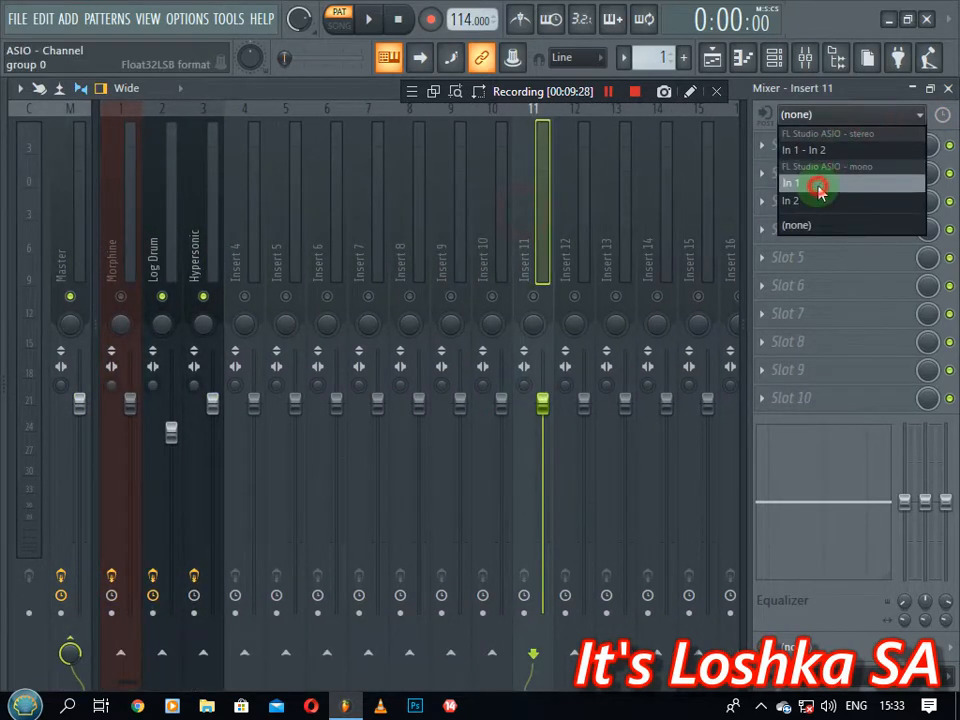
{"action": "left_click", "coordinate": [537, 311]}
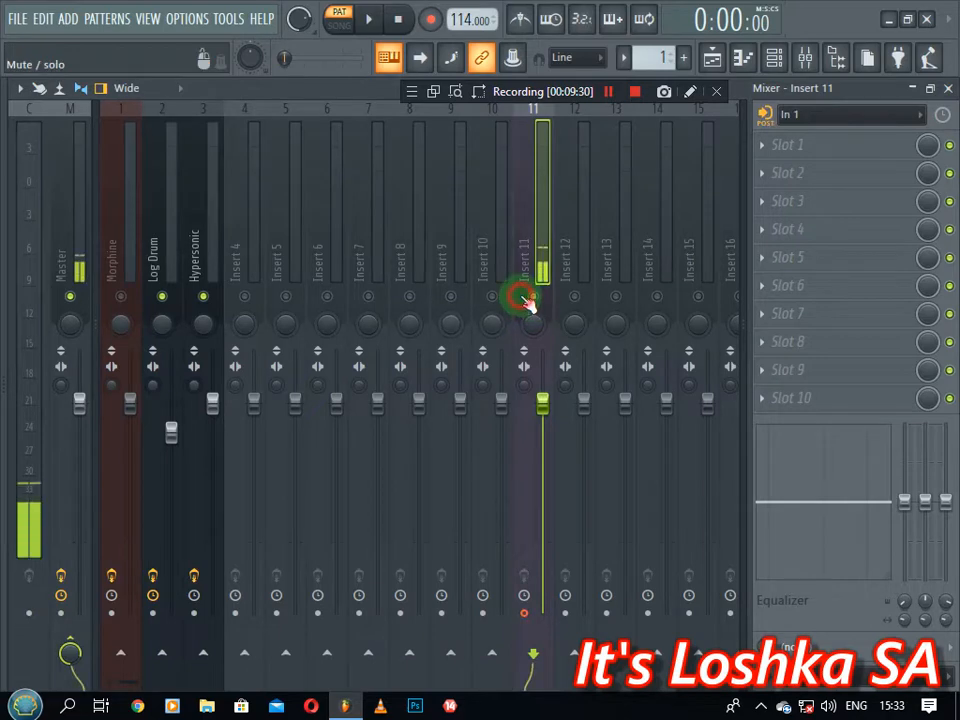
Lower Insert 11's fader slightly and start playback
{"action": "scroll", "coordinate": [525, 258], "scroll_direction": "down", "scroll_amount": 3}
{"action": "scroll", "coordinate": [525, 258], "scroll_direction": "up", "scroll_amount": 3}
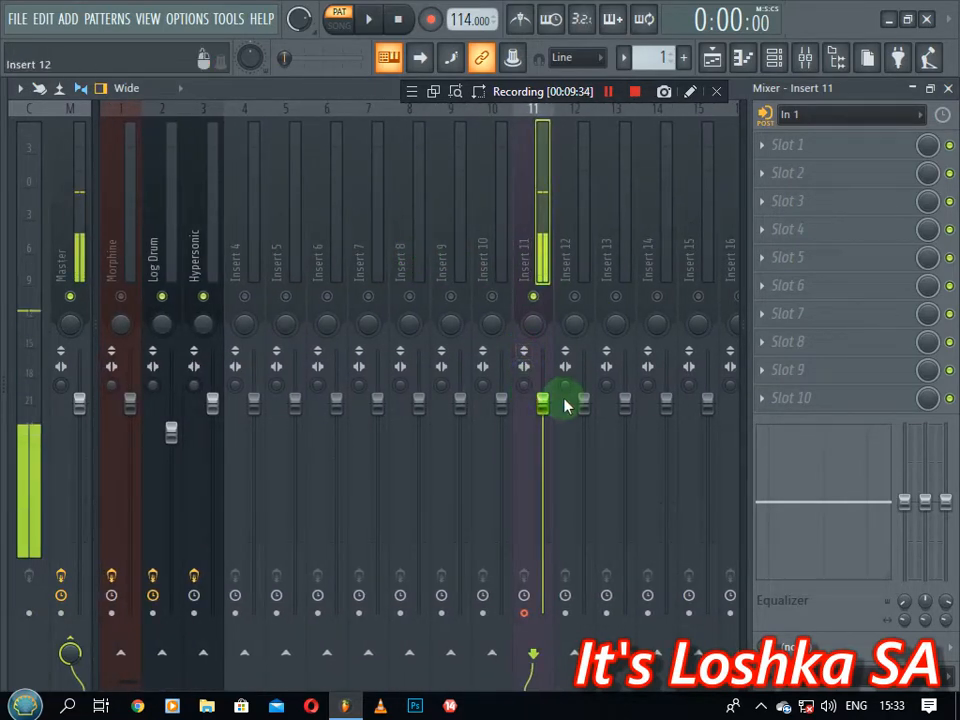
{"action": "scroll", "coordinate": [548, 410], "scroll_direction": "down", "scroll_amount": 2}
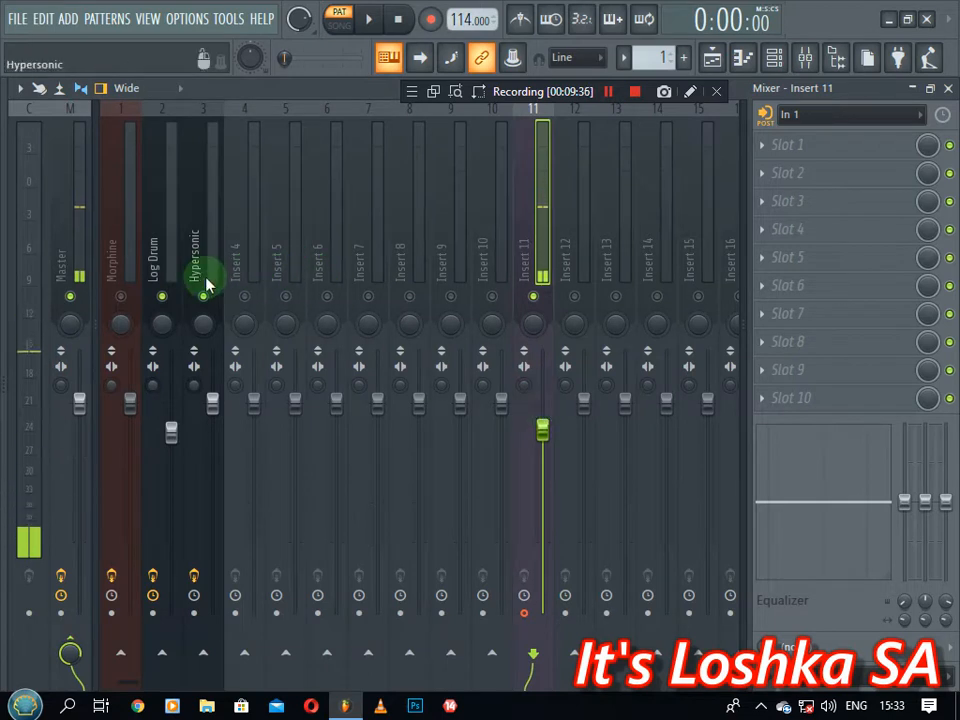
{"action": "key", "text": "space"}
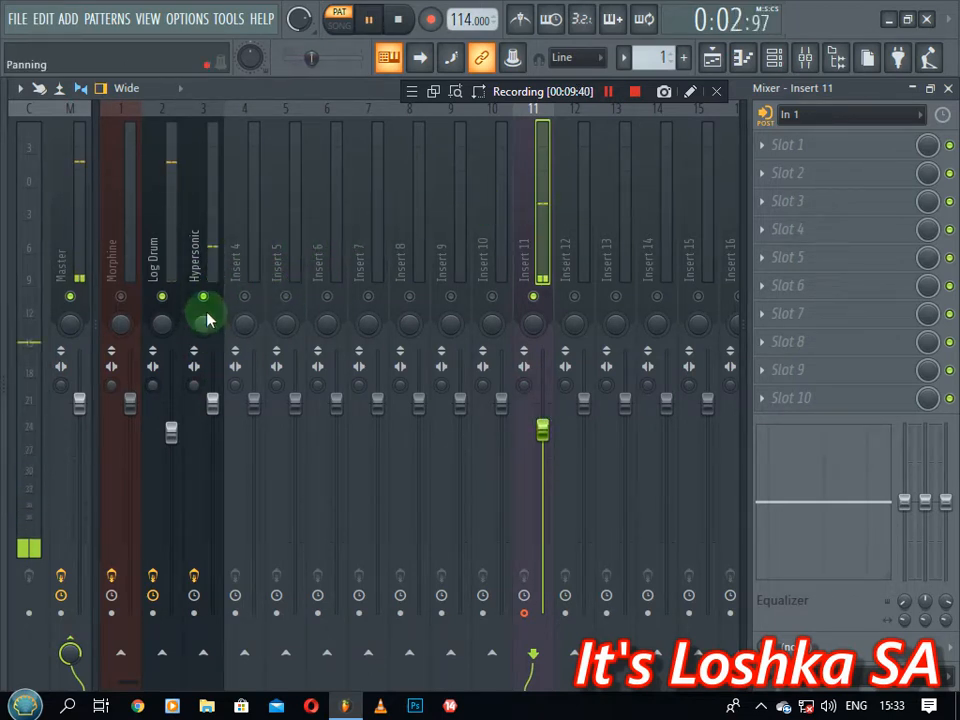
Load Maximus with the Punchy drums preset into Hypersonic's slot 2 and lower its fader to -3.3 dB
{"action": "left_click", "coordinate": [201, 253]}
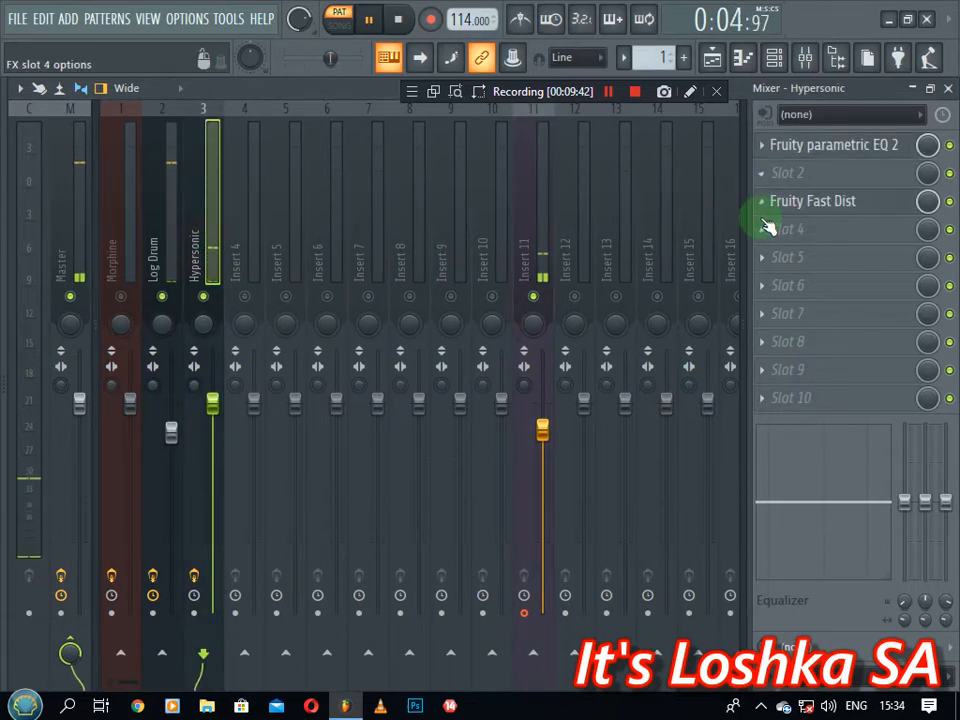
{"action": "left_click", "coordinate": [766, 176]}
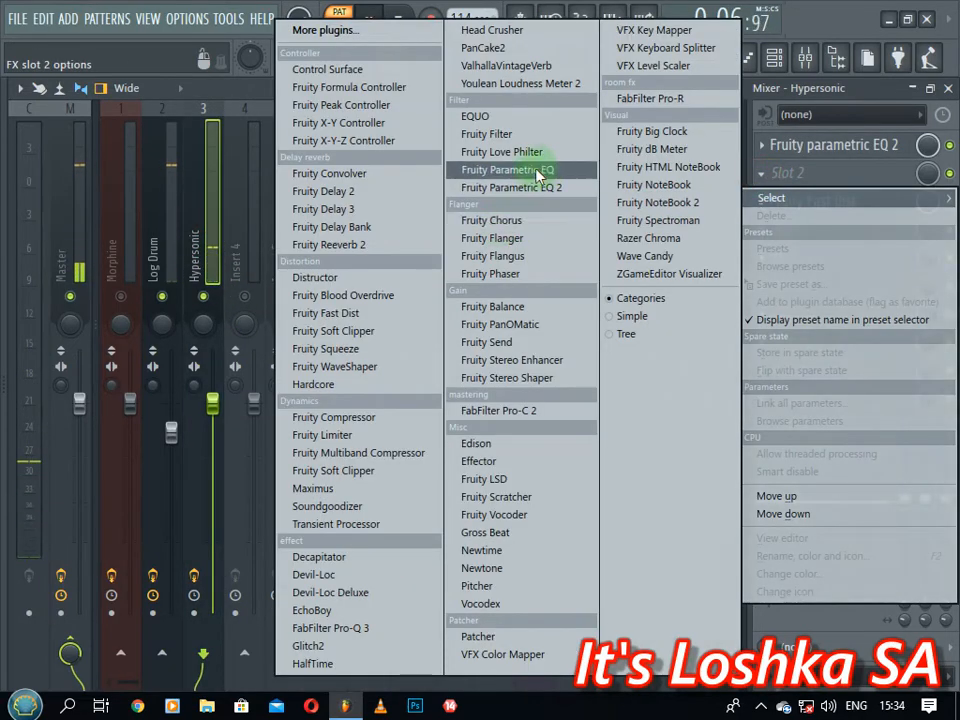
{"action": "left_click", "coordinate": [345, 489]}
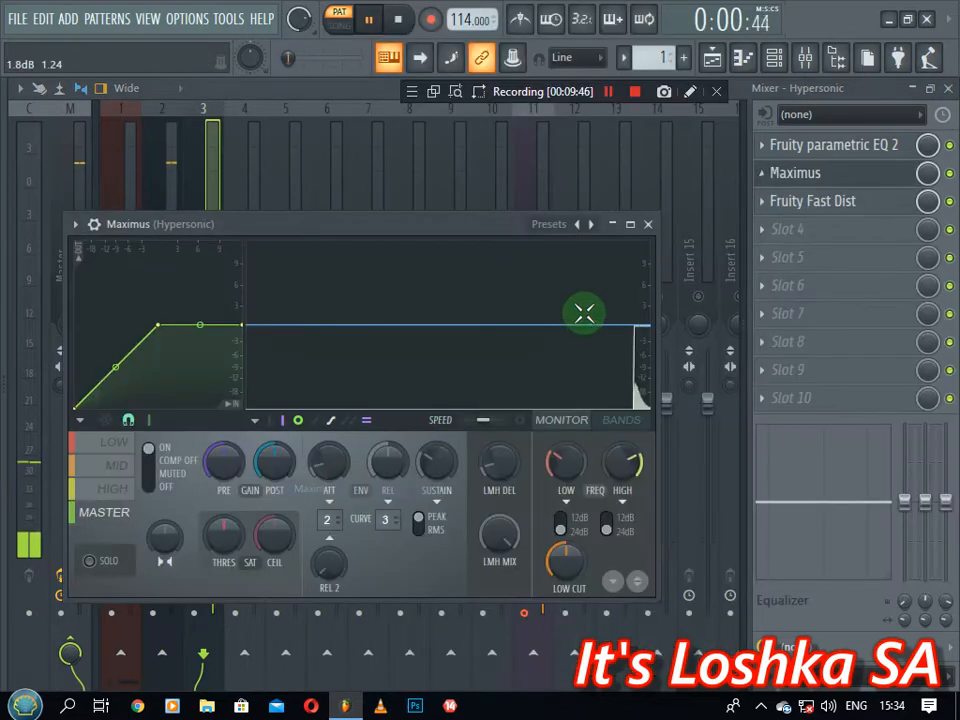
{"action": "left_click", "coordinate": [584, 225]}
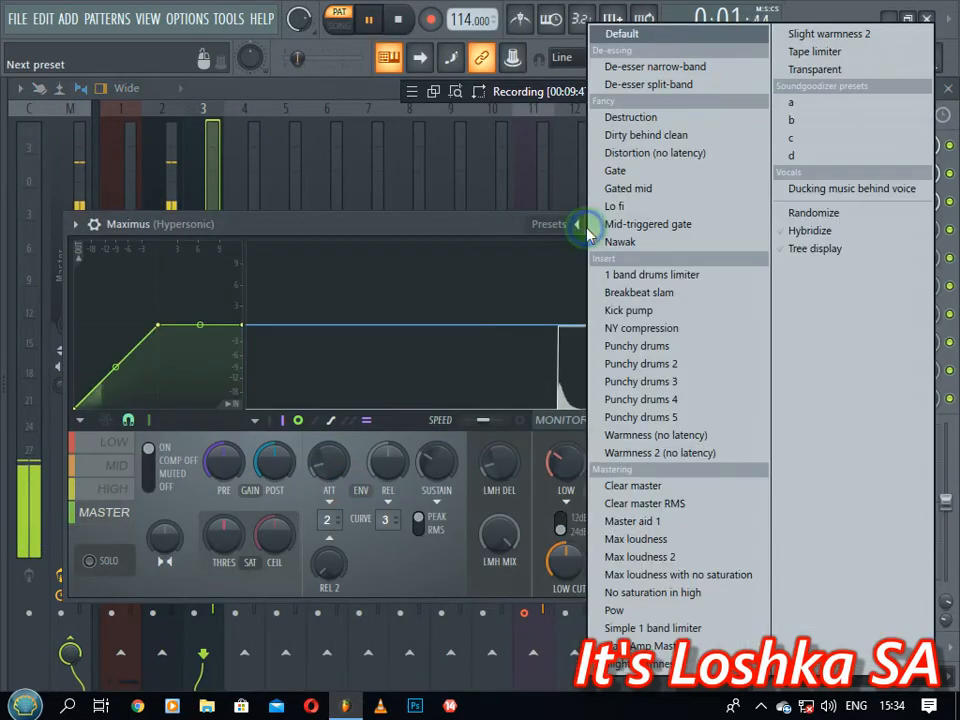
{"action": "left_click", "coordinate": [617, 347]}
{"action": "left_click", "coordinate": [646, 226]}
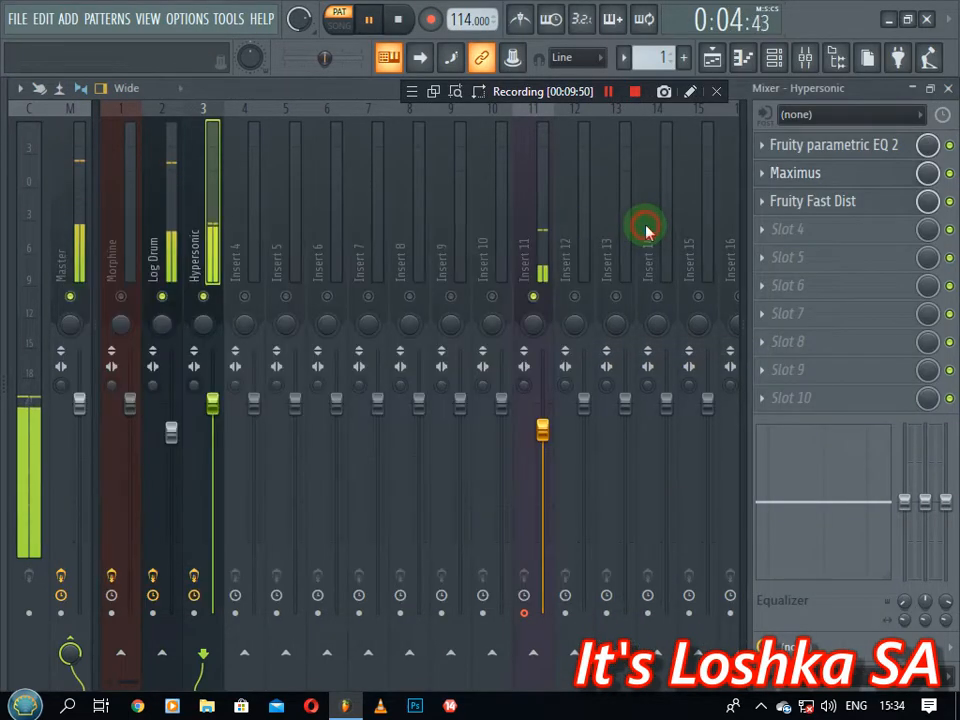
{"action": "left_click_drag", "start_coordinate": [213, 403], "coordinate": [222, 432]}
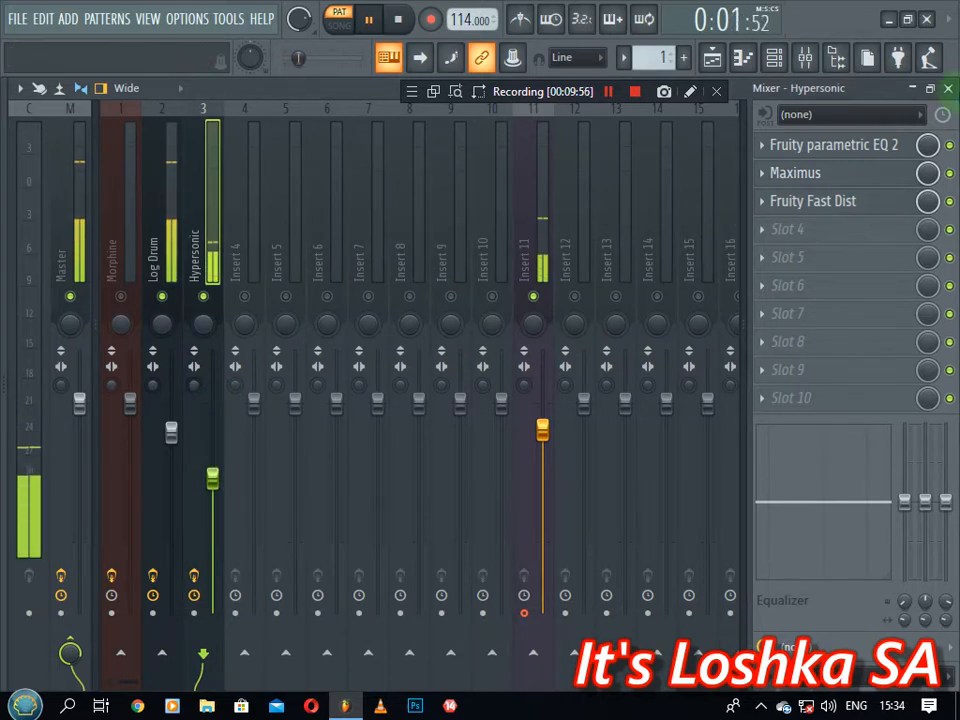
Close the Mixer, stop playback, and close the Fast Dist, Hypersonic and DX10 windows
{"action": "left_click", "coordinate": [946, 89]}
{"action": "key", "text": "space"}
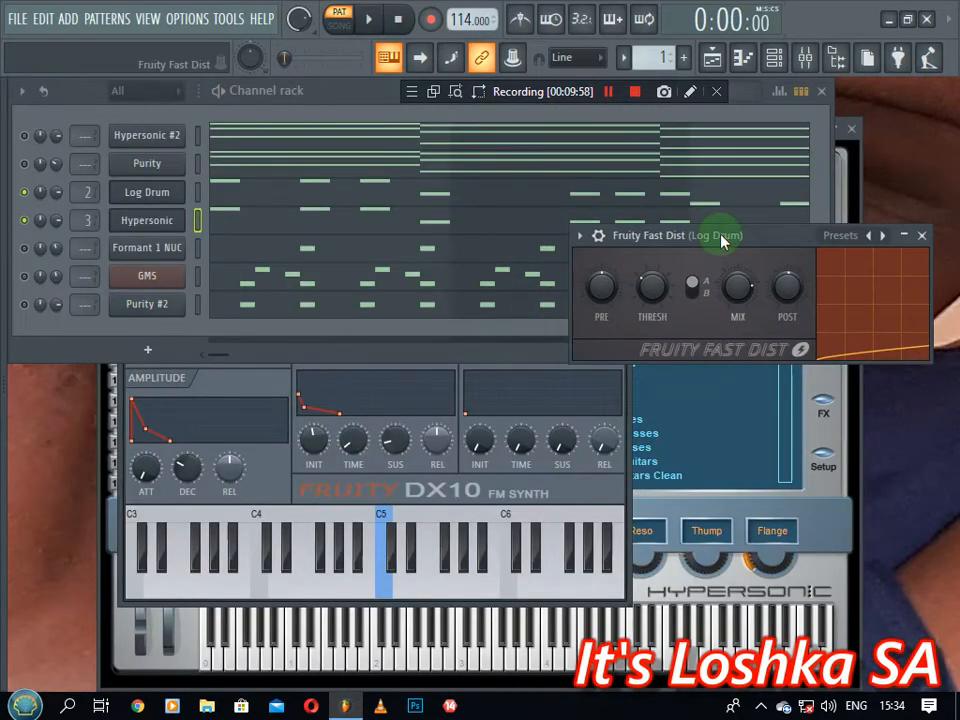
{"action": "left_click", "coordinate": [913, 237]}
{"action": "left_click", "coordinate": [920, 236]}
{"action": "left_click", "coordinate": [851, 128]}
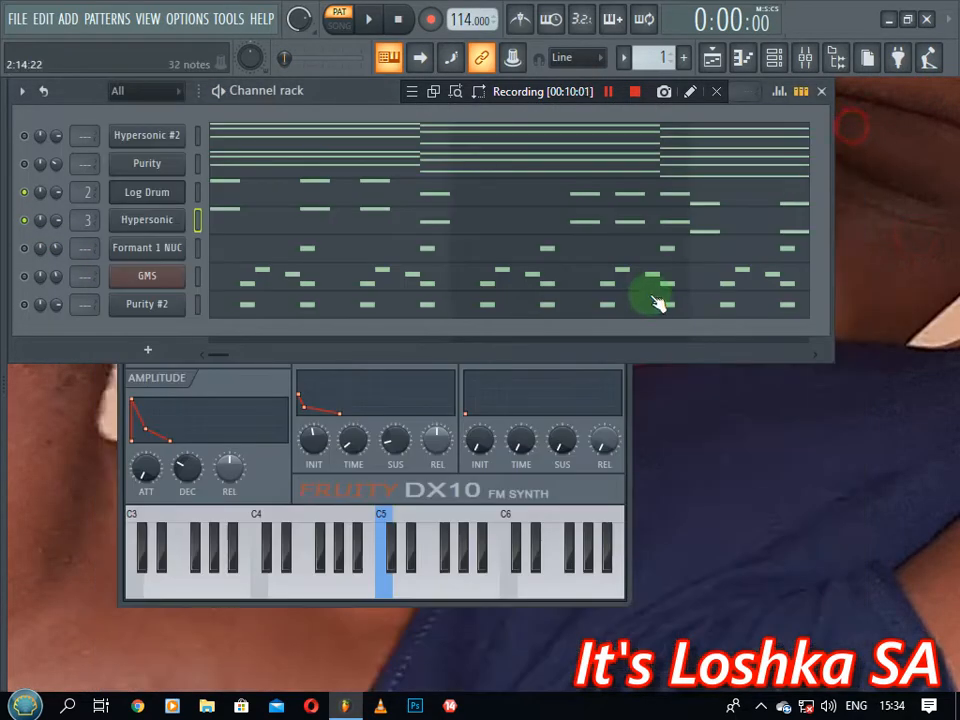
{"action": "left_click", "coordinate": [630, 393]}
{"action": "left_click", "coordinate": [618, 225]}
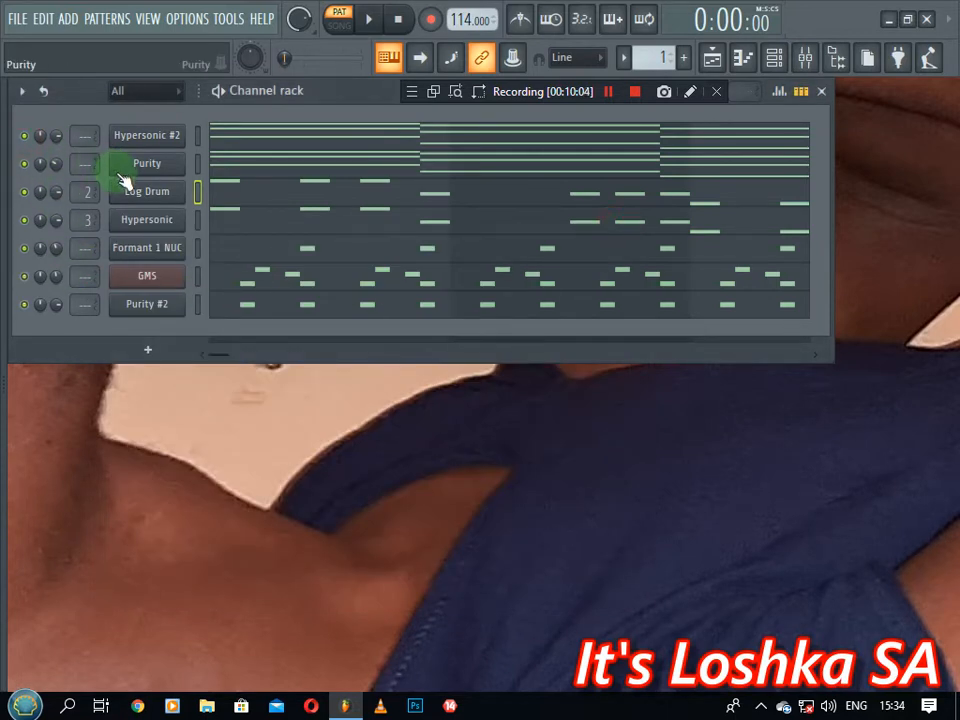
{"action": "key", "text": "space"}
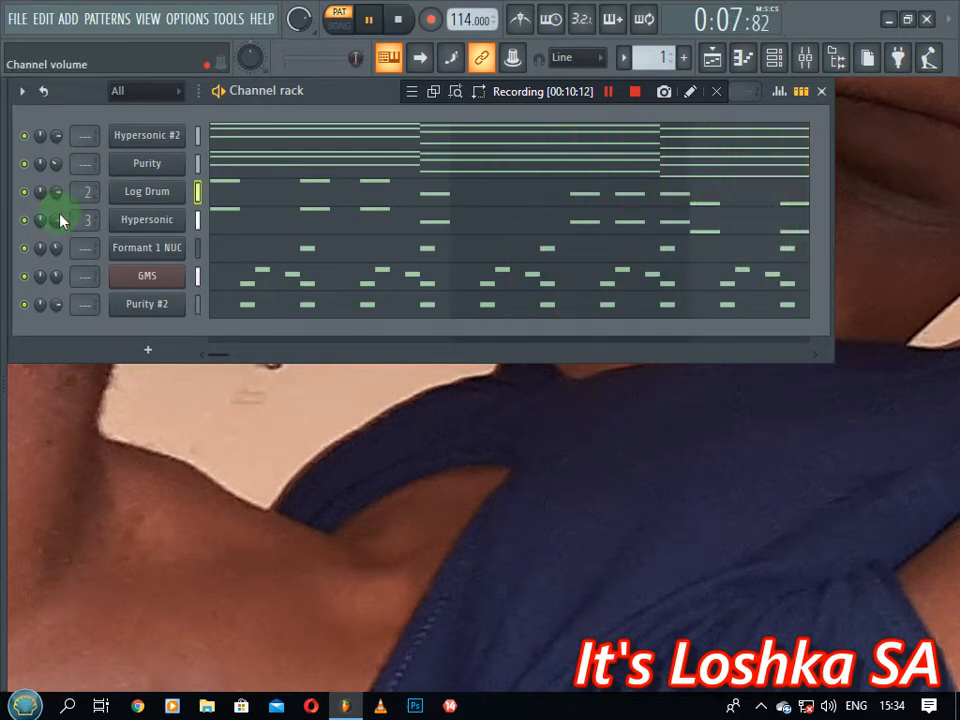
{"action": "key", "text": "space"}
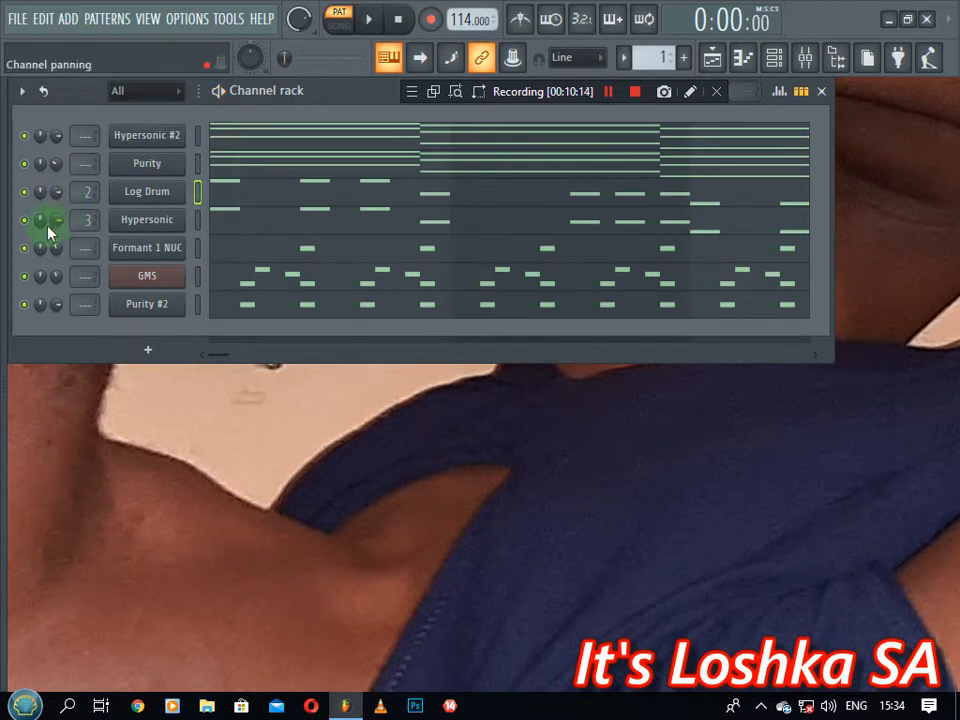
{"action": "scroll", "coordinate": [56, 217], "scroll_direction": "down", "scroll_amount": 3}
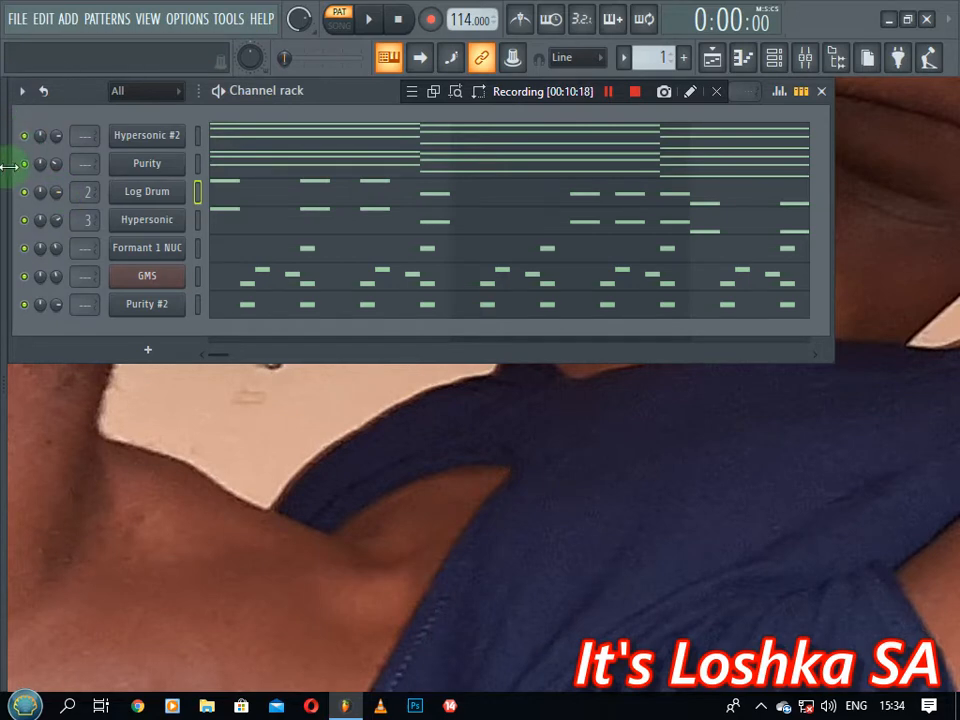
{"action": "left_click_drag", "start_coordinate": [7, 179], "coordinate": [108, 187]}
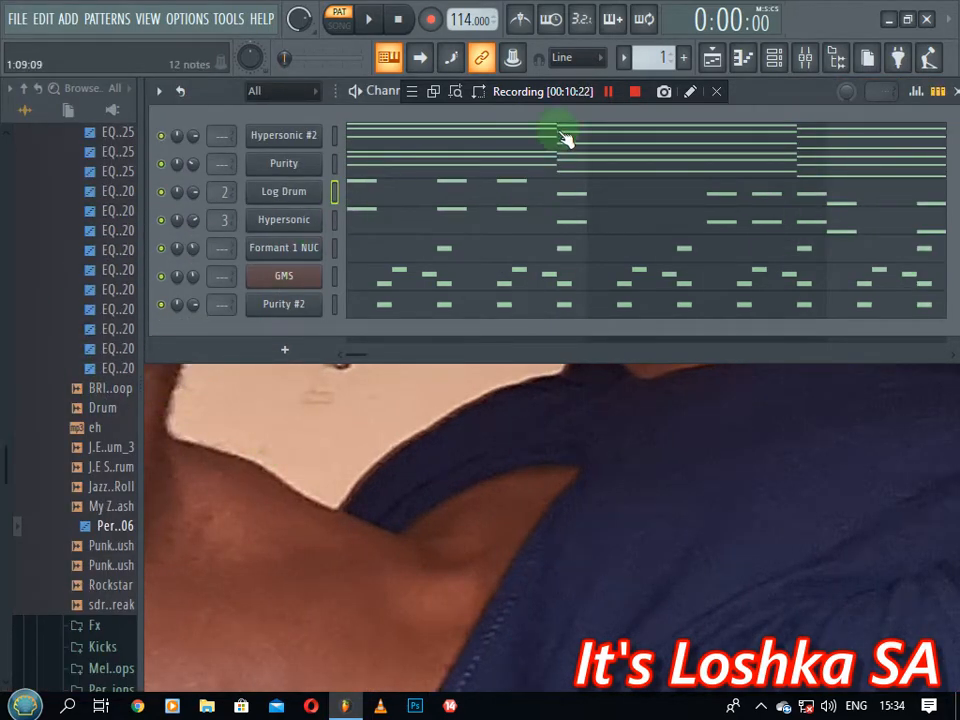
Add the (Cyda) kick from J.E Sample Pack 1 as a new channel in Pattern 2
{"action": "scroll", "coordinate": [34, 326], "scroll_direction": "up", "scroll_amount": 8}
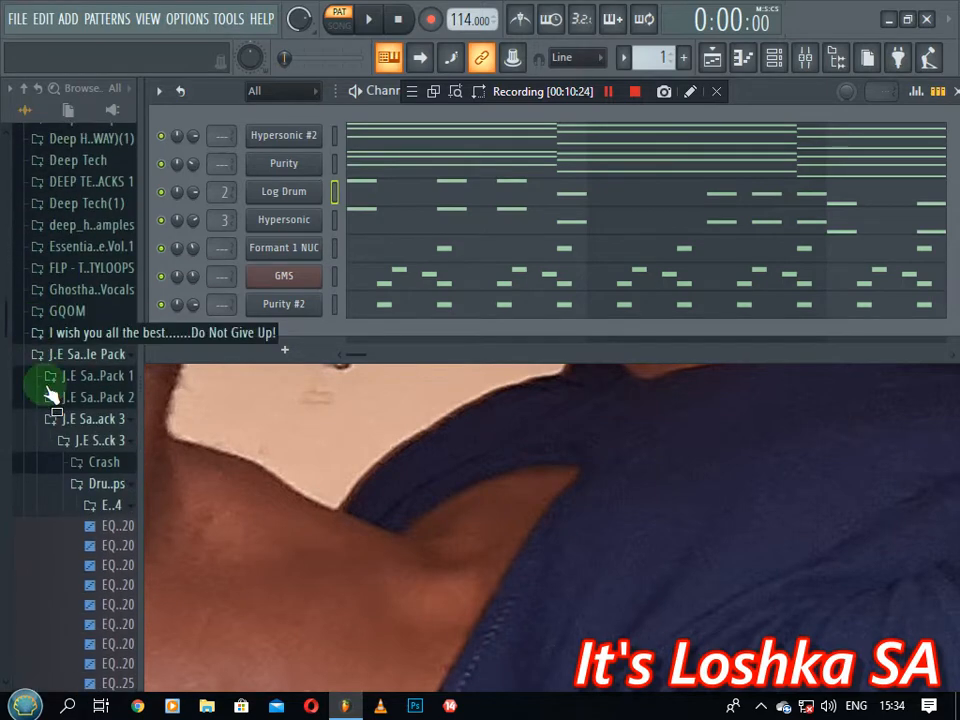
{"action": "left_click", "coordinate": [80, 421]}
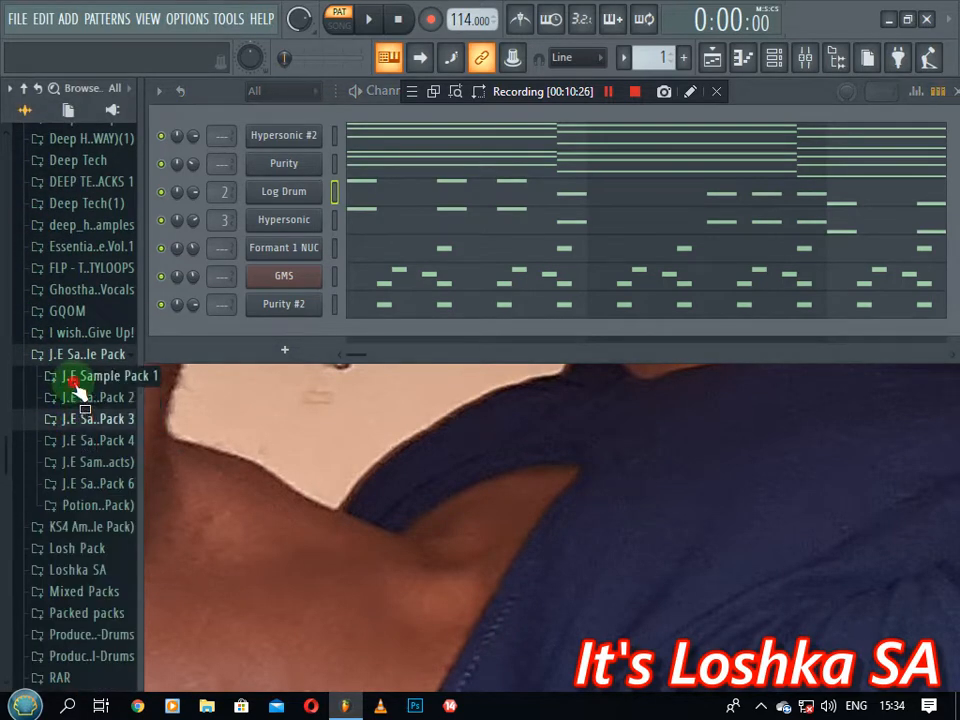
{"action": "left_click", "coordinate": [74, 384]}
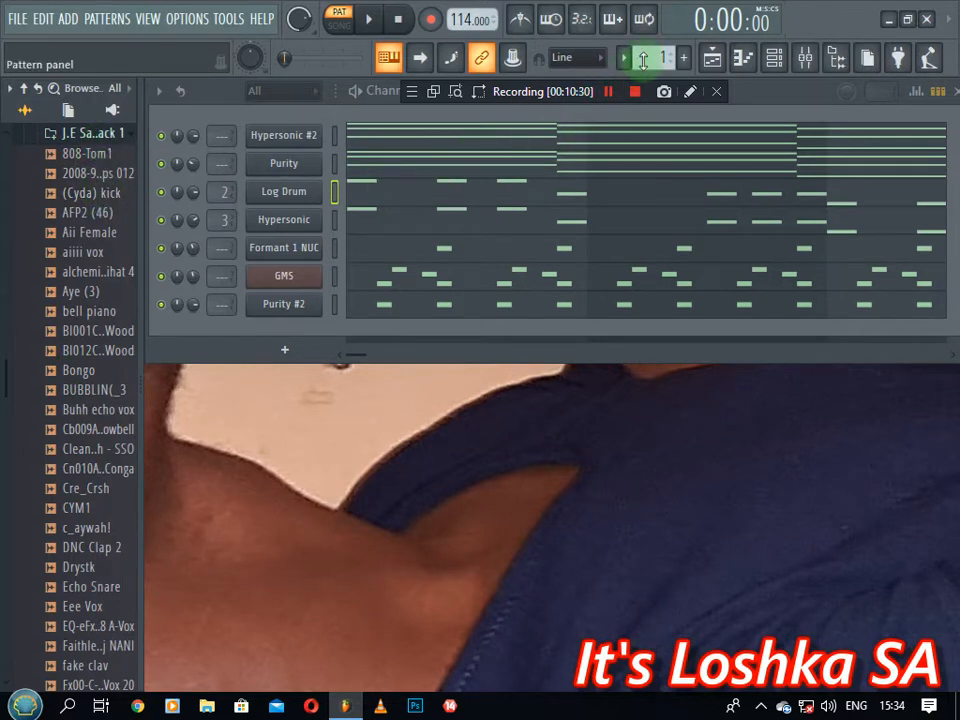
{"action": "scroll", "coordinate": [644, 58], "scroll_direction": "up", "scroll_amount": 1}
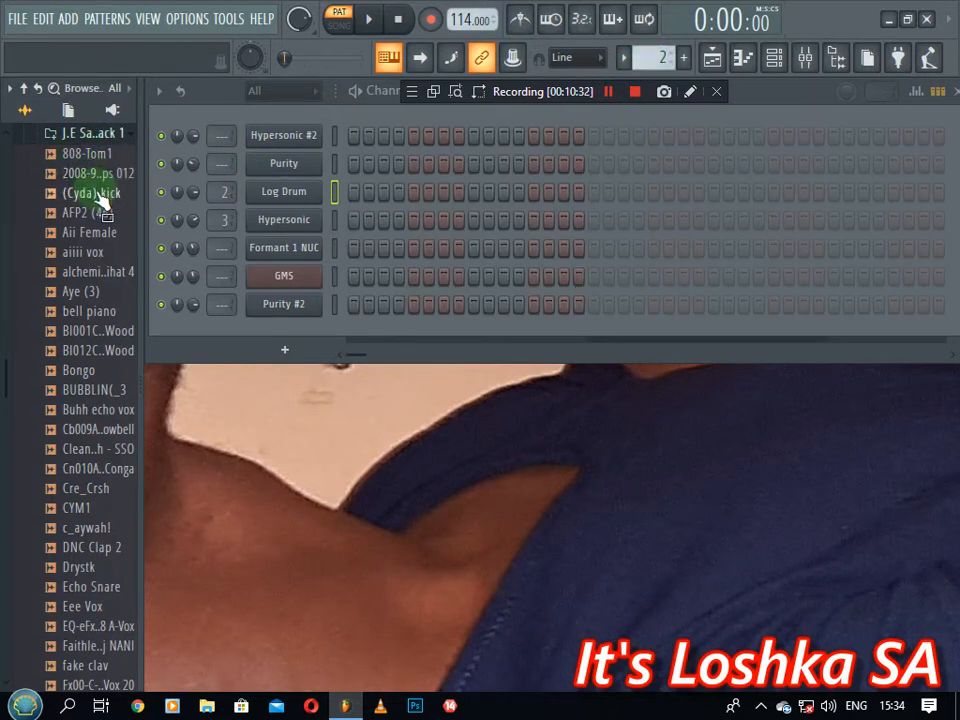
{"action": "left_click_drag", "start_coordinate": [209, 122], "coordinate": [208, 118]}
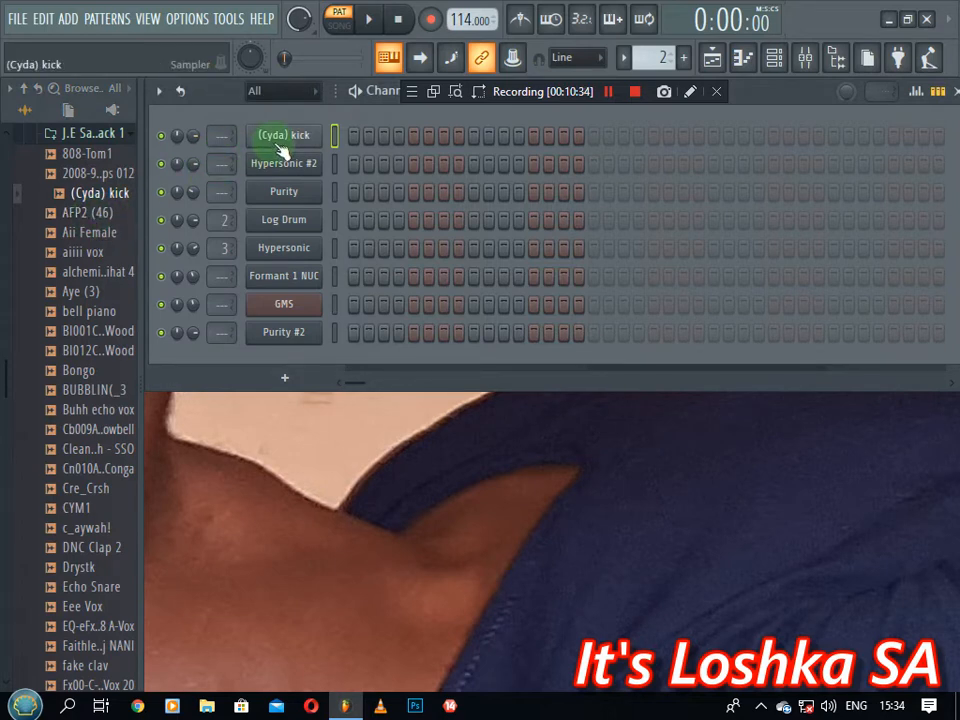
Fill the kick row every 4 steps and add extra kick hits
{"action": "left_click", "coordinate": [590, 137]}
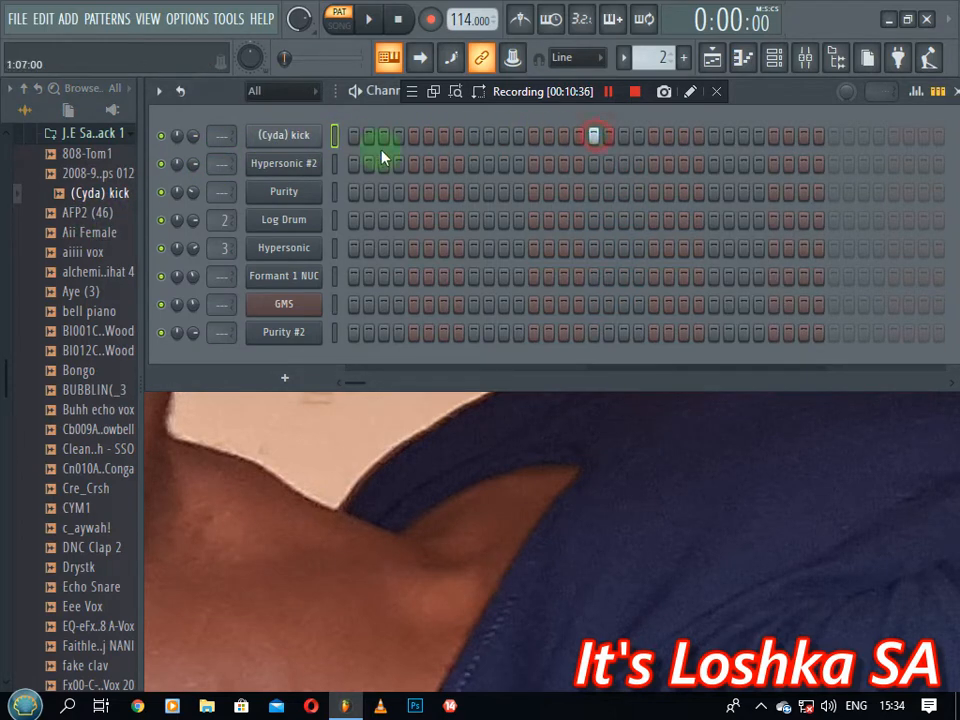
{"action": "right_click", "coordinate": [320, 130]}
{"action": "left_click", "coordinate": [527, 213]}
{"action": "left_click", "coordinate": [563, 137]}
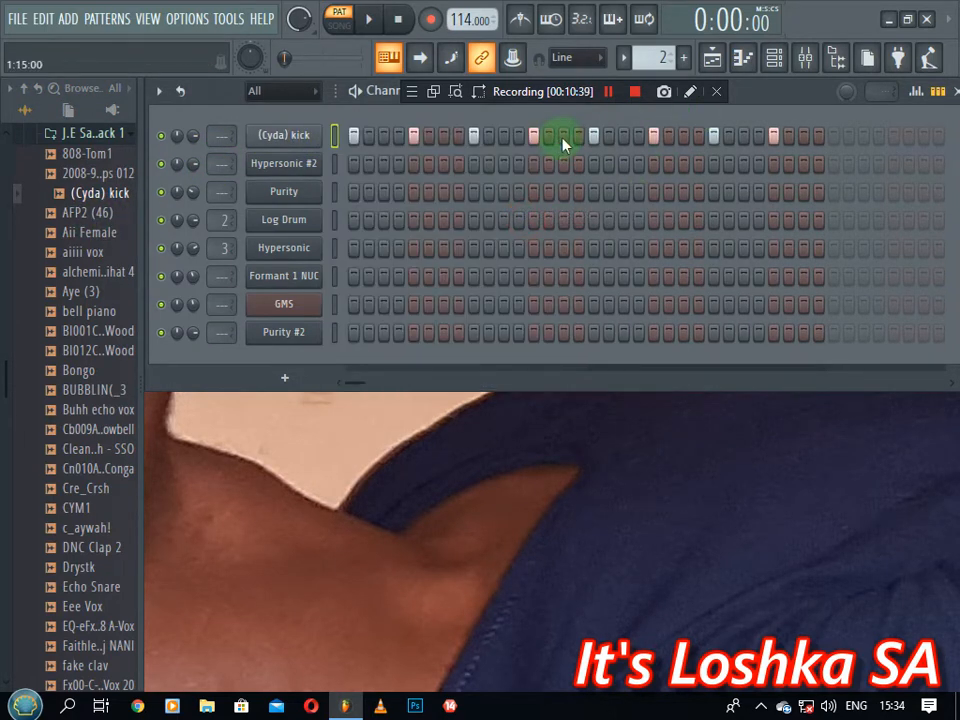
{"action": "left_click", "coordinate": [428, 164]}
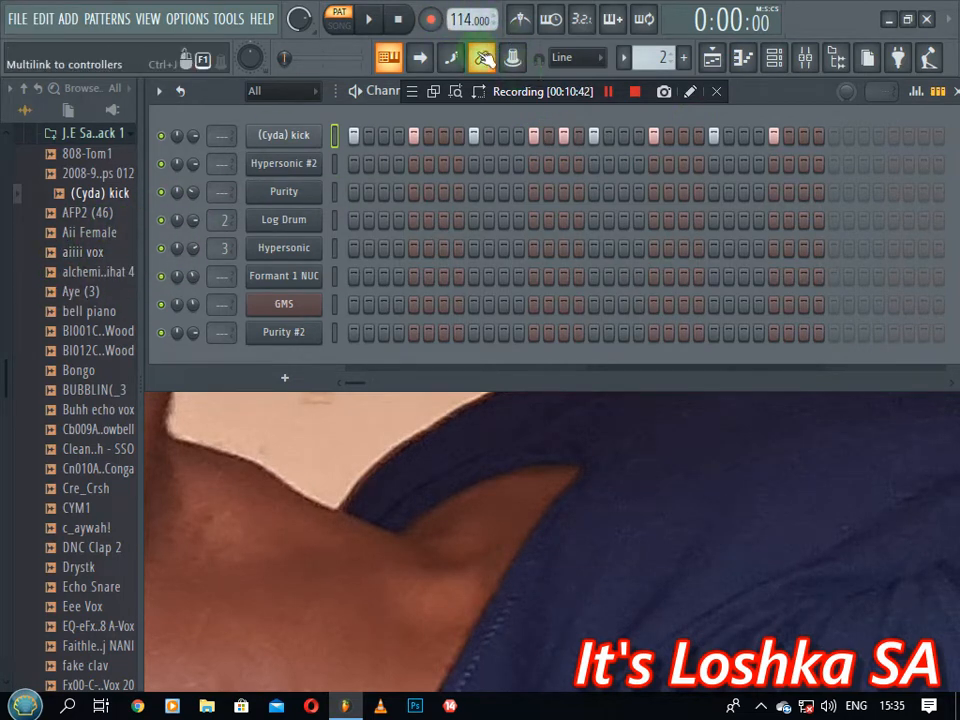
Collapse the J.E sample packs and expand KS4 Amapiano Sound Kit > Bongos
{"action": "left_click", "coordinate": [110, 138]}
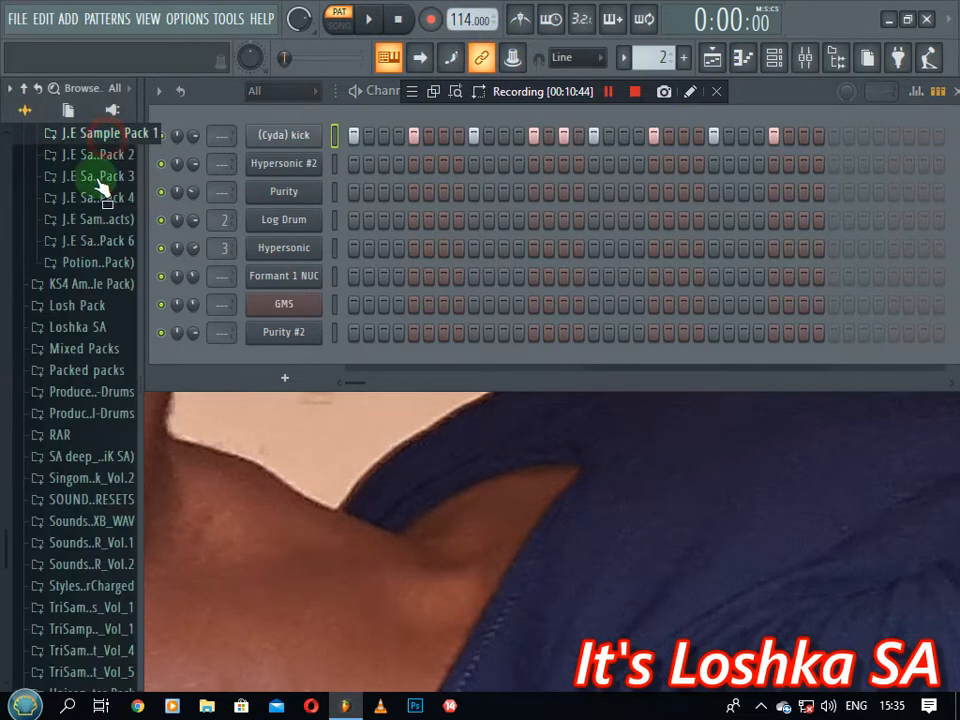
{"action": "left_click", "coordinate": [101, 248]}
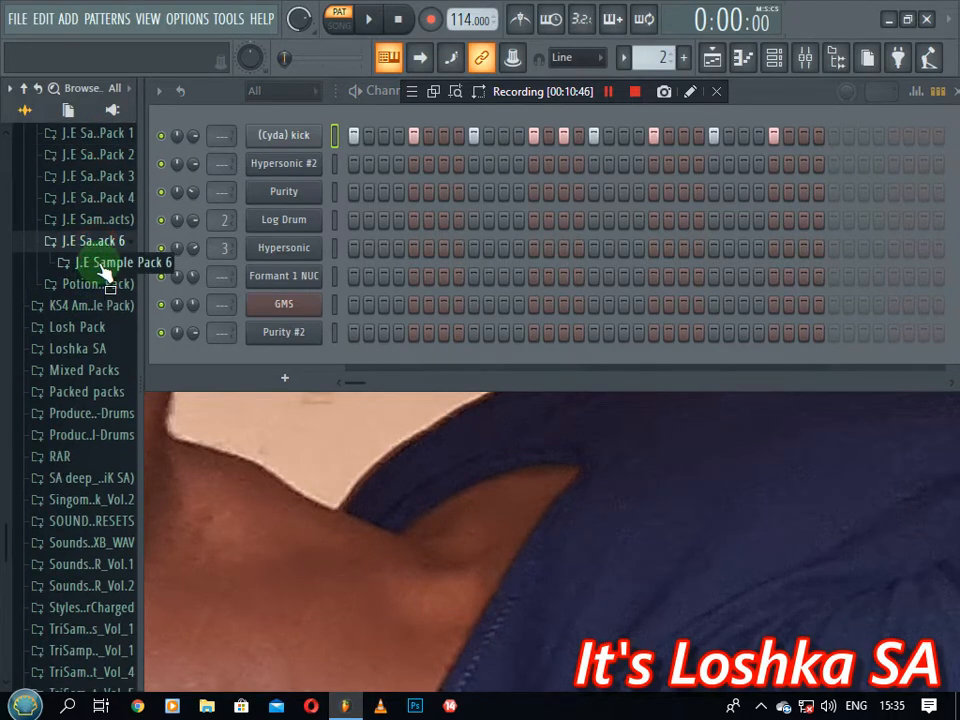
{"action": "left_click", "coordinate": [101, 248]}
{"action": "left_click", "coordinate": [96, 283]}
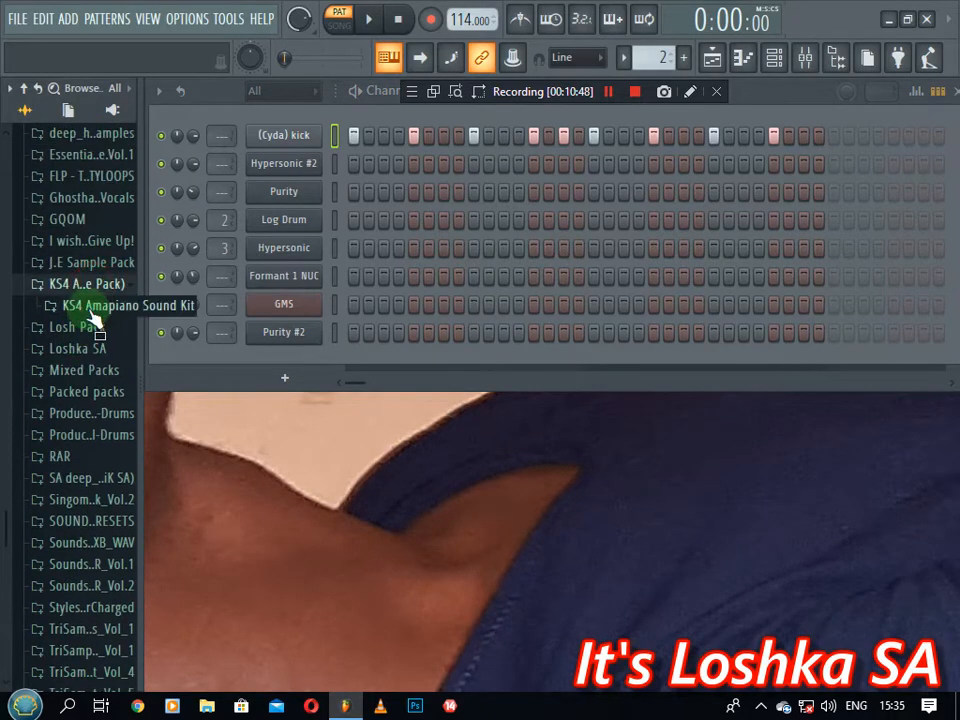
{"action": "left_click", "coordinate": [96, 310]}
{"action": "left_click", "coordinate": [95, 327]}
{"action": "left_click", "coordinate": [112, 350]}
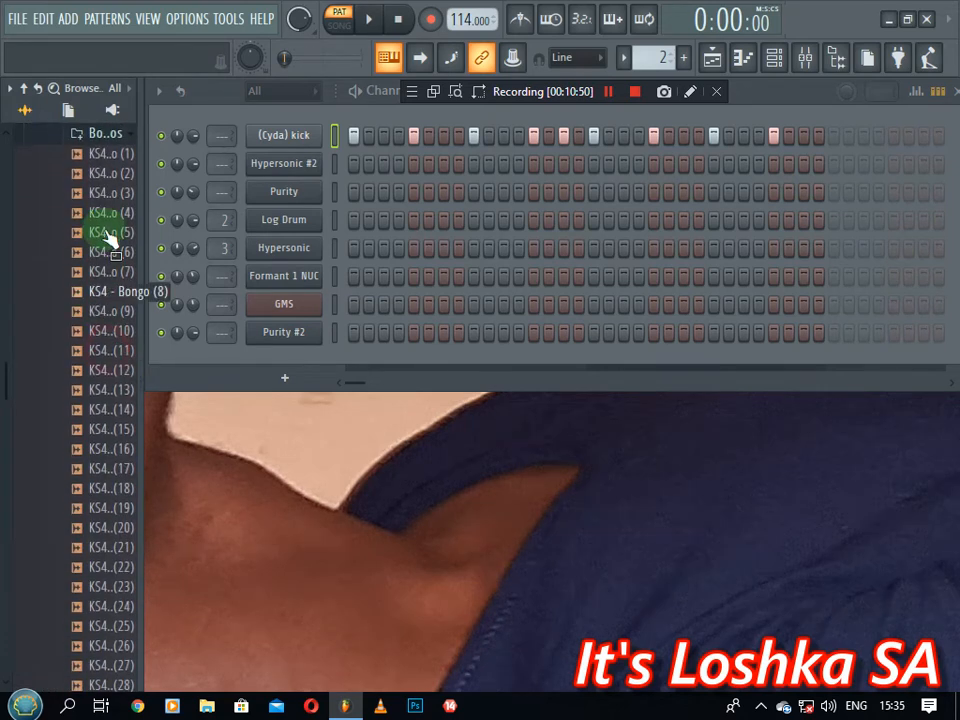
Preview the KS4 bongo samples, including Bongo (6) through Bongo (10)
{"action": "left_click", "coordinate": [118, 213]}
{"action": "left_click", "coordinate": [118, 232]}
{"action": "left_click", "coordinate": [115, 251]}
{"action": "left_click", "coordinate": [118, 271]}
{"action": "left_click", "coordinate": [118, 291]}
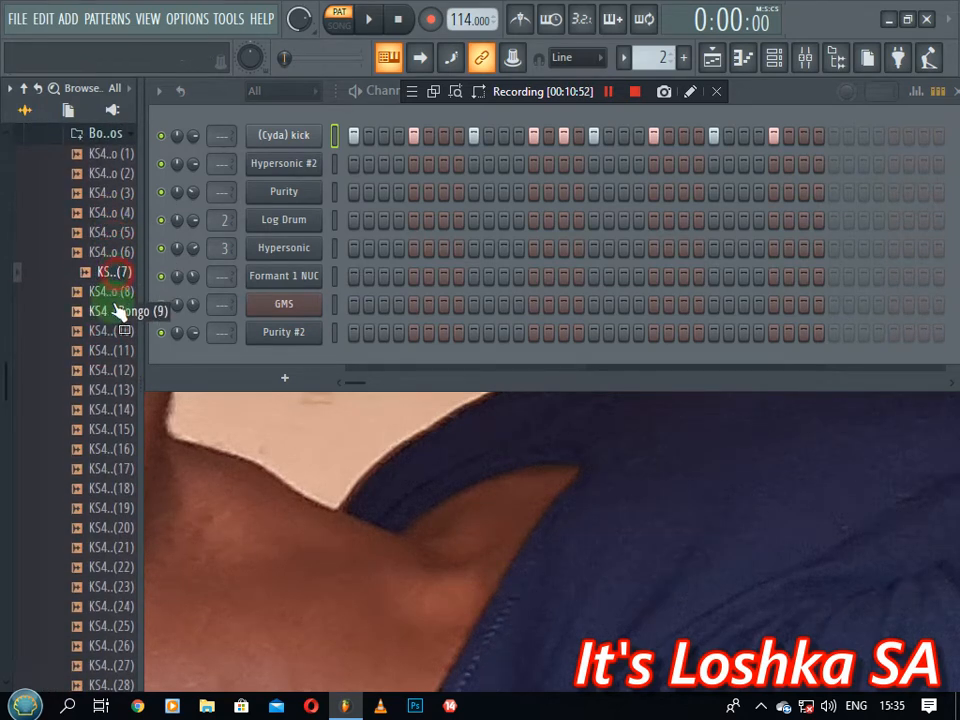
{"action": "left_click", "coordinate": [118, 311]}
{"action": "left_click", "coordinate": [118, 330]}
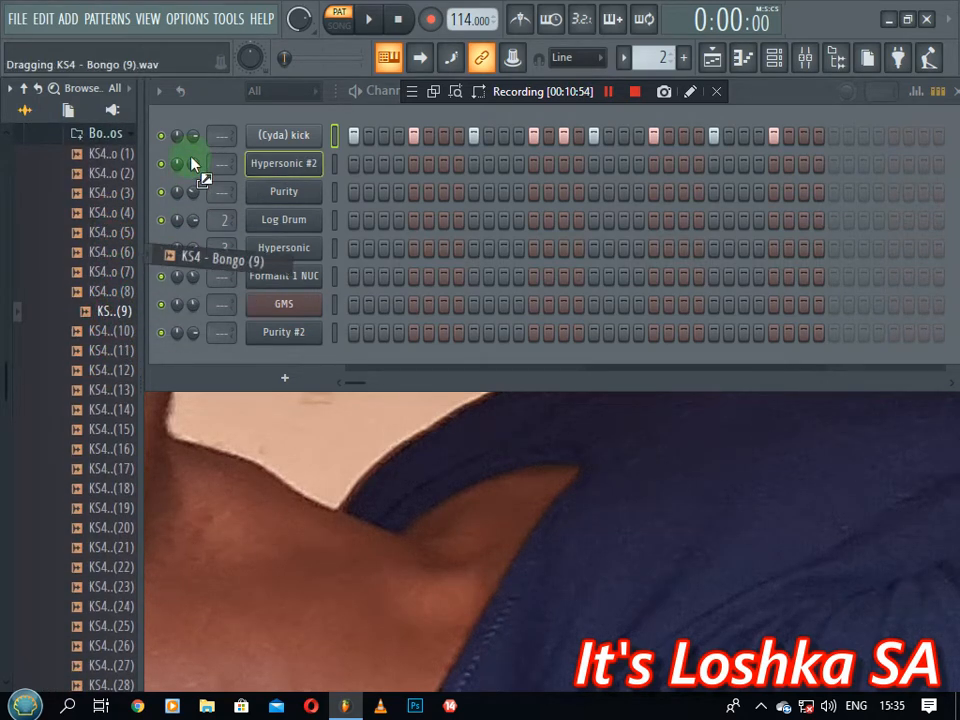
Delete the (Cyda) kick channel from the Channel rack
{"action": "left_click_drag", "start_coordinate": [192, 163], "coordinate": [64, 225]}
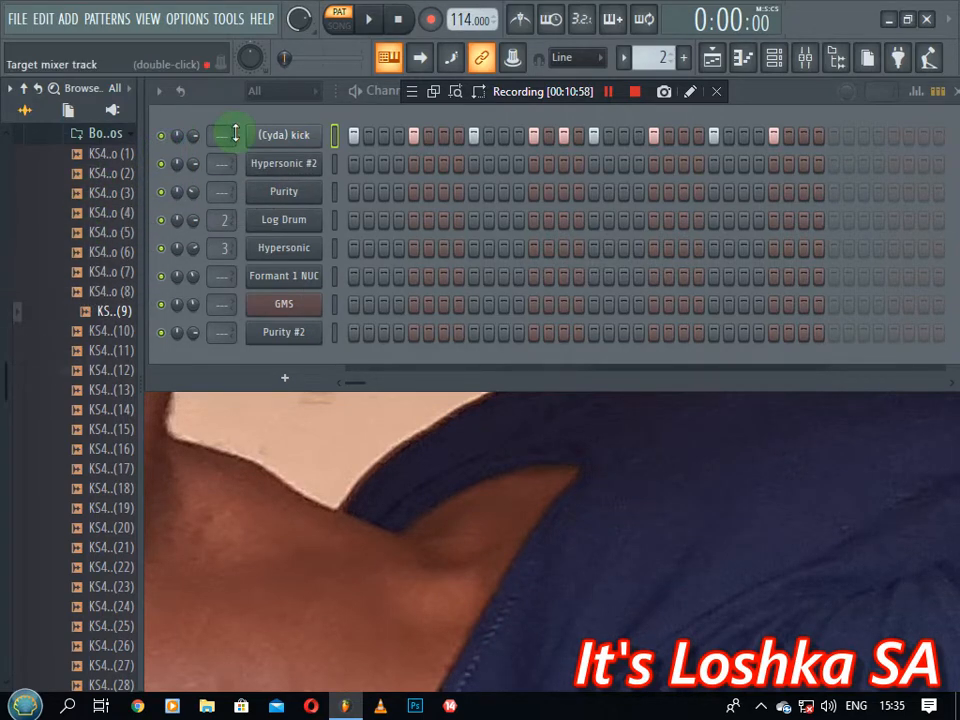
{"action": "right_click", "coordinate": [270, 140]}
{"action": "left_click", "coordinate": [376, 335]}
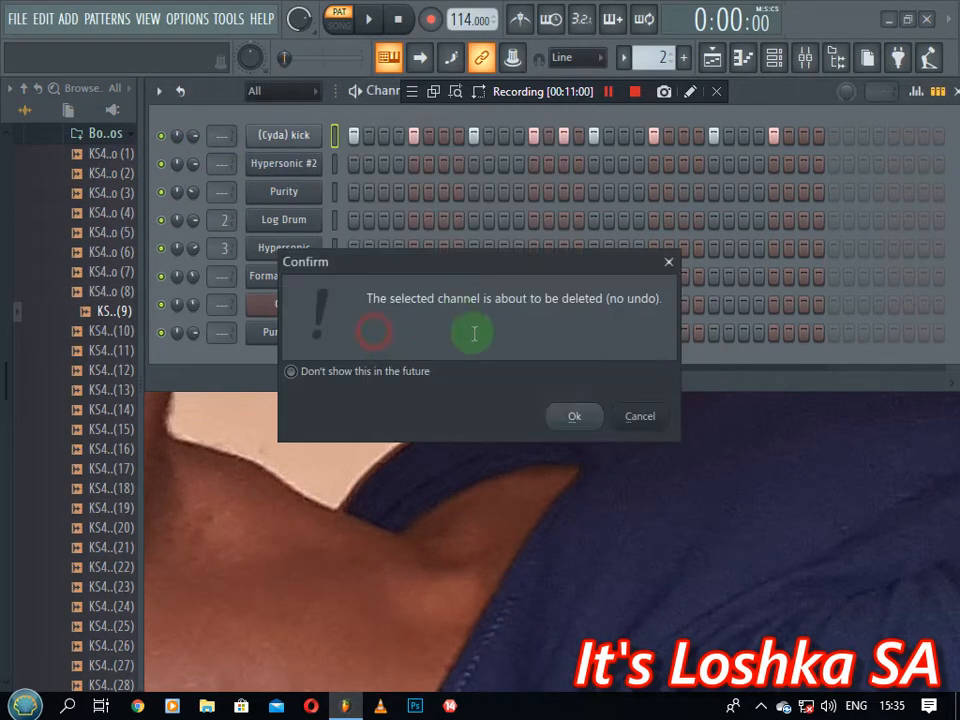
{"action": "left_click", "coordinate": [567, 416]}
Create a new channel filter group named DRUMS
{"action": "left_click", "coordinate": [272, 94]}
{"action": "left_click", "coordinate": [308, 104]}
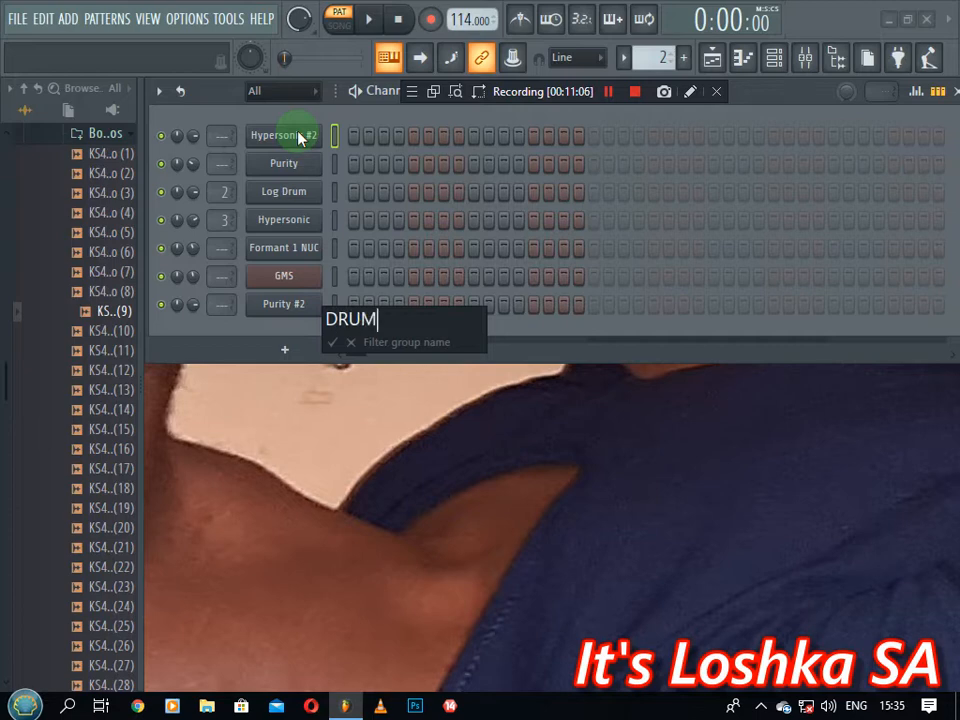
{"action": "key", "text": "Return"}
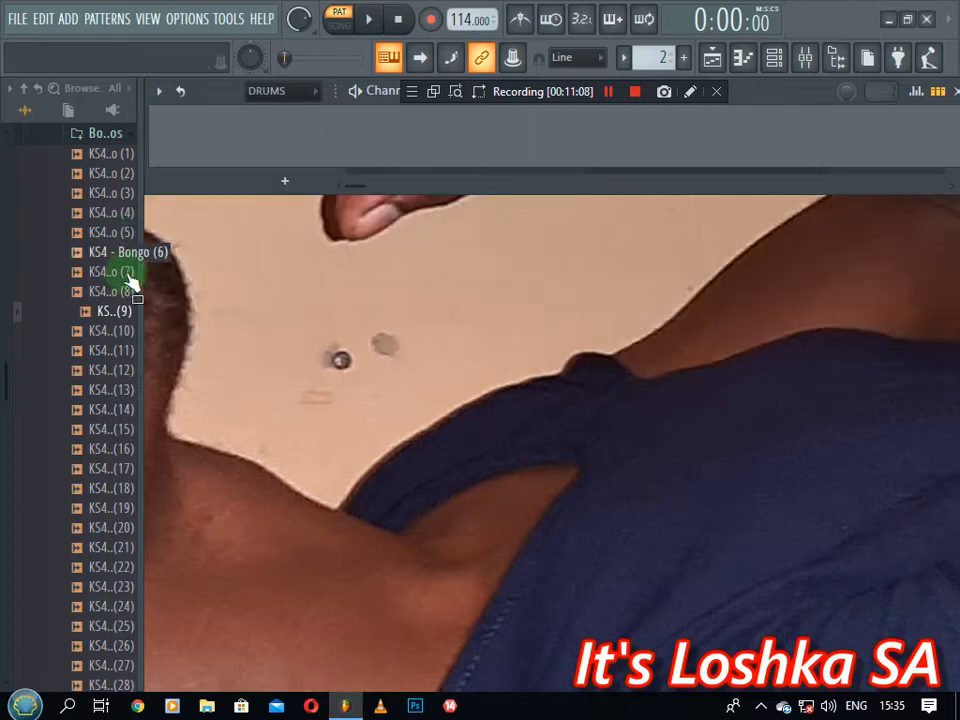
Add KS4 - Bongo (9) and KS4 - Bongo (12) as channels in DRUMS
{"action": "left_click_drag", "start_coordinate": [120, 325], "coordinate": [249, 165]}
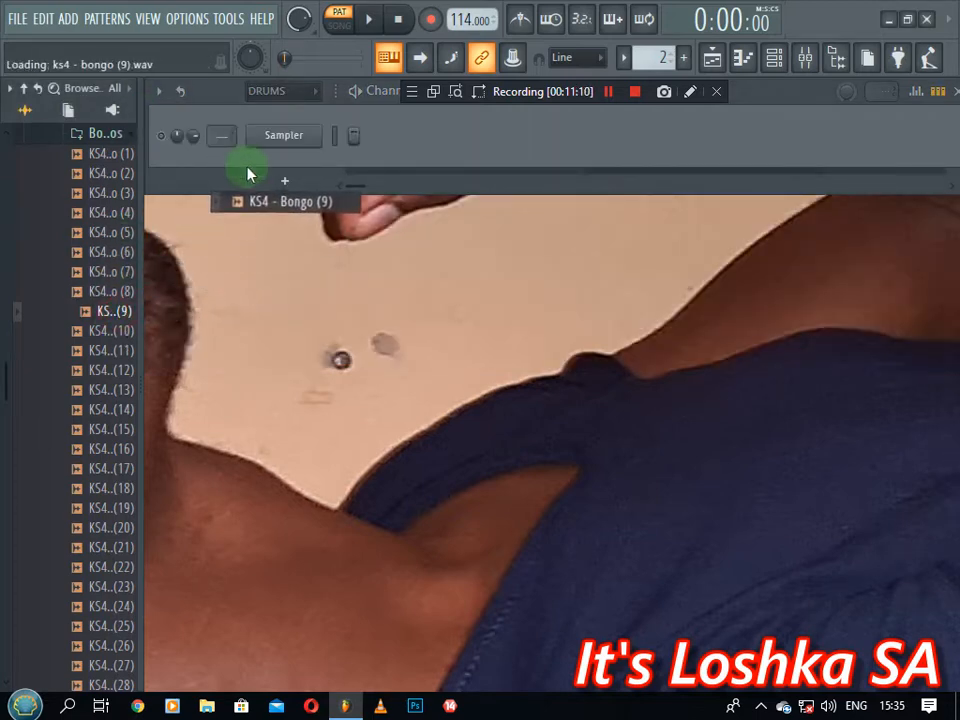
{"action": "left_click", "coordinate": [100, 350]}
{"action": "left_click", "coordinate": [109, 368]}
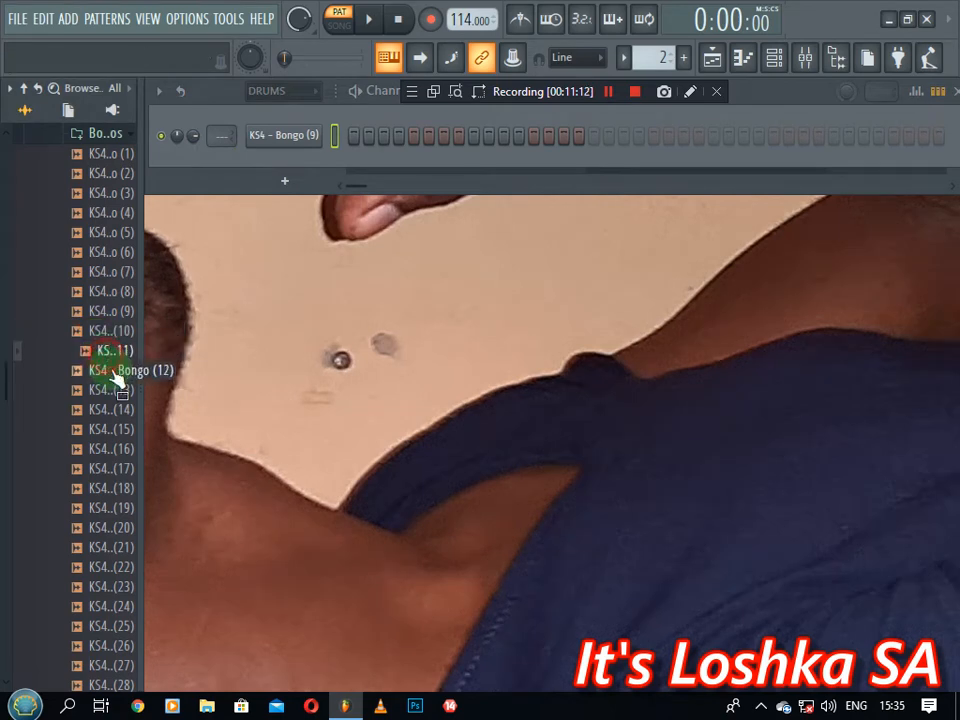
{"action": "left_click_drag", "start_coordinate": [188, 248], "coordinate": [270, 165]}
Preview Bongos (5), (6), (7), (13) and (19), then add KS4 - Bongo (17) as a third channel
{"action": "left_click", "coordinate": [120, 272]}
{"action": "left_click", "coordinate": [120, 251]}
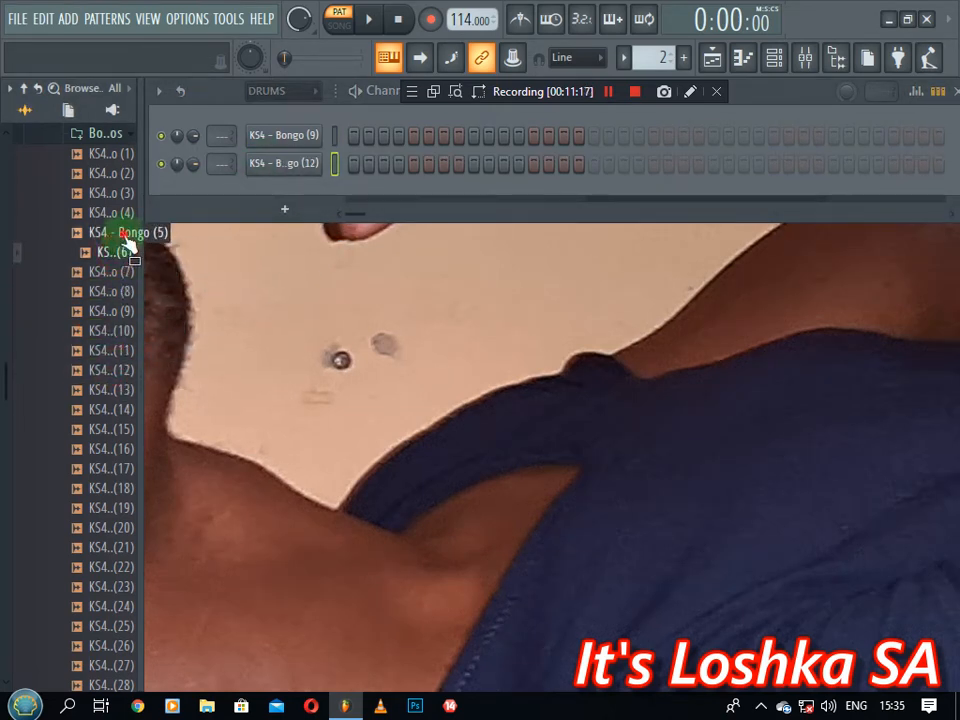
{"action": "left_click", "coordinate": [121, 232]}
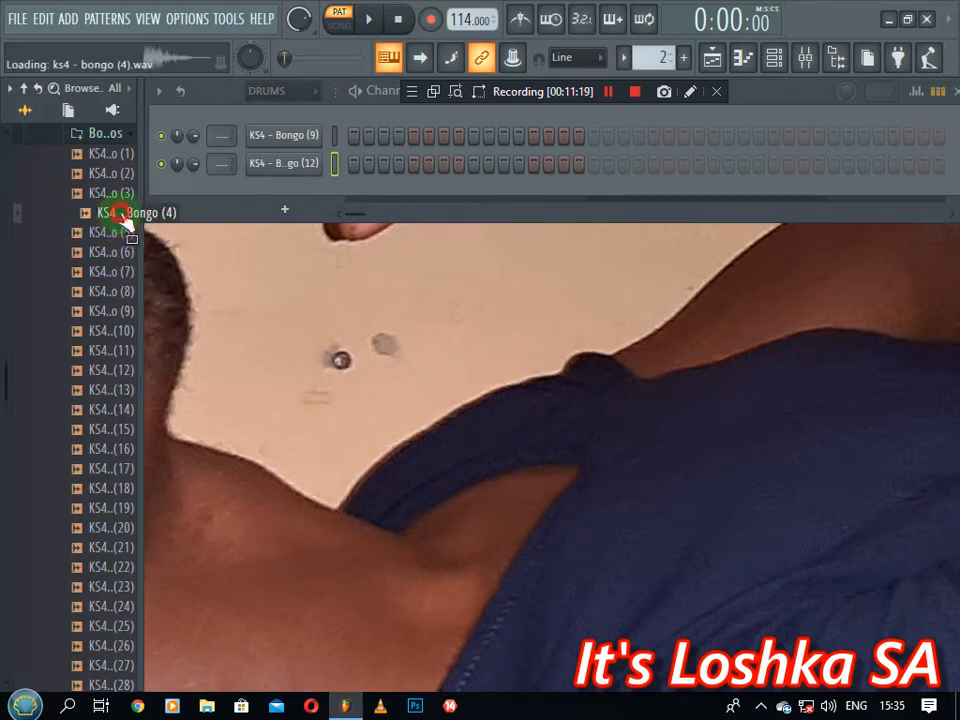
{"action": "left_click", "coordinate": [100, 311]}
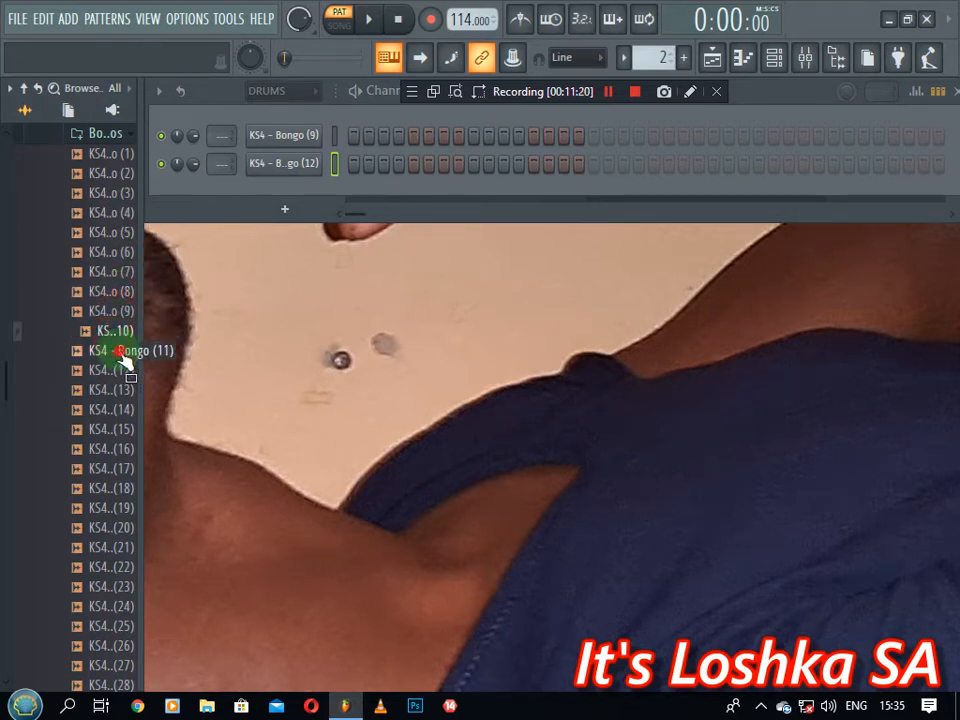
{"action": "left_click", "coordinate": [122, 356]}
{"action": "left_click", "coordinate": [117, 386]}
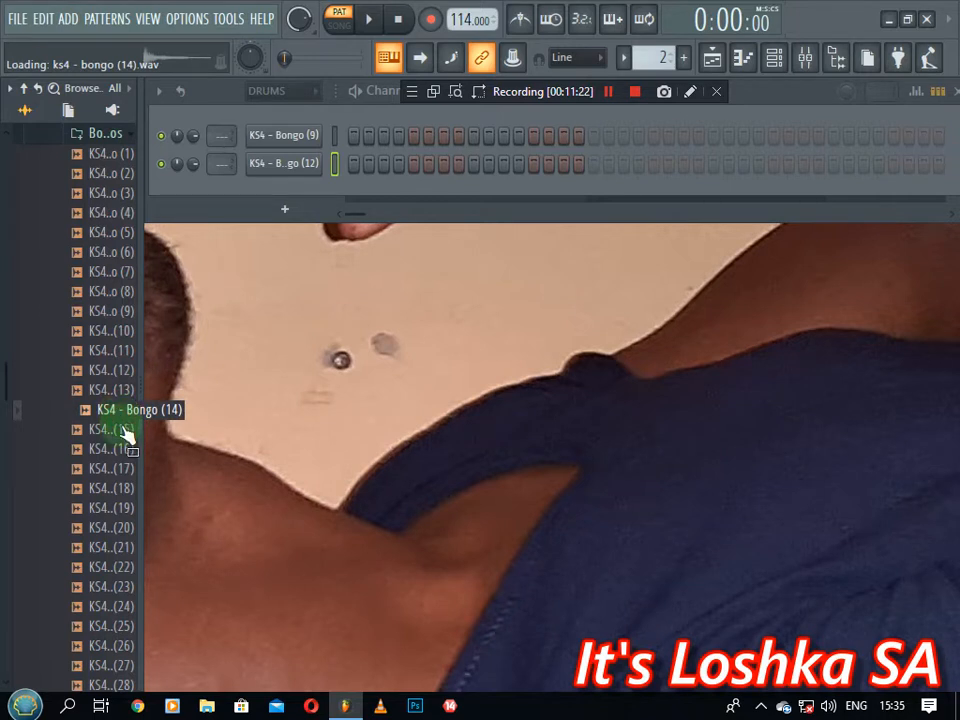
{"action": "left_click", "coordinate": [118, 508]}
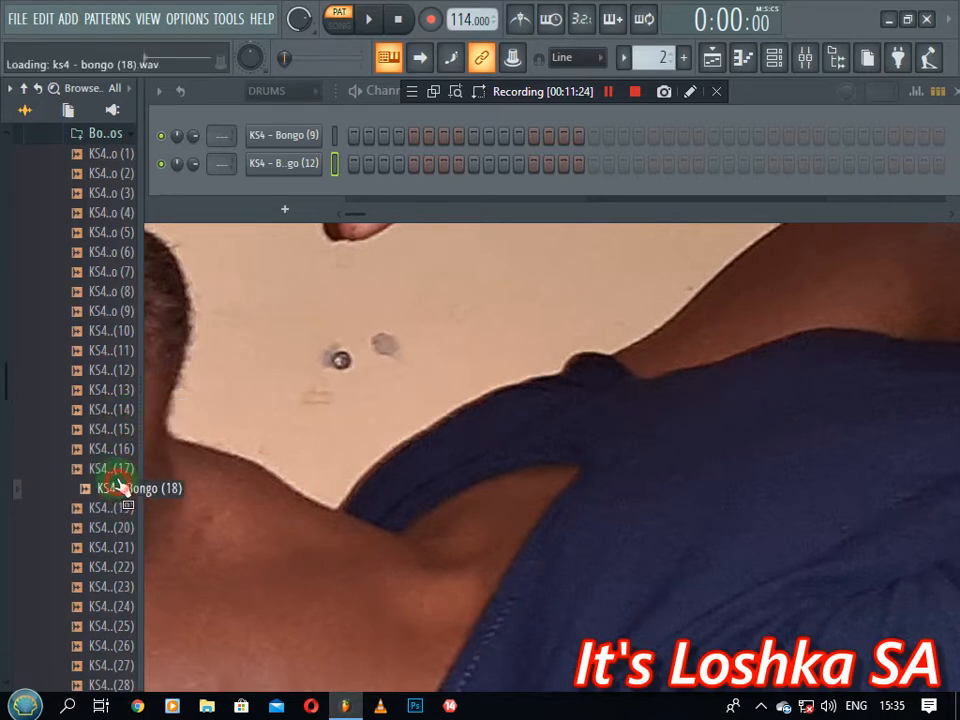
{"action": "left_click_drag", "start_coordinate": [120, 480], "coordinate": [282, 200]}
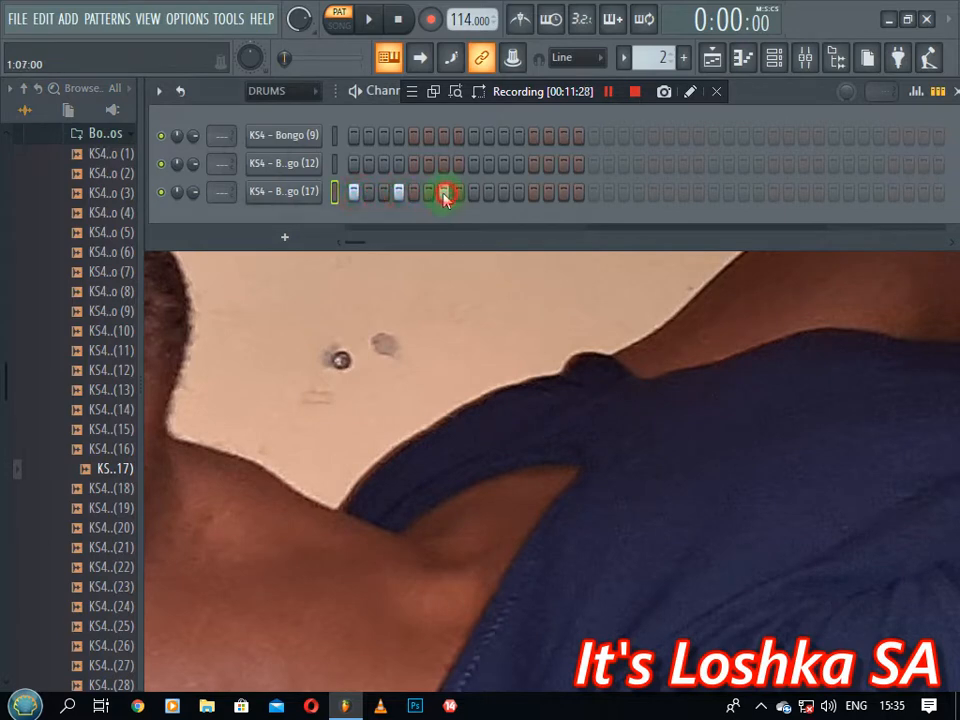
Add two Bongo (17) hits, then place Pattern 1 on Track 1 and Pattern 2 twice on Track 2
{"action": "left_click", "coordinate": [594, 193]}
{"action": "left_click", "coordinate": [639, 193]}
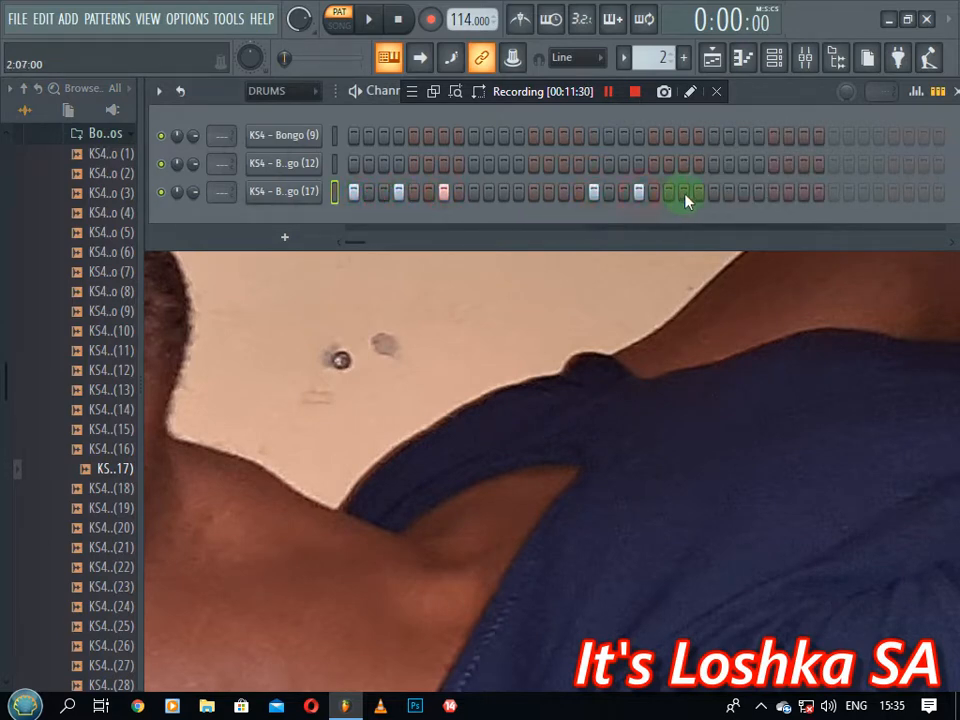
{"action": "left_click", "coordinate": [711, 57]}
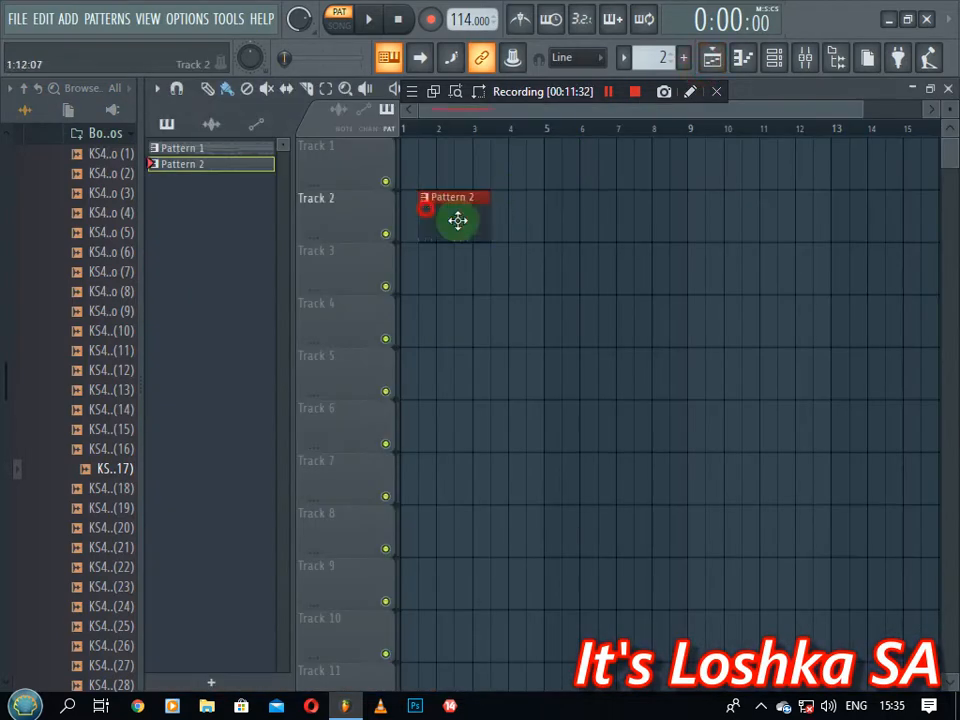
{"action": "left_click", "coordinate": [461, 223]}
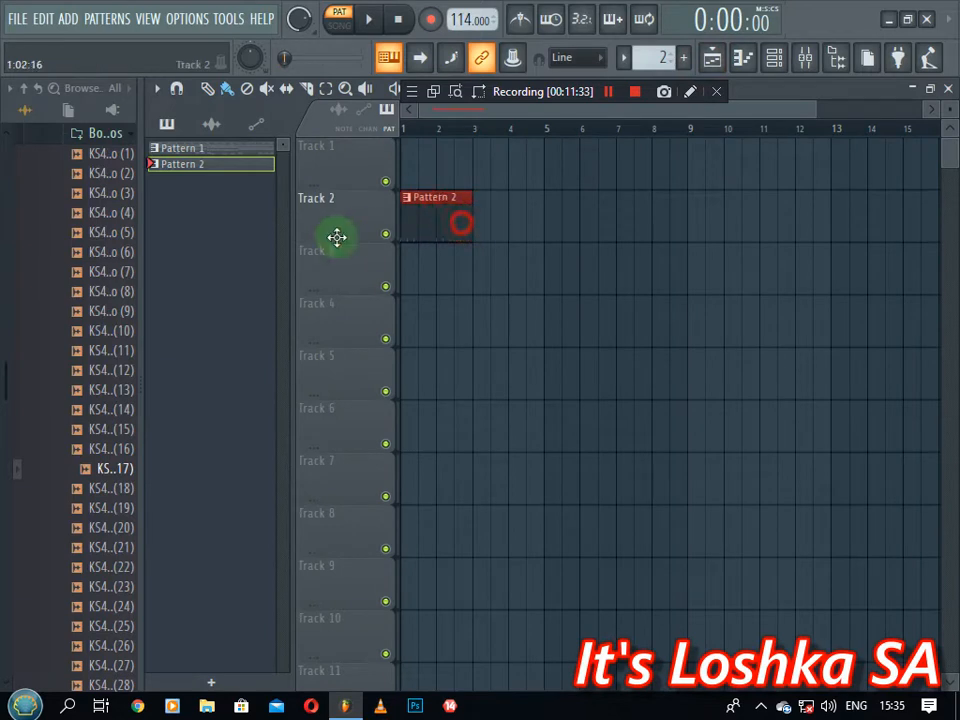
{"action": "left_click", "coordinate": [409, 155]}
{"action": "left_click", "coordinate": [446, 225]}
{"action": "left_click", "coordinate": [484, 229]}
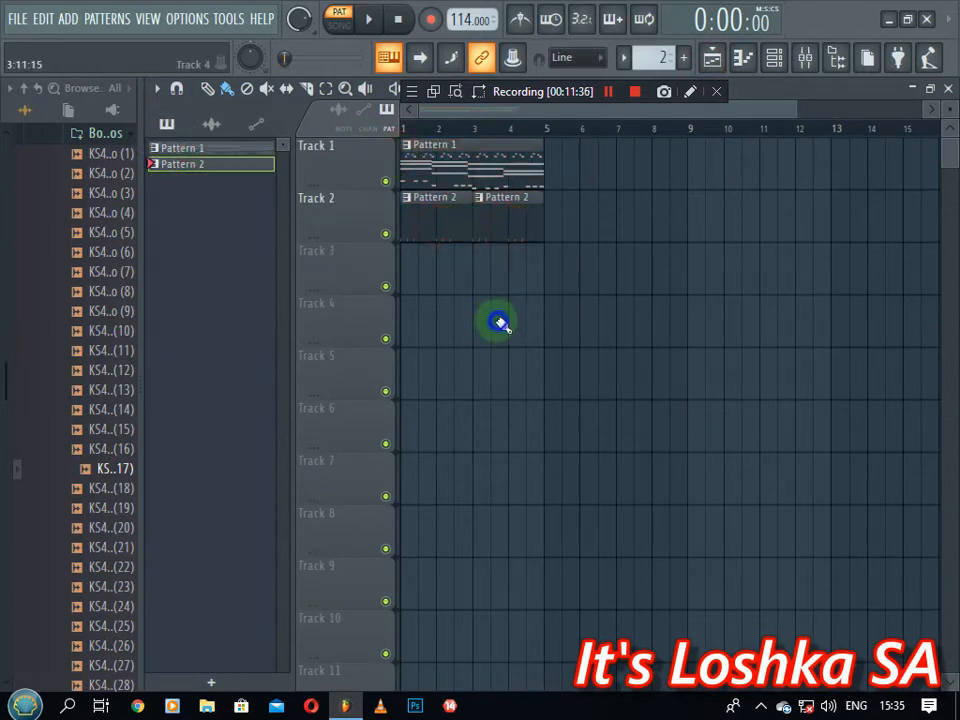
Switch to SONG mode, play the arrangement, and bring the bongo channels back into view
{"action": "left_click", "coordinate": [337, 25]}
{"action": "key", "text": "space"}
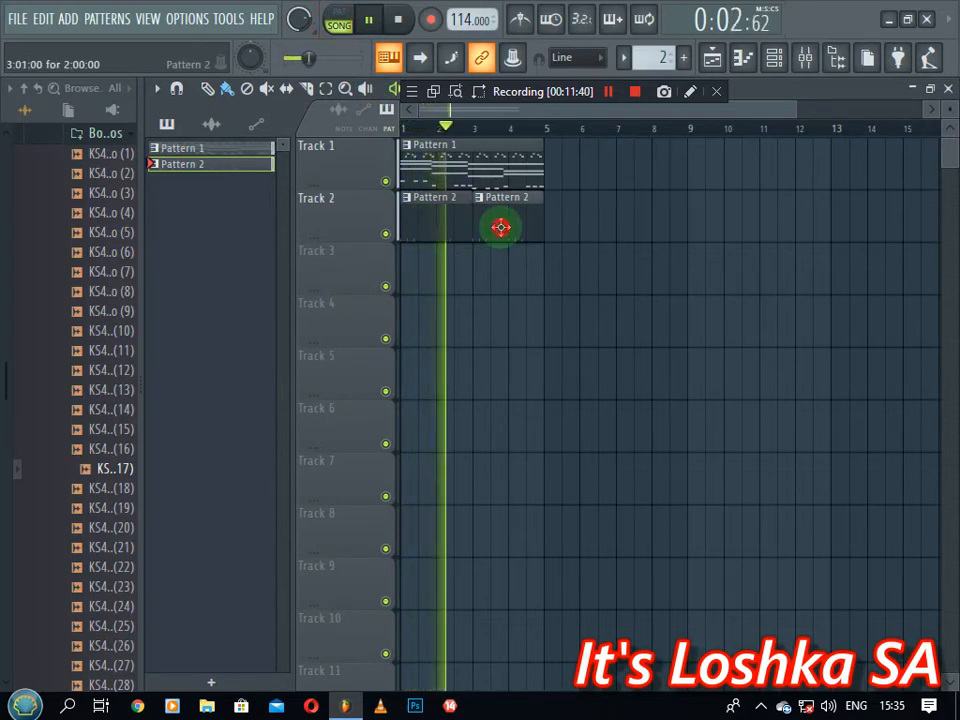
{"action": "left_click", "coordinate": [776, 60]}
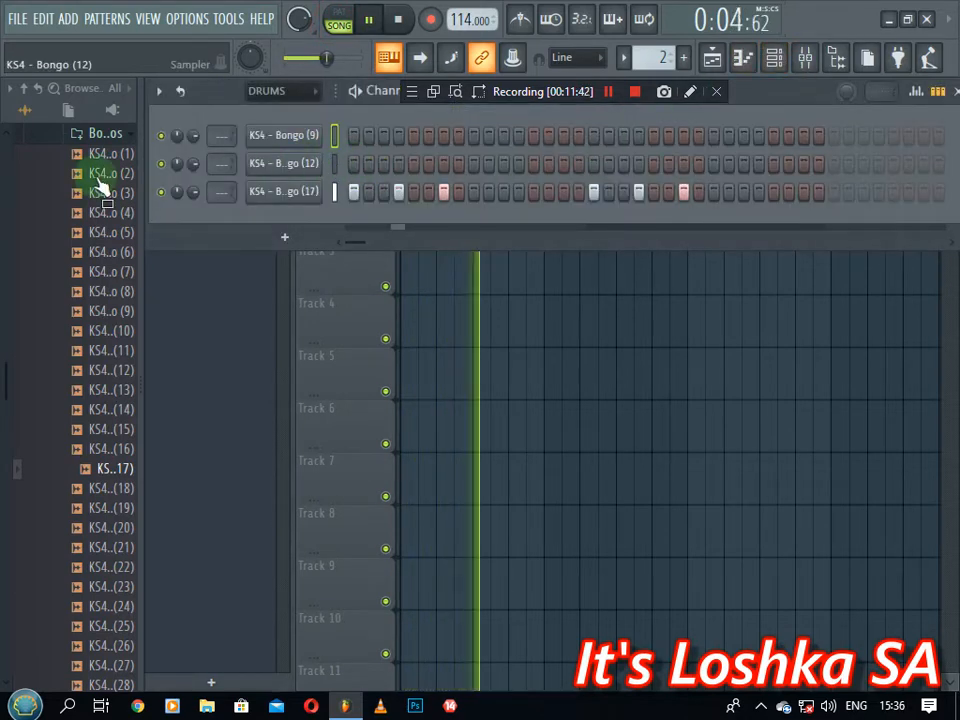
Preview KS4 - Bongo (18) and add it as a new DRUMS channel
{"action": "left_click", "coordinate": [106, 492]}
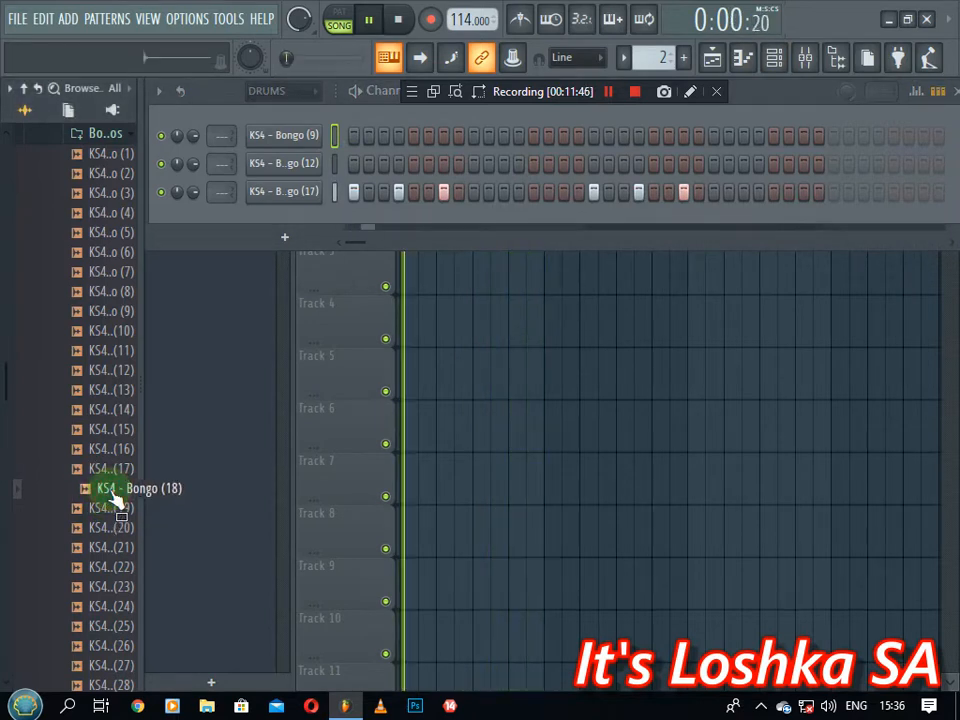
{"action": "left_click", "coordinate": [112, 492]}
{"action": "key", "text": "space"}
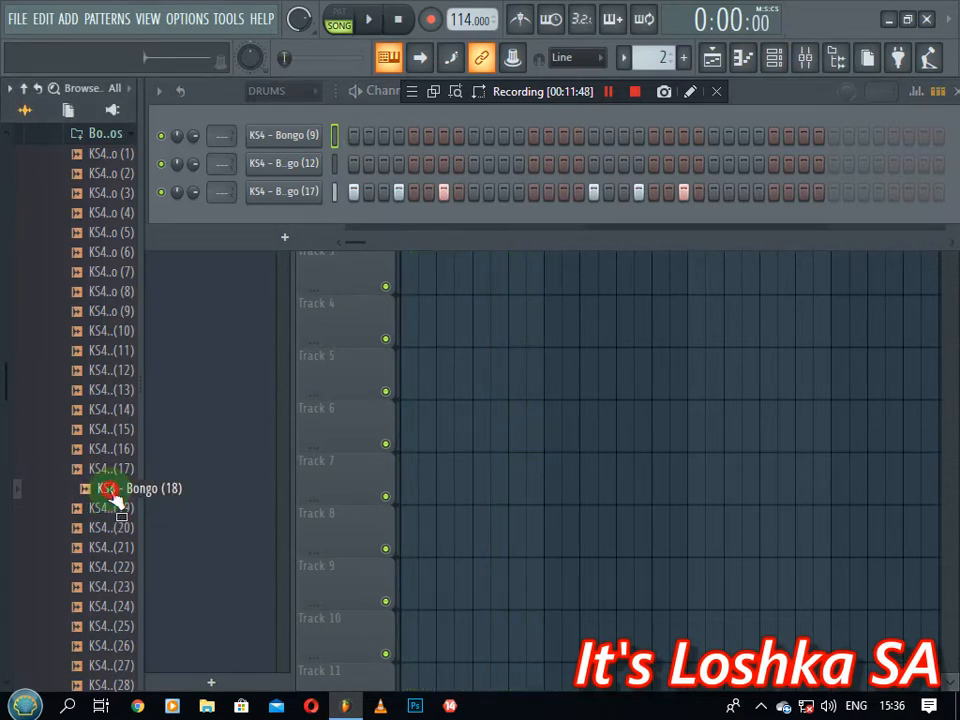
{"action": "left_click_drag", "start_coordinate": [256, 215], "coordinate": [300, 229]}
{"action": "key", "text": "space"}
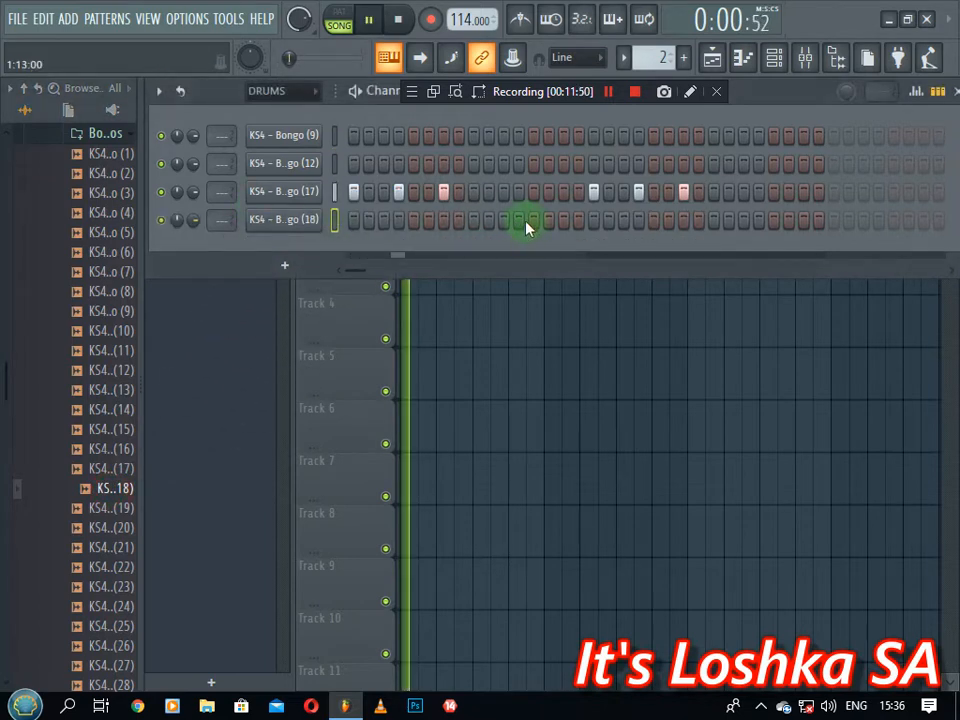
{"action": "key", "text": "space"}
Program sparse hits across the Bongo (18) row, then switch to Pattern 1
{"action": "left_click", "coordinate": [398, 220]}
{"action": "key", "text": "space"}
{"action": "key", "text": "space"}
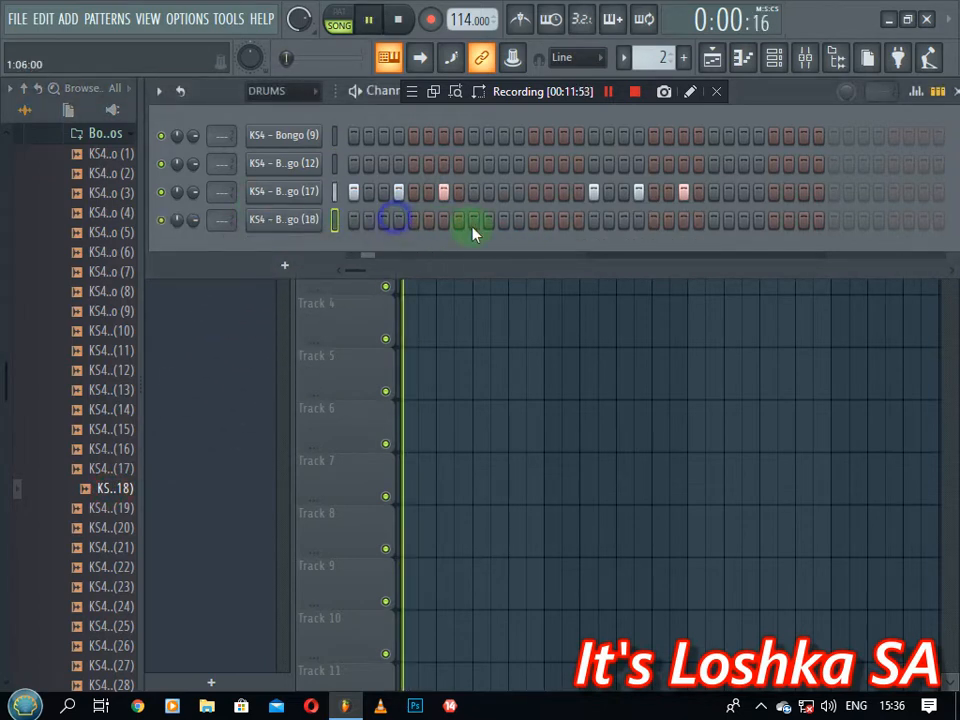
{"action": "left_click", "coordinate": [413, 220]}
{"action": "key", "text": "space"}
{"action": "key", "text": "space"}
{"action": "key", "text": "space"}
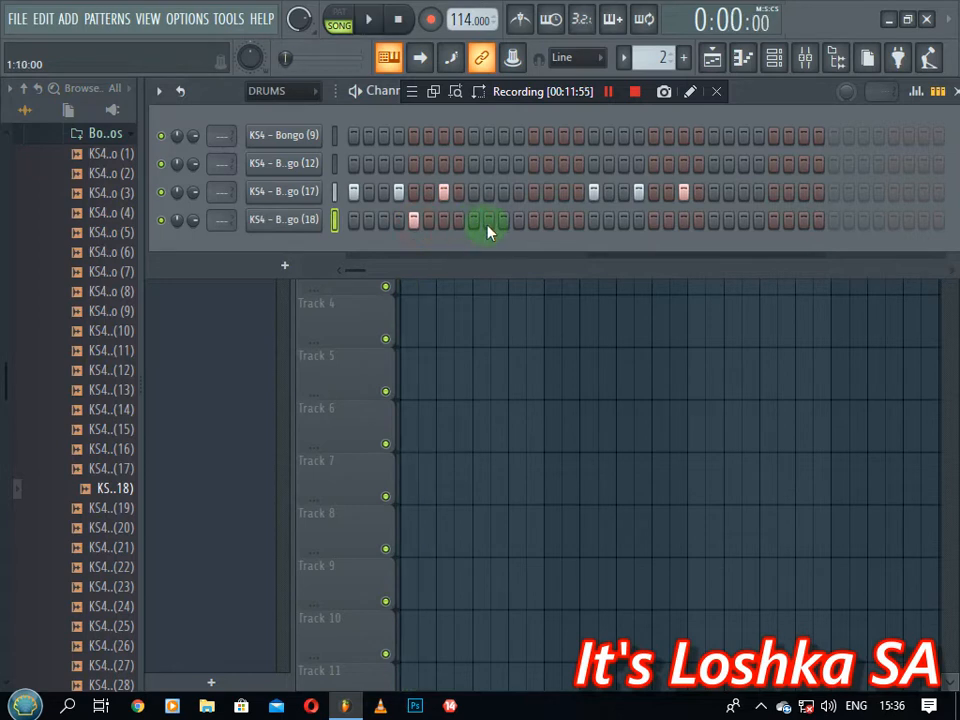
{"action": "key", "text": "space"}
{"action": "left_click", "coordinate": [518, 220]}
{"action": "left_click", "coordinate": [563, 222]}
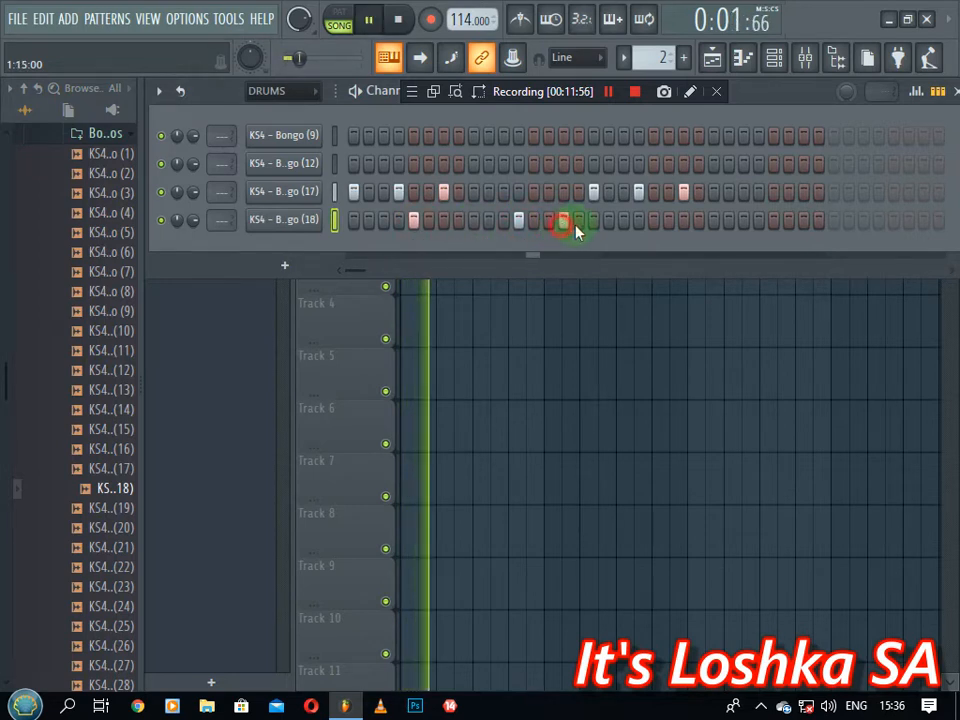
{"action": "left_click", "coordinate": [653, 219]}
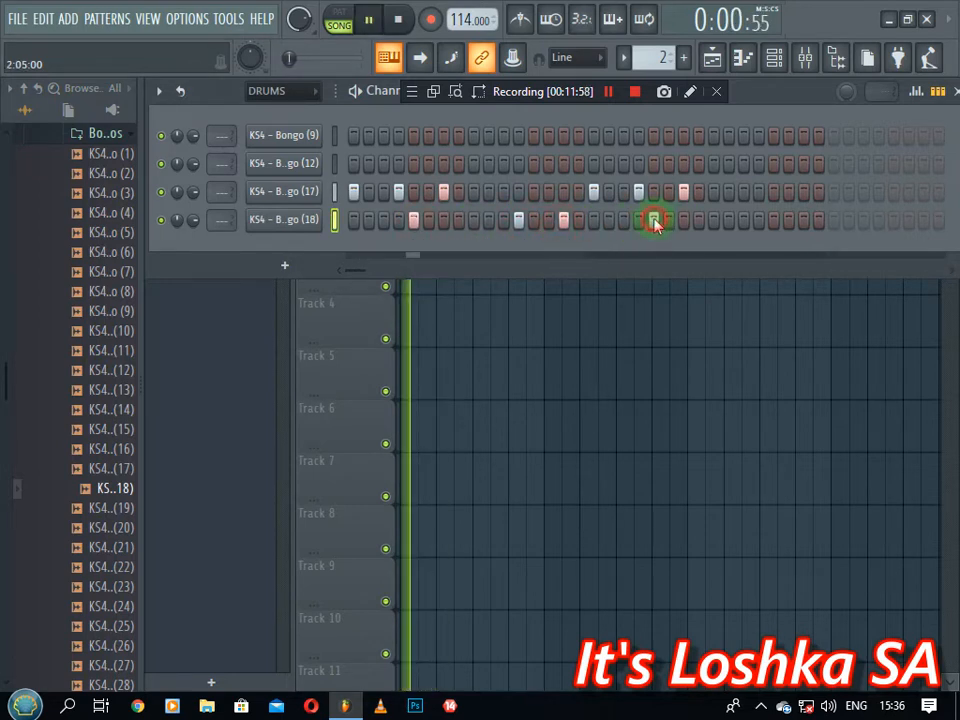
{"action": "left_click", "coordinate": [758, 220]}
{"action": "left_click", "coordinate": [803, 220]}
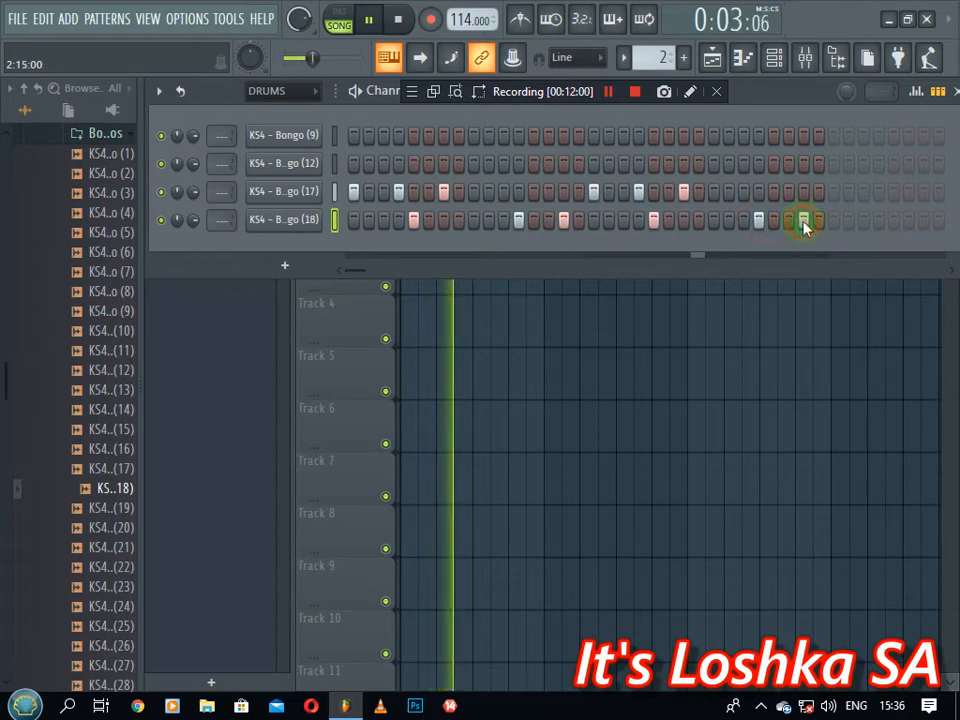
{"action": "scroll", "coordinate": [650, 58], "scroll_direction": "down", "scroll_amount": 1}
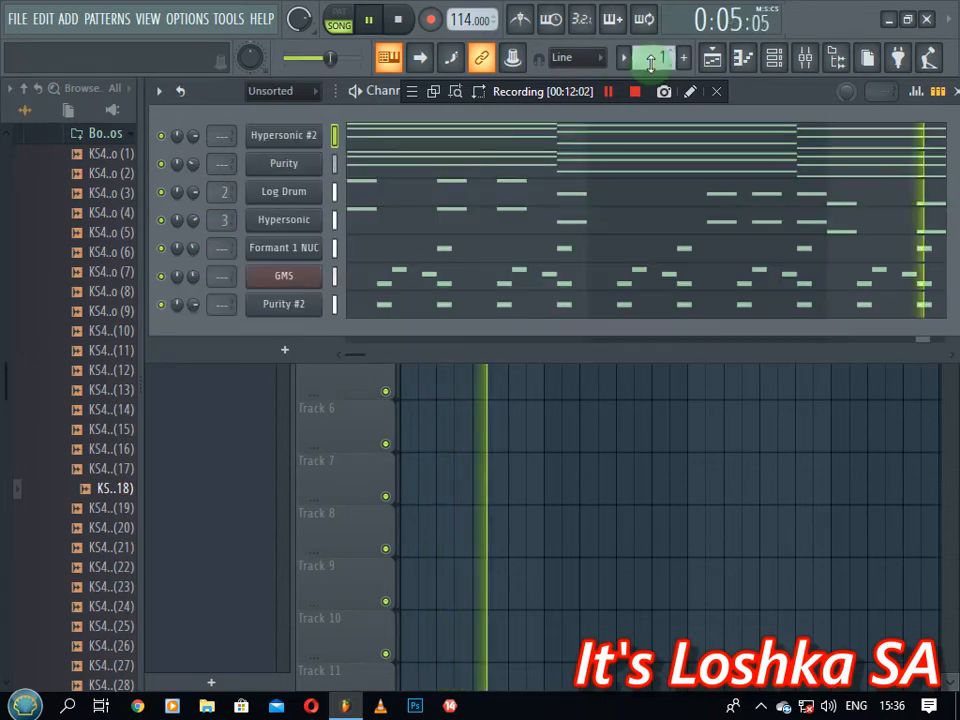
Turn down the Hypersonic #2 channel's volume knob and stop playback
{"action": "scroll", "coordinate": [198, 137], "scroll_direction": "down", "scroll_amount": 1}
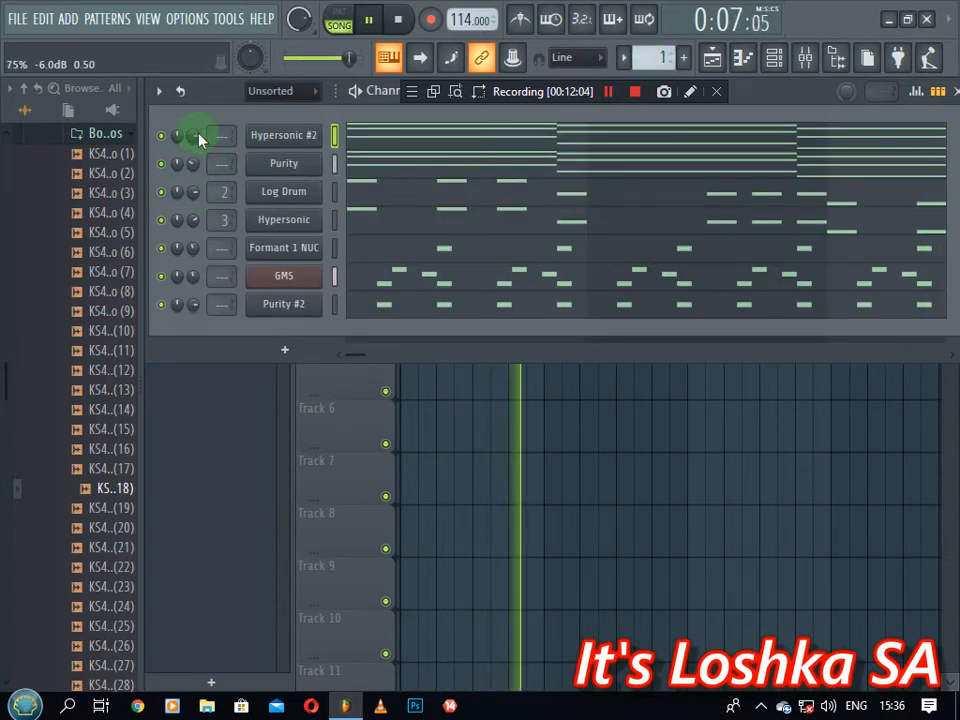
{"action": "scroll", "coordinate": [198, 140], "scroll_direction": "down", "scroll_amount": 3}
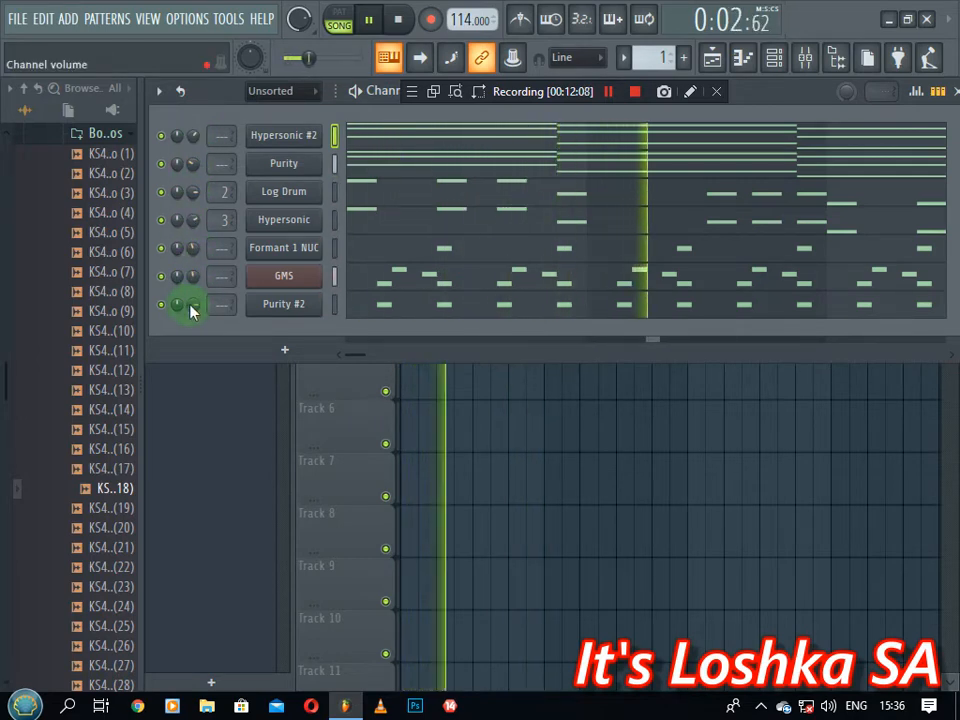
{"action": "key", "text": "space"}
Check the Purity #2 plugin window, close it, and bring up the instrument list for a new channel
{"action": "left_click", "coordinate": [283, 304]}
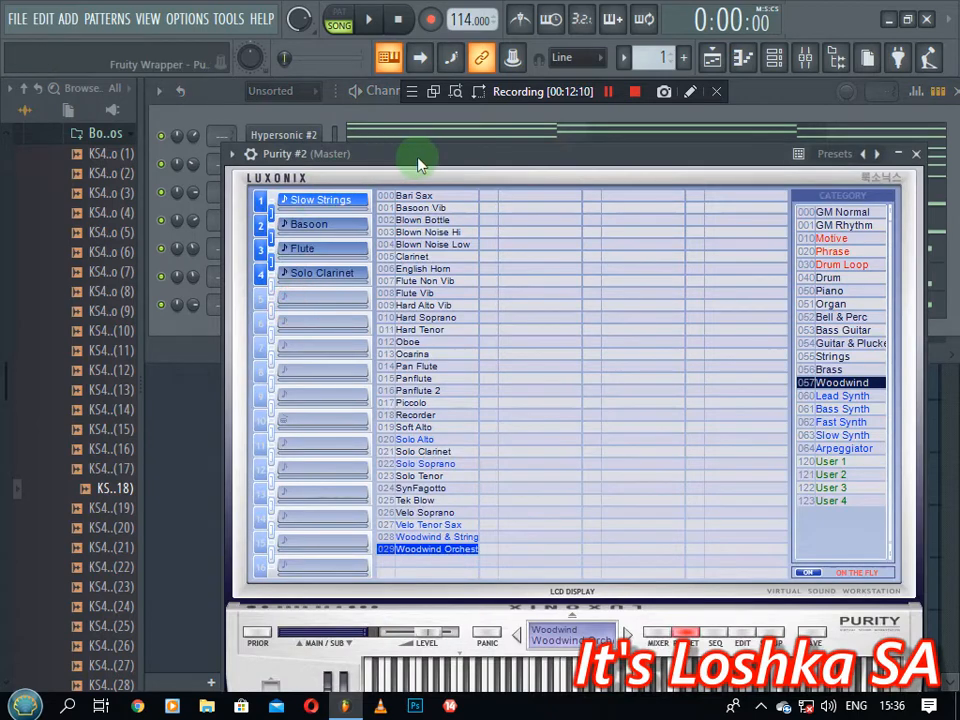
{"action": "left_click_drag", "start_coordinate": [418, 164], "coordinate": [332, 242]}
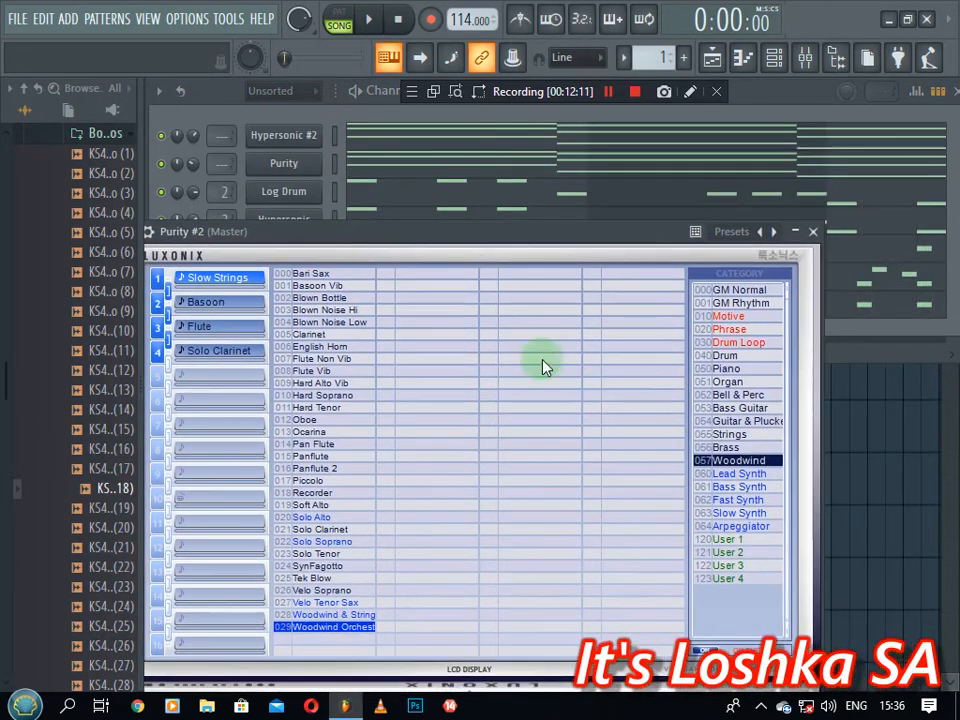
{"action": "left_click", "coordinate": [813, 233]}
{"action": "left_click", "coordinate": [288, 351]}
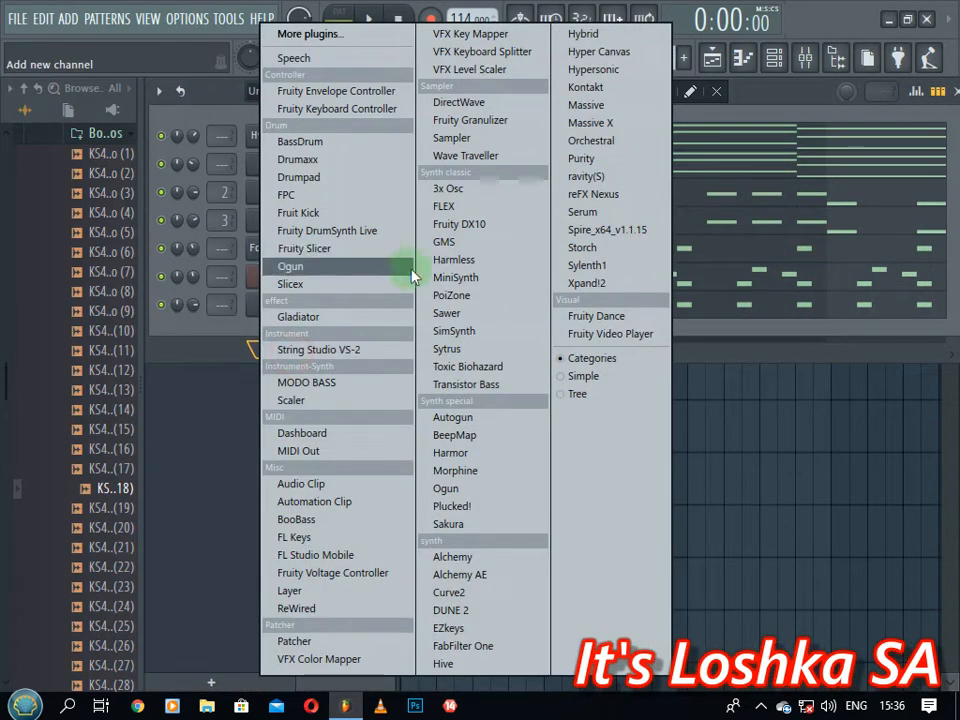
Add a Morphine channel and load the BRS Trombone MC preset from the Brass & Wind bank
{"action": "left_click", "coordinate": [456, 470]}
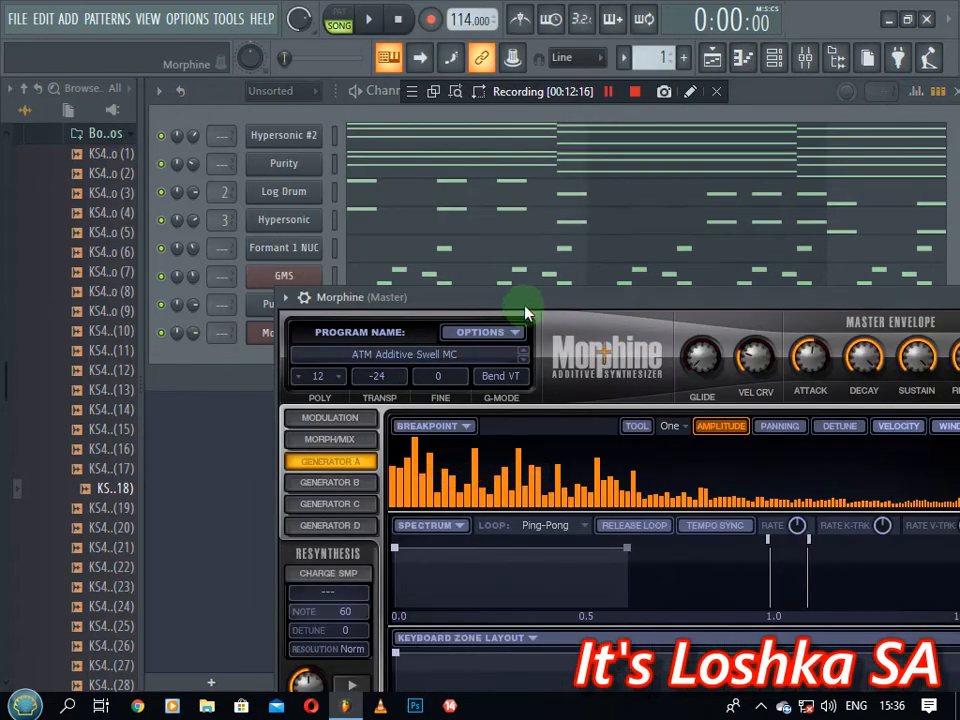
{"action": "left_click_drag", "start_coordinate": [524, 300], "coordinate": [444, 191]}
{"action": "left_click", "coordinate": [352, 253]}
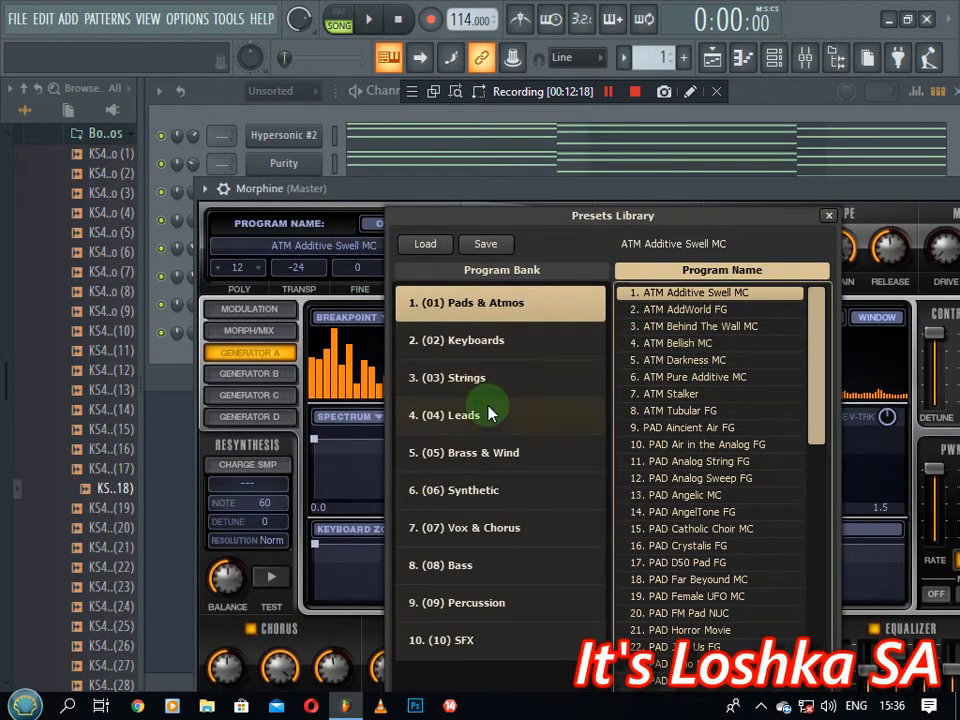
{"action": "left_click", "coordinate": [492, 455]}
{"action": "double_click", "coordinate": [698, 362]}
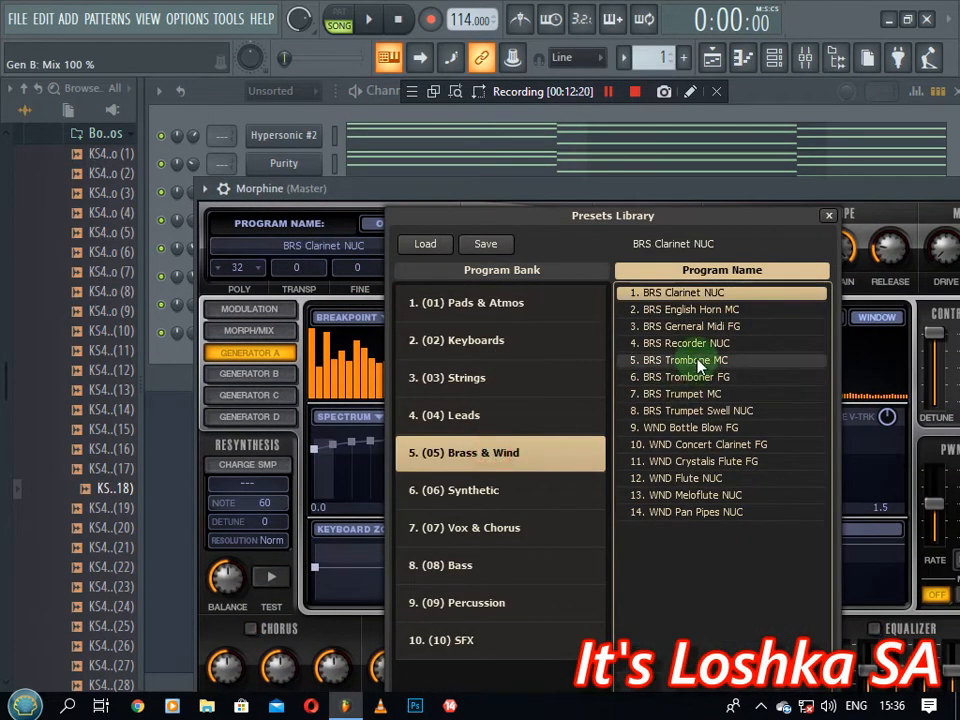
Close the Morphine window and bring up the Purity #2 channel's options menu
{"action": "left_click_drag", "start_coordinate": [703, 200], "coordinate": [410, 297]}
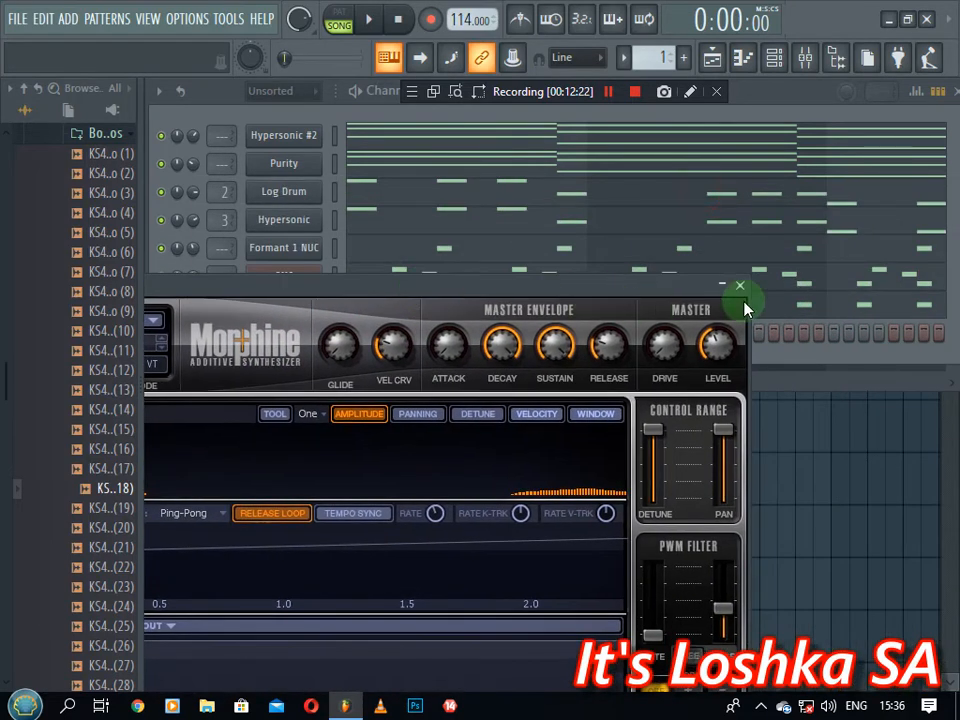
{"action": "left_click", "coordinate": [740, 288]}
{"action": "right_click", "coordinate": [292, 304]}
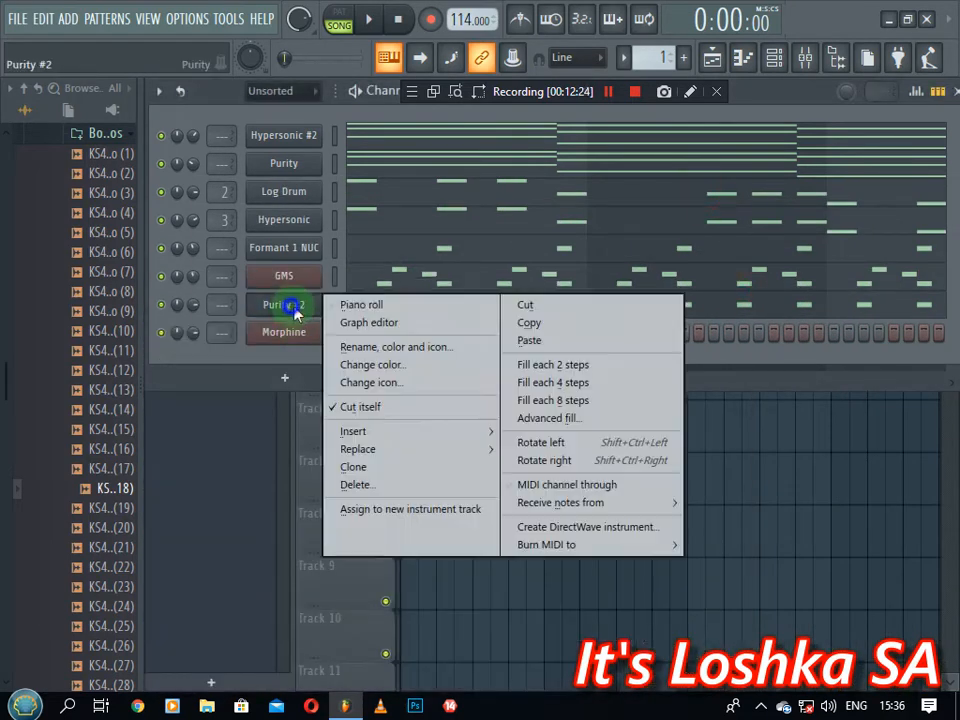
Copy Purity #2's note pattern and paste it into the Morphine channel
{"action": "left_click", "coordinate": [528, 322]}
{"action": "right_click", "coordinate": [290, 335]}
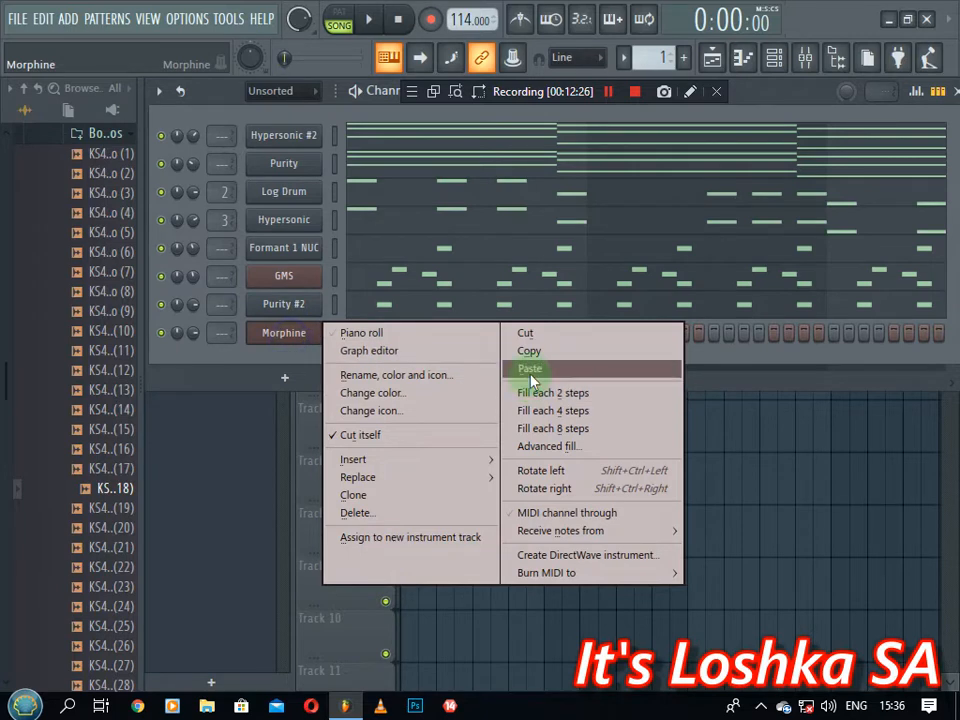
{"action": "left_click", "coordinate": [530, 369]}
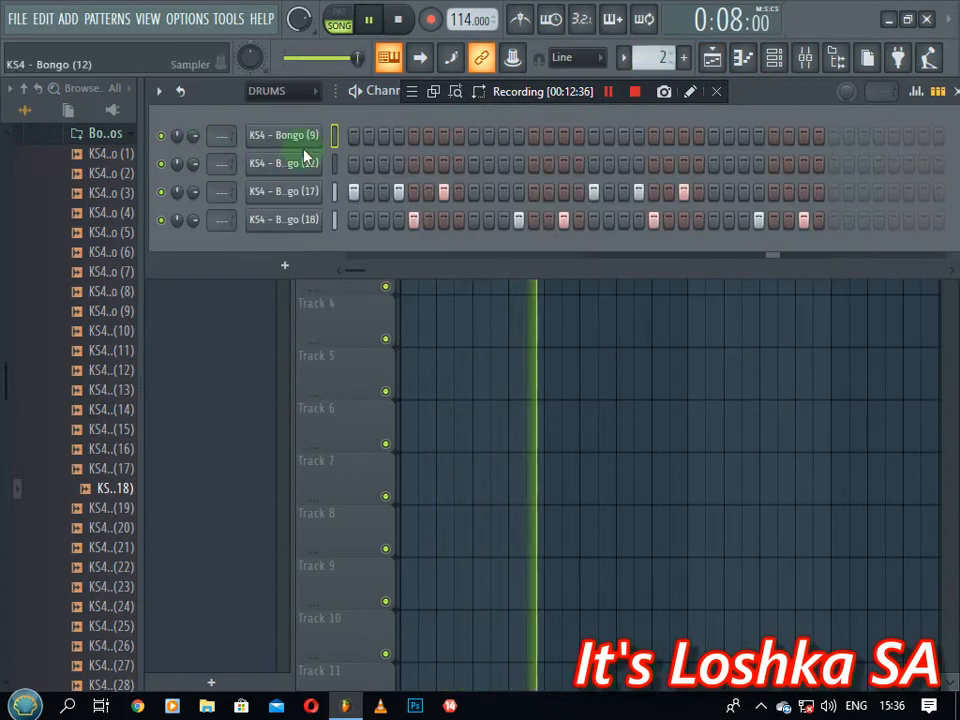
Place KS4 - Bongo (9) hits early, mid-row, later and near the end, checking with playback
{"action": "left_click", "coordinate": [398, 135]}
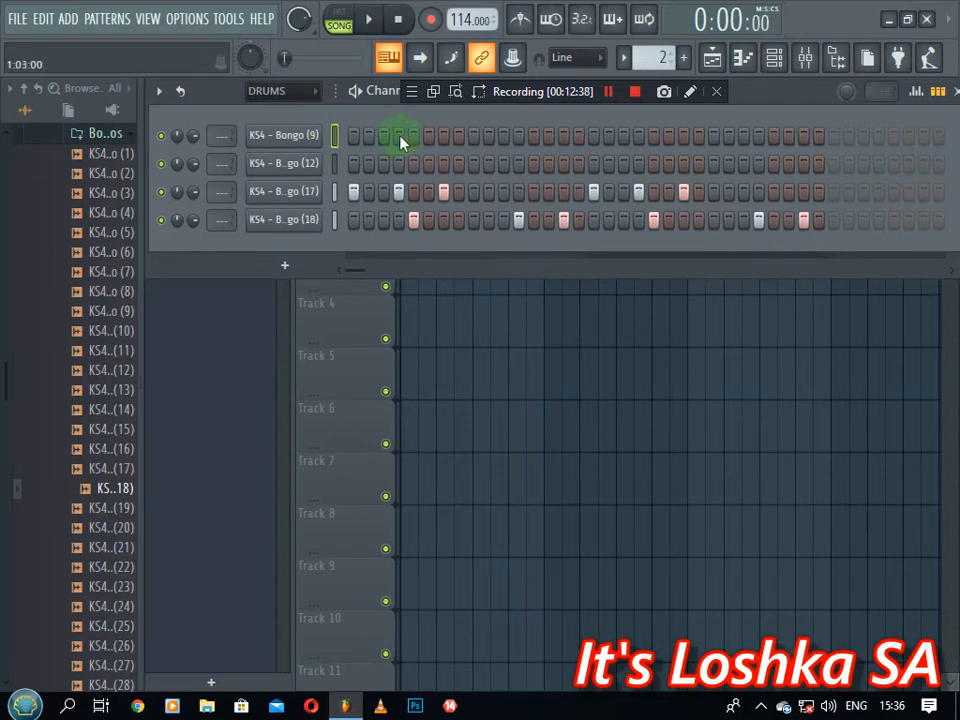
{"action": "key", "text": "space"}
{"action": "left_click", "coordinate": [512, 136]}
{"action": "left_click", "coordinate": [512, 136]}
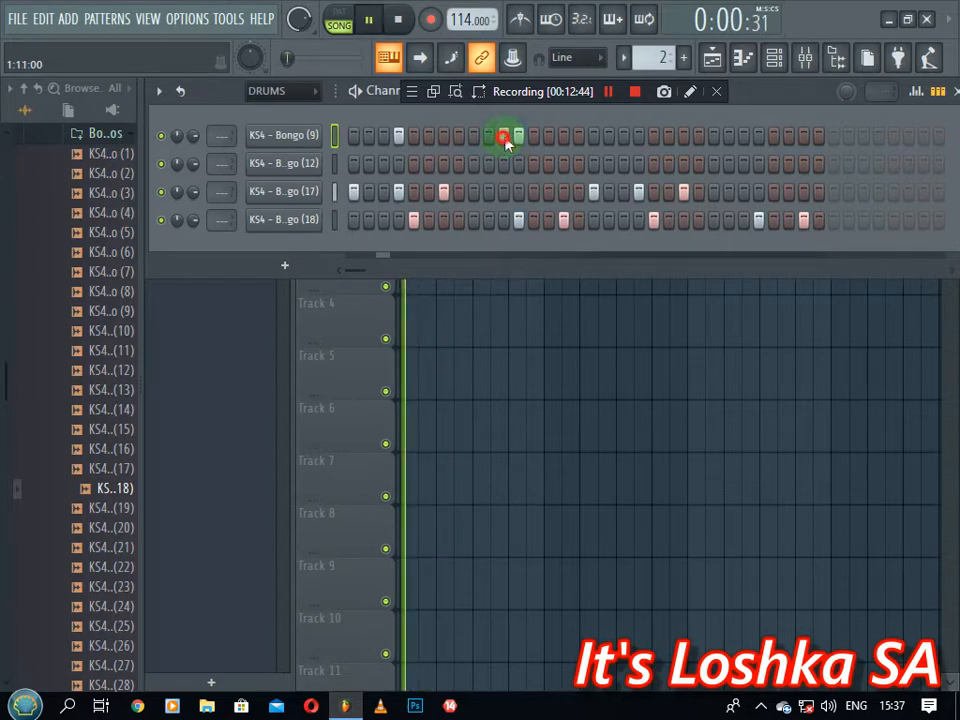
{"action": "key", "text": "space"}
{"action": "left_click", "coordinate": [515, 138]}
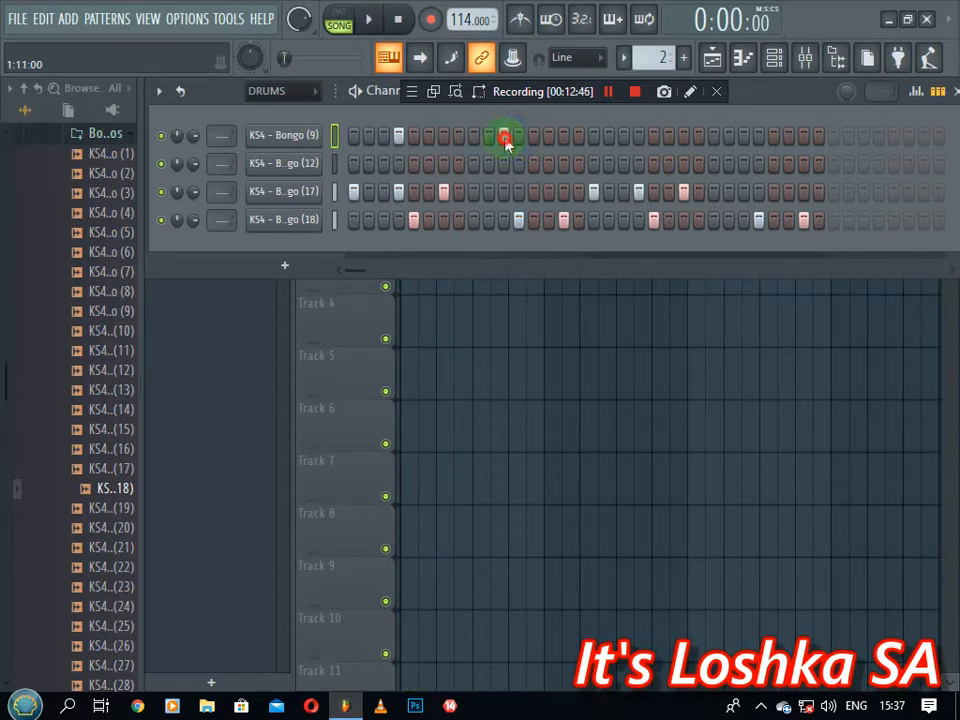
{"action": "key", "text": "space"}
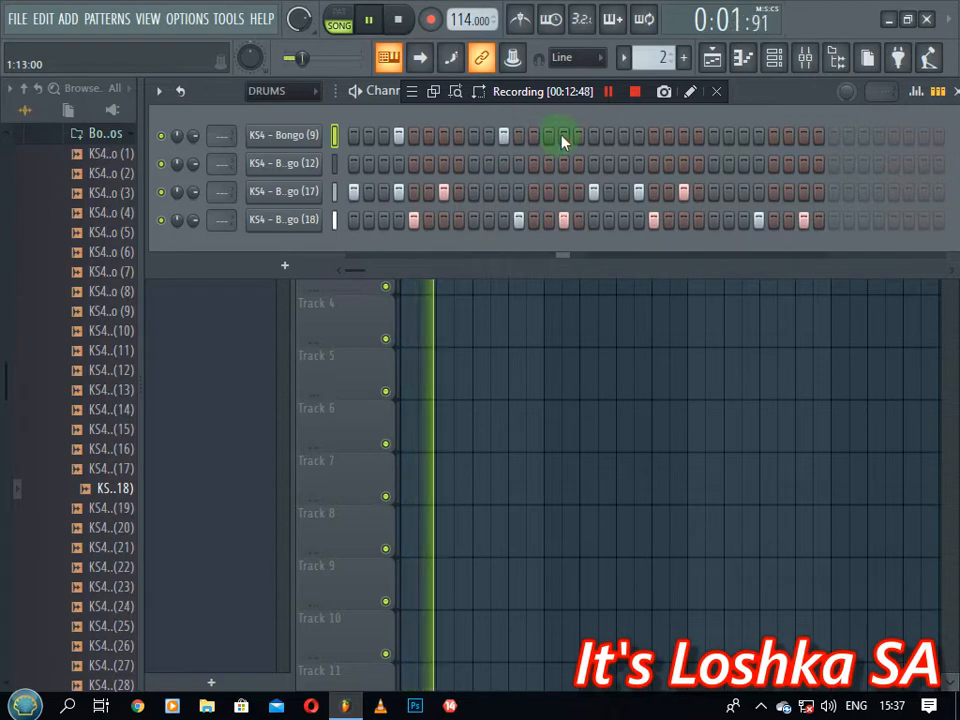
{"action": "key", "text": "space"}
{"action": "left_click", "coordinate": [638, 135]}
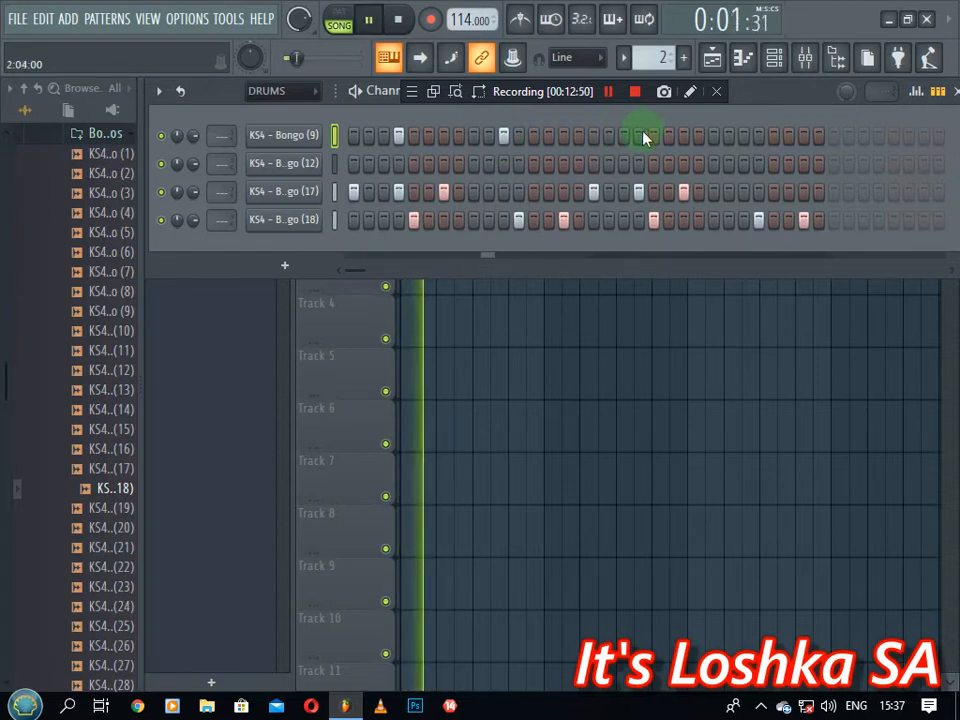
{"action": "left_click", "coordinate": [743, 136]}
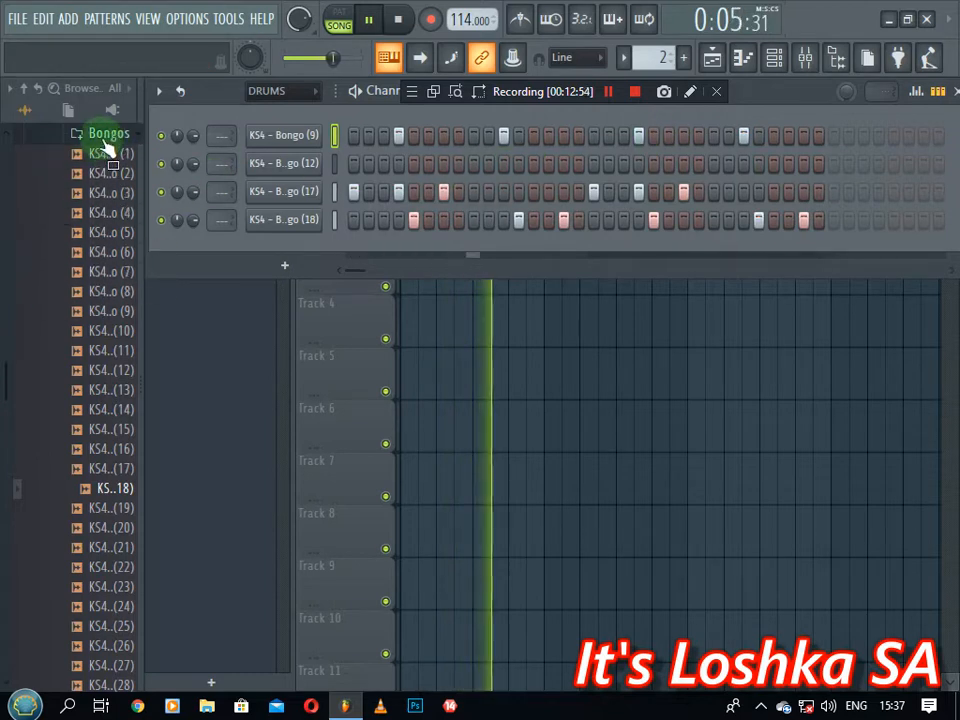
{"action": "scroll", "coordinate": [96, 372], "scroll_direction": "down", "scroll_amount": 4}
{"action": "left_click", "coordinate": [99, 372]}
{"action": "left_click", "coordinate": [108, 431]}
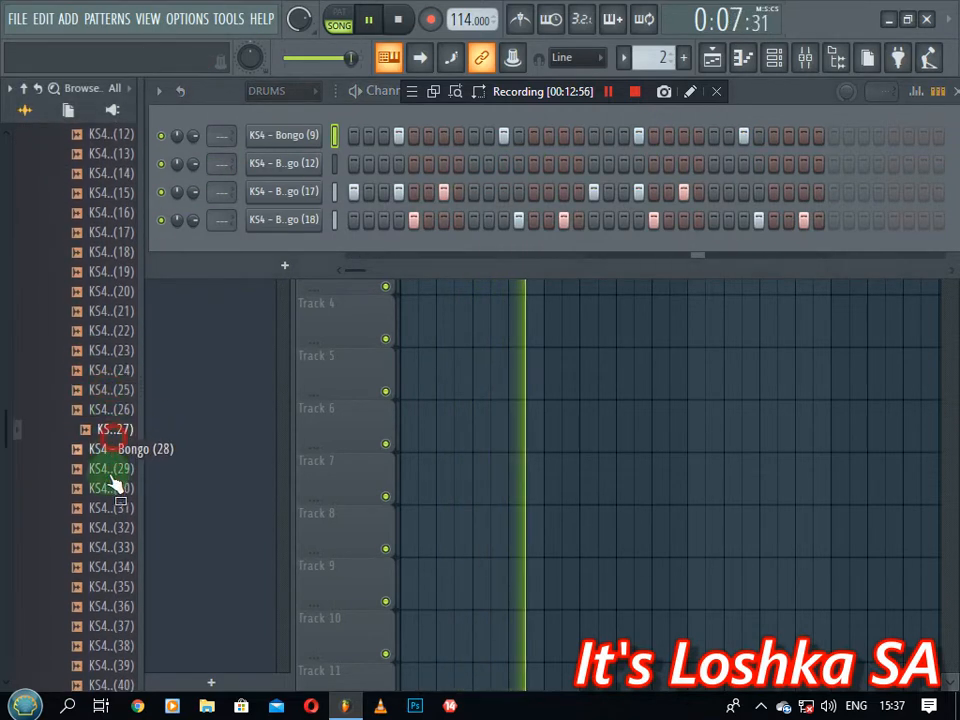
{"action": "left_click", "coordinate": [106, 488]}
{"action": "left_click", "coordinate": [95, 395]}
{"action": "left_click", "coordinate": [103, 429]}
{"action": "left_click", "coordinate": [106, 449]}
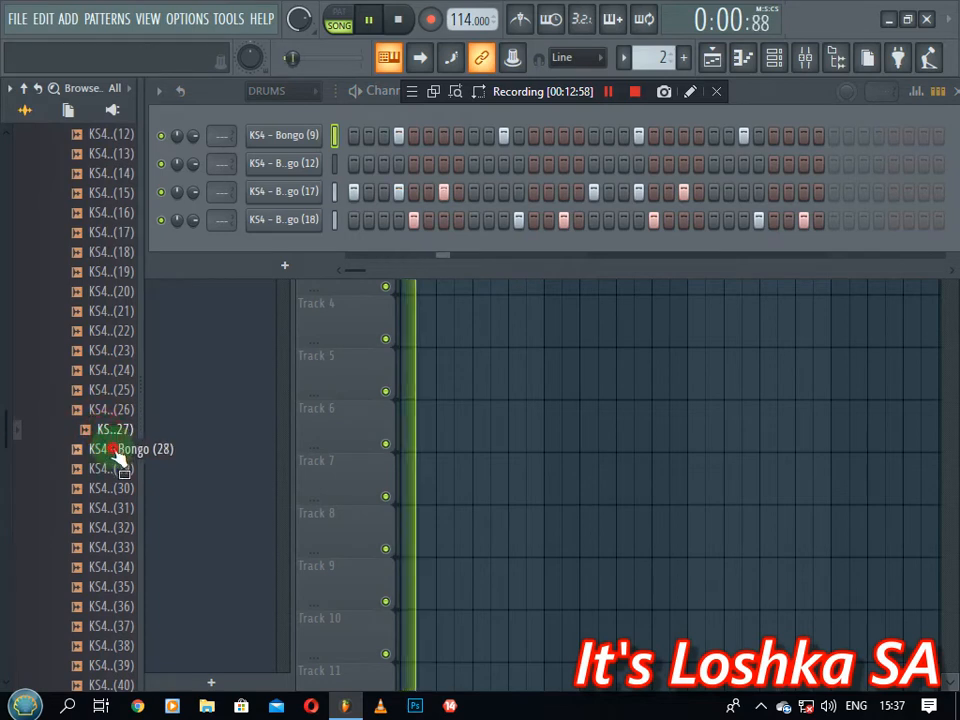
{"action": "left_click", "coordinate": [335, 163]}
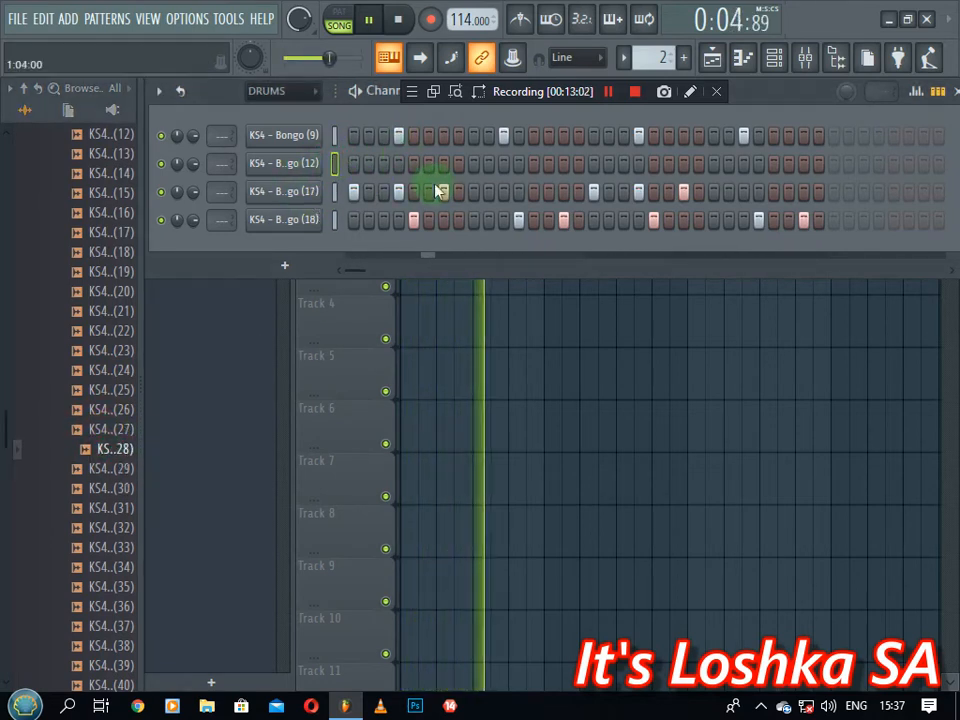
Restart the pattern and add three KS4 - Bongo (12) hits, the last one near the row's end
{"action": "key", "text": "space"}
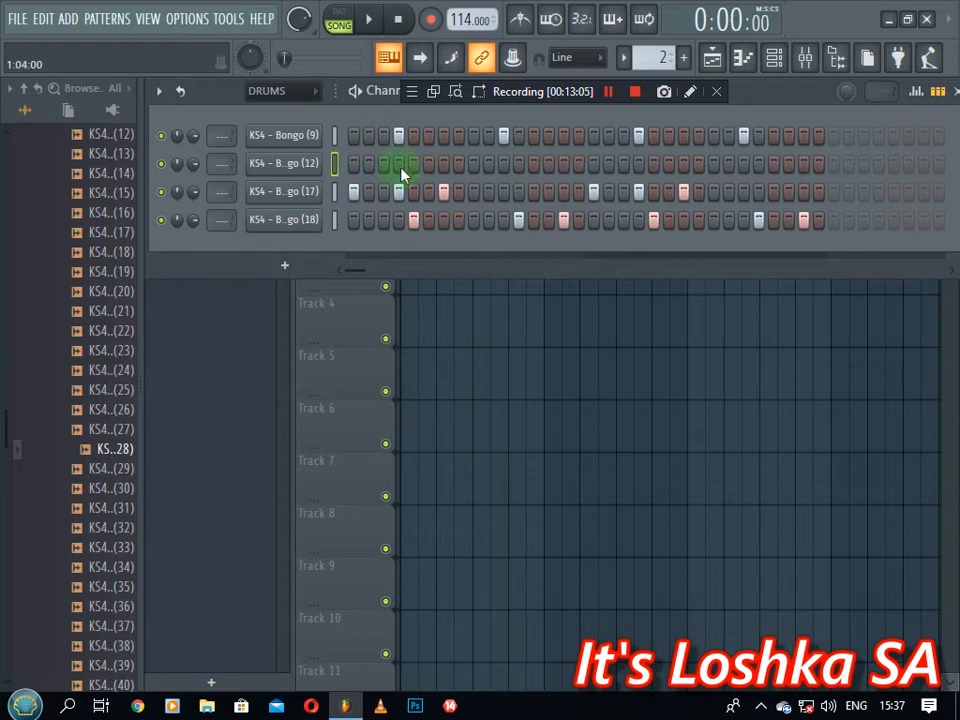
{"action": "key", "text": "space"}
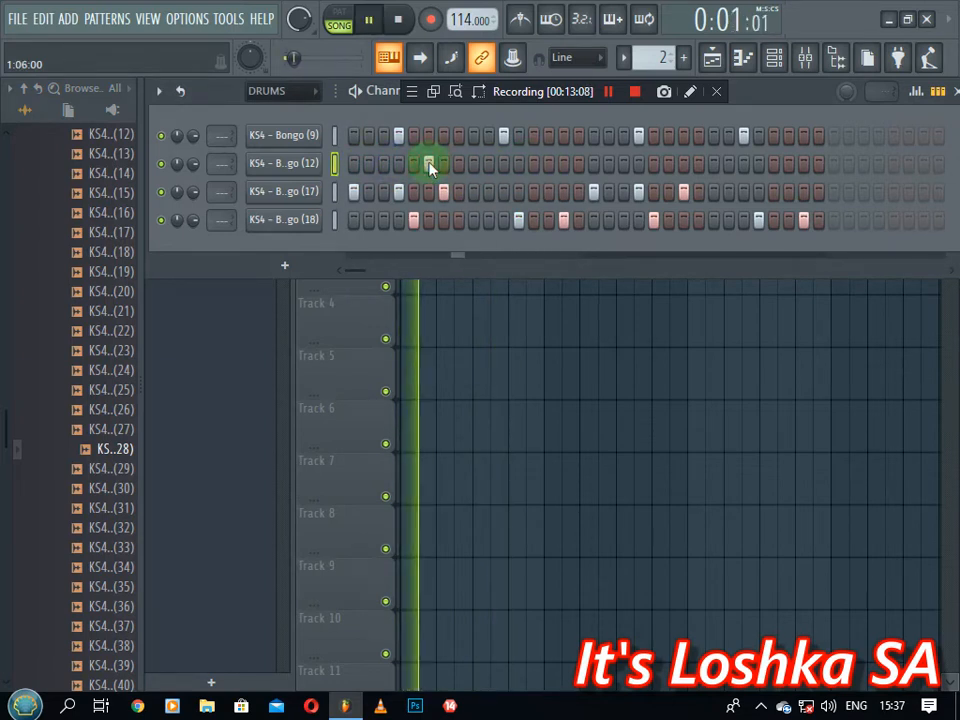
{"action": "left_click", "coordinate": [555, 165]}
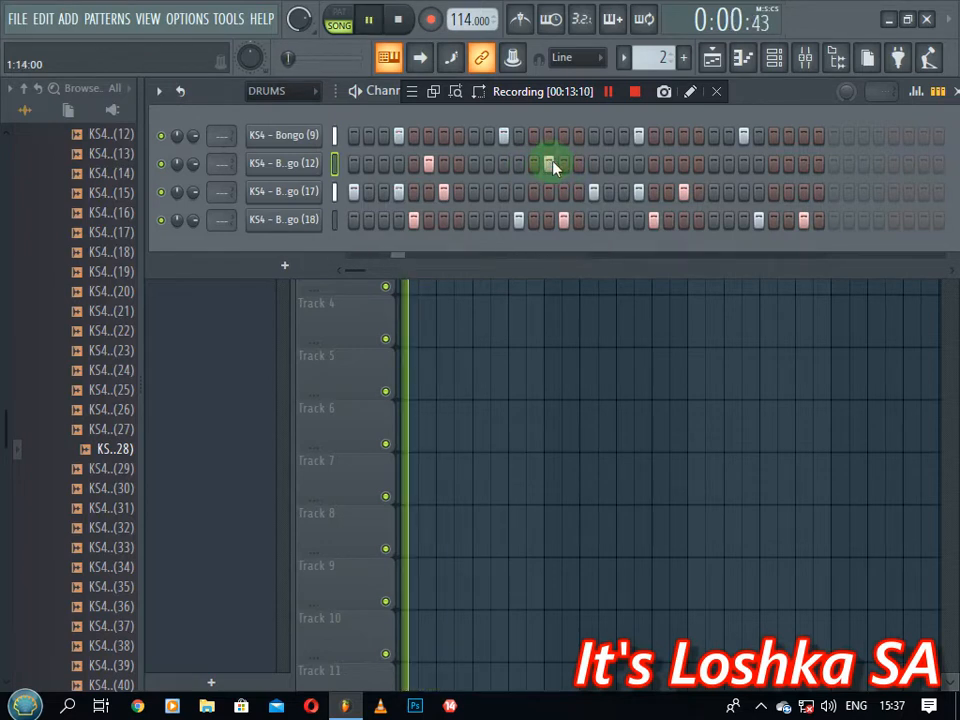
{"action": "left_click", "coordinate": [664, 166]}
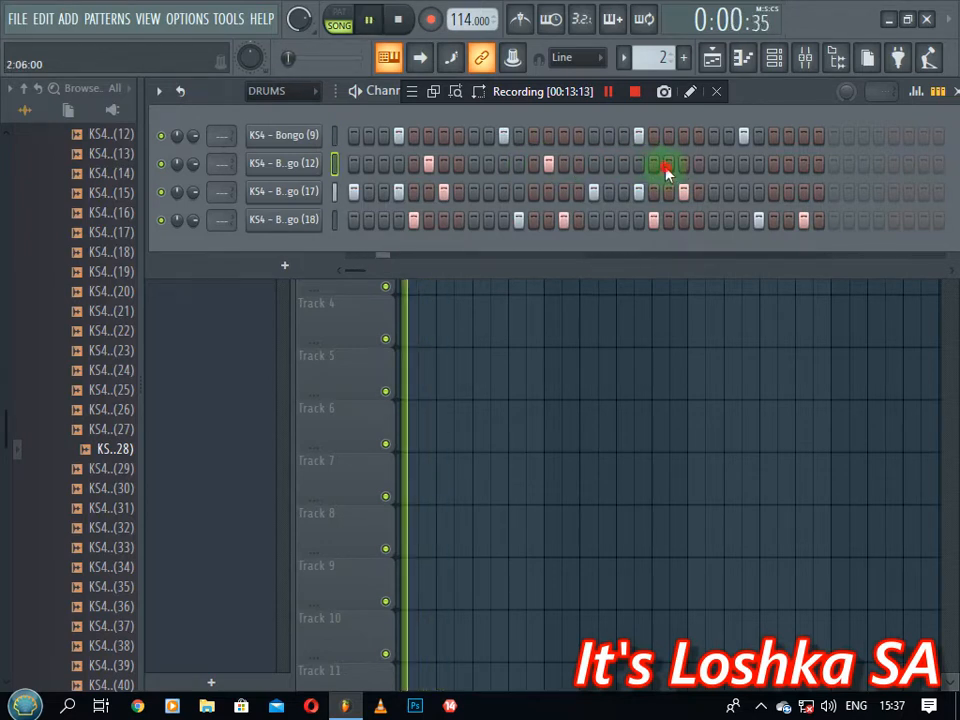
{"action": "left_click", "coordinate": [789, 165]}
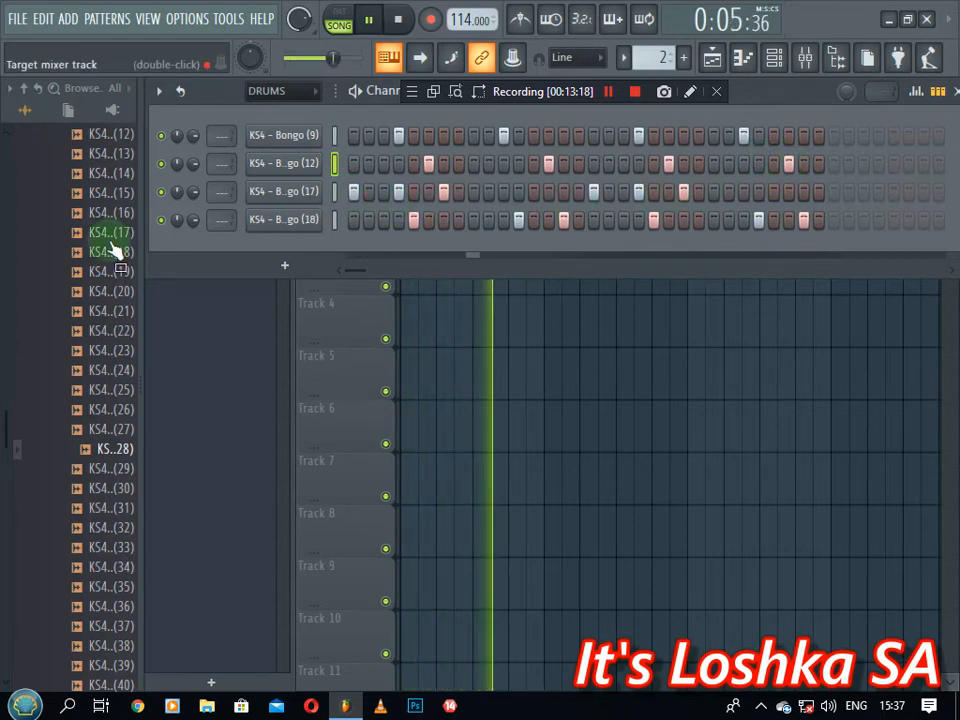
Stop playback and audition the KS4 bongo samples in the Browser, returning to Bongo (39)
{"action": "scroll", "coordinate": [97, 350], "scroll_direction": "down", "scroll_amount": 2}
{"action": "key", "text": "space"}
{"action": "left_click", "coordinate": [100, 370]}
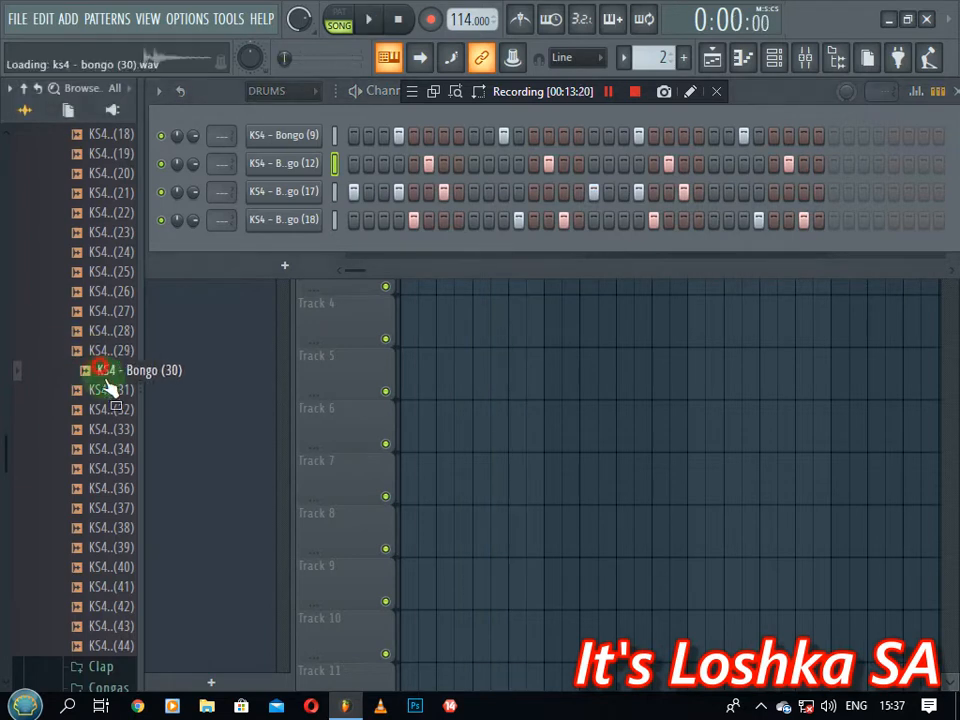
{"action": "left_click", "coordinate": [100, 390]}
{"action": "left_click", "coordinate": [105, 432]}
{"action": "left_click", "coordinate": [105, 488]}
{"action": "left_click", "coordinate": [105, 450]}
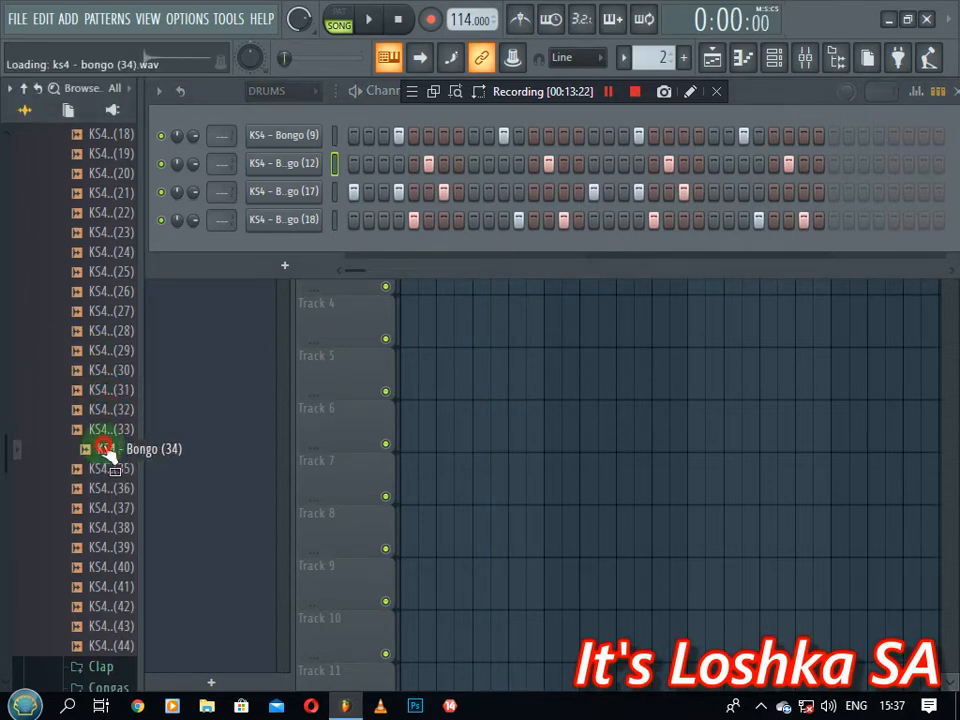
{"action": "left_click", "coordinate": [110, 508]}
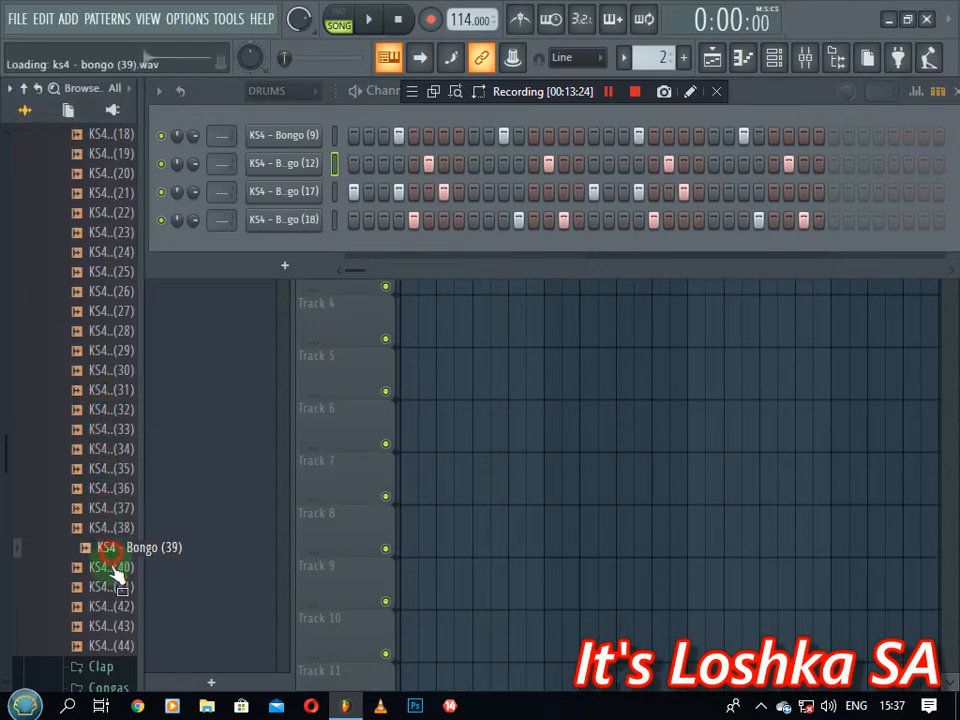
{"action": "left_click", "coordinate": [108, 587]}
{"action": "left_click", "coordinate": [110, 606]}
{"action": "left_click", "coordinate": [108, 644]}
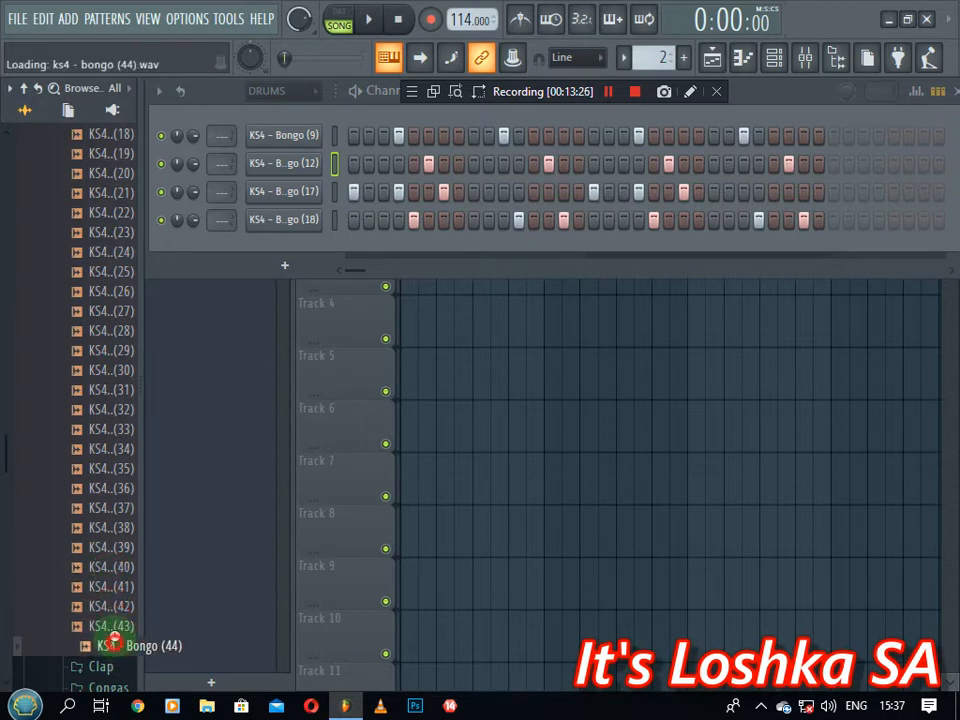
{"action": "left_click", "coordinate": [108, 547]}
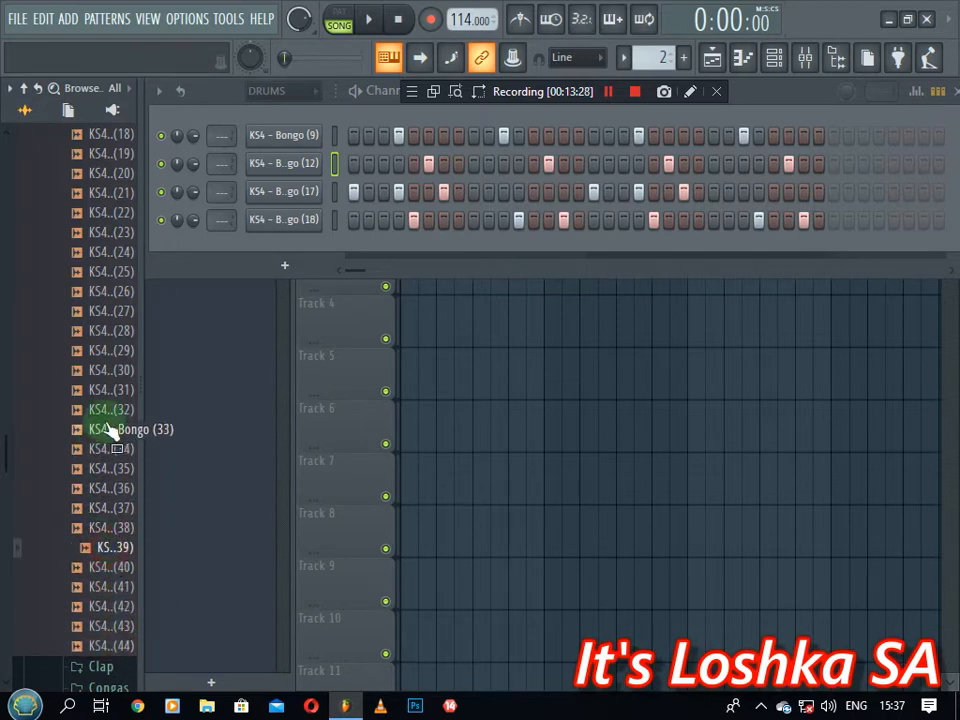
{"action": "left_click_drag", "start_coordinate": [108, 428], "coordinate": [120, 535]}
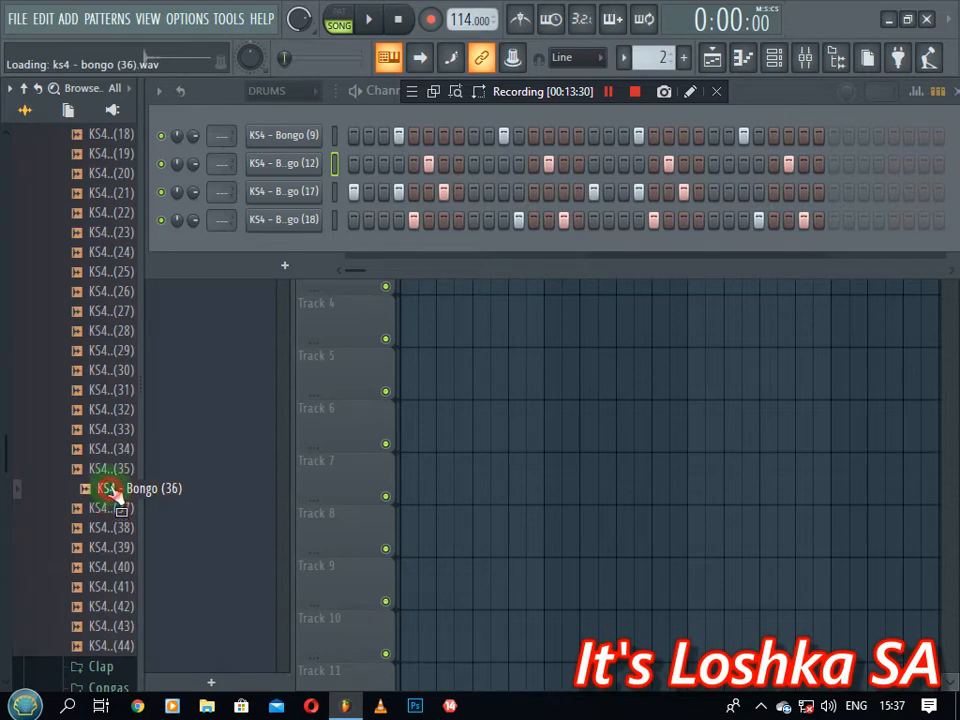
Add KS4 - Bongo (36) as a new channel and enable Normalize on its sample
{"action": "left_click_drag", "start_coordinate": [110, 490], "coordinate": [272, 262]}
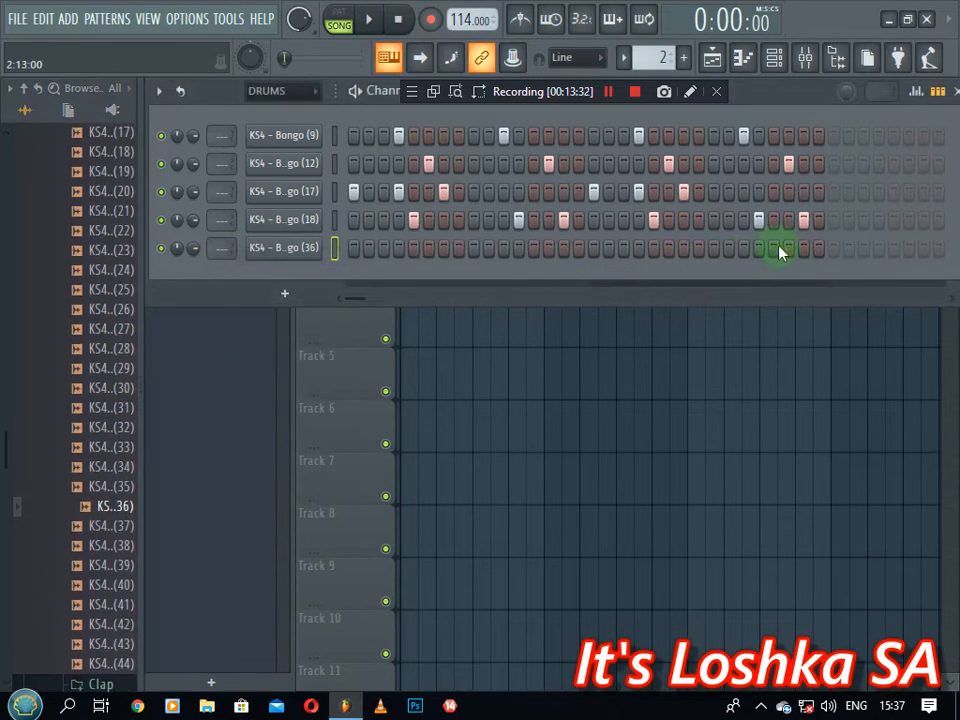
{"action": "left_click", "coordinate": [300, 248]}
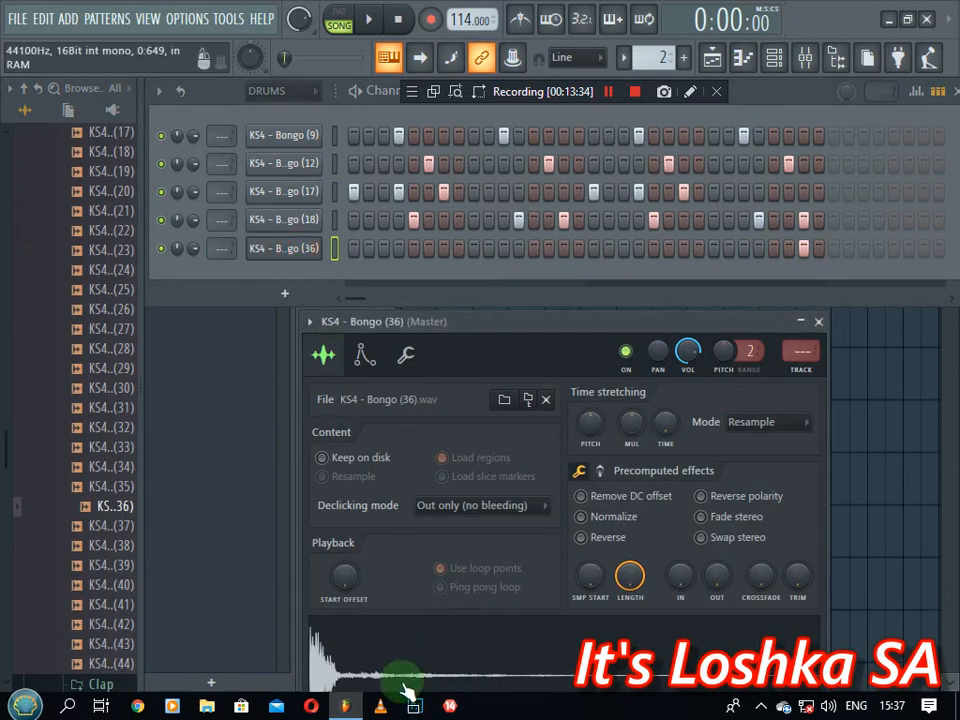
{"action": "left_click", "coordinate": [622, 517]}
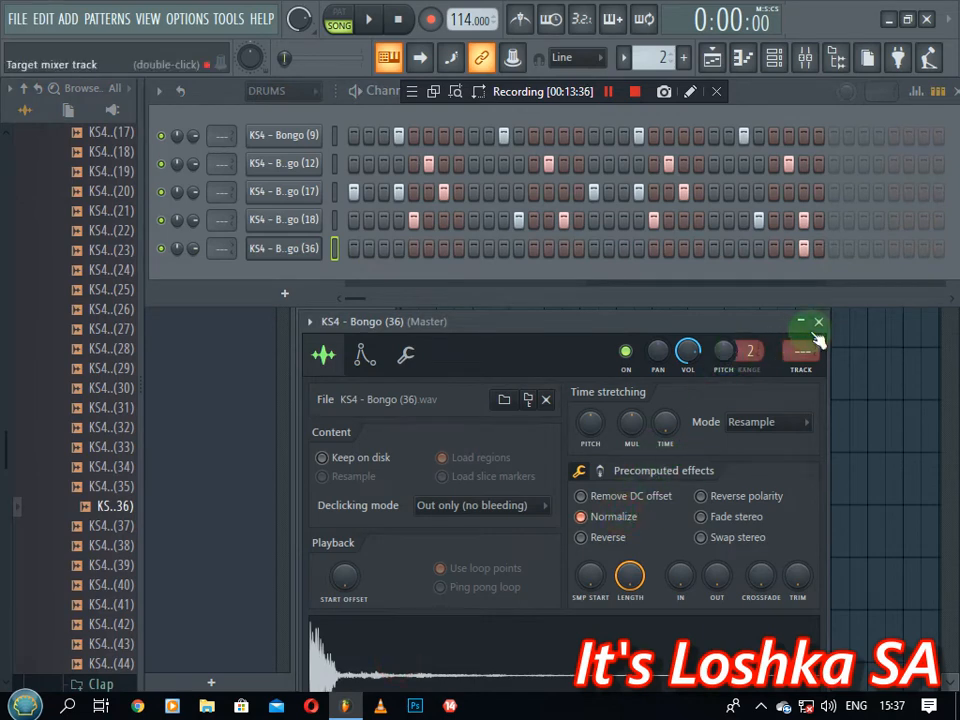
{"action": "left_click", "coordinate": [818, 323]}
{"action": "scroll", "coordinate": [78, 305], "scroll_direction": "up", "scroll_amount": 15}
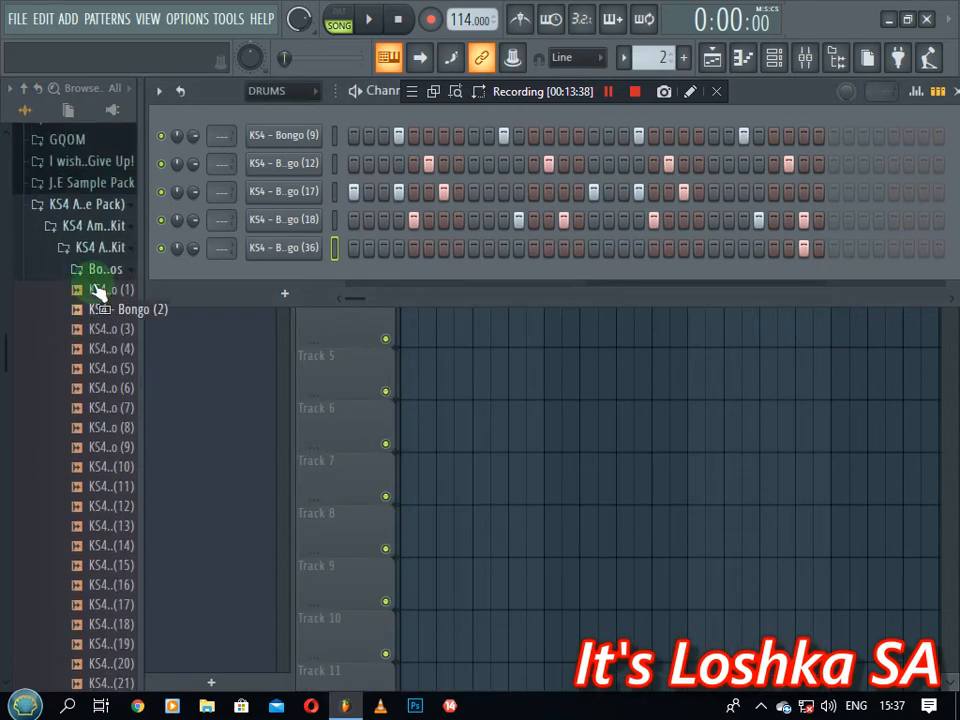
Drag VN-20170214-WA001_2 from J.E Sample Pack 6's subfolder into the top of the Channel Rack
{"action": "scroll", "coordinate": [60, 280], "scroll_direction": "up", "scroll_amount": 2}
{"action": "left_click", "coordinate": [81, 300]}
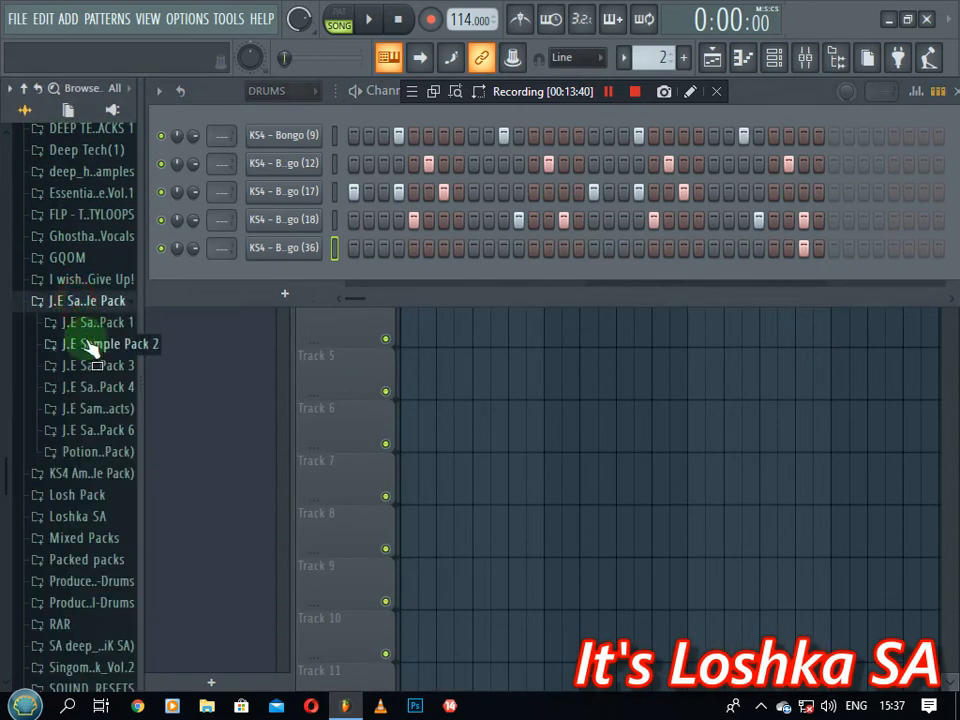
{"action": "left_click", "coordinate": [108, 443]}
{"action": "scroll", "coordinate": [92, 380], "scroll_direction": "down", "scroll_amount": 7}
{"action": "scroll", "coordinate": [92, 370], "scroll_direction": "up", "scroll_amount": 7}
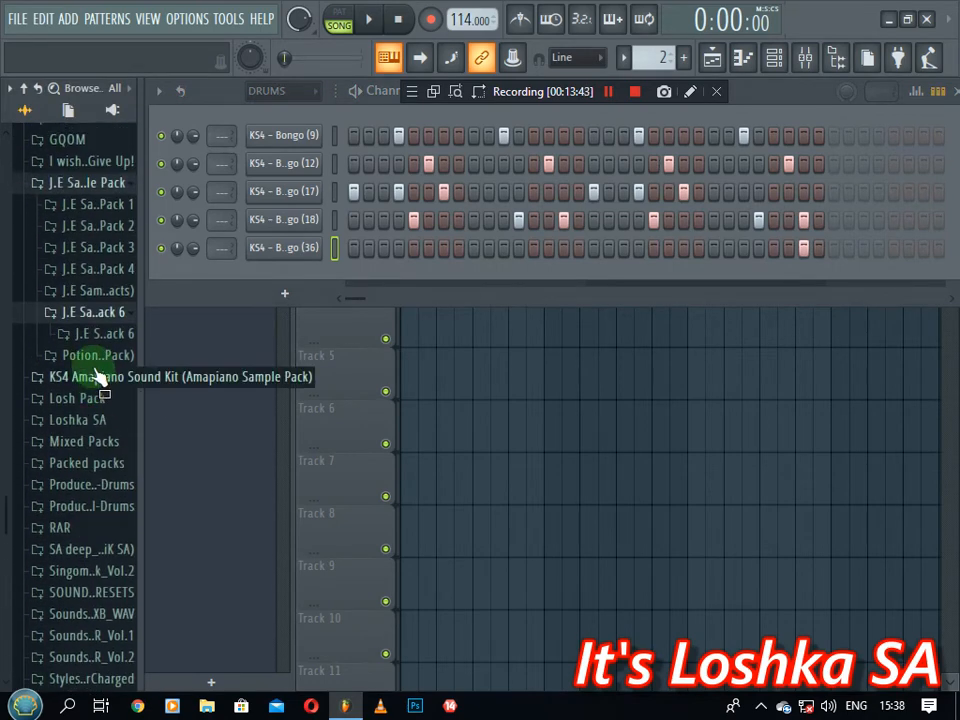
{"action": "left_click", "coordinate": [98, 336]}
{"action": "scroll", "coordinate": [94, 364], "scroll_direction": "down", "scroll_amount": 20}
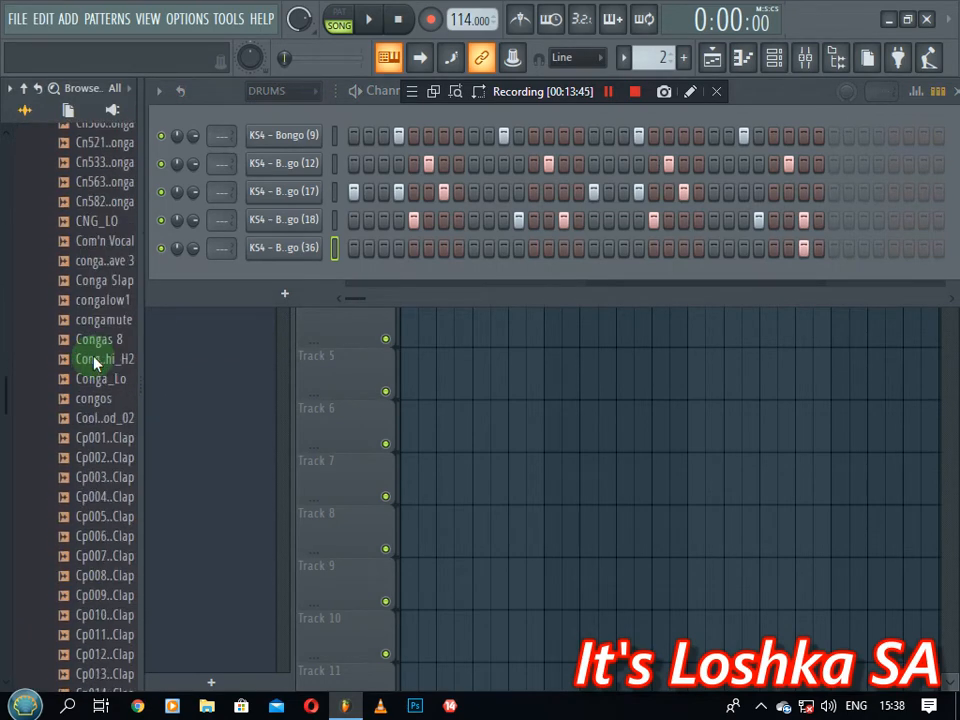
{"action": "scroll", "coordinate": [95, 365], "scroll_direction": "down", "scroll_amount": 20}
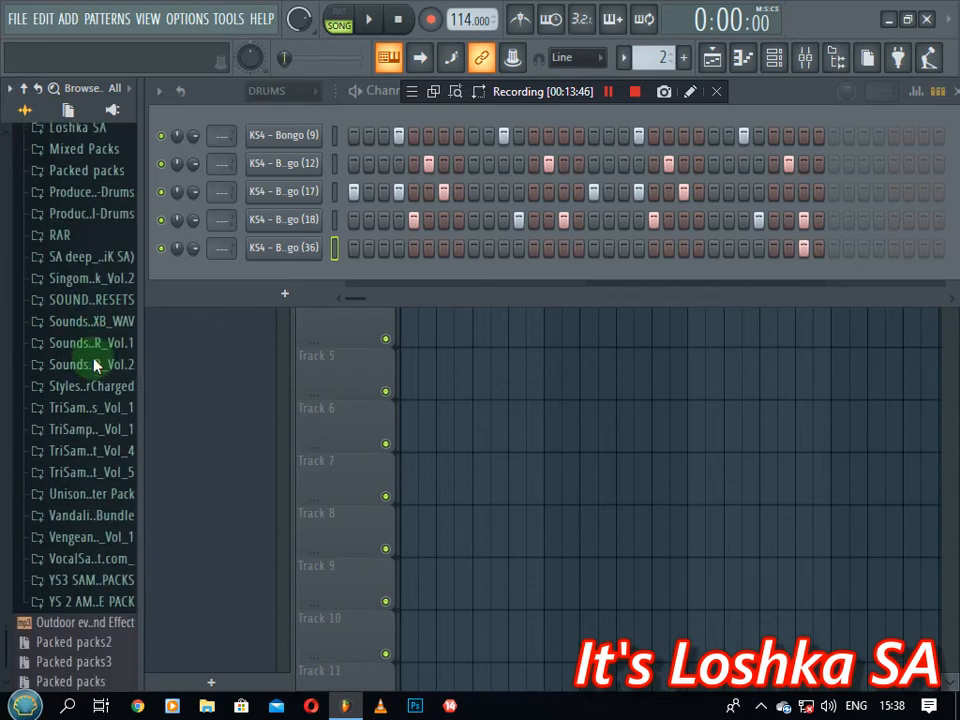
{"action": "scroll", "coordinate": [90, 362], "scroll_direction": "up", "scroll_amount": 5}
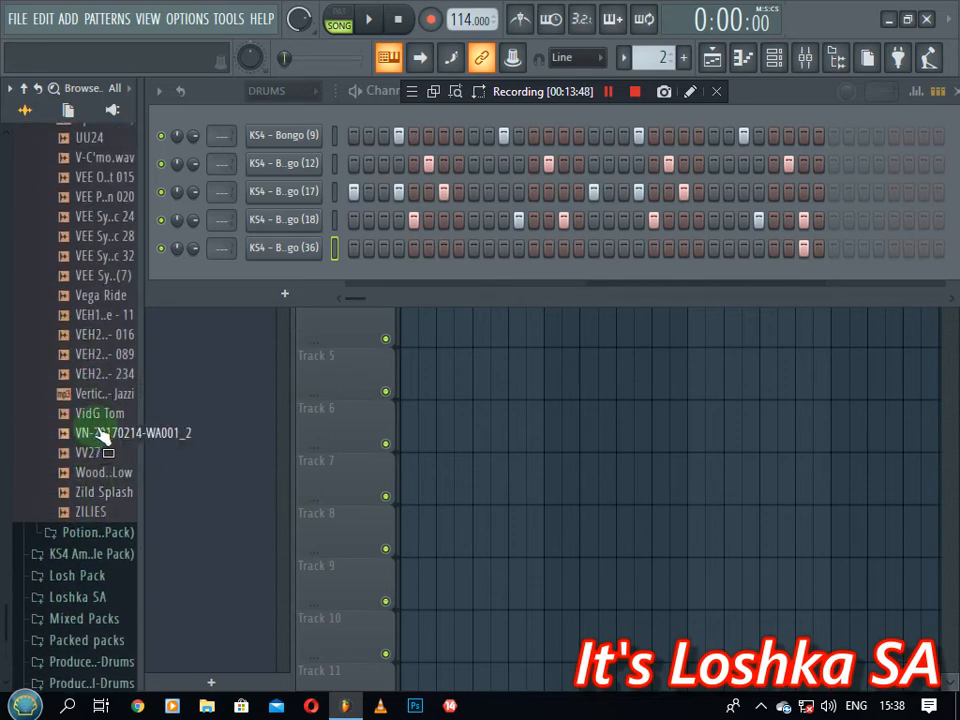
{"action": "left_click_drag", "start_coordinate": [104, 437], "coordinate": [231, 117]}
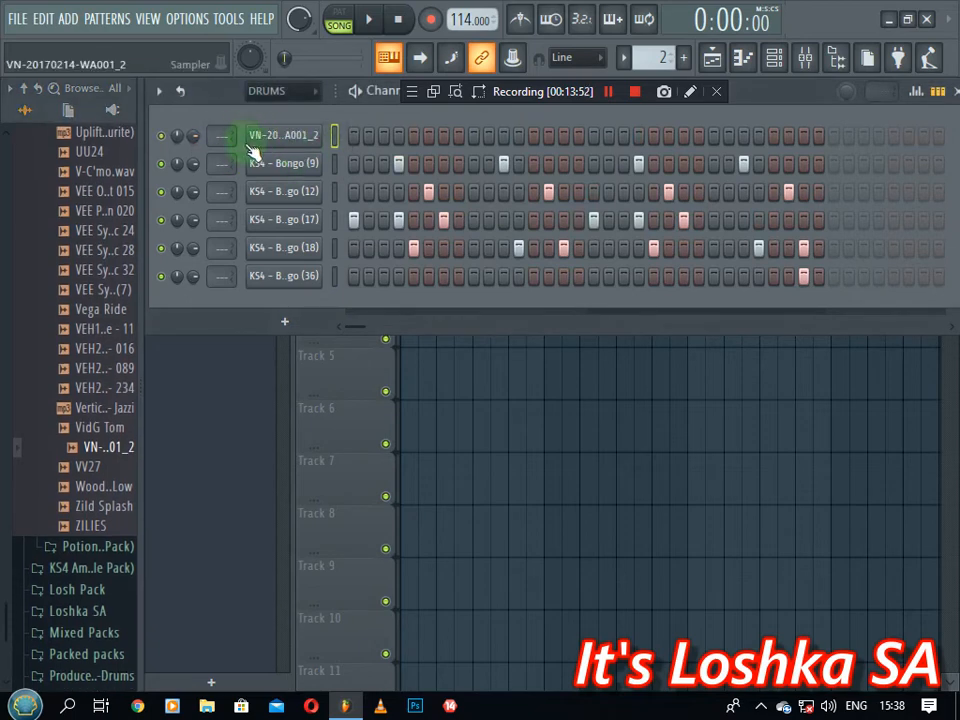
Fill every fourth step of the vocal chop, add one mid-bar hit, and set its Track to insert 4
{"action": "right_click", "coordinate": [295, 137]}
{"action": "left_click", "coordinate": [540, 213]}
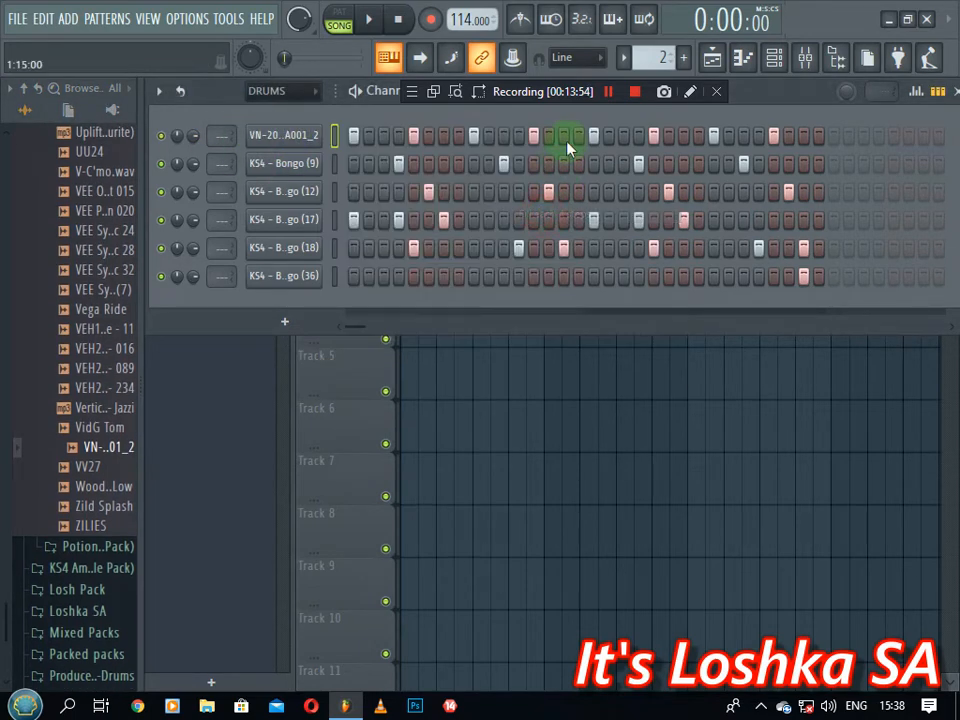
{"action": "left_click", "coordinate": [564, 136]}
{"action": "left_click", "coordinate": [283, 137]}
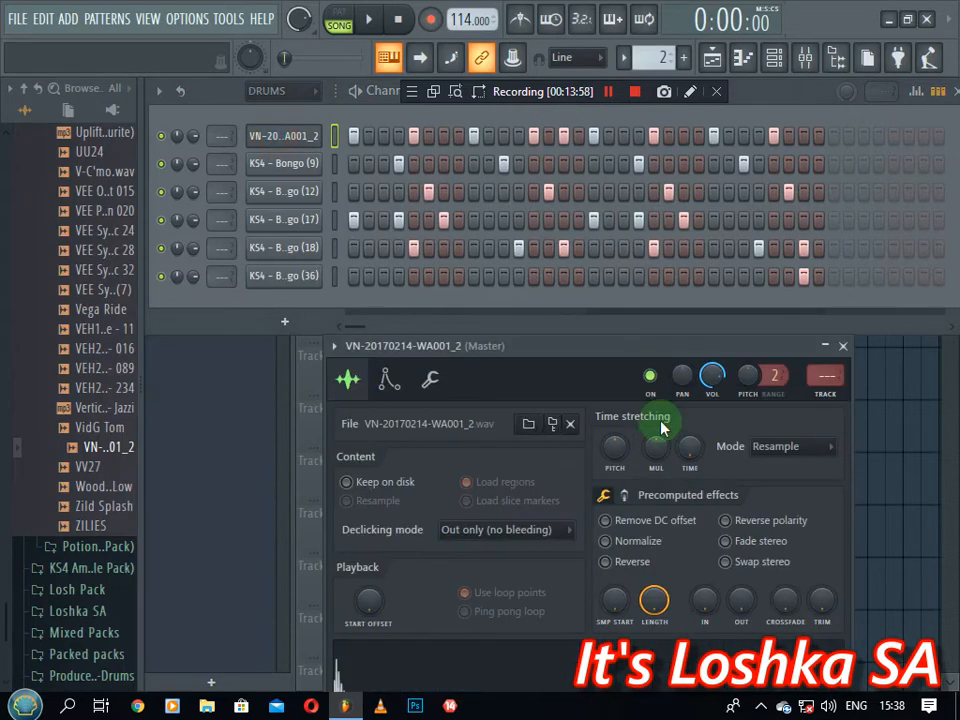
{"action": "left_click", "coordinate": [828, 392]}
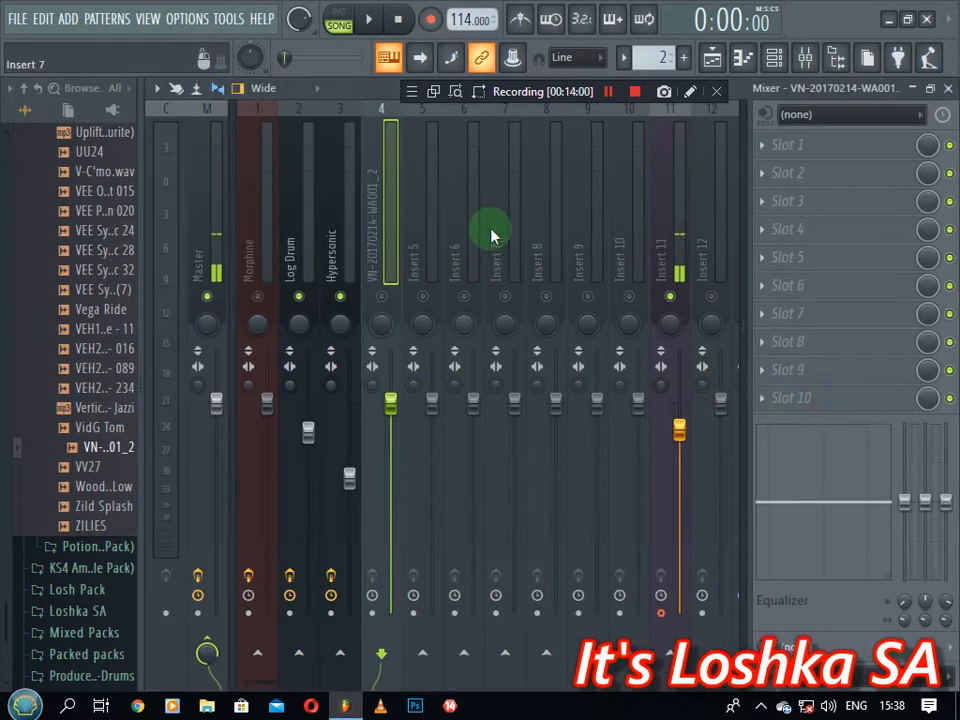
Unmute all mixer tracks and put Fruity parametric EQ 2 in slot 1, boosting around 58Hz and cutting band 7 highs
{"action": "right_click", "coordinate": [423, 297]}
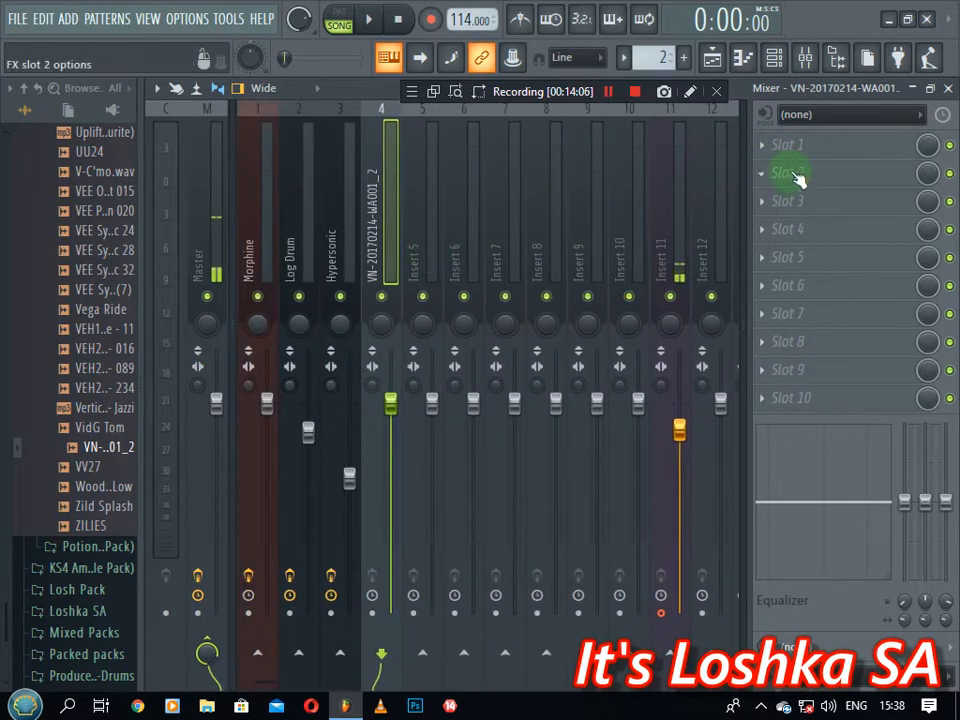
{"action": "left_click", "coordinate": [772, 150]}
{"action": "mouse_move", "coordinate": [771, 170]}
{"action": "left_click", "coordinate": [550, 190]}
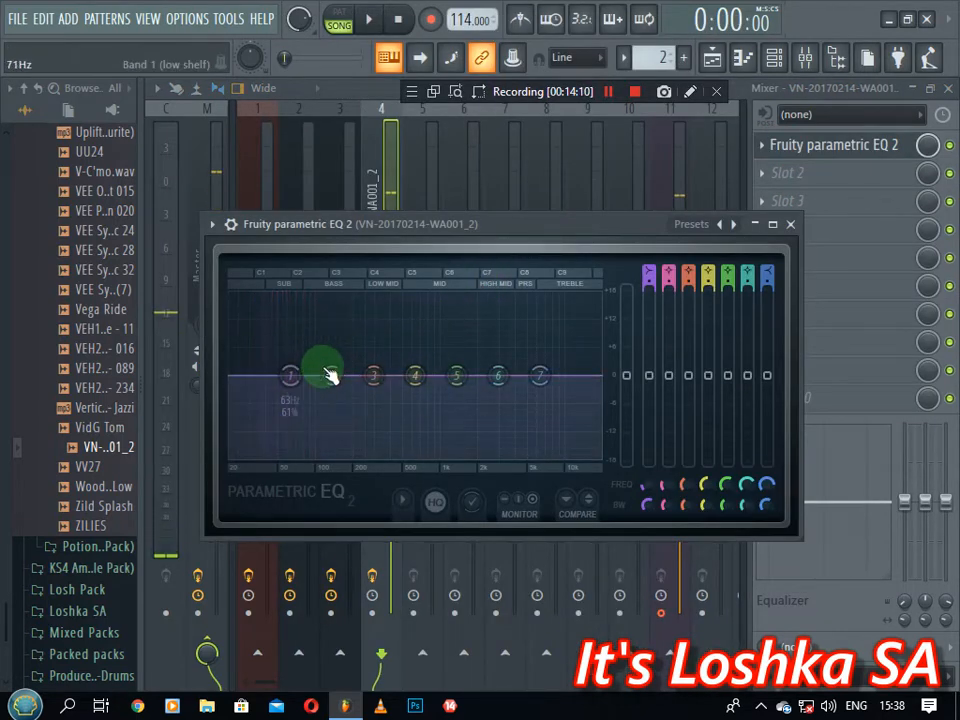
{"action": "mouse_move", "coordinate": [290, 375]}
{"action": "left_mouse_down"}
{"action": "mouse_move", "coordinate": [236, 392]}
{"action": "mouse_move", "coordinate": [298, 378]}
{"action": "left_mouse_up"}
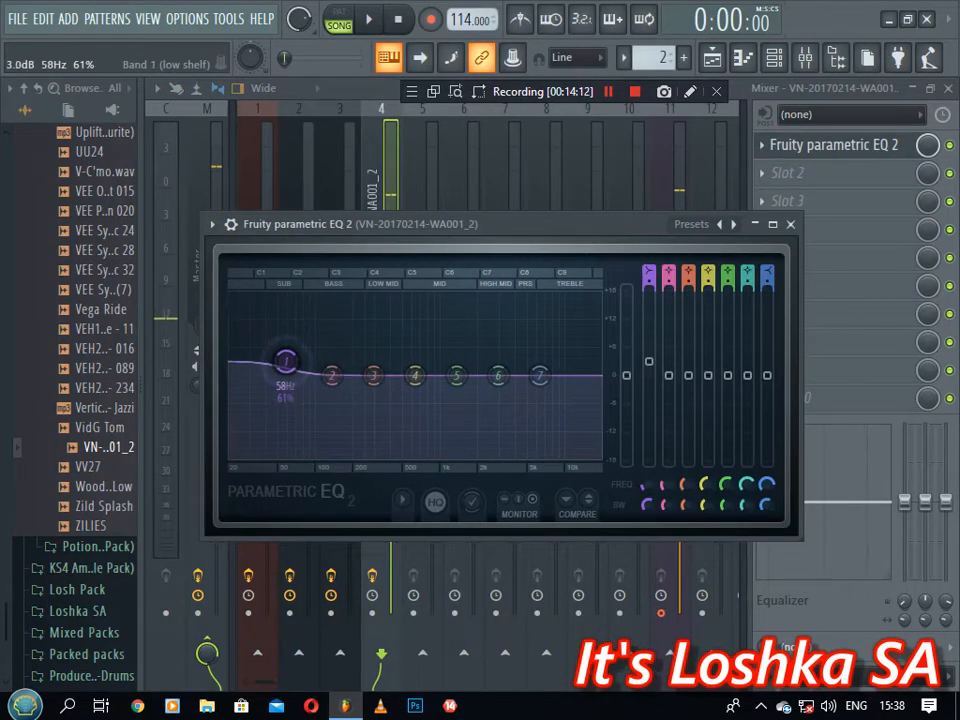
{"action": "left_click_drag", "start_coordinate": [540, 375], "coordinate": [432, 423]}
{"action": "left_click", "coordinate": [790, 228]}
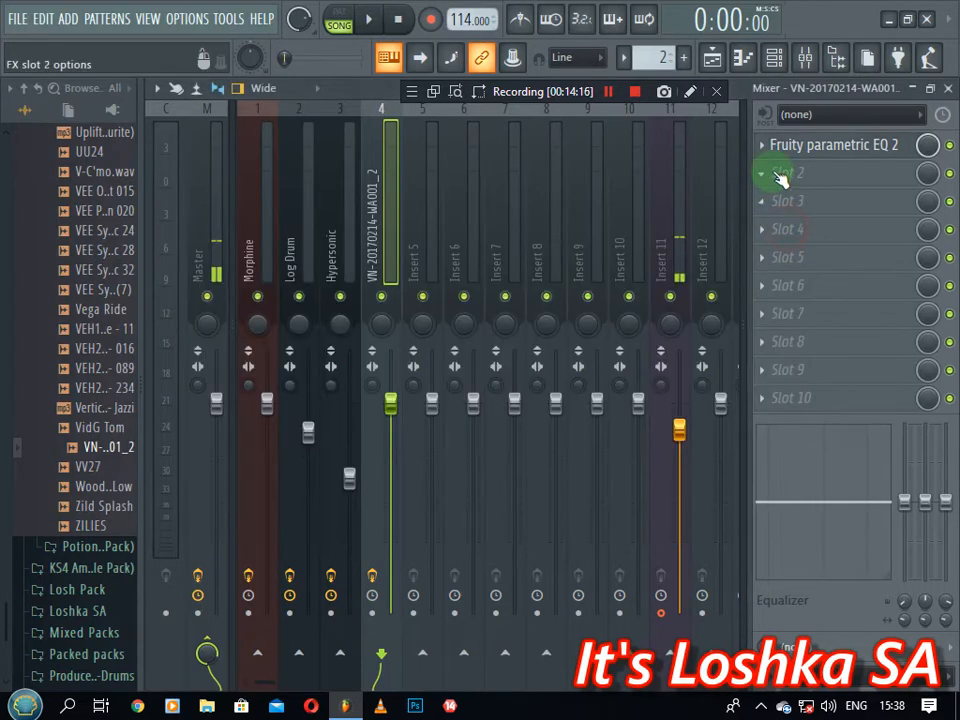
Load Maximus into slot 2 with the Punchy drums preset
{"action": "left_click", "coordinate": [767, 172]}
{"action": "left_click", "coordinate": [335, 490]}
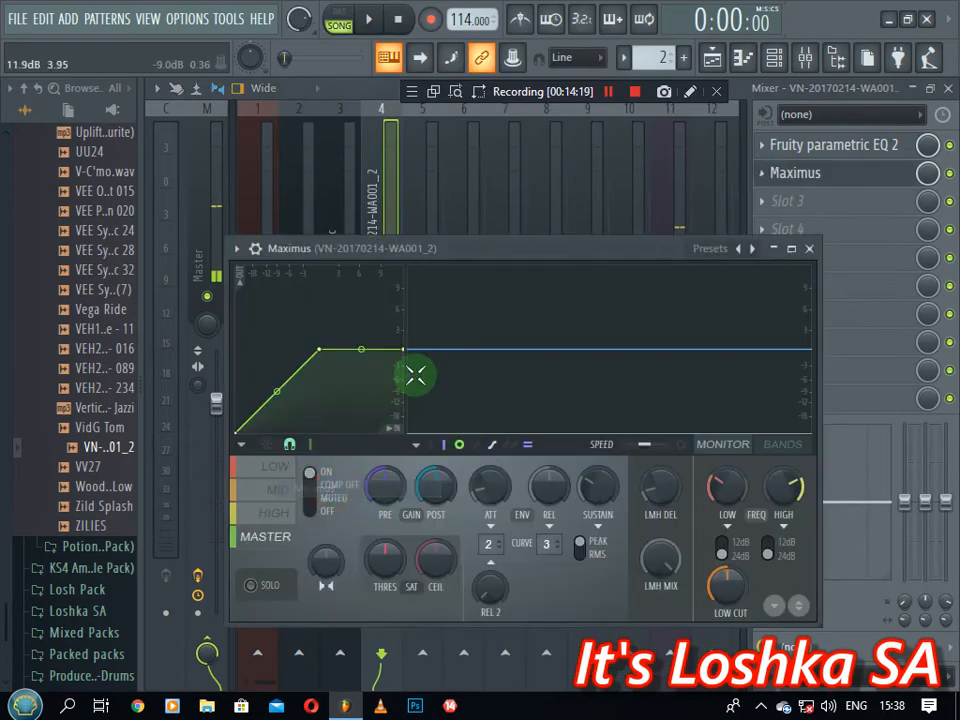
{"action": "left_click", "coordinate": [742, 251]}
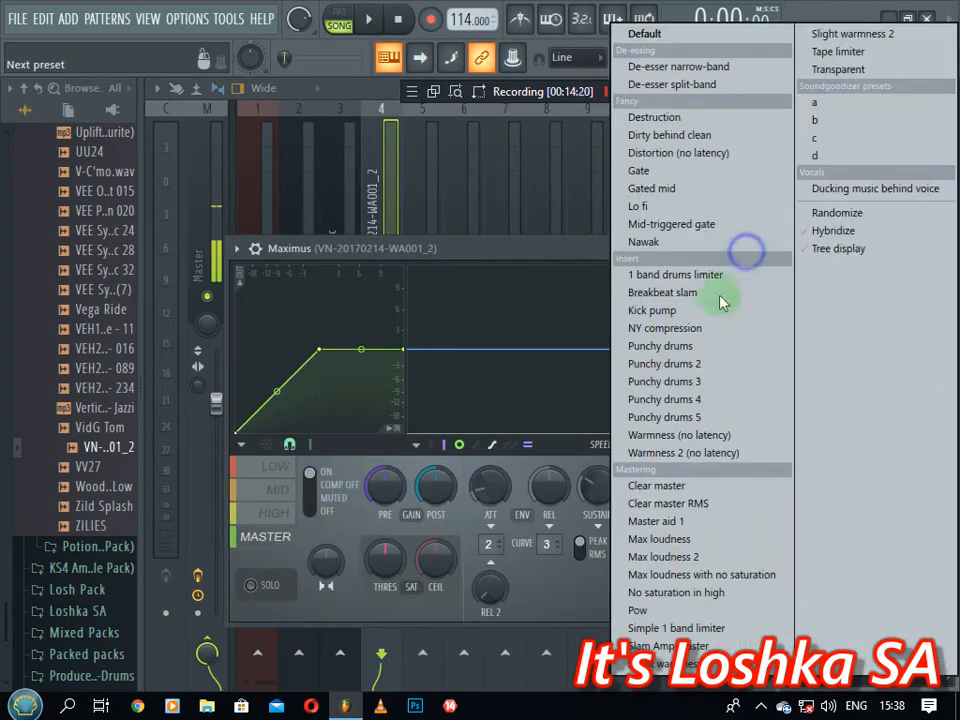
{"action": "left_click", "coordinate": [686, 348]}
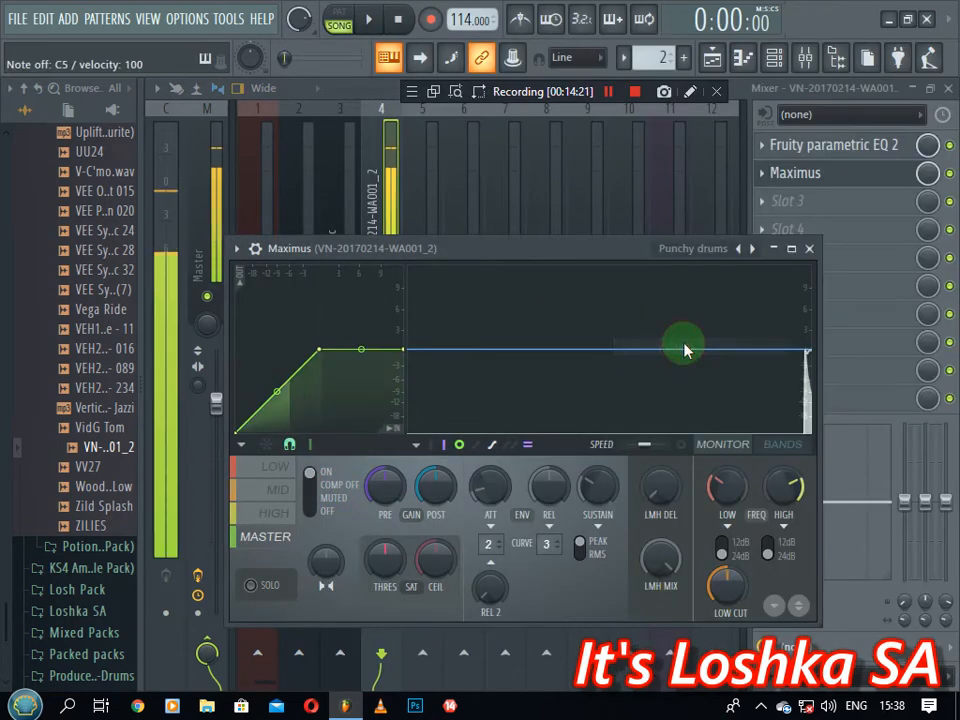
{"action": "left_click", "coordinate": [811, 250]}
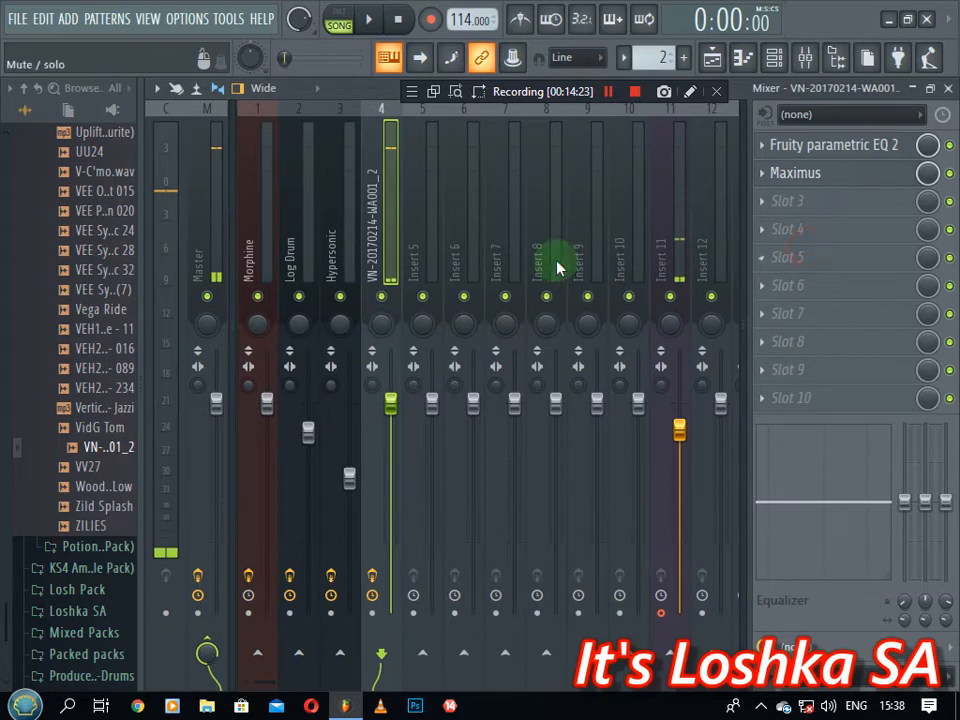
Bring the Channel Rack back to the front and play the DRUMS pattern
{"action": "left_click", "coordinate": [774, 60]}
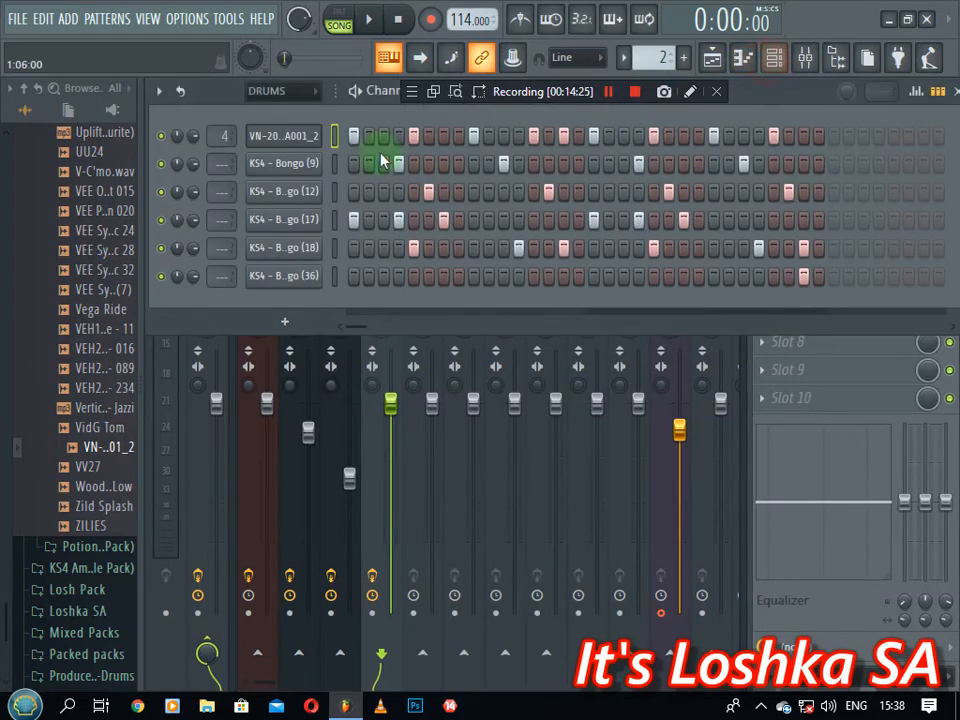
{"action": "left_click", "coordinate": [374, 21]}
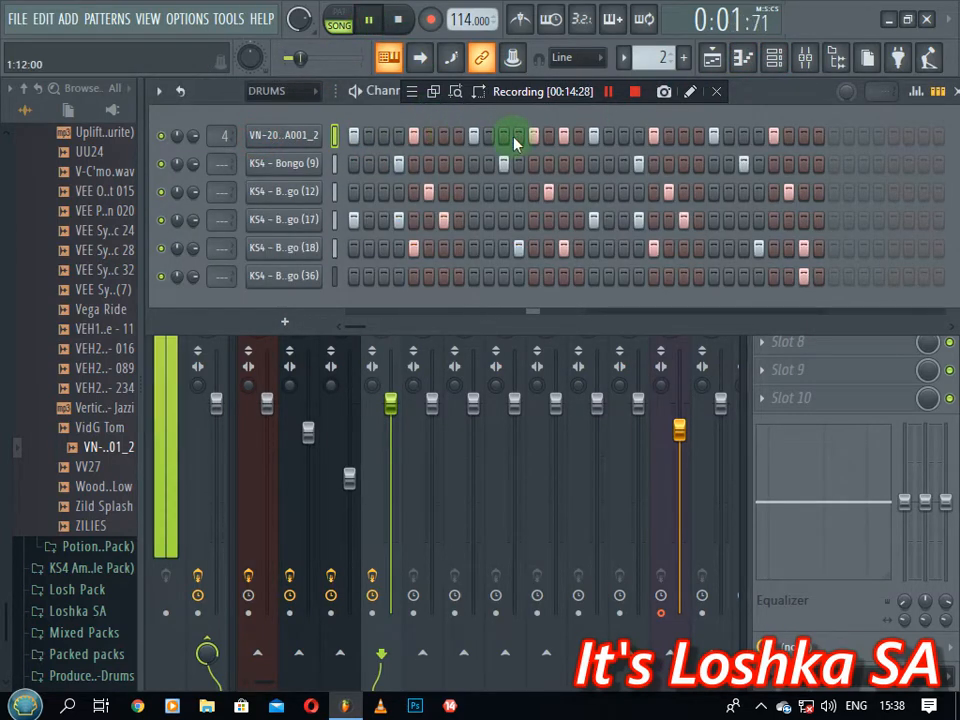
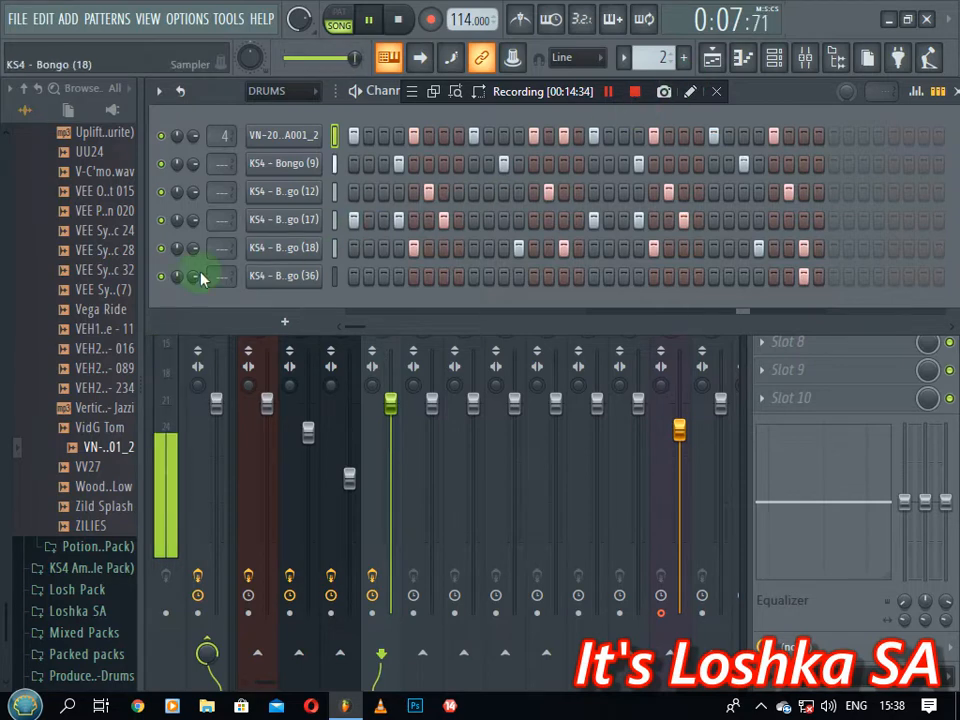
Stop playback and lay the Shaker 08 loop across the first four bars of Track 3
{"action": "key", "text": "space"}
{"action": "scroll", "coordinate": [82, 348], "scroll_direction": "up", "scroll_amount": 20}
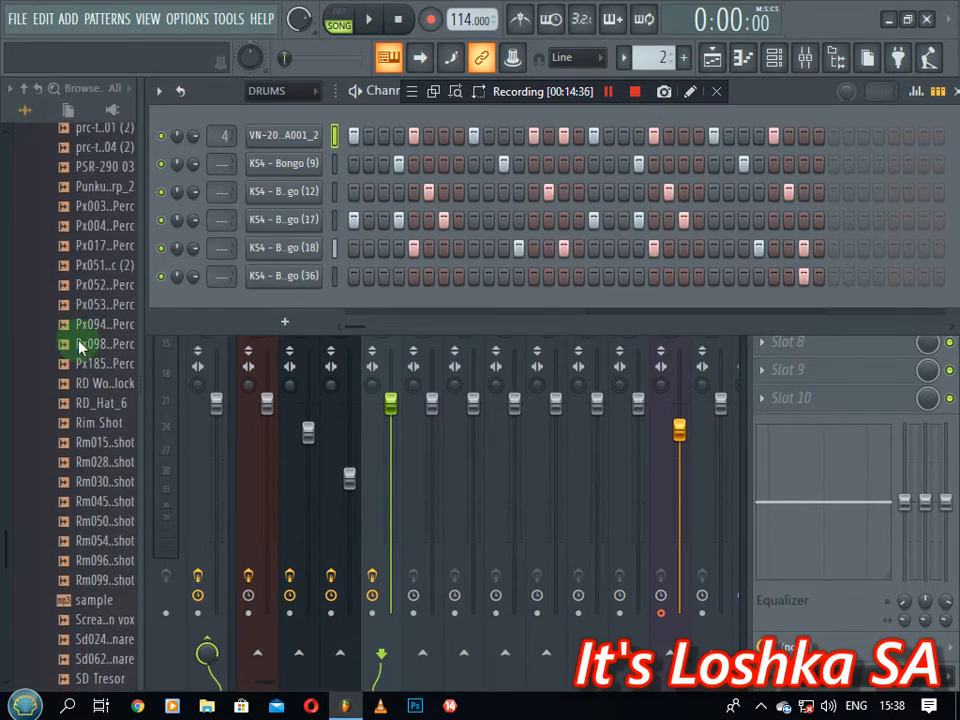
{"action": "scroll", "coordinate": [82, 346], "scroll_direction": "down", "scroll_amount": 15}
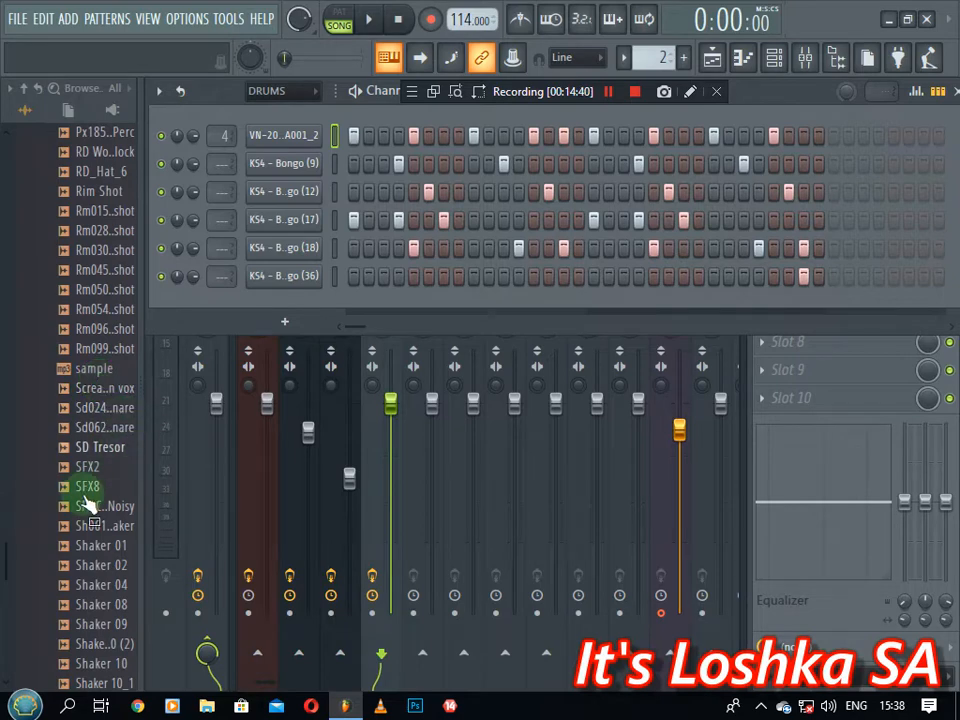
{"action": "scroll", "coordinate": [64, 470], "scroll_direction": "down", "scroll_amount": 4}
{"action": "left_click", "coordinate": [90, 370]}
{"action": "left_click_drag", "start_coordinate": [107, 377], "coordinate": [540, 266]}
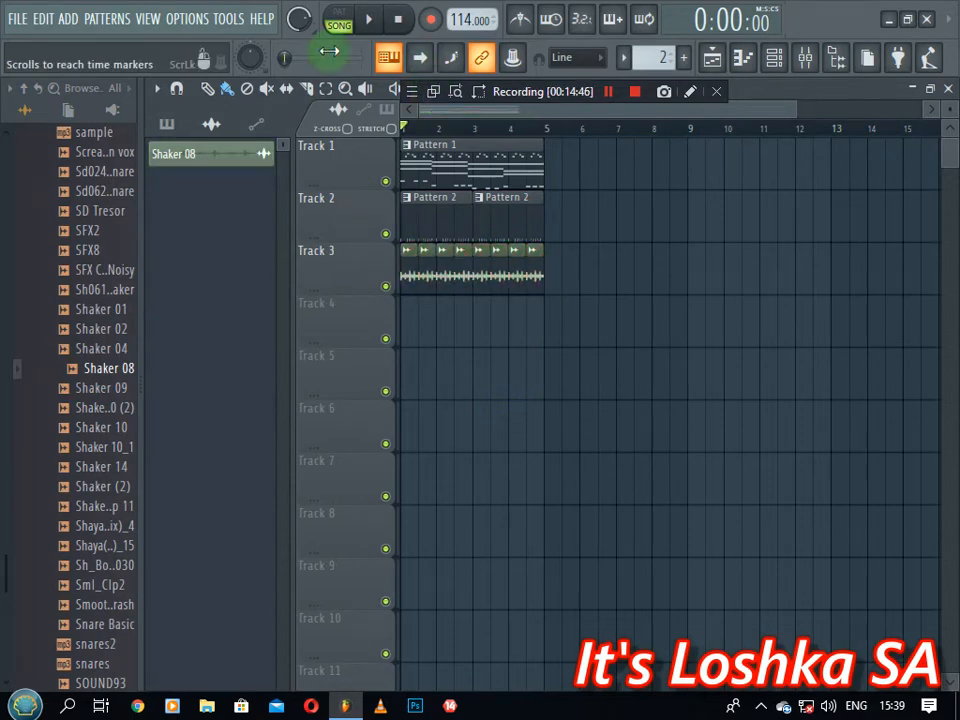
{"action": "left_click", "coordinate": [513, 302]}
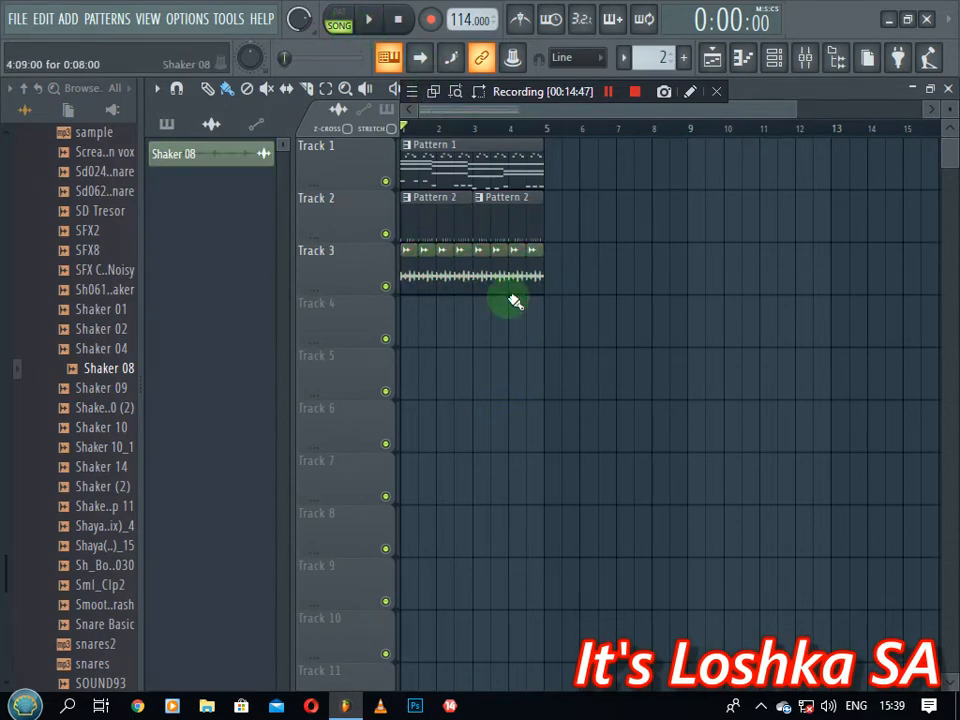
Lower the Shaker 08 mixer insert fader and set its EQ low shelf to -18
{"action": "left_click", "coordinate": [778, 58]}
{"action": "left_click", "coordinate": [272, 140]}
{"action": "left_click", "coordinate": [645, 212]}
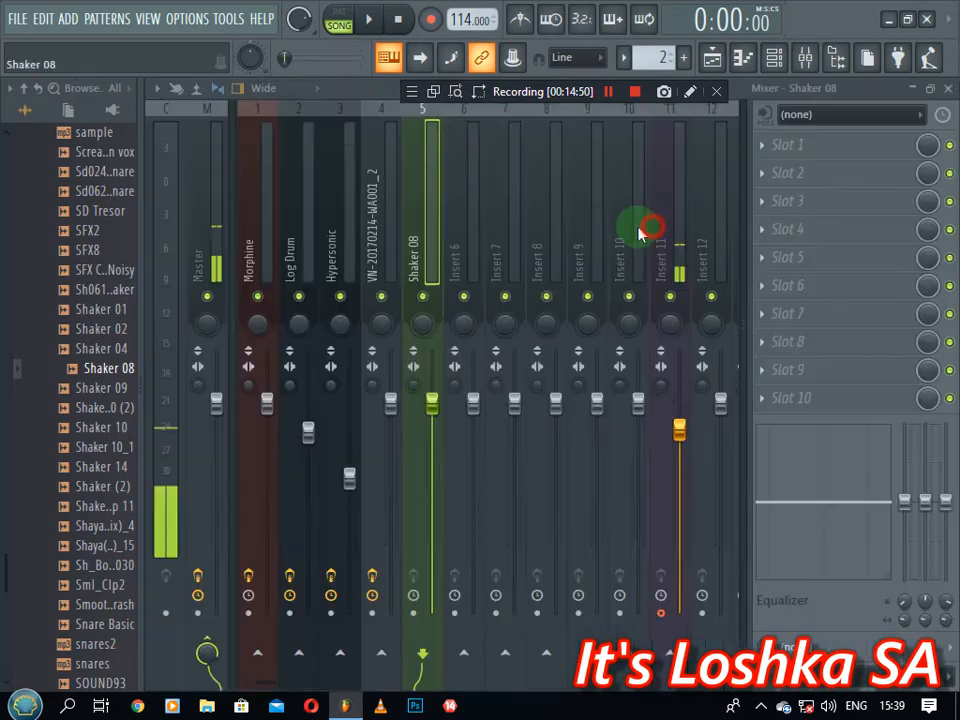
{"action": "left_click", "coordinate": [434, 409]}
{"action": "left_click", "coordinate": [905, 502]}
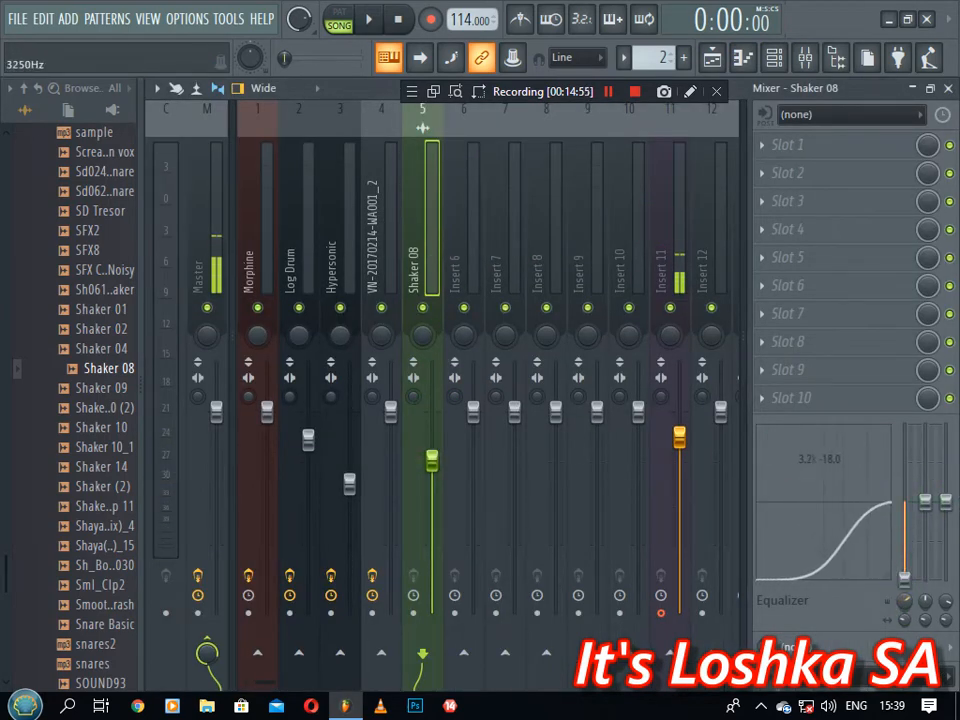
Fine-tune the Shaker 08 volume during playback, then close the mixer and channel settings
{"action": "key", "text": "space"}
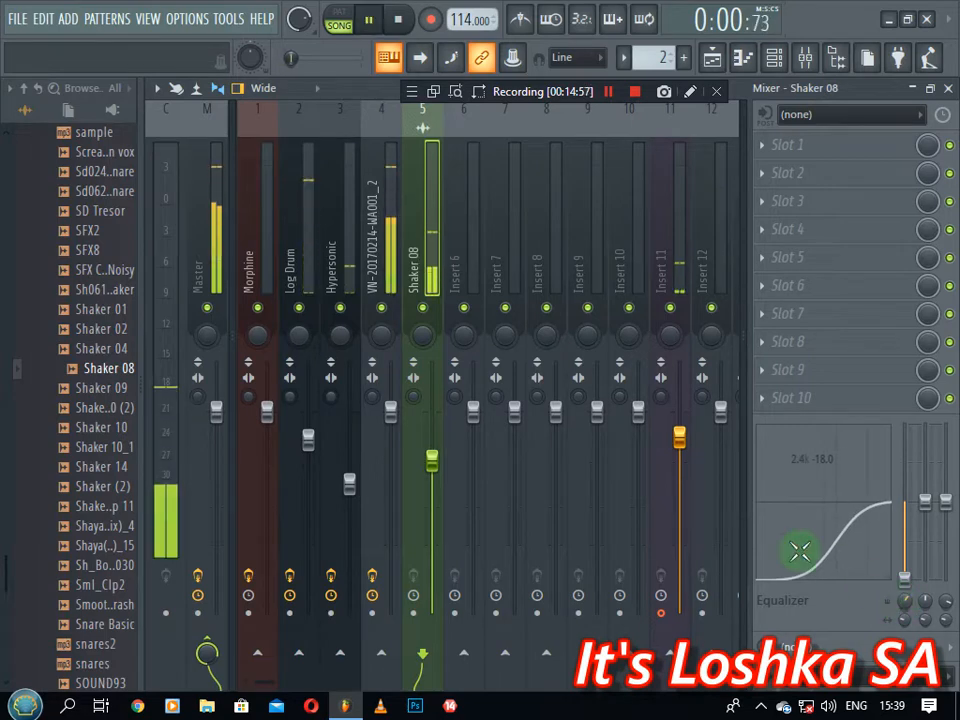
{"action": "left_click", "coordinate": [431, 458]}
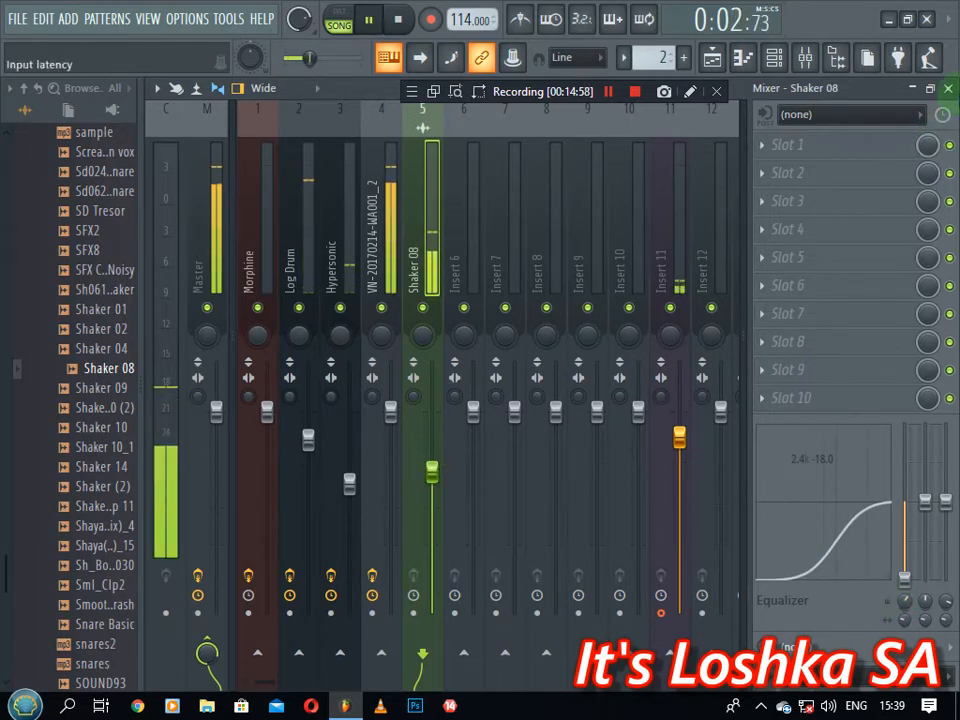
{"action": "left_click", "coordinate": [948, 88]}
{"action": "left_click", "coordinate": [673, 176]}
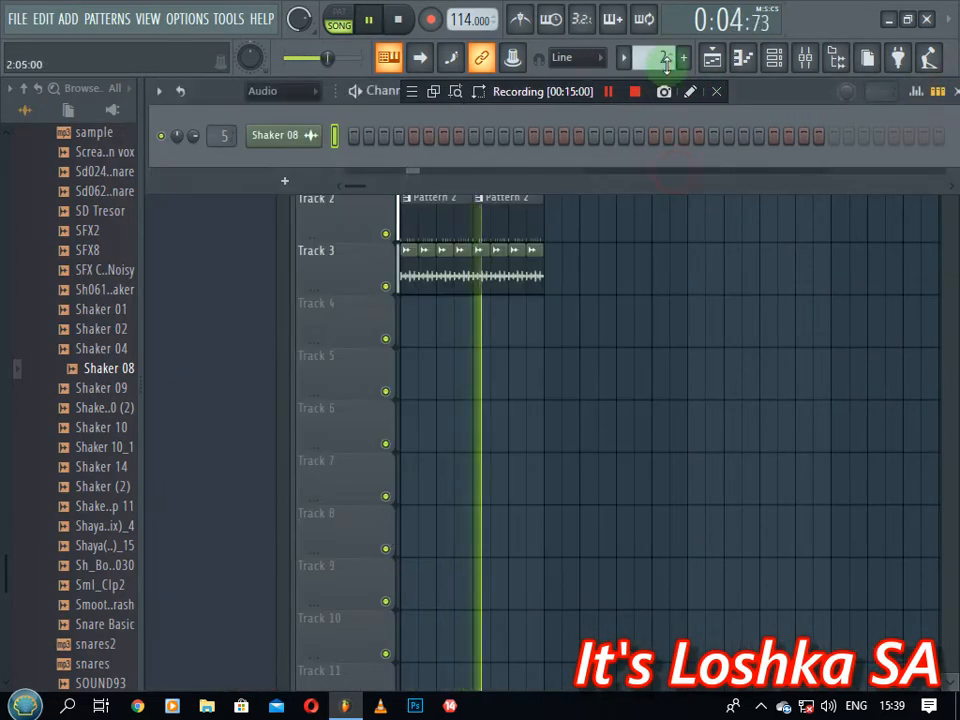
{"action": "key", "text": "space"}
{"action": "scroll", "coordinate": [663, 54], "scroll_direction": "up", "scroll_amount": 1}
Add a Purity #3 channel loaded with the Slow Synth preset Tremolo Signal
{"action": "left_click", "coordinate": [290, 380]}
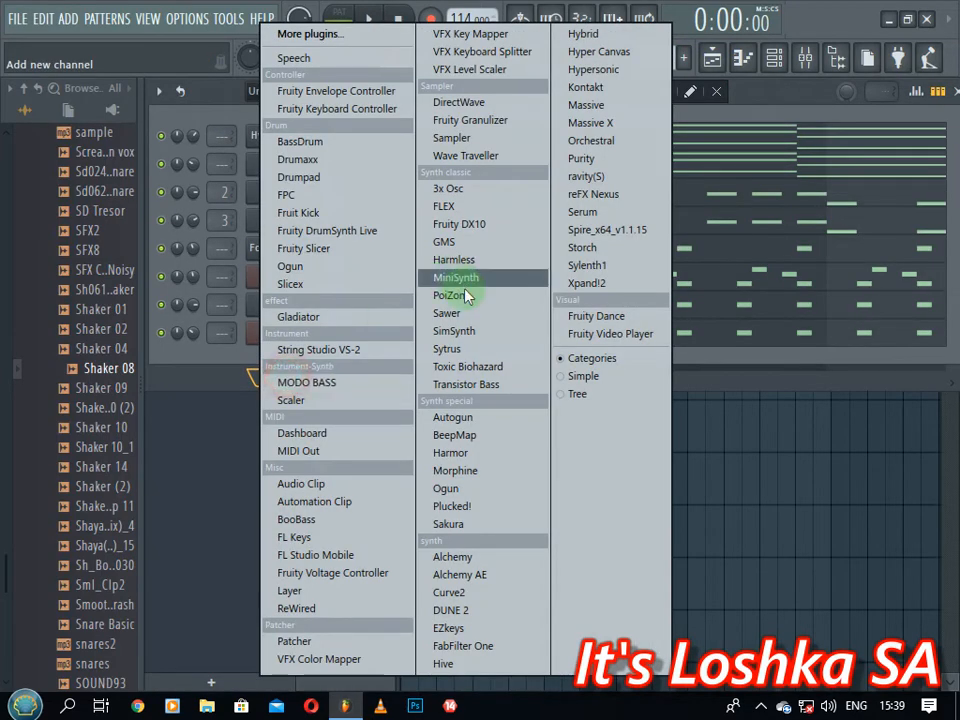
{"action": "left_click", "coordinate": [604, 162]}
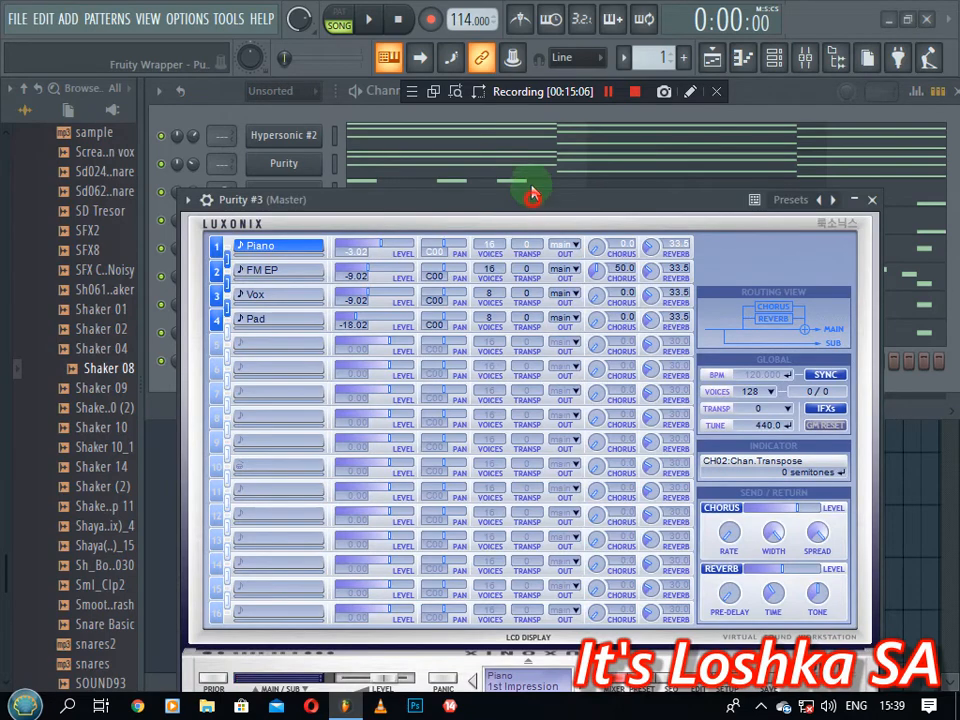
{"action": "left_click_drag", "start_coordinate": [532, 196], "coordinate": [514, 121]}
{"action": "left_click", "coordinate": [625, 609]}
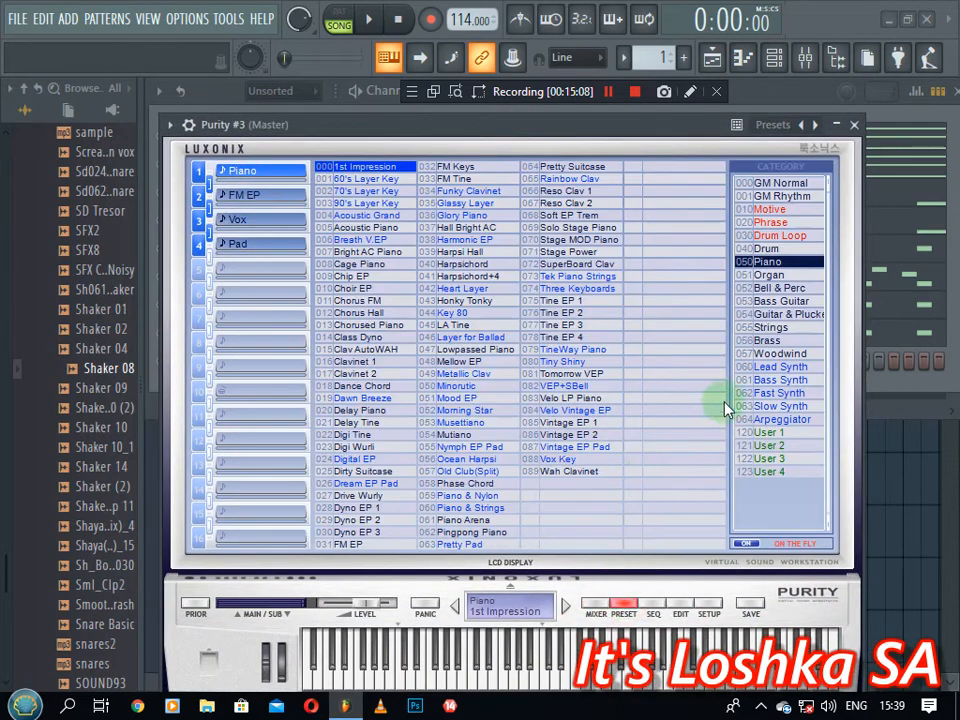
{"action": "left_click", "coordinate": [768, 407]}
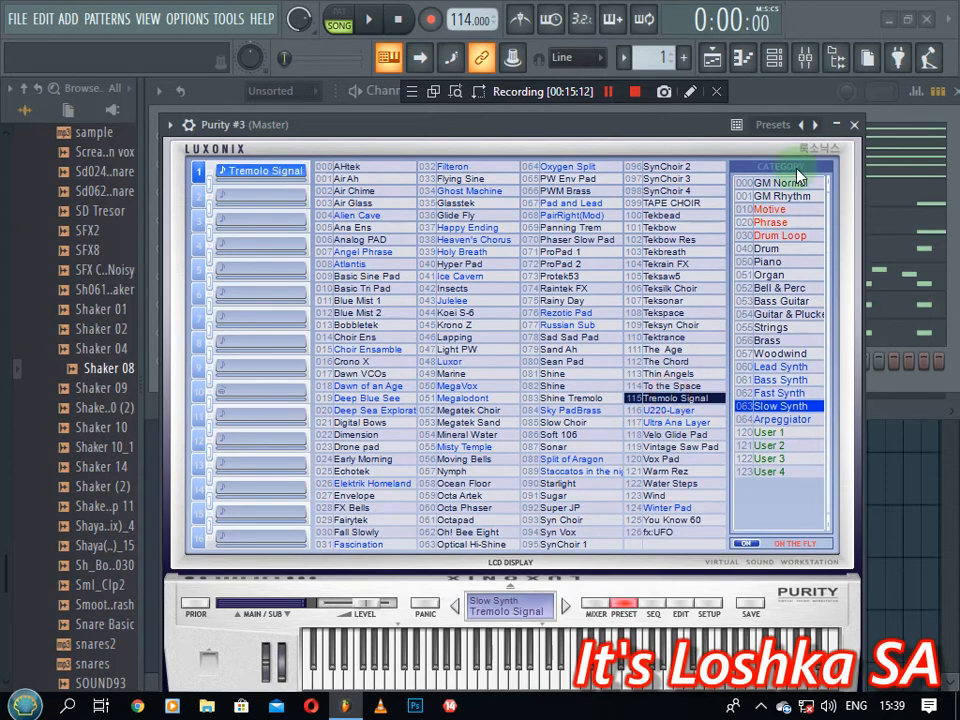
{"action": "left_click", "coordinate": [857, 123]}
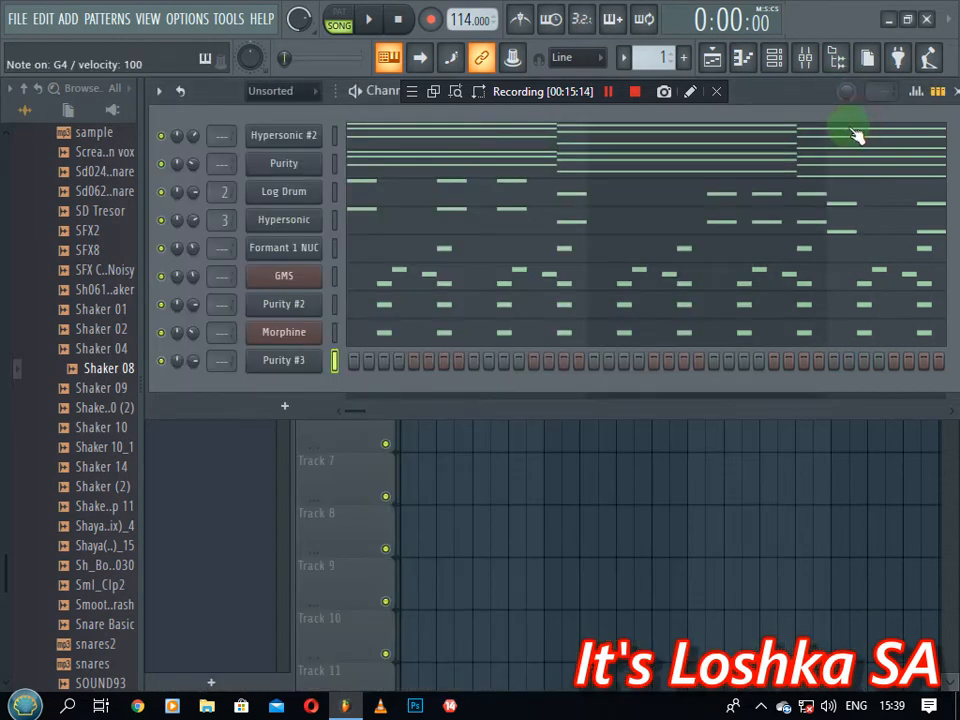
In Purity #3's piano roll, draw two-bar A4 and D5 notes at bars 1 and 3
{"action": "right_click", "coordinate": [287, 366]}
{"action": "left_click", "coordinate": [340, 360]}
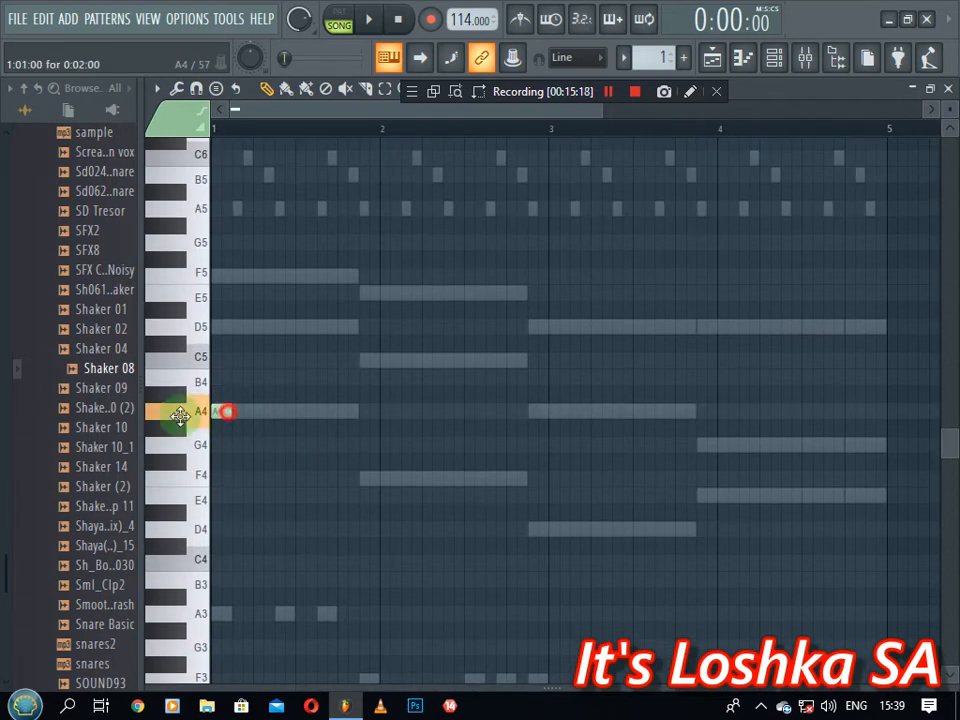
{"action": "left_click_drag", "start_coordinate": [231, 411], "coordinate": [549, 411]}
{"action": "left_click", "coordinate": [551, 411]}
{"action": "key", "text": "space"}
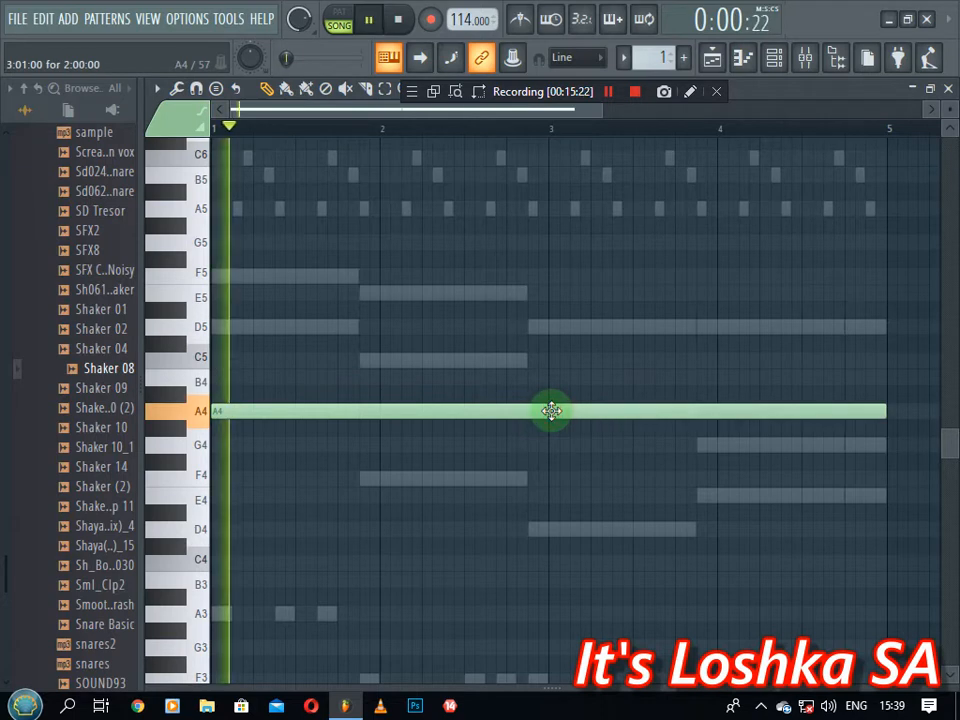
{"action": "left_click", "coordinate": [214, 326]}
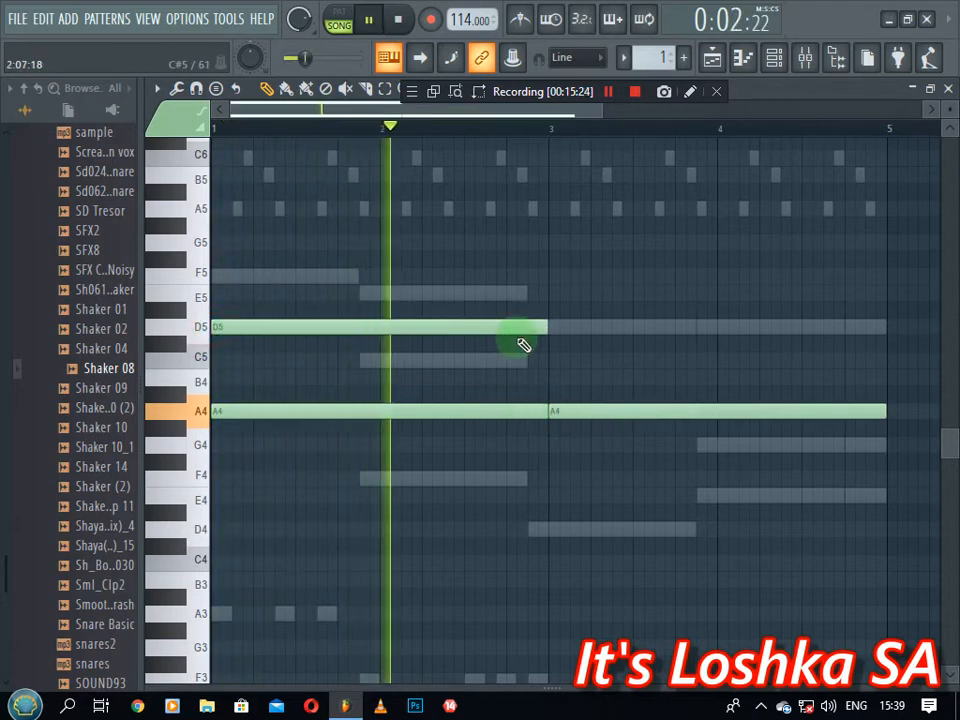
{"action": "left_click", "coordinate": [551, 326]}
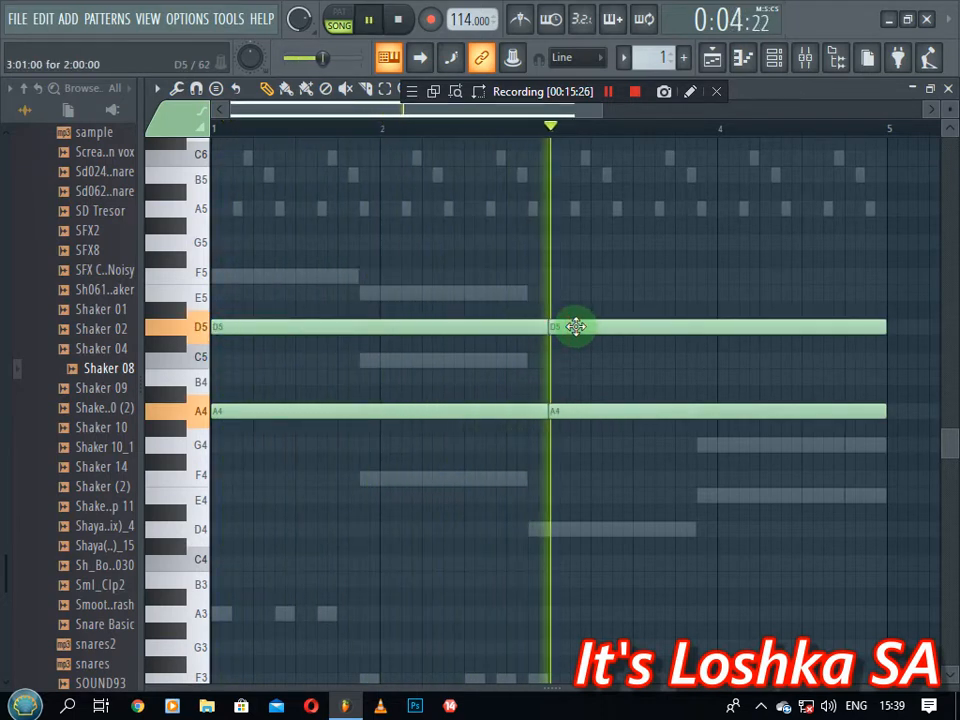
{"action": "left_click", "coordinate": [947, 89]}
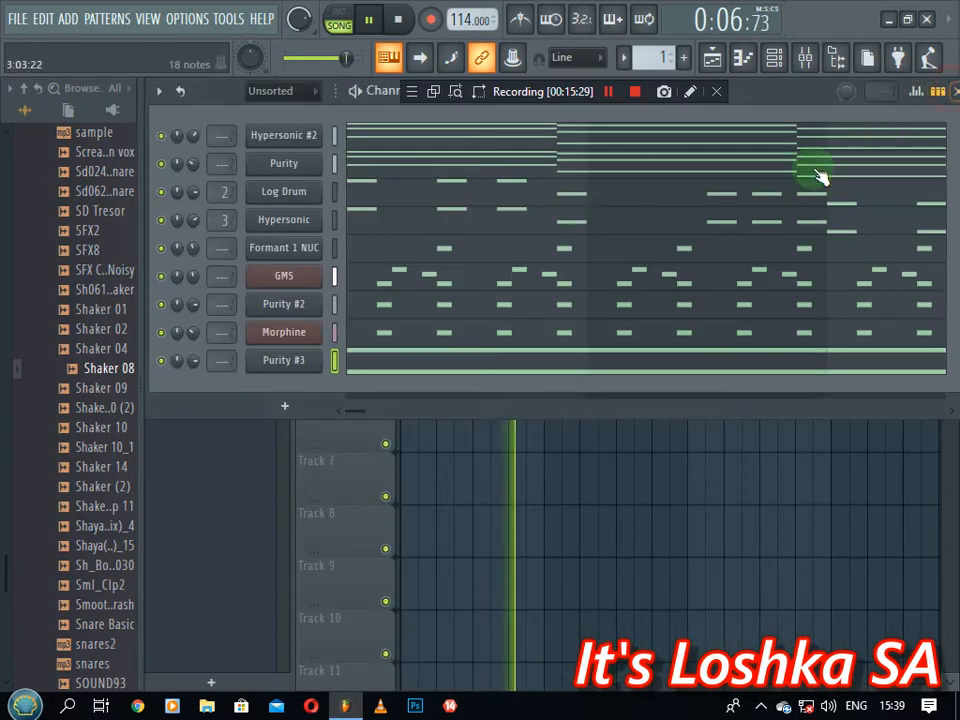
{"action": "key", "text": "space"}
Add a Purity #4 channel loaded with the Arpeggiator preset 036 Flute Flight
{"action": "left_click", "coordinate": [278, 397]}
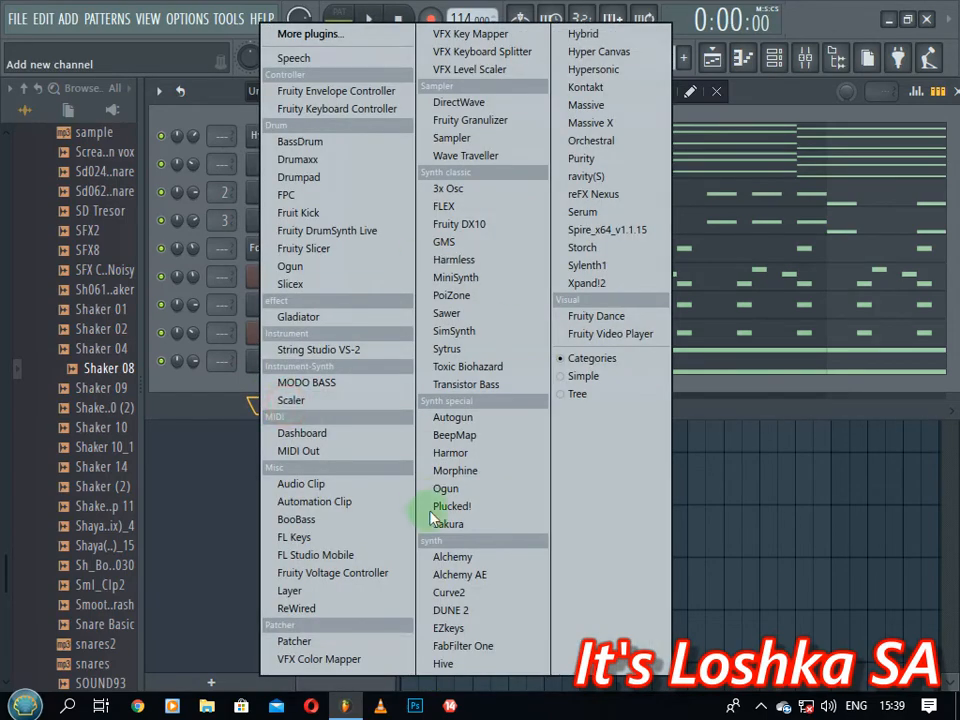
{"action": "left_click", "coordinate": [604, 159]}
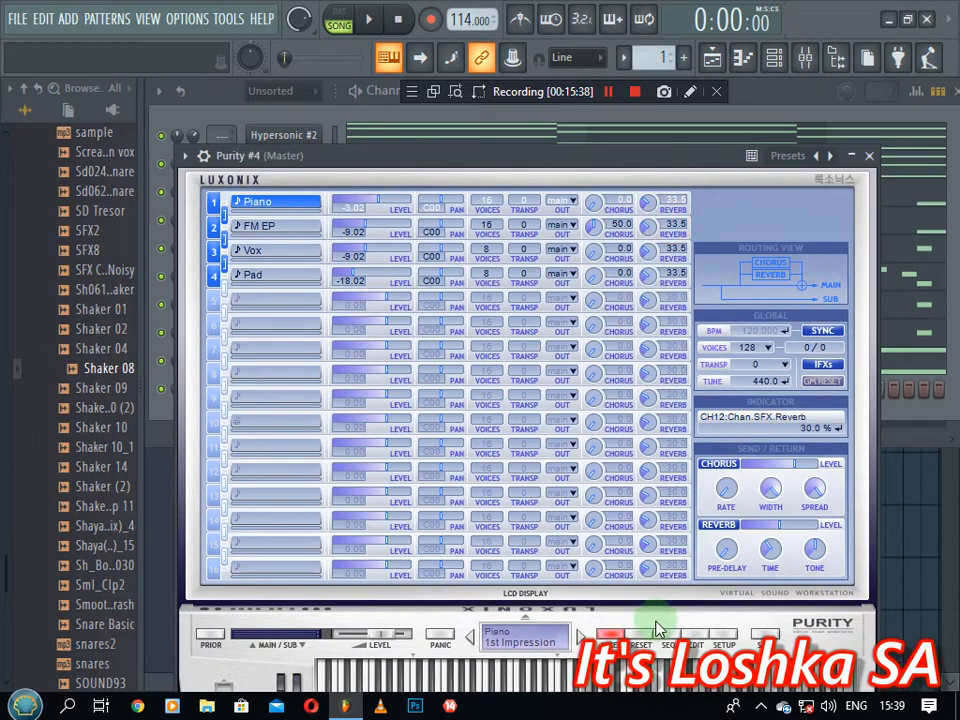
{"action": "left_click", "coordinate": [643, 635]}
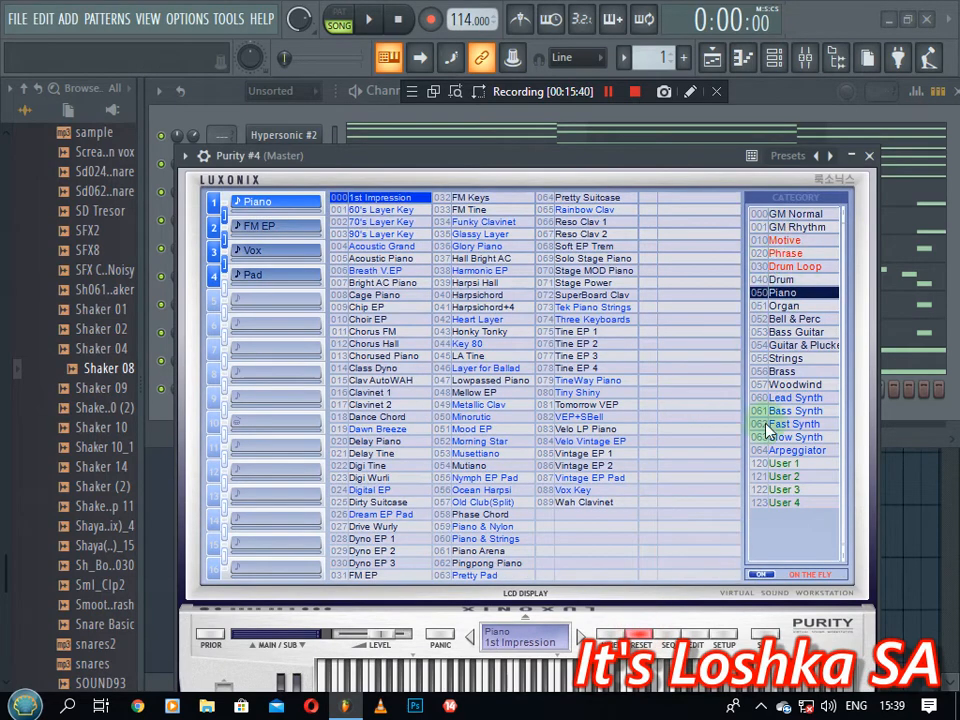
{"action": "left_click", "coordinate": [790, 451]}
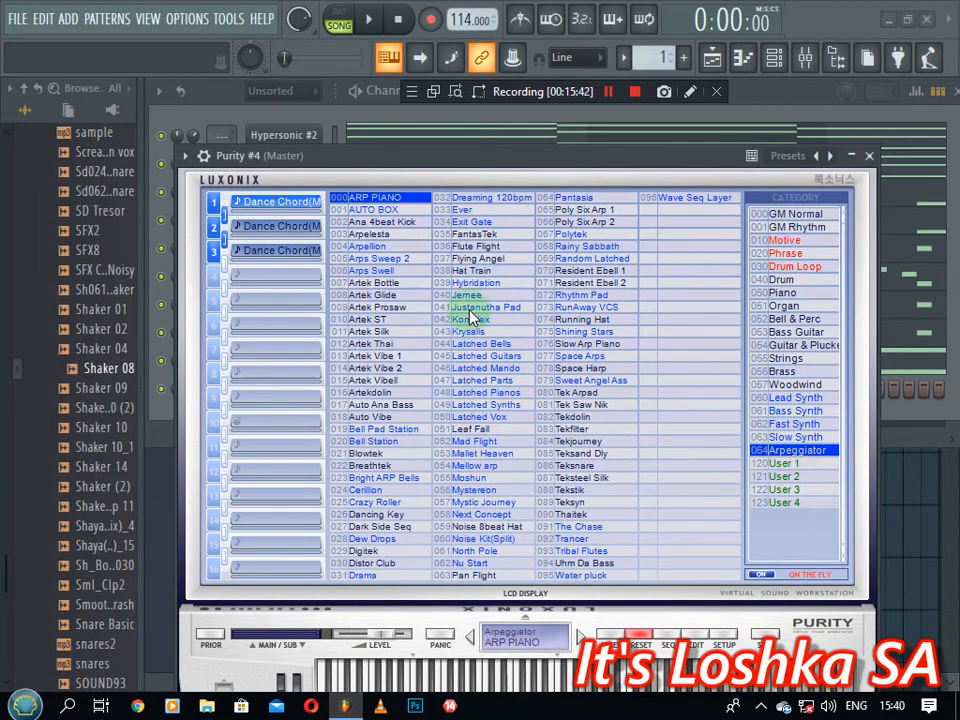
{"action": "left_click", "coordinate": [476, 247]}
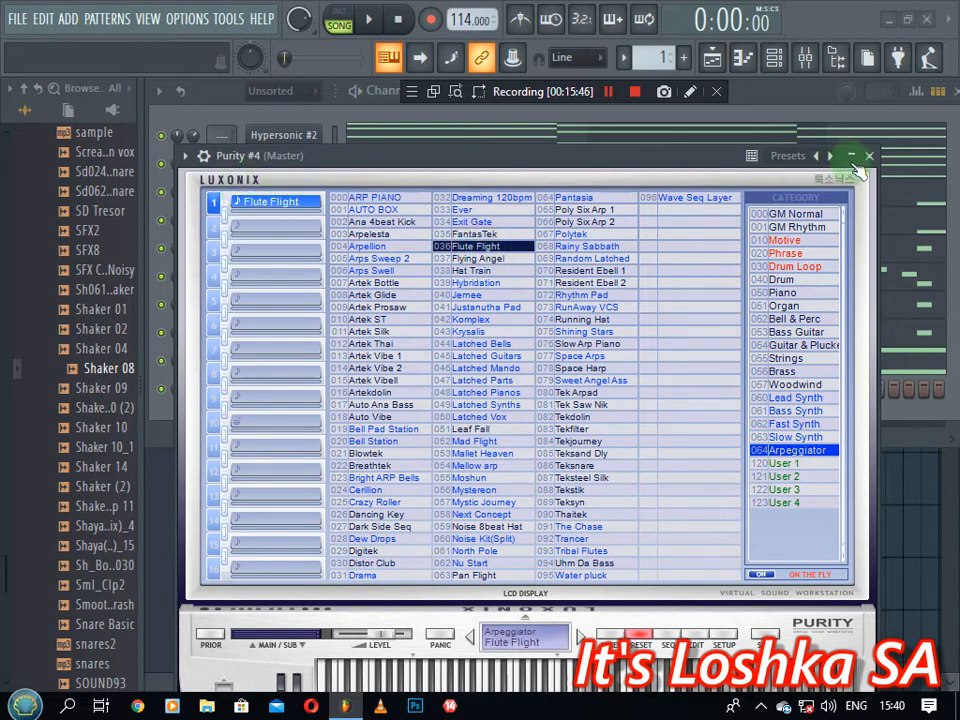
{"action": "left_click", "coordinate": [870, 157]}
{"action": "right_click", "coordinate": [285, 400]}
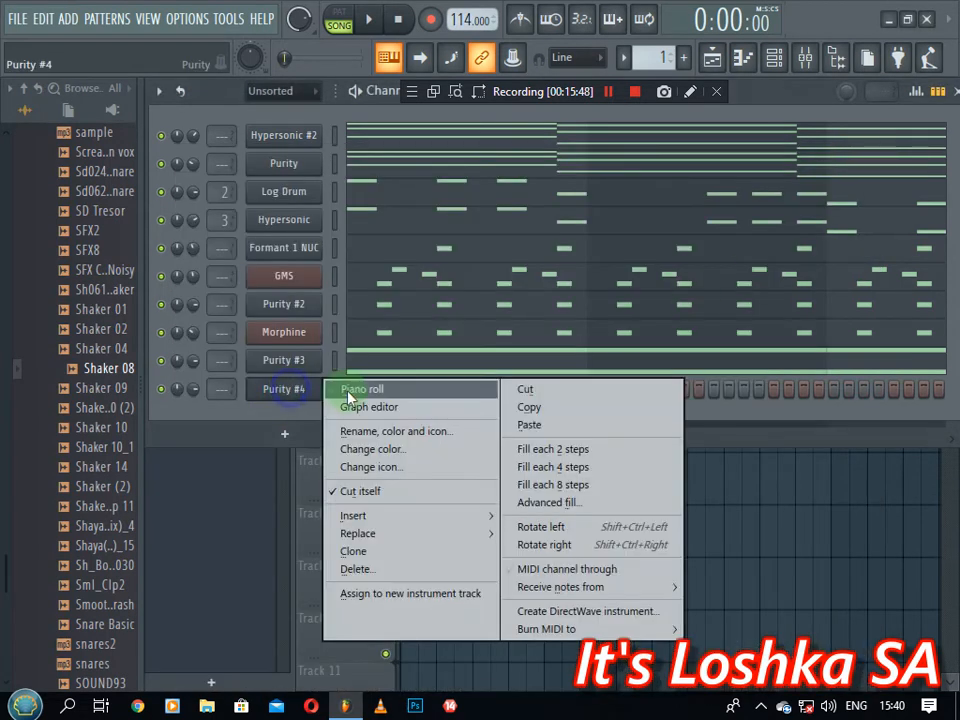
In Purity #4's piano roll, place A4 and a shortened D5 at bar 1, then E5 after it
{"action": "left_click", "coordinate": [350, 390]}
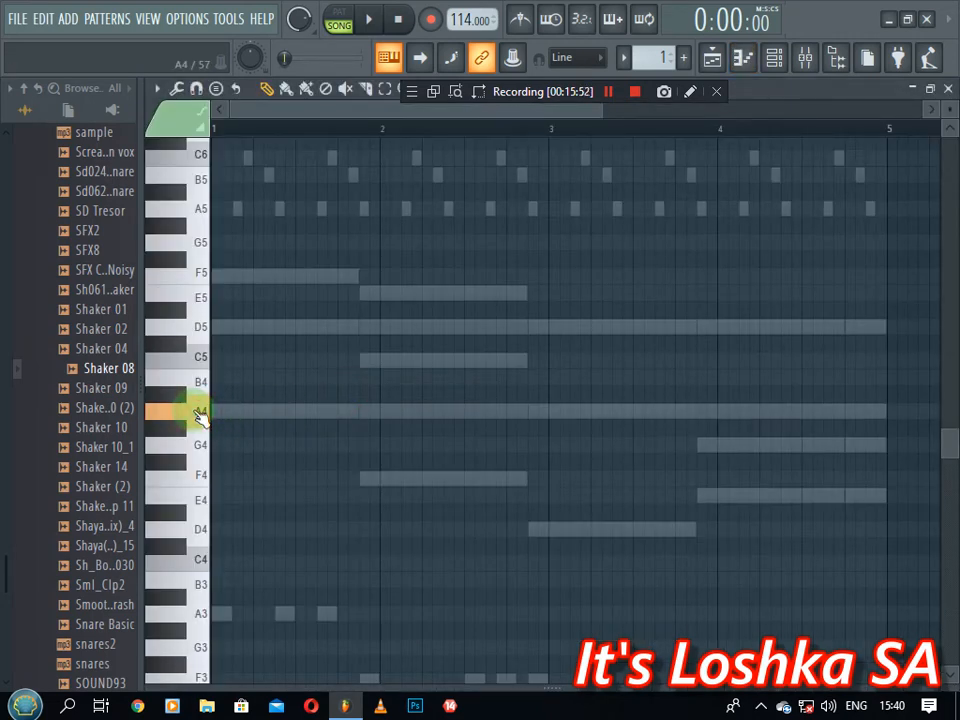
{"action": "left_click", "coordinate": [214, 410]}
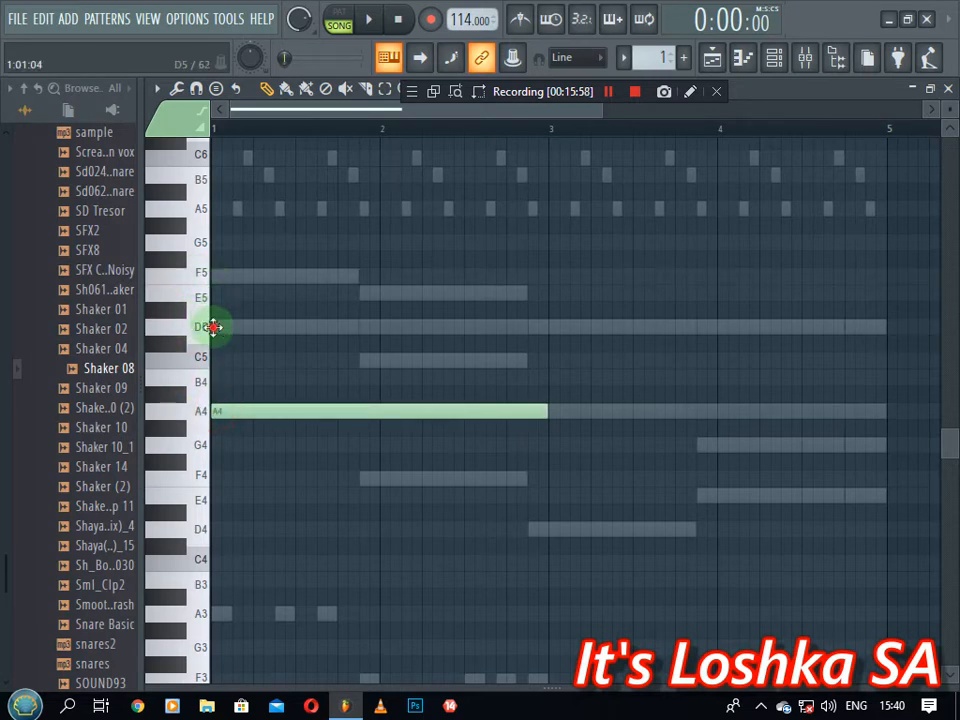
{"action": "left_click", "coordinate": [213, 327]}
{"action": "left_click_drag", "start_coordinate": [546, 331], "coordinate": [360, 328]}
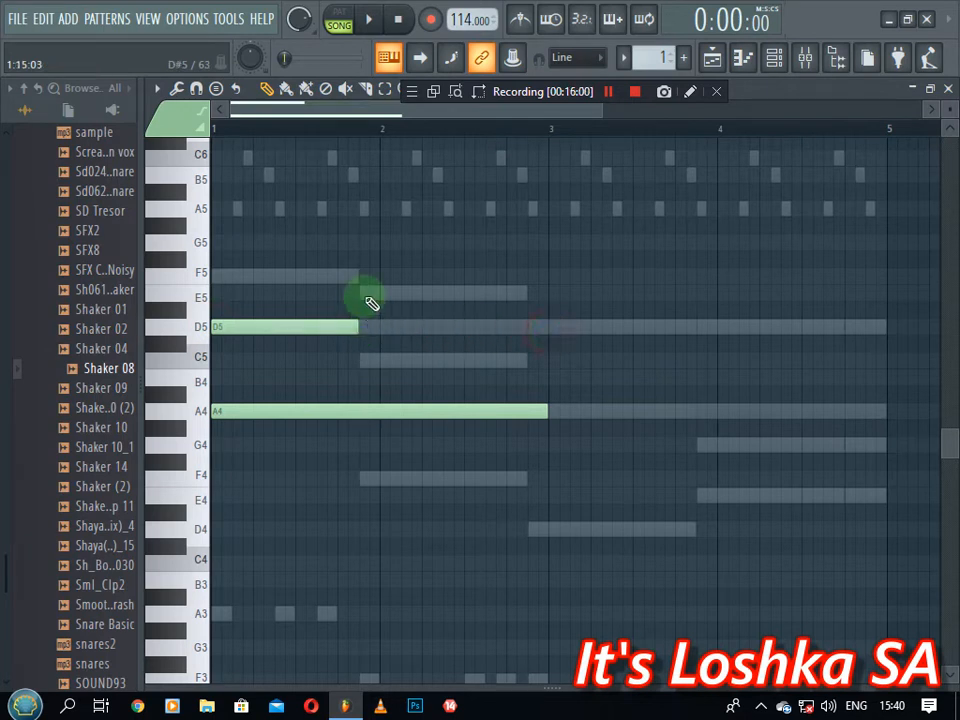
{"action": "left_click", "coordinate": [359, 295]}
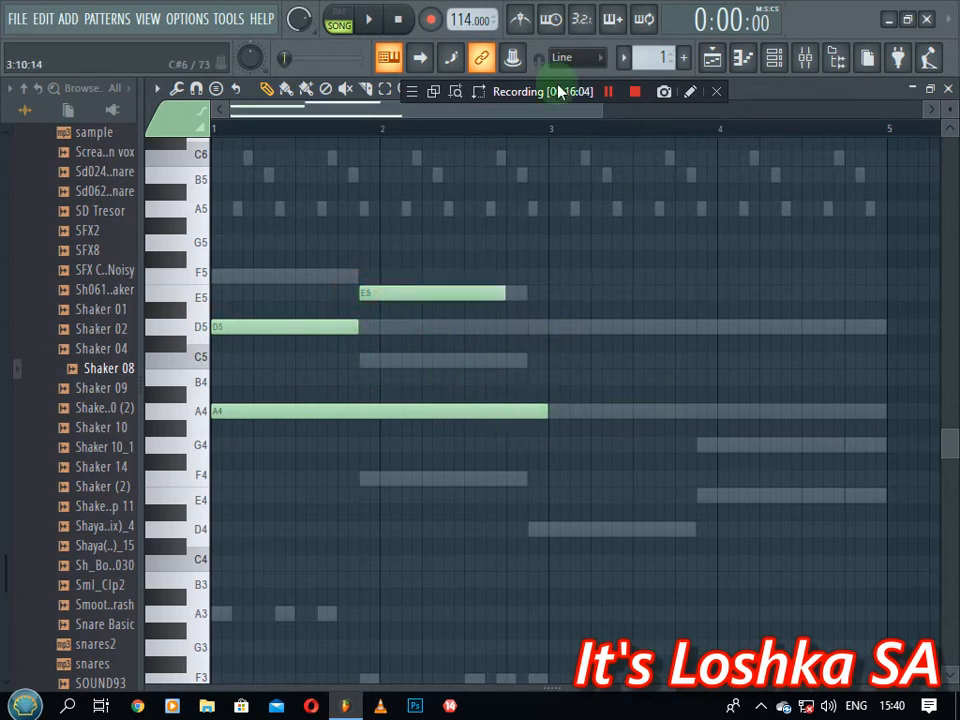
Solo Purity #4 to audition it and add another D5 note after the E5
{"action": "left_click", "coordinate": [773, 58]}
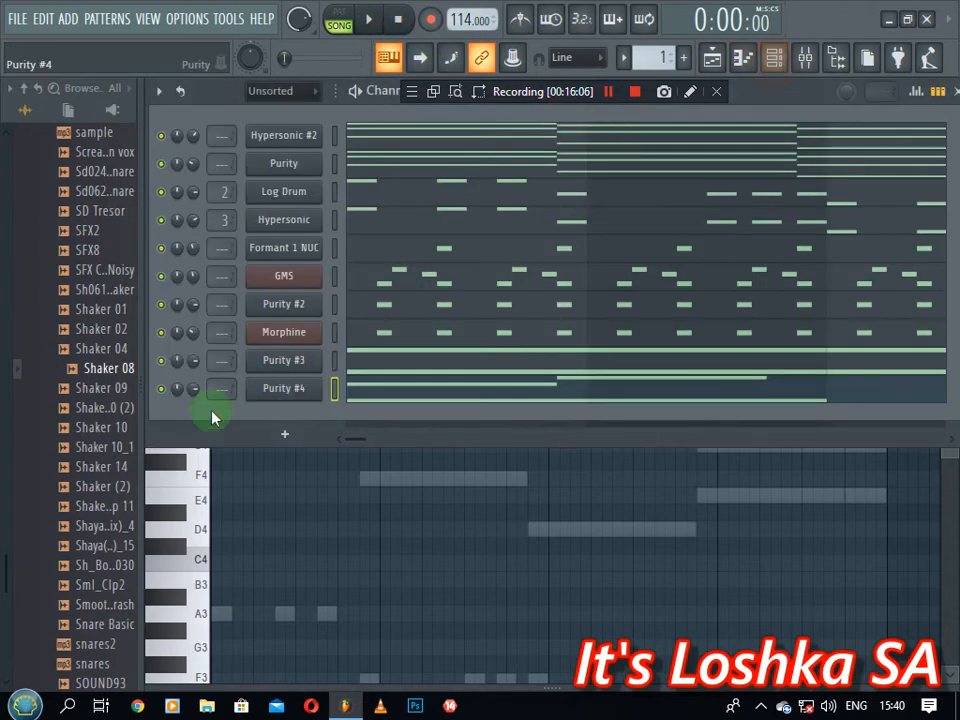
{"action": "right_click", "coordinate": [164, 390]}
{"action": "left_click", "coordinate": [185, 396]}
{"action": "key", "text": "space"}
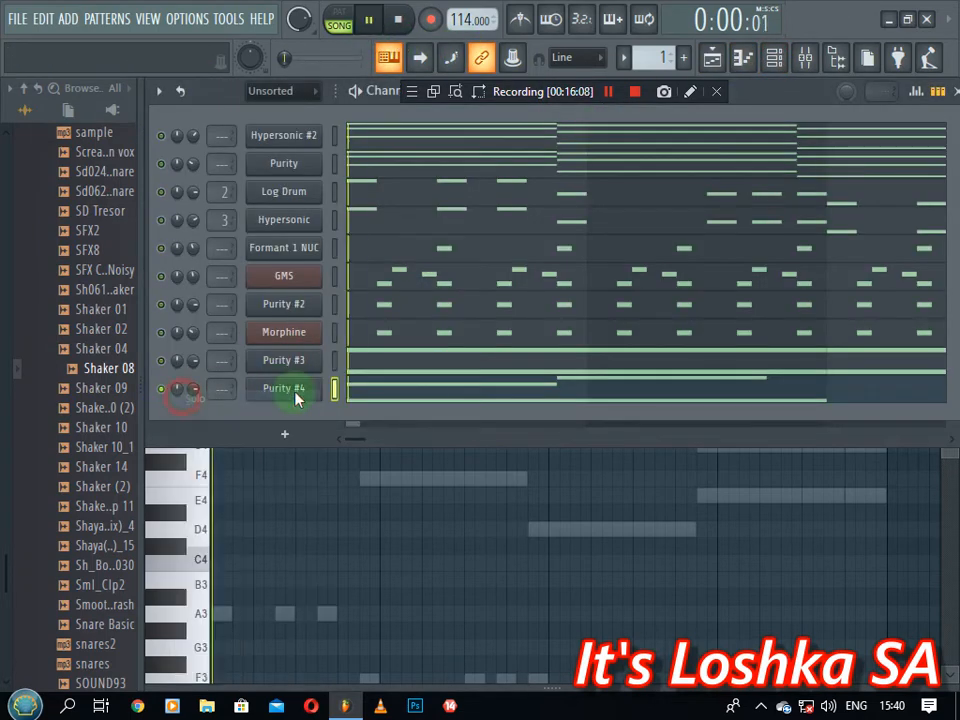
{"action": "left_click", "coordinate": [425, 387]}
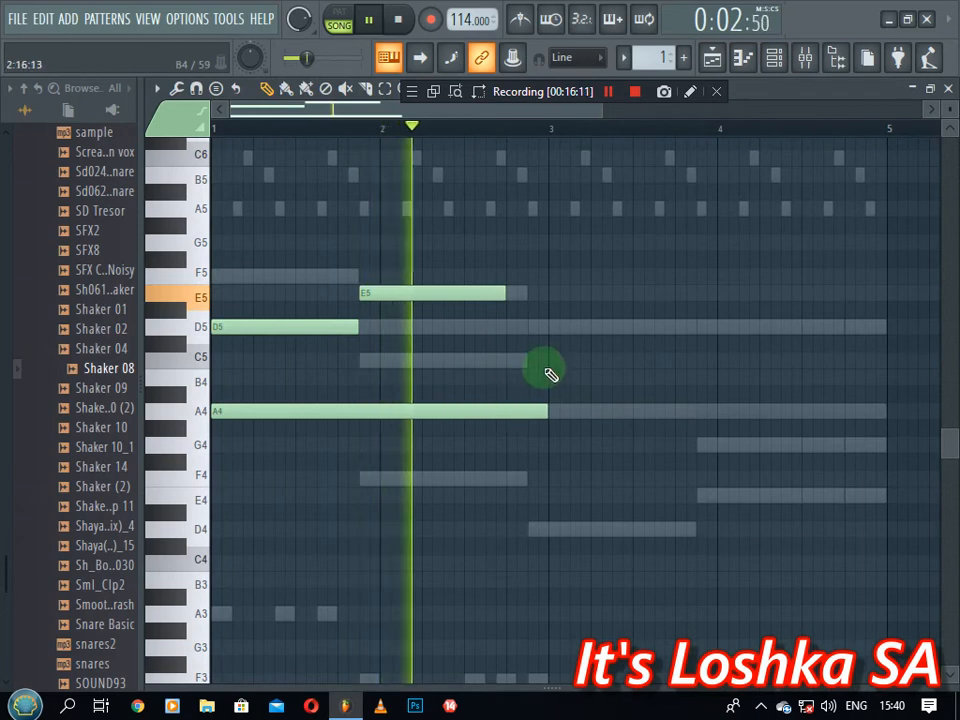
{"action": "left_click", "coordinate": [529, 327]}
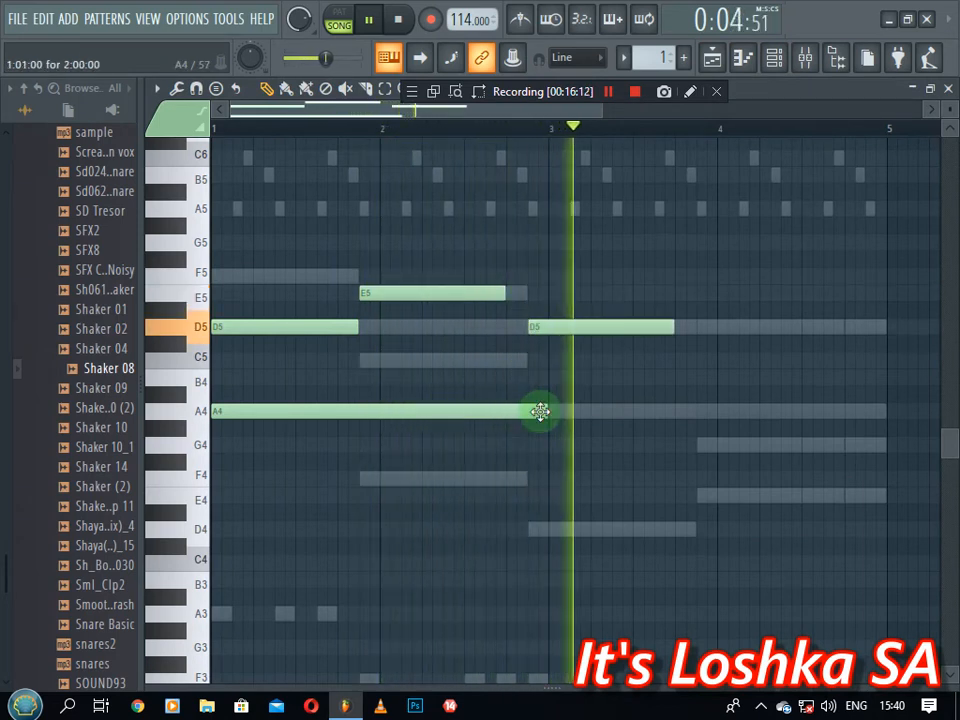
{"action": "key", "text": "space"}
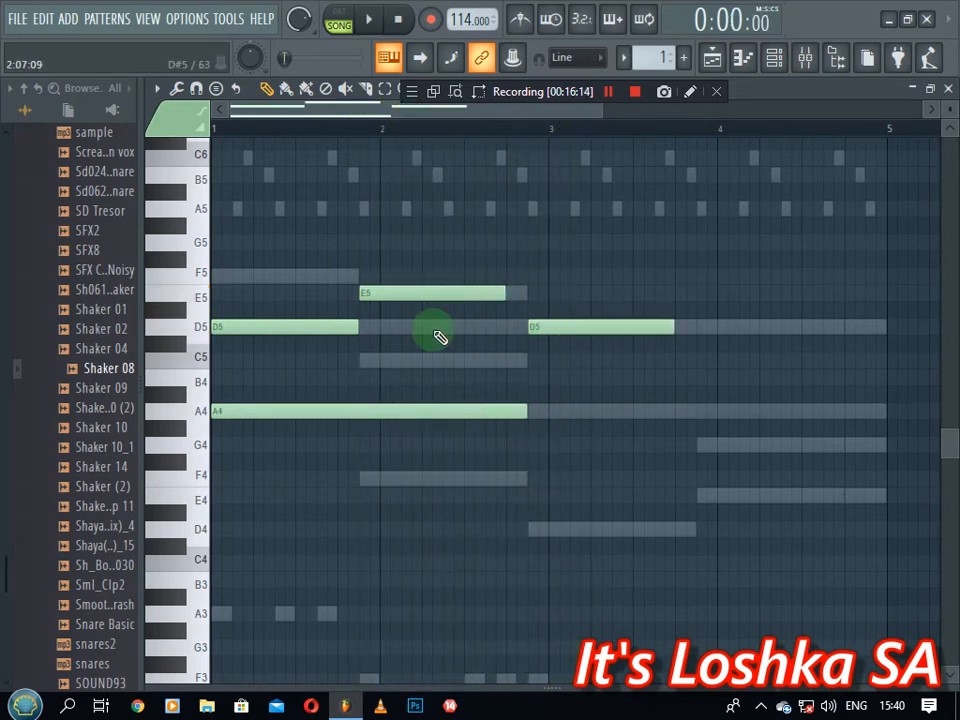
{"action": "left_click", "coordinate": [492, 455]}
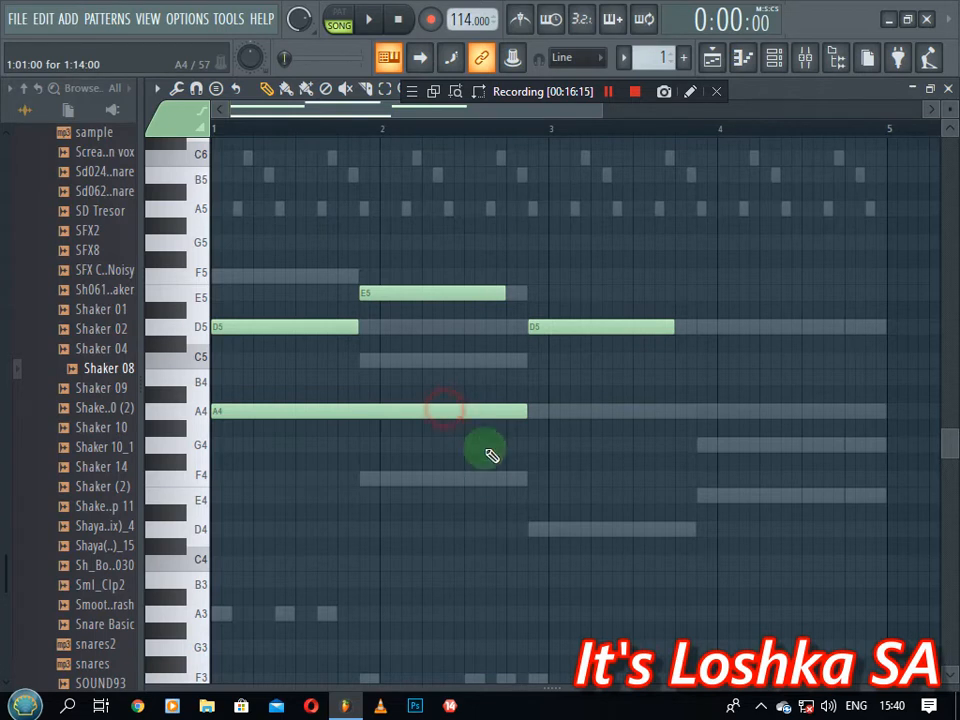
Add a second A4 note stretched toward bar 4 and extend the second D5 to match
{"action": "left_click", "coordinate": [528, 412]}
{"action": "left_click_drag", "start_coordinate": [670, 320], "coordinate": [674, 321]}
{"action": "key", "text": "space"}
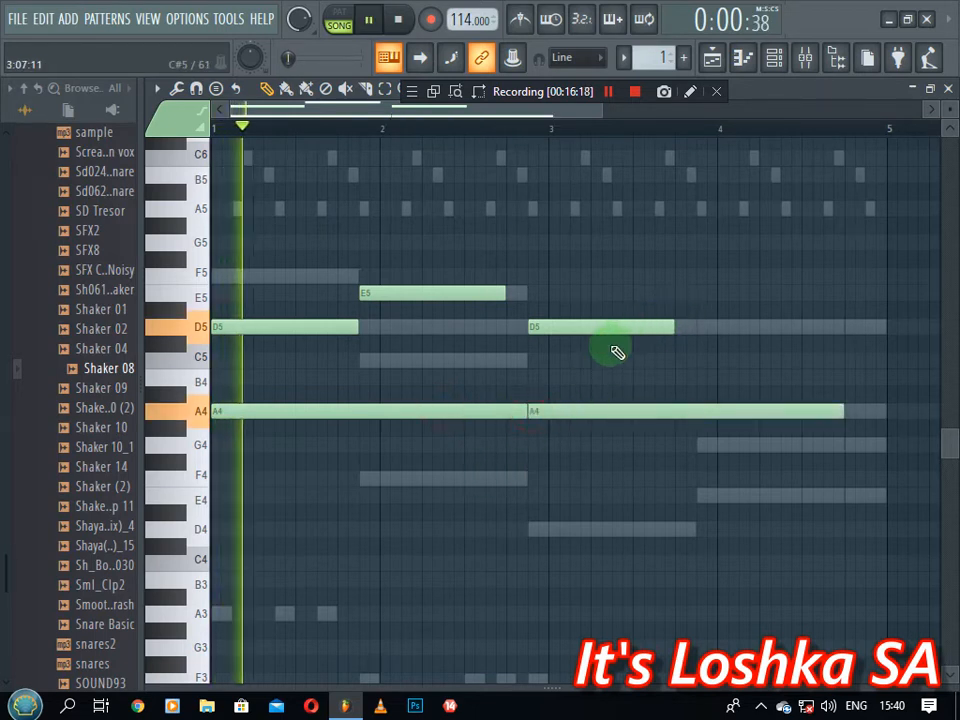
{"action": "left_click_drag", "start_coordinate": [840, 412], "coordinate": [696, 426]}
{"action": "left_click_drag", "start_coordinate": [674, 328], "coordinate": [697, 347]}
Add a G4 and D5 pair in bar 4 and lengthen both to bar 5
{"action": "left_click", "coordinate": [702, 444]}
{"action": "key", "text": "space"}
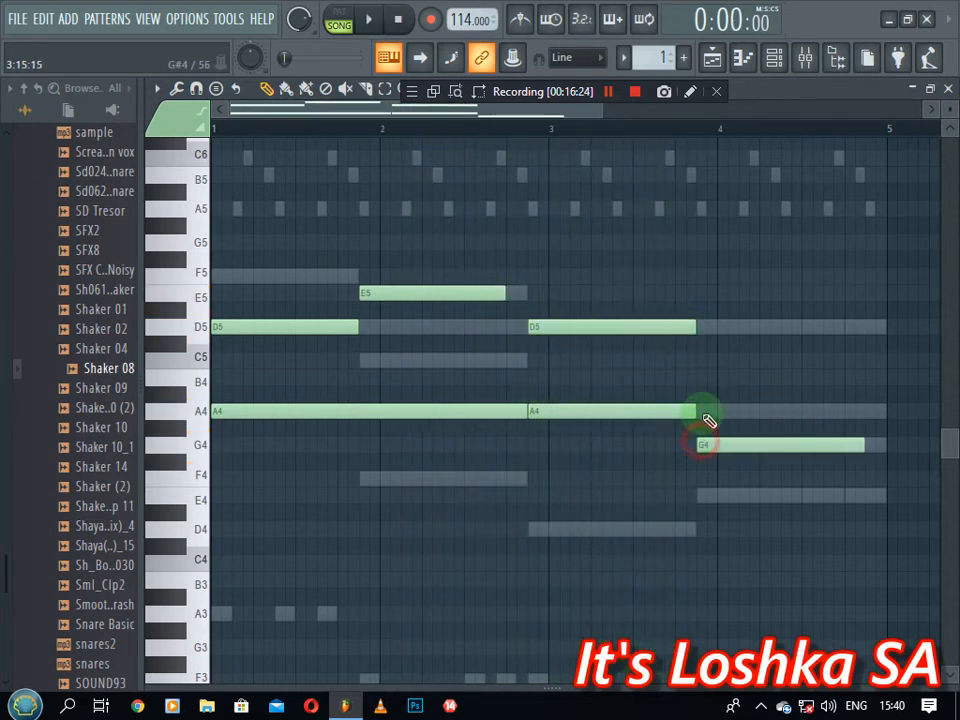
{"action": "left_click", "coordinate": [704, 331]}
{"action": "key", "text": "space"}
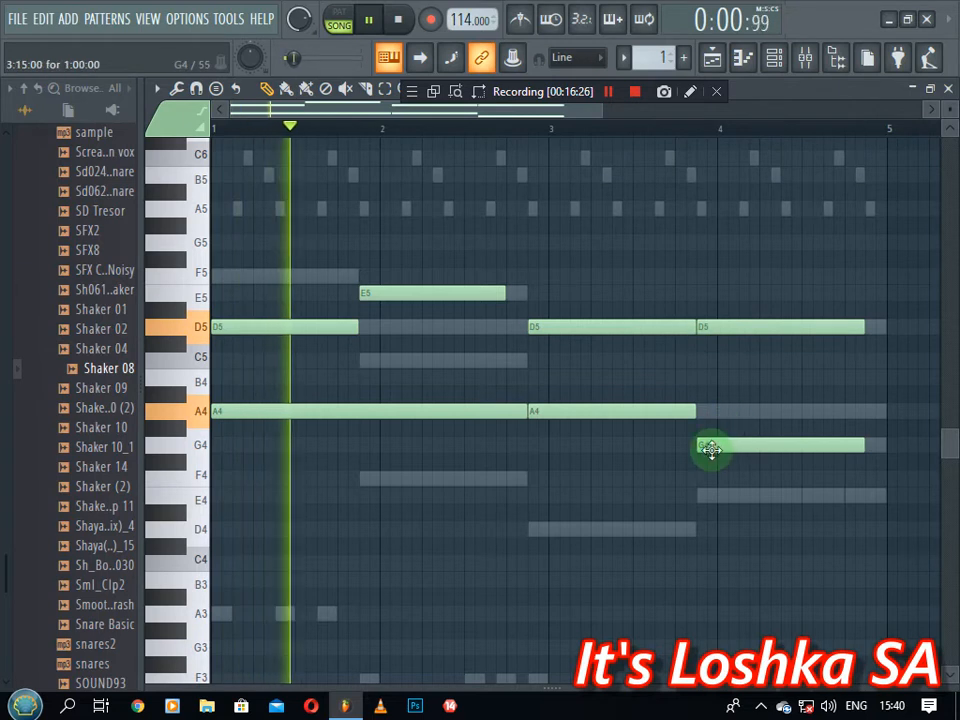
{"action": "mouse_move", "coordinate": [707, 444]}
{"action": "left_mouse_down"}
{"action": "mouse_move", "coordinate": [707, 292]}
{"action": "mouse_move", "coordinate": [703, 326]}
{"action": "mouse_move", "coordinate": [724, 431]}
{"action": "mouse_move", "coordinate": [714, 450]}
{"action": "left_mouse_up"}
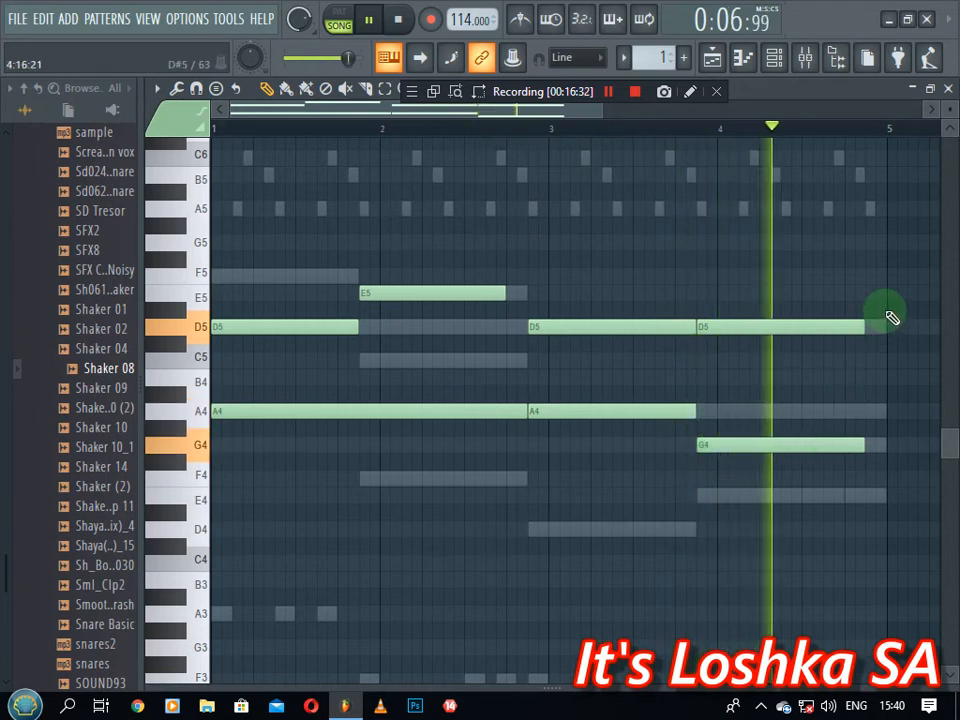
{"action": "left_click_drag", "start_coordinate": [883, 310], "coordinate": [818, 505]}
{"action": "mouse_move", "coordinate": [868, 326]}
{"action": "left_mouse_down"}
{"action": "mouse_move", "coordinate": [879, 336]}
{"action": "mouse_move", "coordinate": [870, 335]}
{"action": "left_mouse_up"}
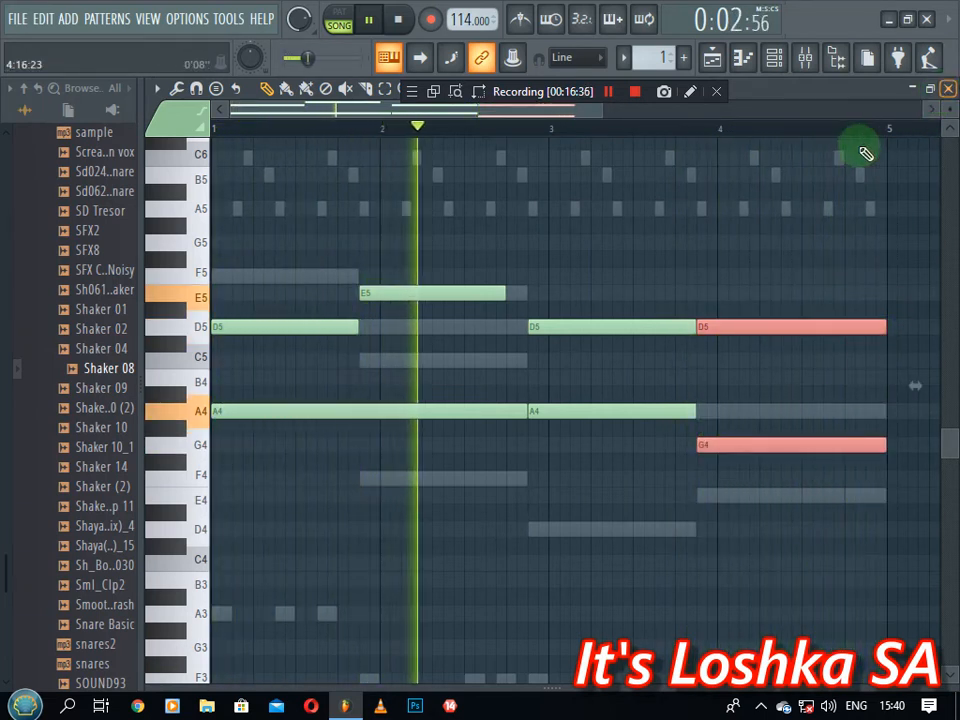
{"action": "left_click", "coordinate": [757, 206]}
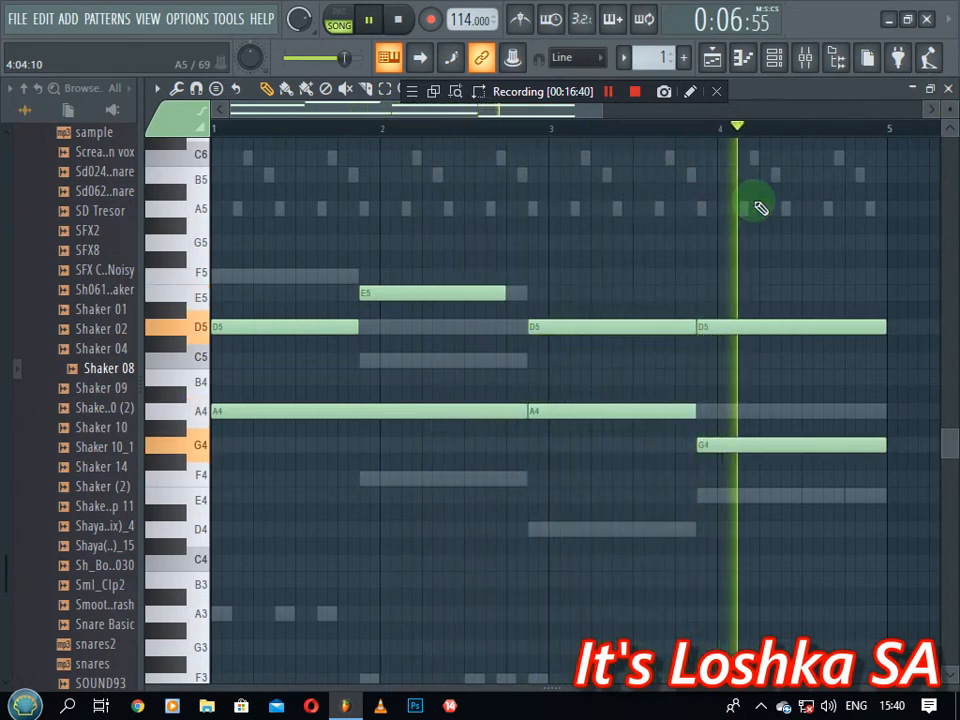
Play the chord layer back and extend the E5 note to meet the following D5
{"action": "left_click", "coordinate": [929, 88]}
{"action": "key", "text": "space"}
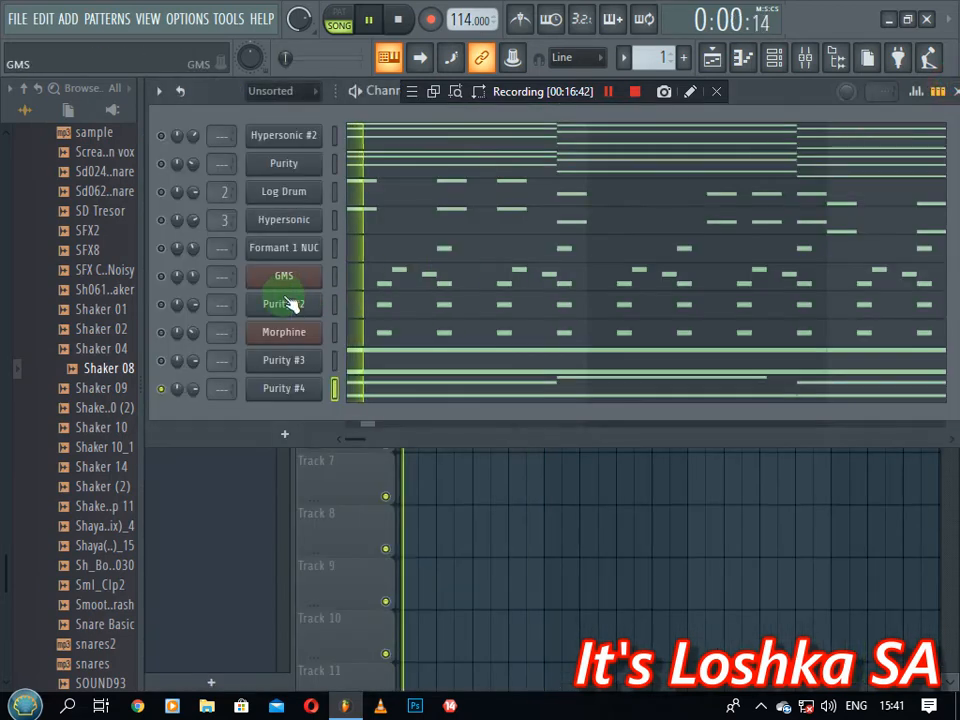
{"action": "key", "text": "space"}
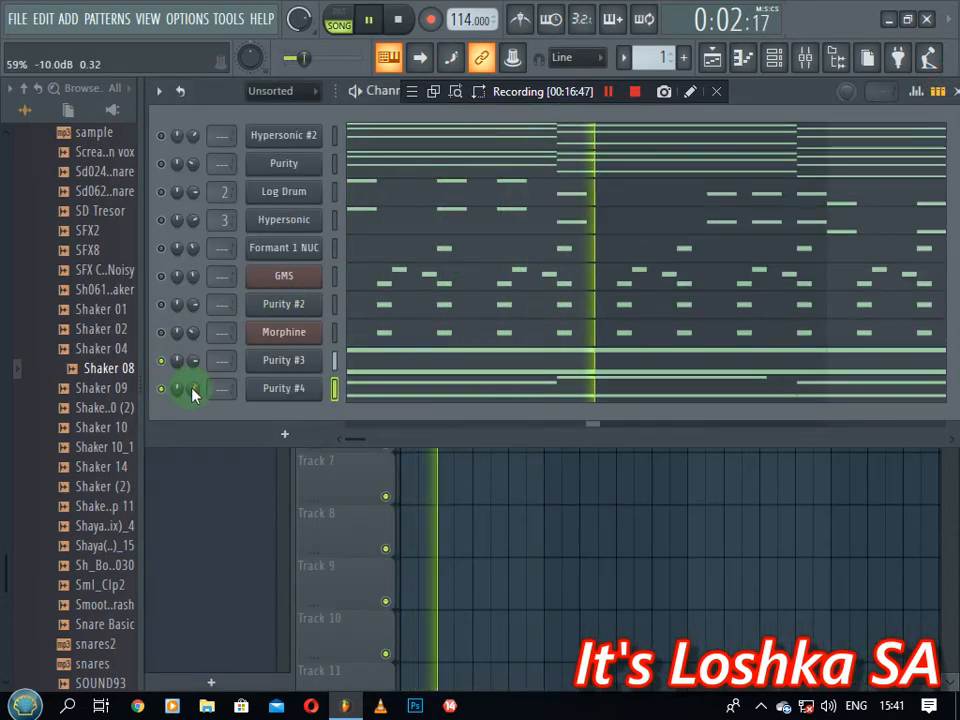
{"action": "key", "text": "space"}
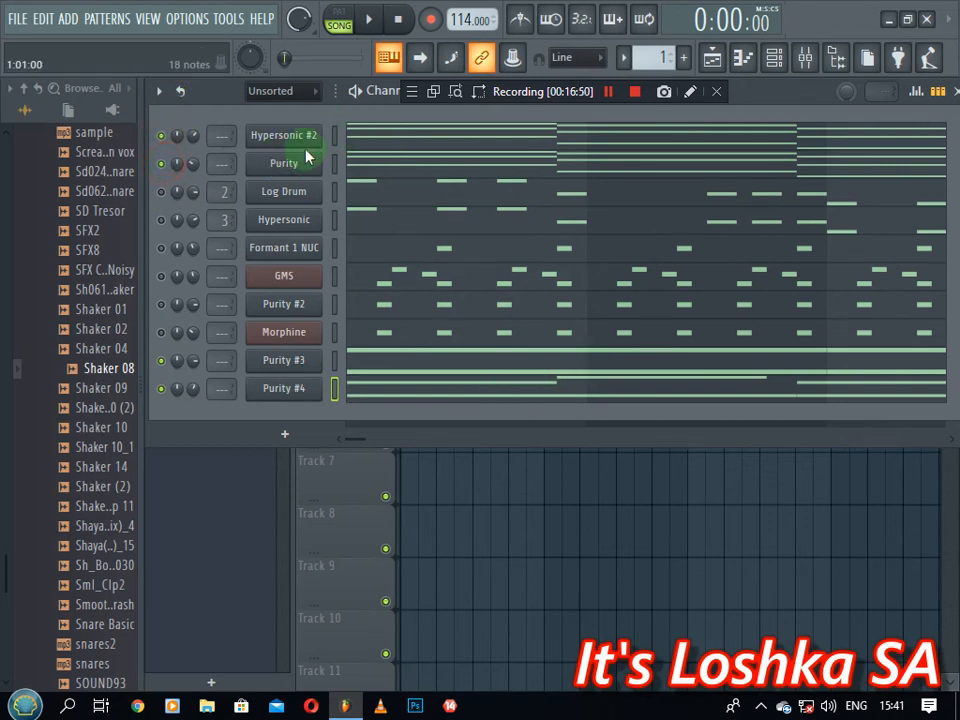
{"action": "key", "text": "space"}
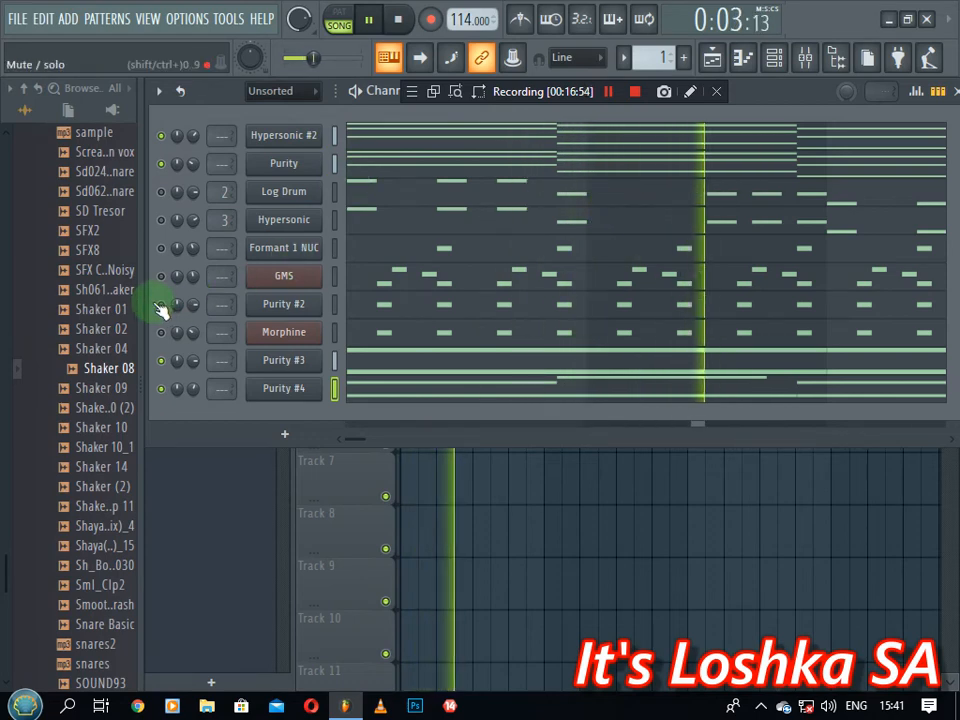
{"action": "left_click", "coordinate": [452, 390]}
{"action": "left_click_drag", "start_coordinate": [508, 294], "coordinate": [524, 294]}
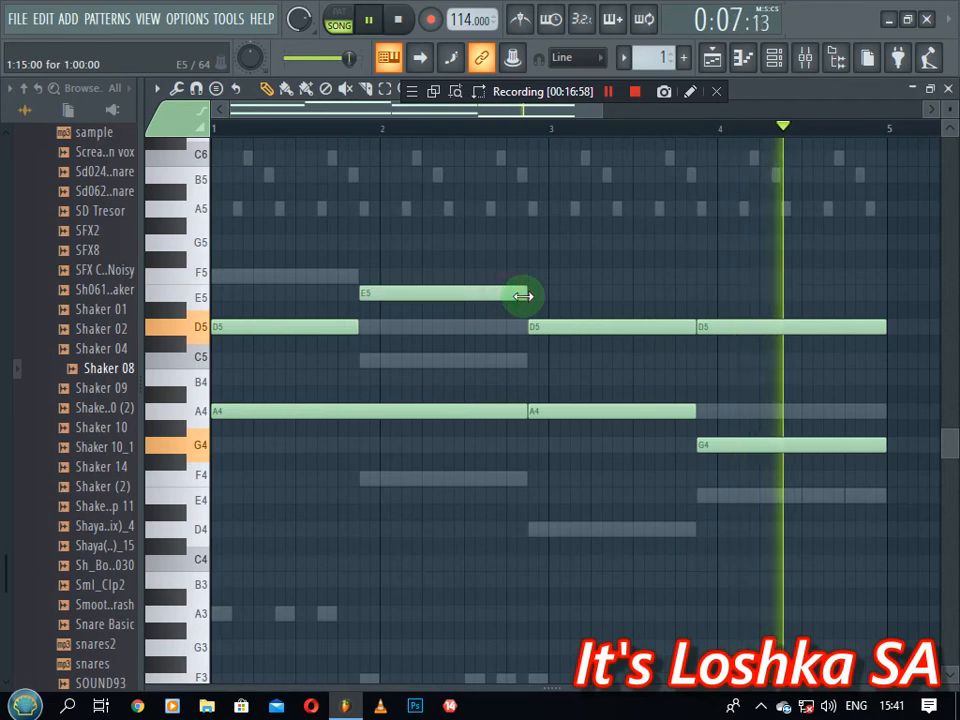
Unmute Purity #2, GMS, Formant 1 NUC, Hypersonic and Log Drum, then filter the rack to Audio
{"action": "left_click", "coordinate": [944, 90]}
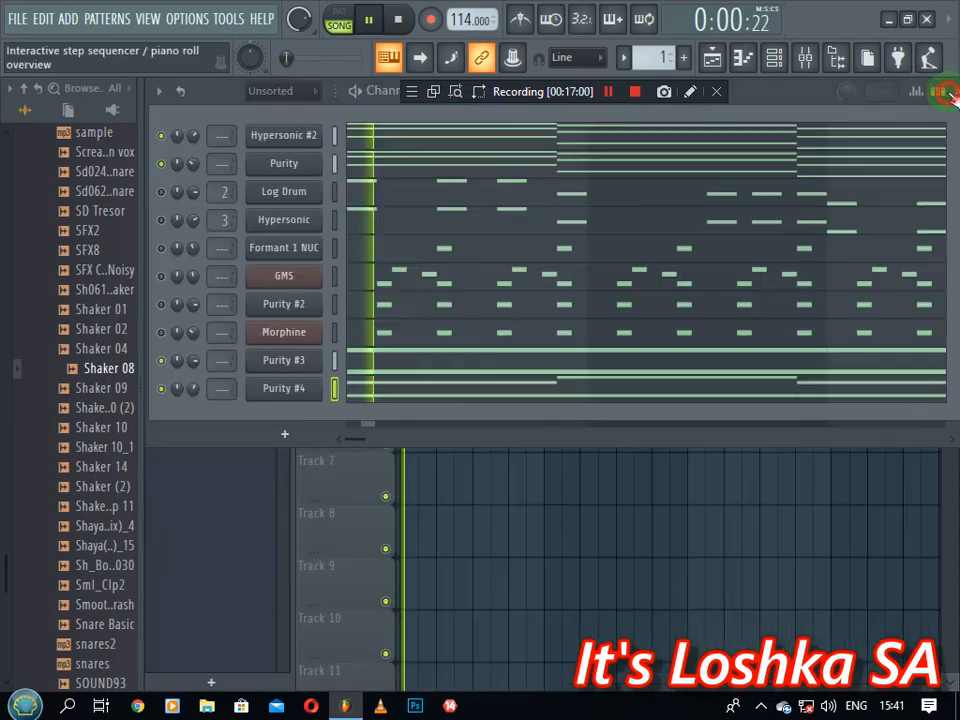
{"action": "left_click", "coordinate": [163, 305]}
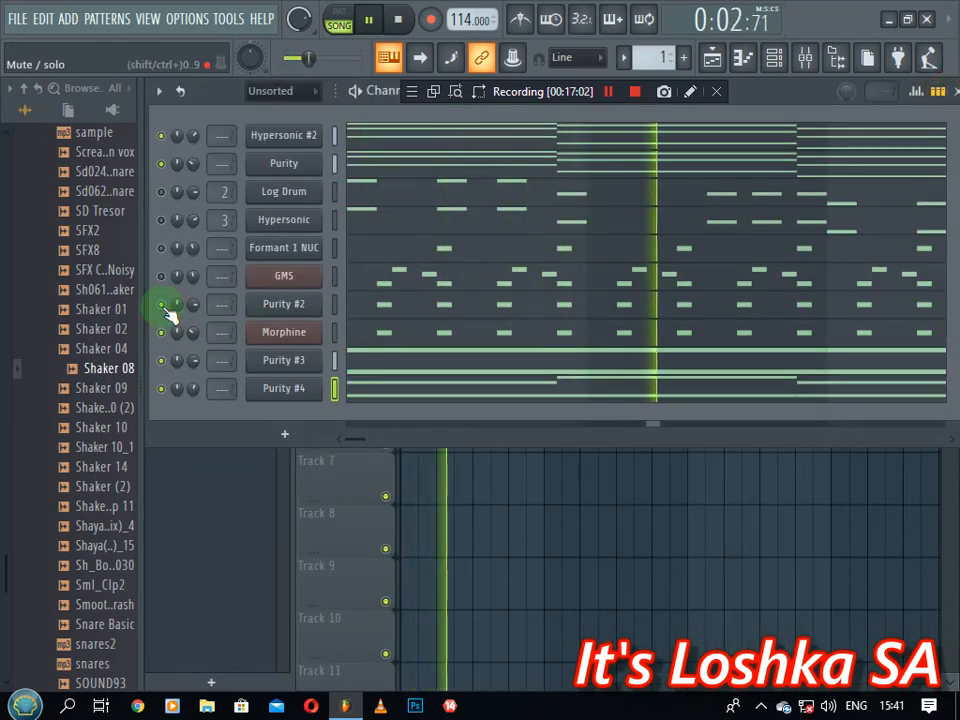
{"action": "left_click", "coordinate": [162, 277]}
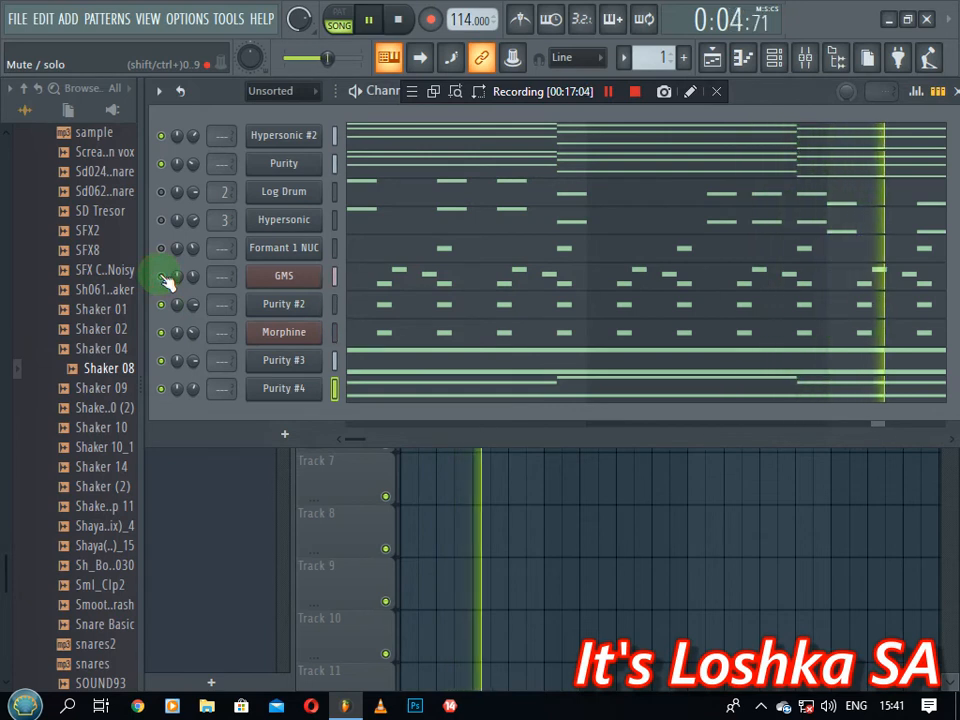
{"action": "left_click", "coordinate": [162, 249]}
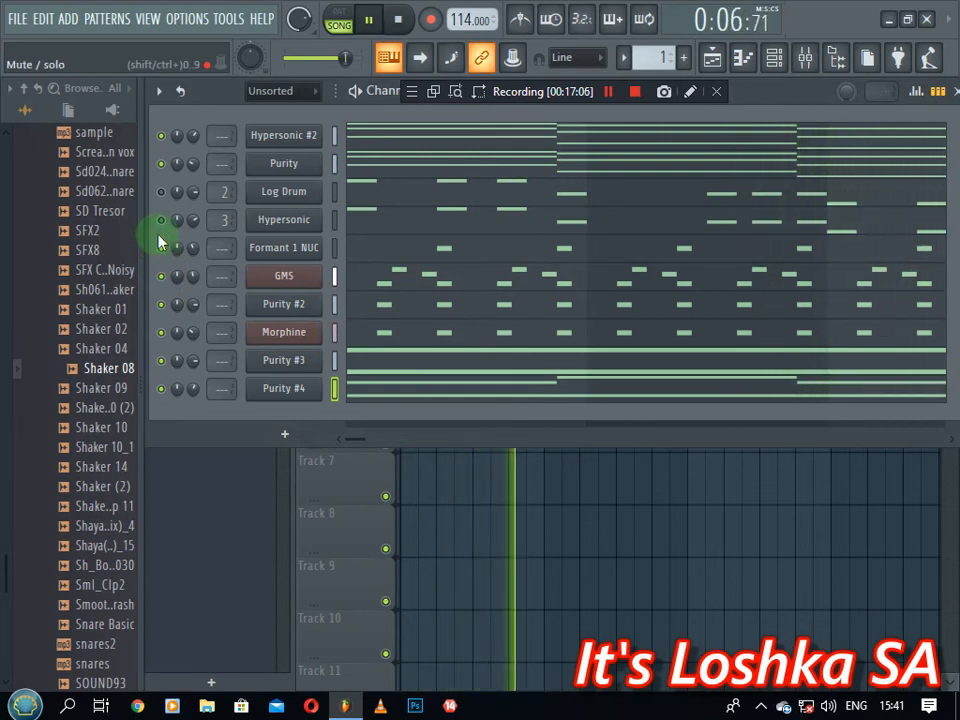
{"action": "left_click", "coordinate": [161, 220]}
{"action": "left_click", "coordinate": [161, 192]}
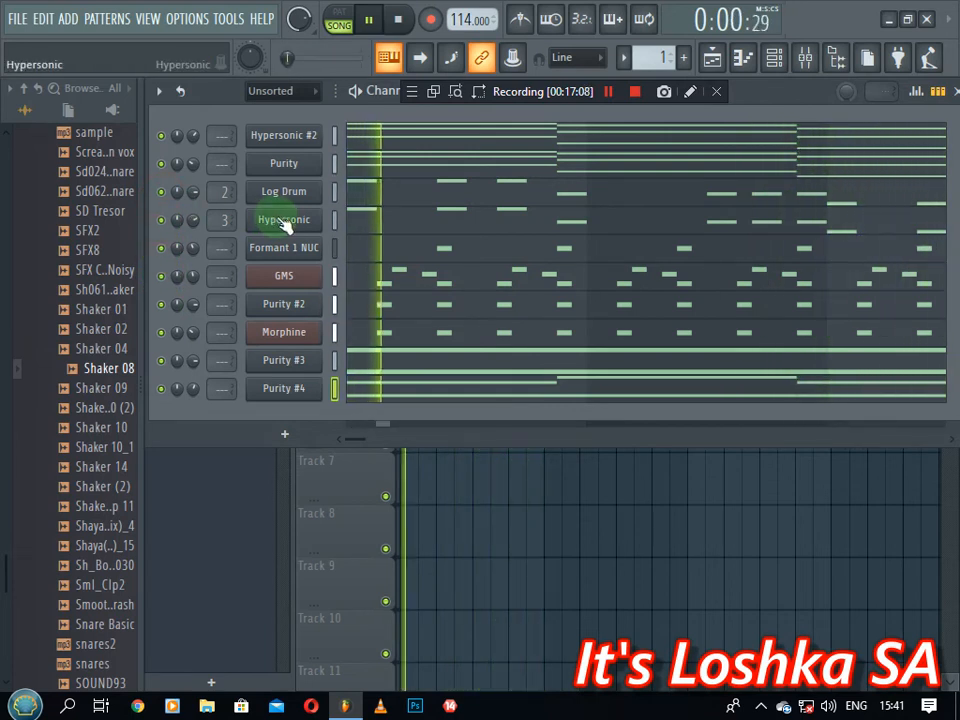
{"action": "left_click", "coordinate": [298, 92]}
{"action": "left_click", "coordinate": [268, 125]}
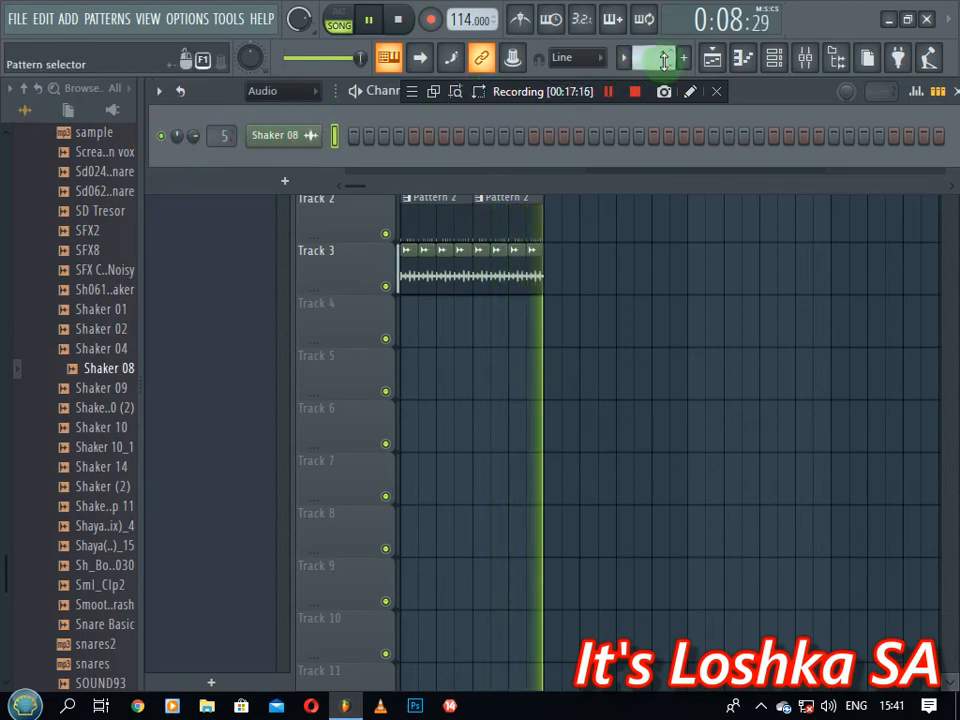
Switch to Pattern 2 and unmute its VN-20 and five KS4 Bongo channels, then stop playback
{"action": "left_click", "coordinate": [773, 60]}
{"action": "scroll", "coordinate": [659, 60], "scroll_direction": "up", "scroll_amount": 1}
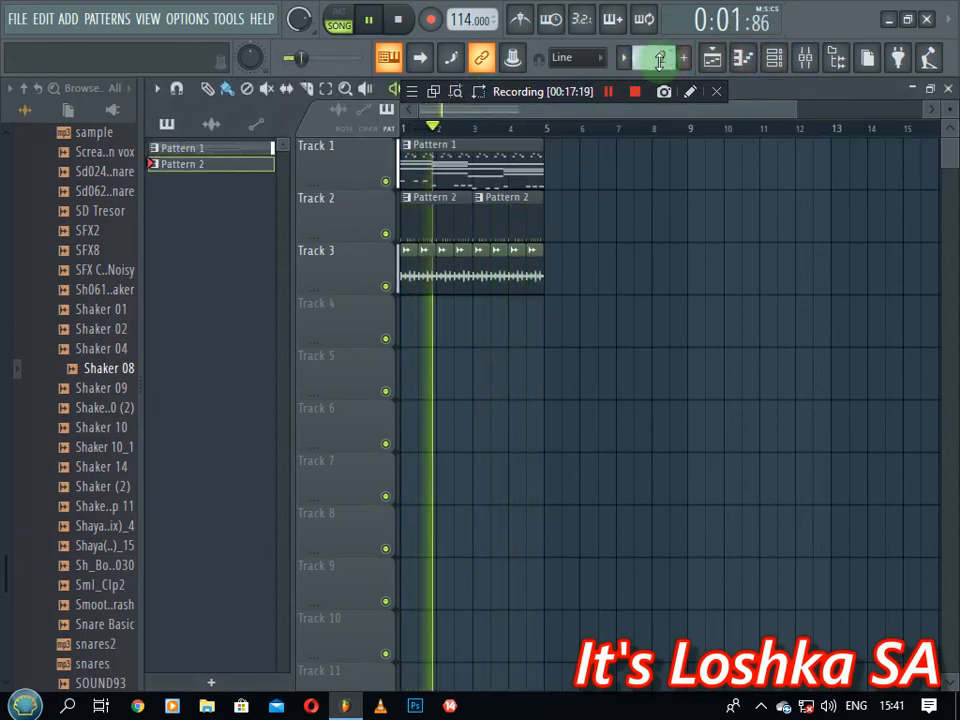
{"action": "left_click", "coordinate": [769, 61]}
{"action": "left_click", "coordinate": [161, 136]}
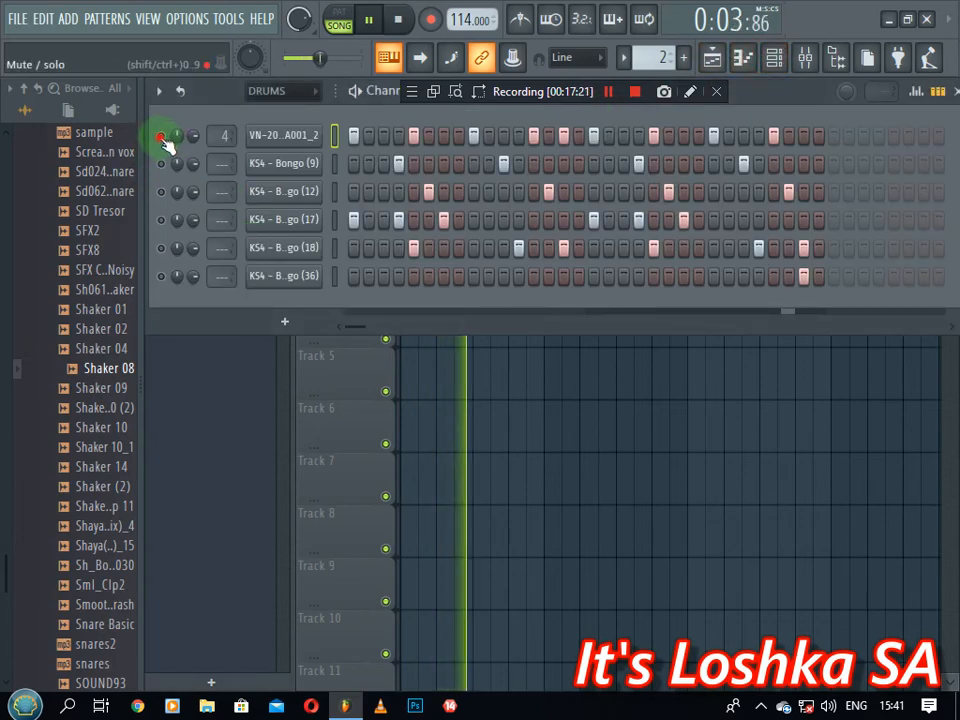
{"action": "left_click", "coordinate": [161, 164]}
{"action": "left_click", "coordinate": [160, 191]}
{"action": "left_click", "coordinate": [160, 219]}
{"action": "left_click", "coordinate": [161, 247]}
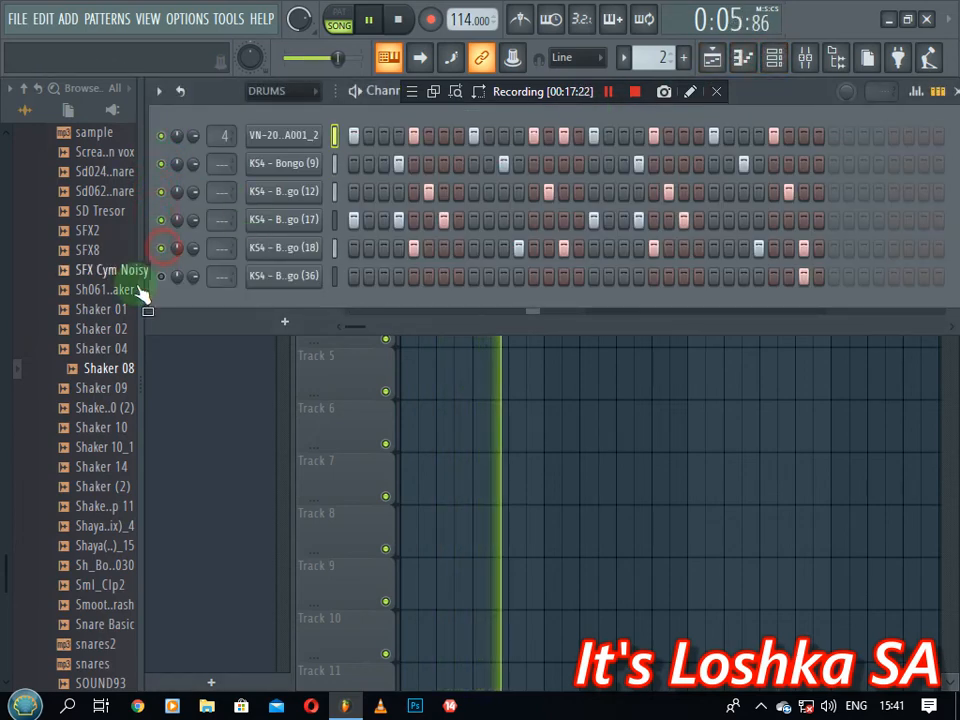
{"action": "left_click", "coordinate": [161, 276]}
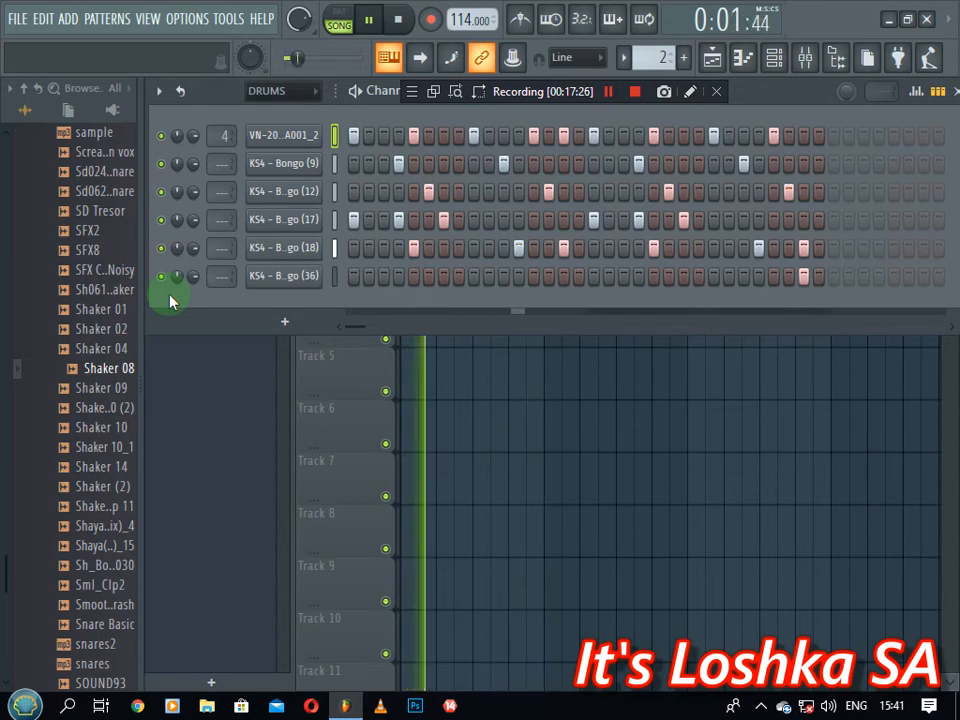
{"action": "key", "text": "space"}
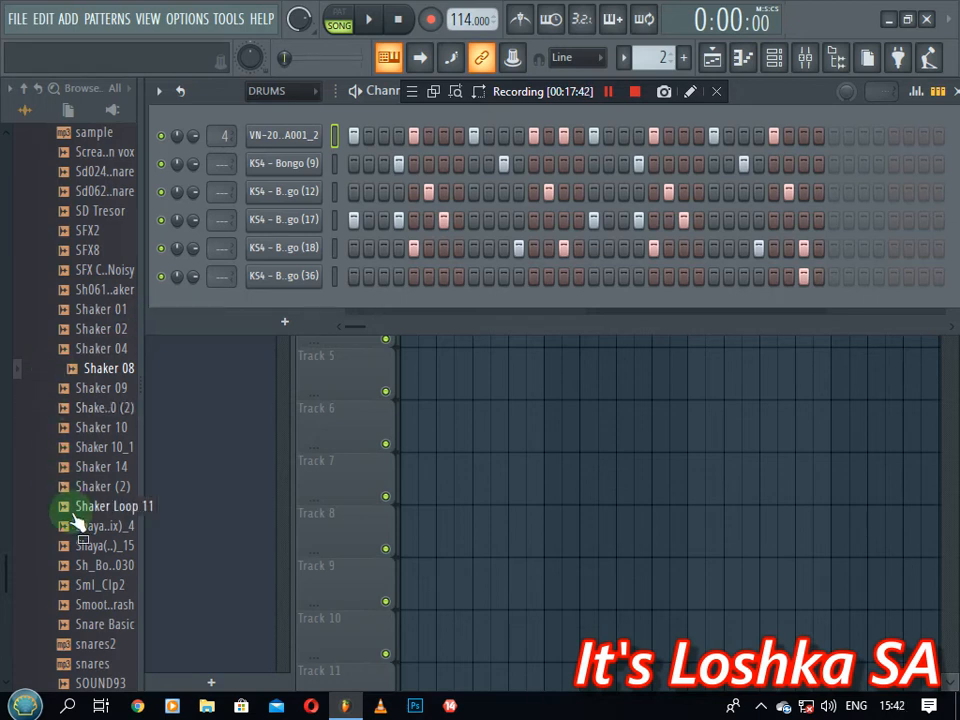
{"action": "scroll", "coordinate": [75, 508], "scroll_direction": "down", "scroll_amount": 3}
Drop Sml_Clp2 into the drum pattern and enable its first and early steps while playing
{"action": "left_click_drag", "start_coordinate": [104, 468], "coordinate": [378, 312]}
{"action": "left_click", "coordinate": [369, 305]}
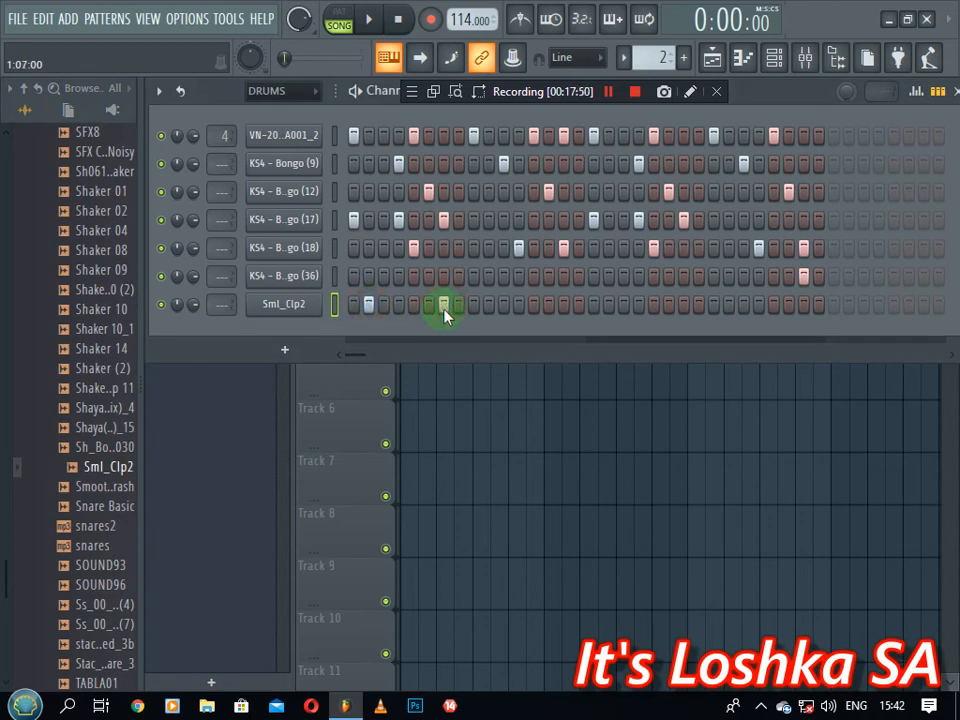
{"action": "key", "text": "space"}
{"action": "key", "text": "space"}
{"action": "key", "text": "space"}
{"action": "left_click", "coordinate": [476, 305]}
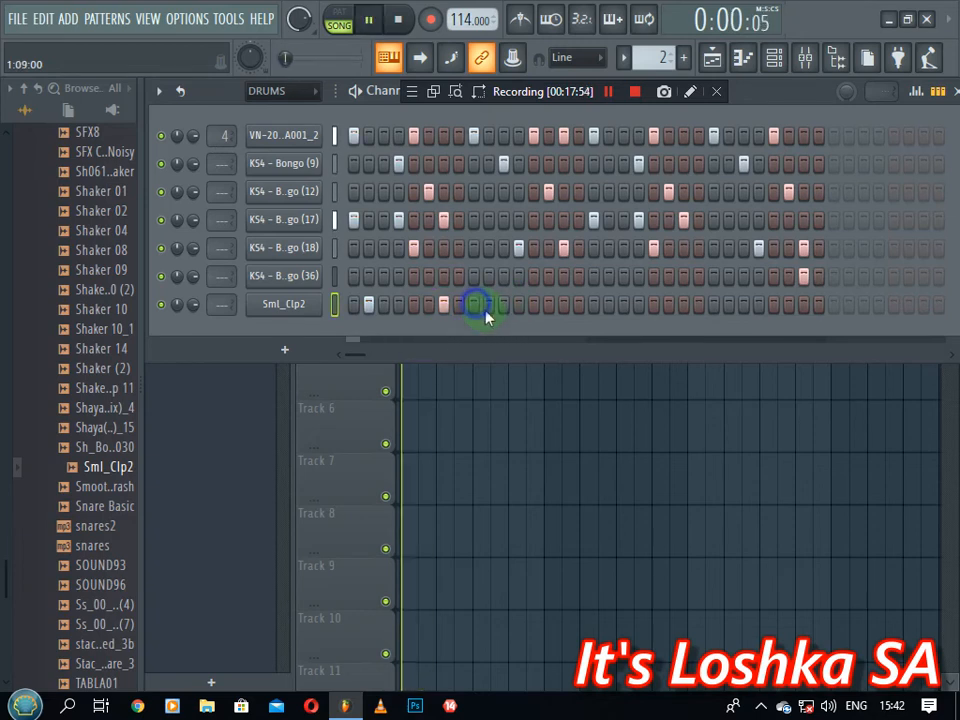
{"action": "left_click", "coordinate": [489, 305]}
{"action": "left_click", "coordinate": [489, 305]}
{"action": "left_click", "coordinate": [504, 305]}
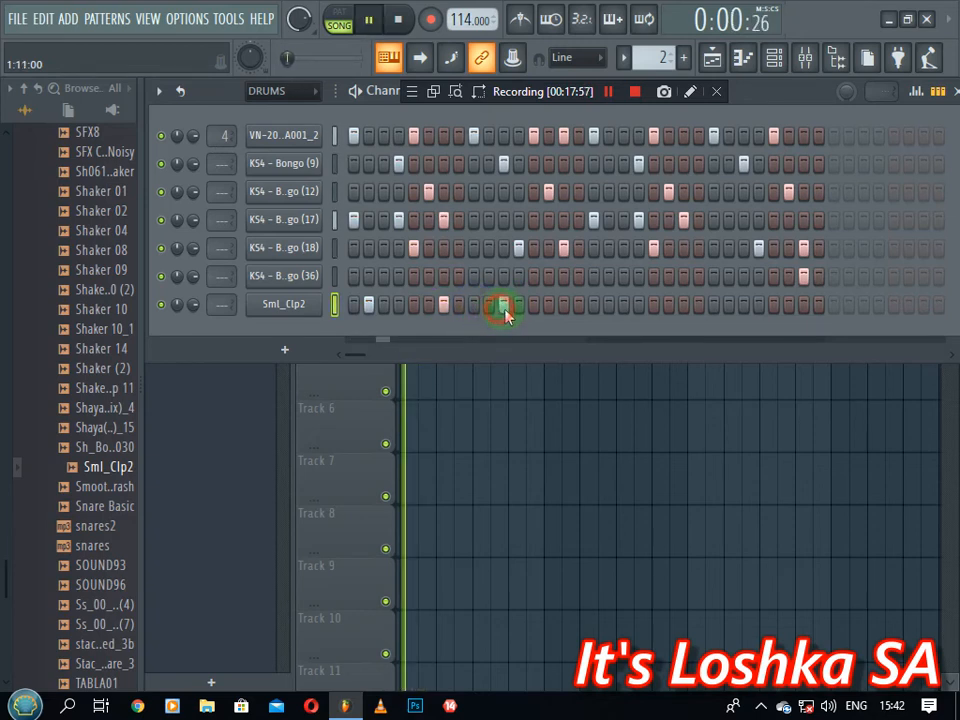
Add further Sml_Clp2 hits mid-bar and near the end, check KS4 - Bongo (36) settings, and stop
{"action": "left_click", "coordinate": [609, 306]}
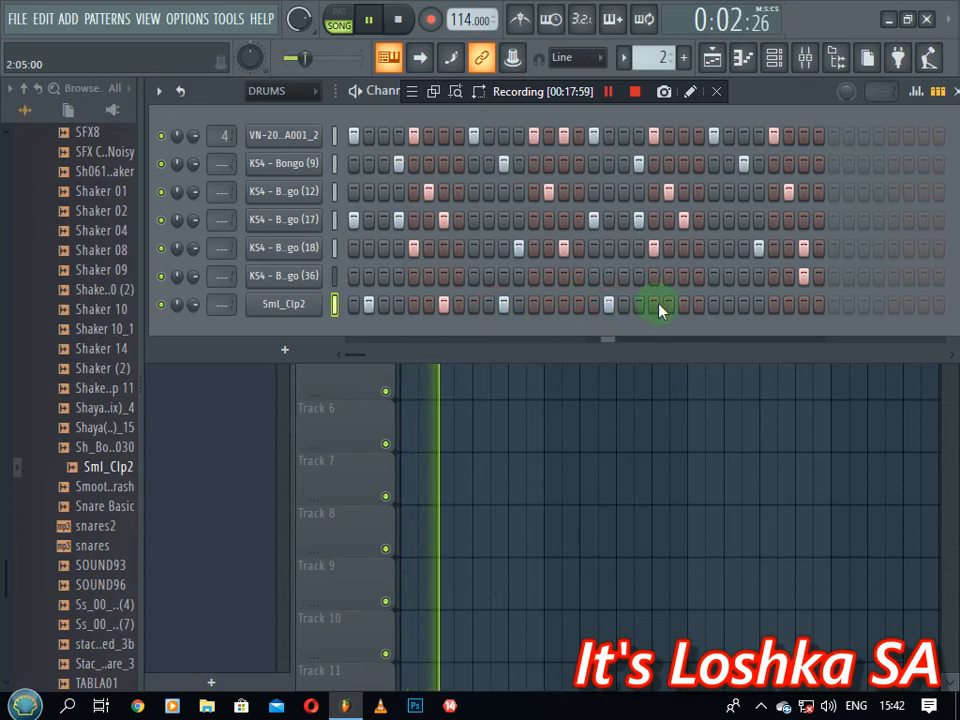
{"action": "left_click", "coordinate": [683, 305]}
{"action": "left_click", "coordinate": [729, 305]}
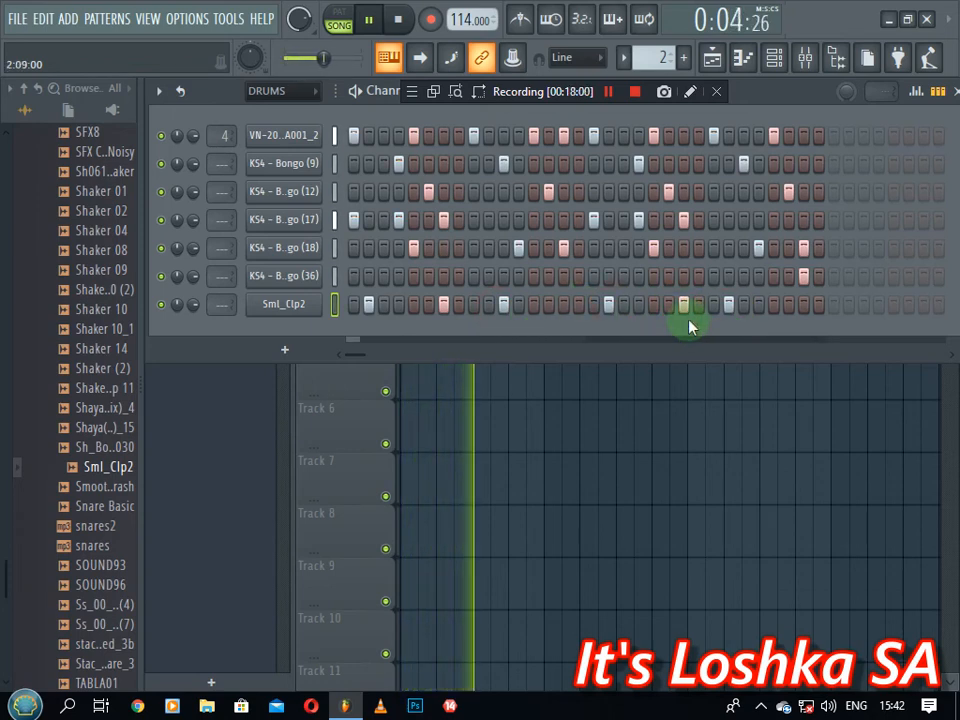
{"action": "left_click", "coordinate": [744, 305]}
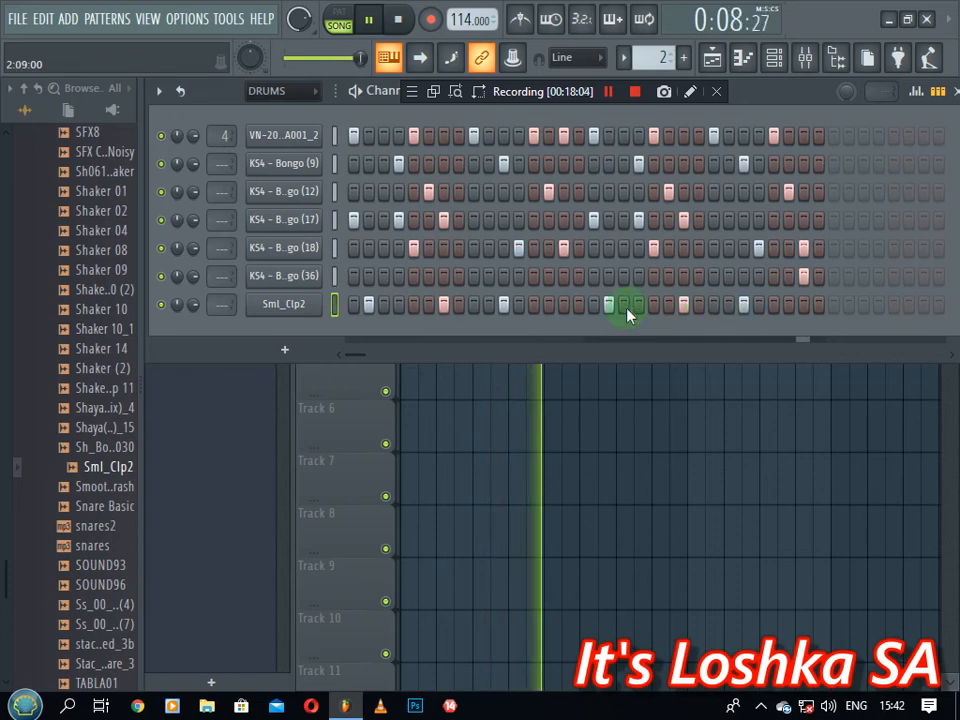
{"action": "left_click", "coordinate": [305, 277]}
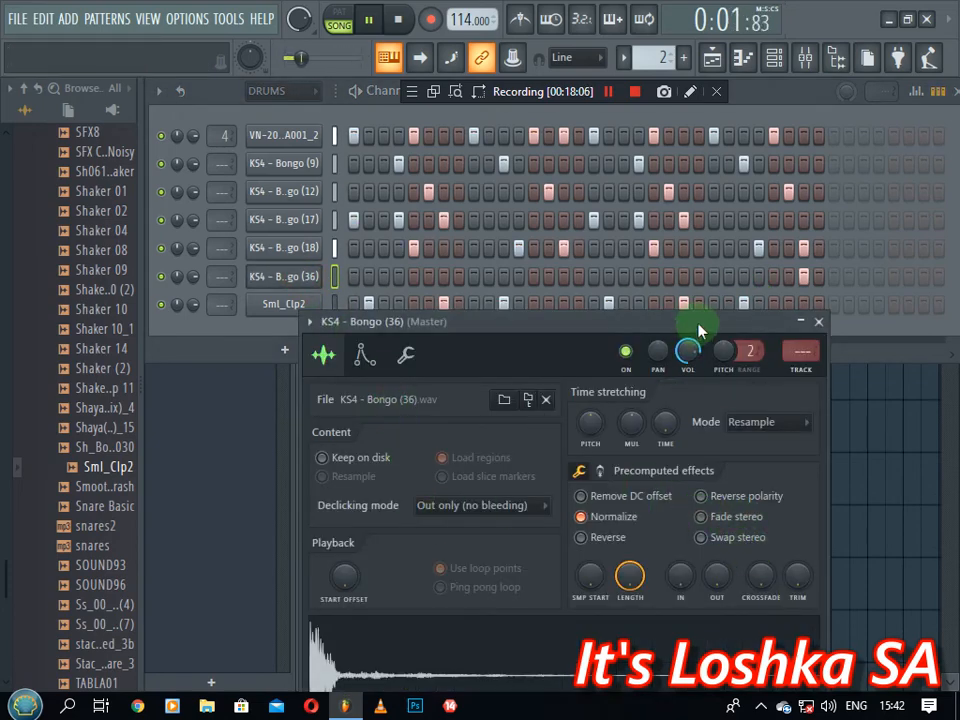
{"action": "left_click", "coordinate": [818, 322]}
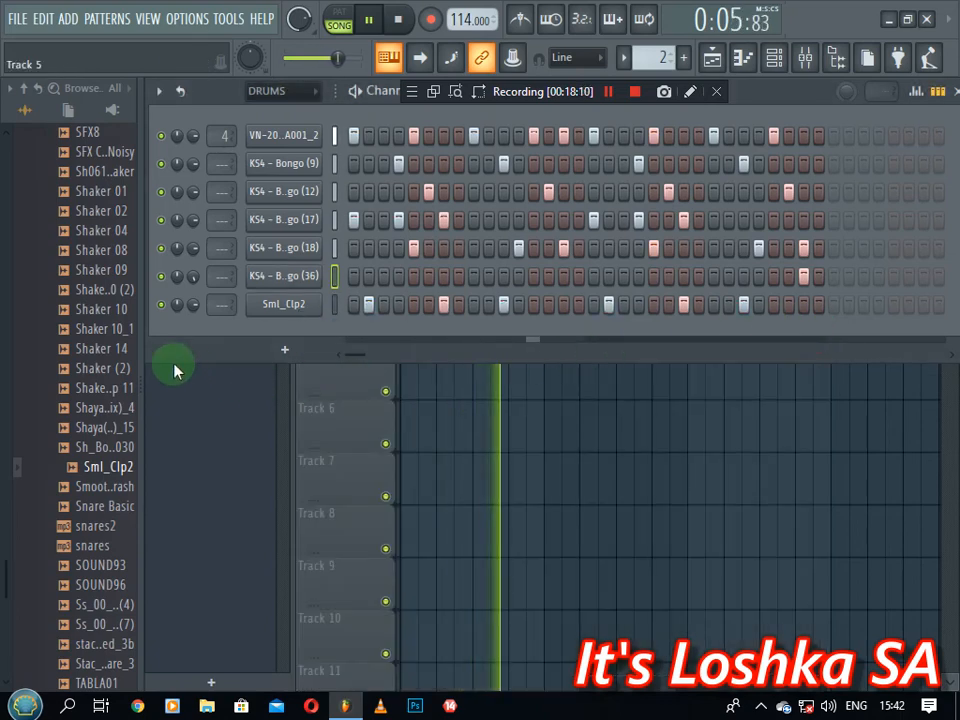
{"action": "key", "text": "space"}
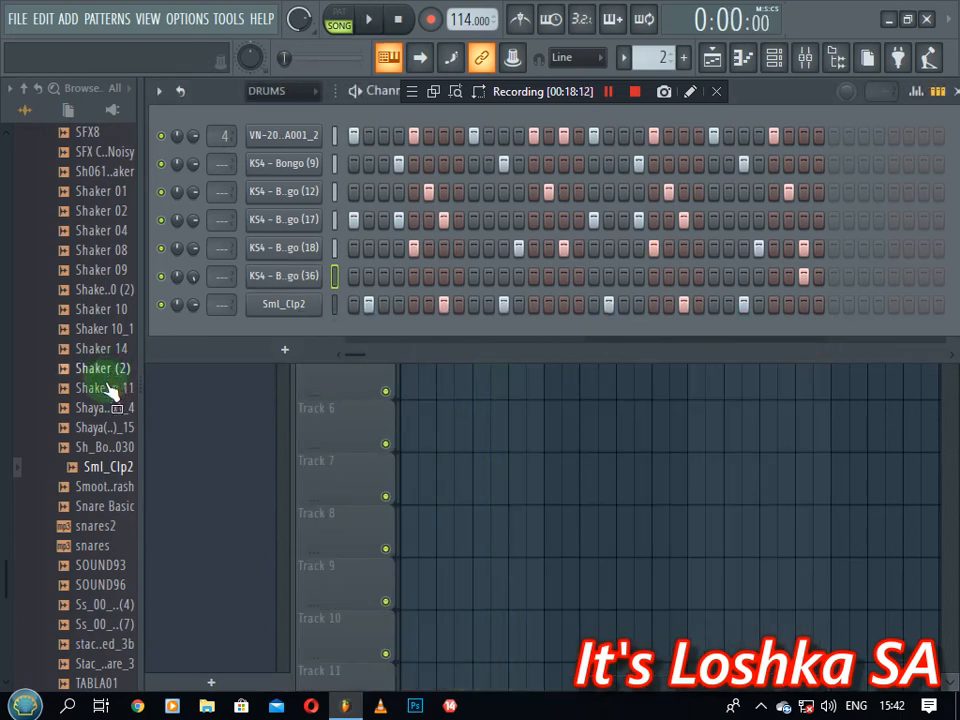
{"action": "mouse_move", "coordinate": [110, 392]}
{"action": "left_mouse_down"}
{"action": "mouse_move", "coordinate": [94, 480]}
{"action": "mouse_move", "coordinate": [99, 470]}
{"action": "mouse_move", "coordinate": [115, 515]}
{"action": "left_mouse_up"}
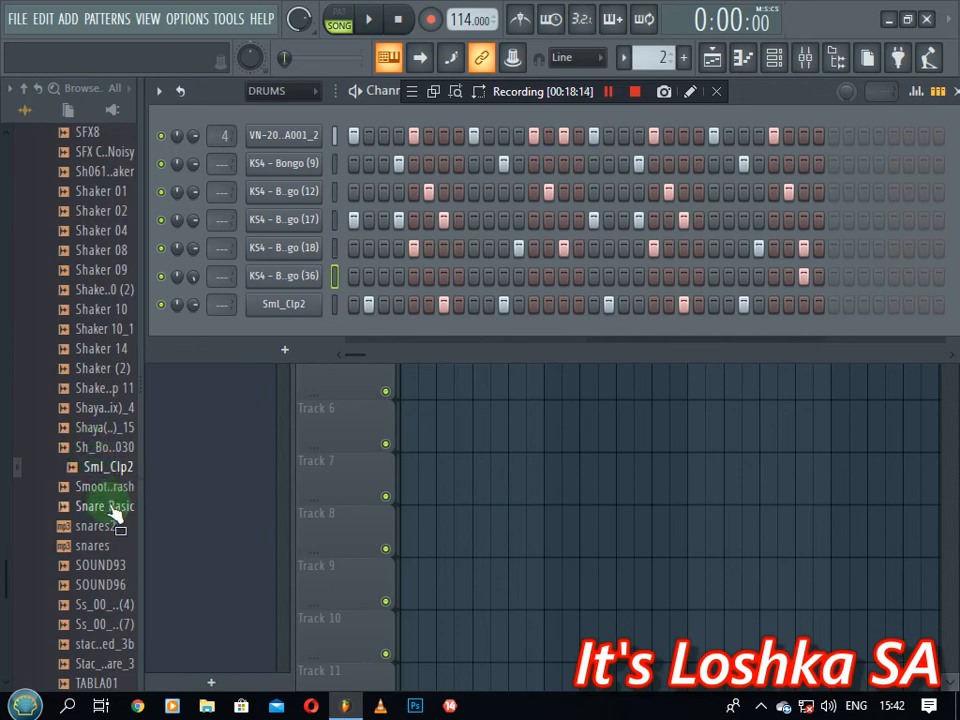
{"action": "scroll", "coordinate": [115, 515], "scroll_direction": "down", "scroll_amount": 2}
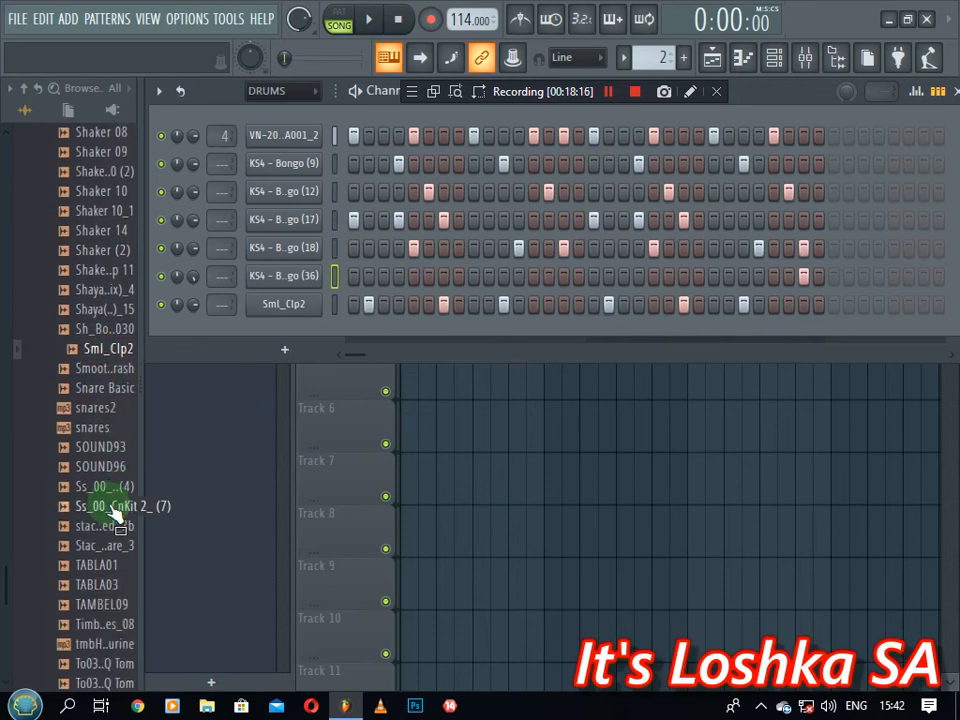
{"action": "left_click_drag", "start_coordinate": [113, 510], "coordinate": [115, 512]}
Enter a contact e-mail address in the Project info comments and close the window
{"action": "left_click", "coordinate": [178, 19]}
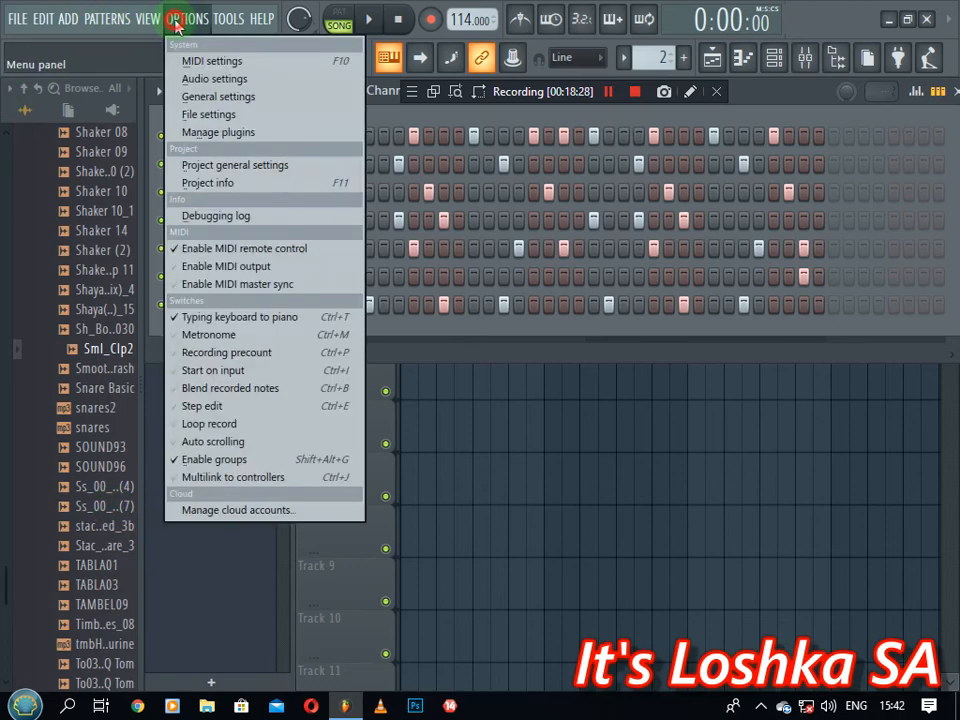
{"action": "left_click", "coordinate": [212, 183]}
{"action": "left_click", "coordinate": [267, 226]}
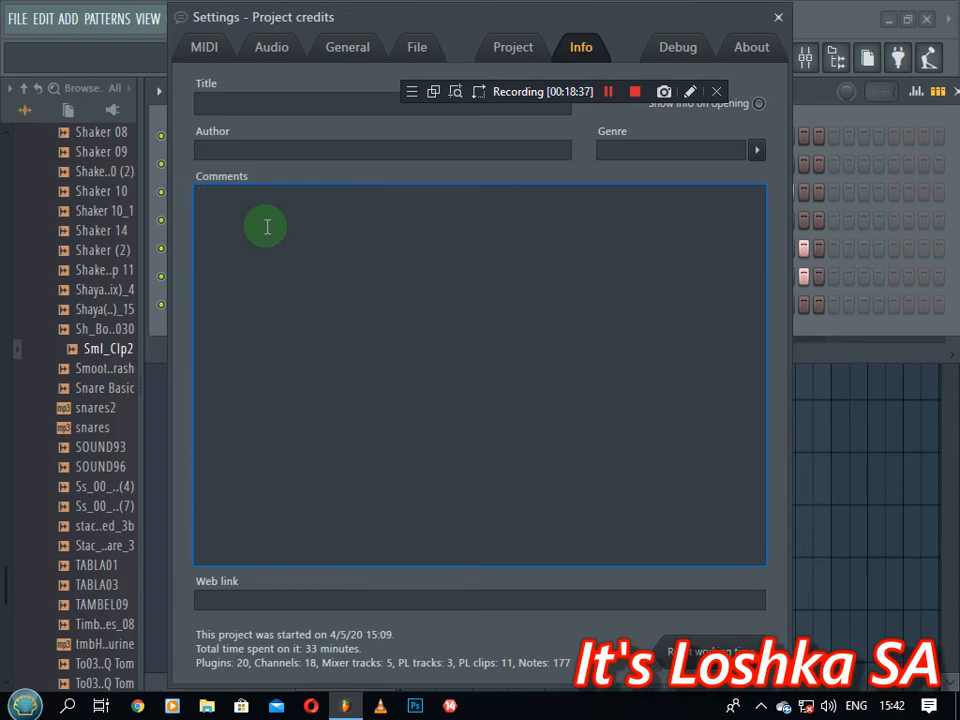
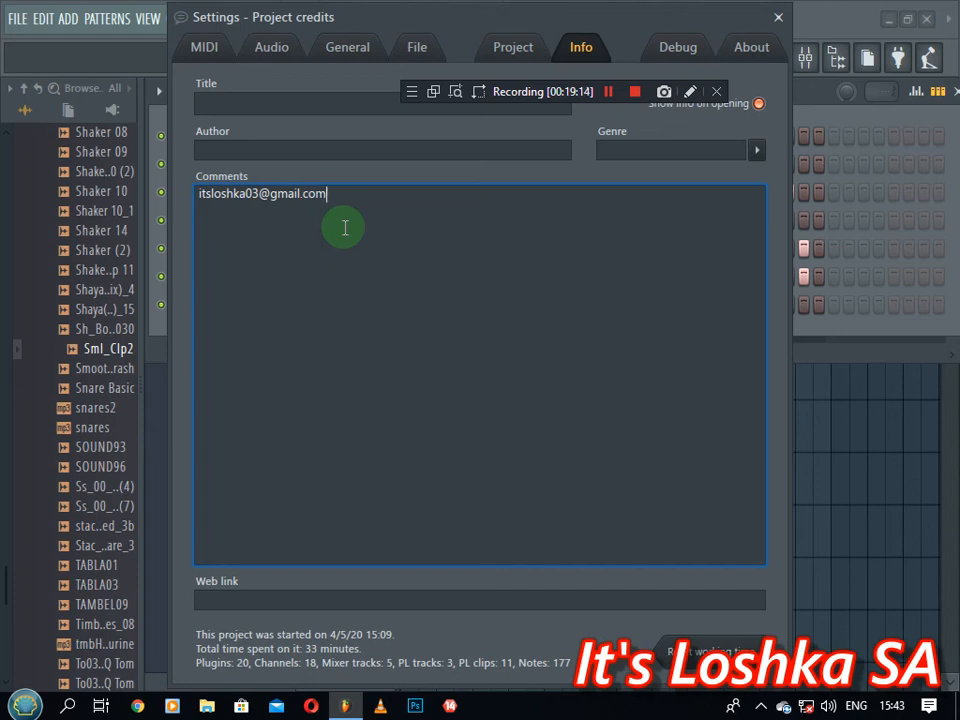
{"action": "left_click", "coordinate": [778, 17]}
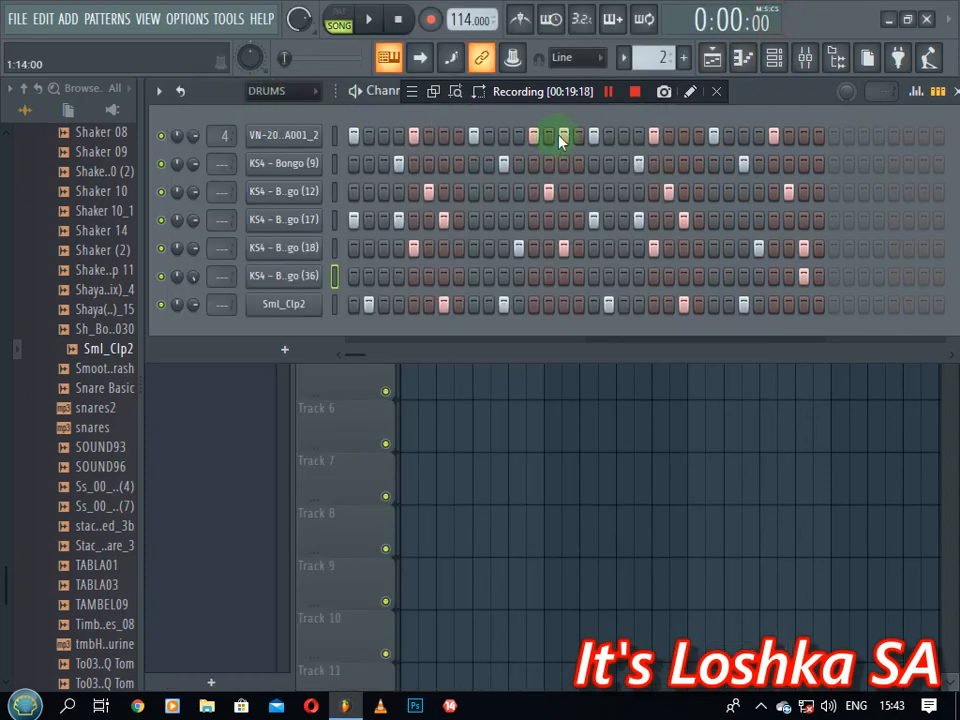